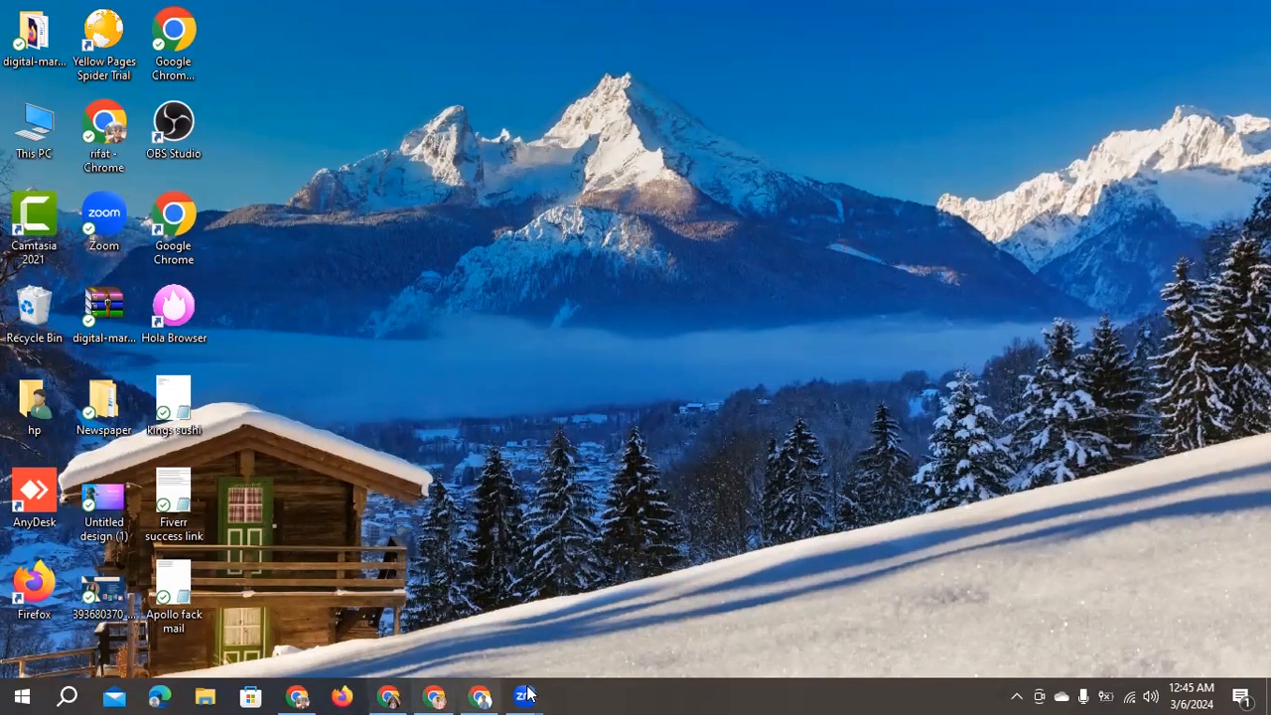
Switch to the Chrome window showing the Canva home page and open a new browser tab.
mouse_move(492, 695)
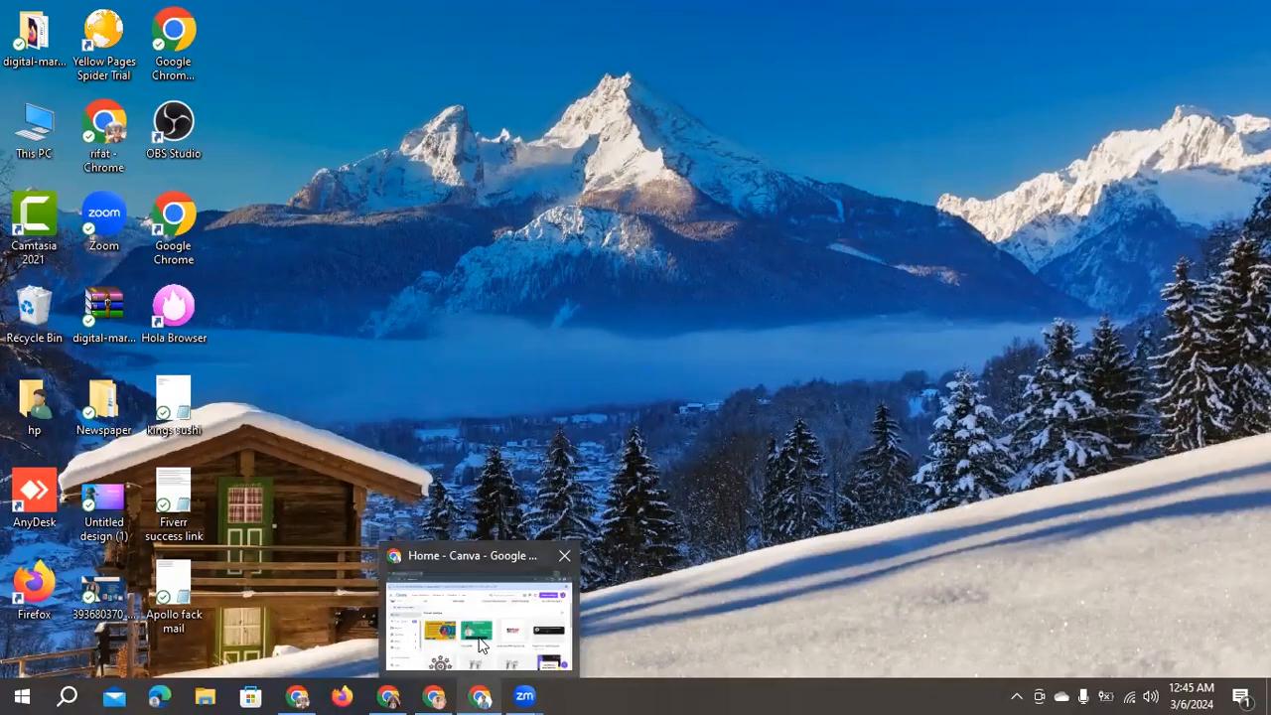
click(482, 645)
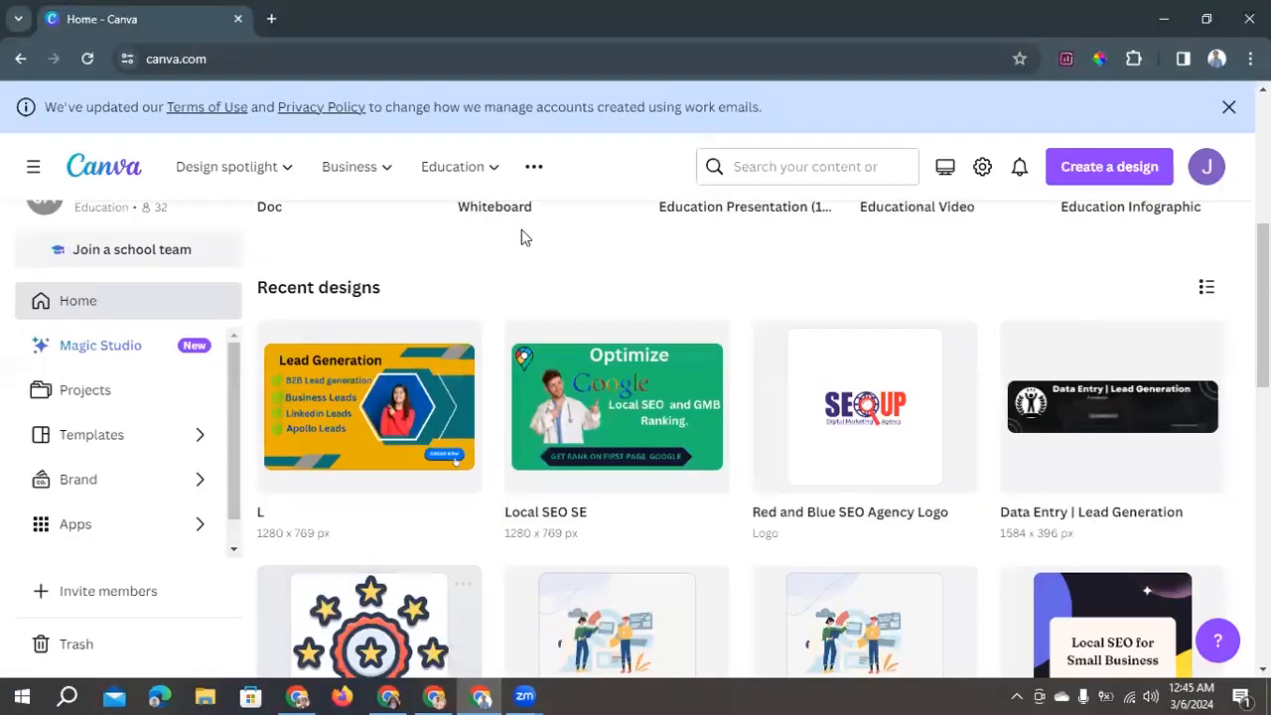
click(233, 59)
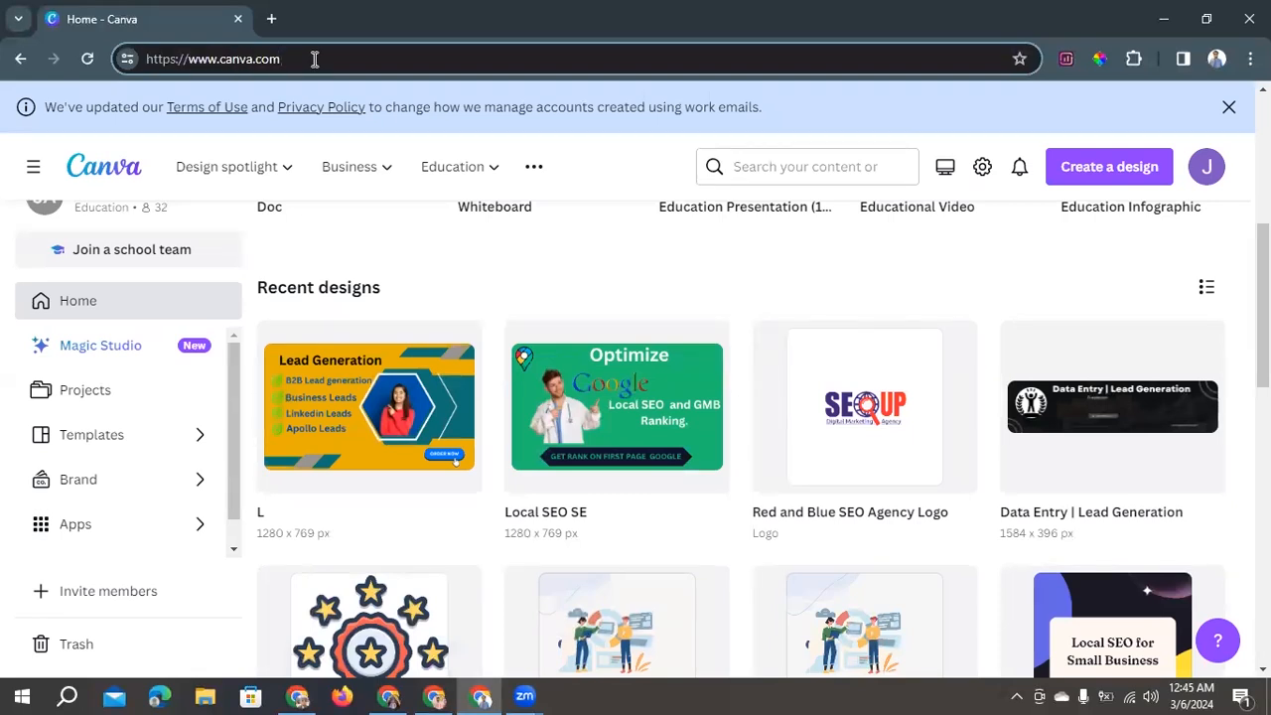
scroll(374, 333, up, 2)
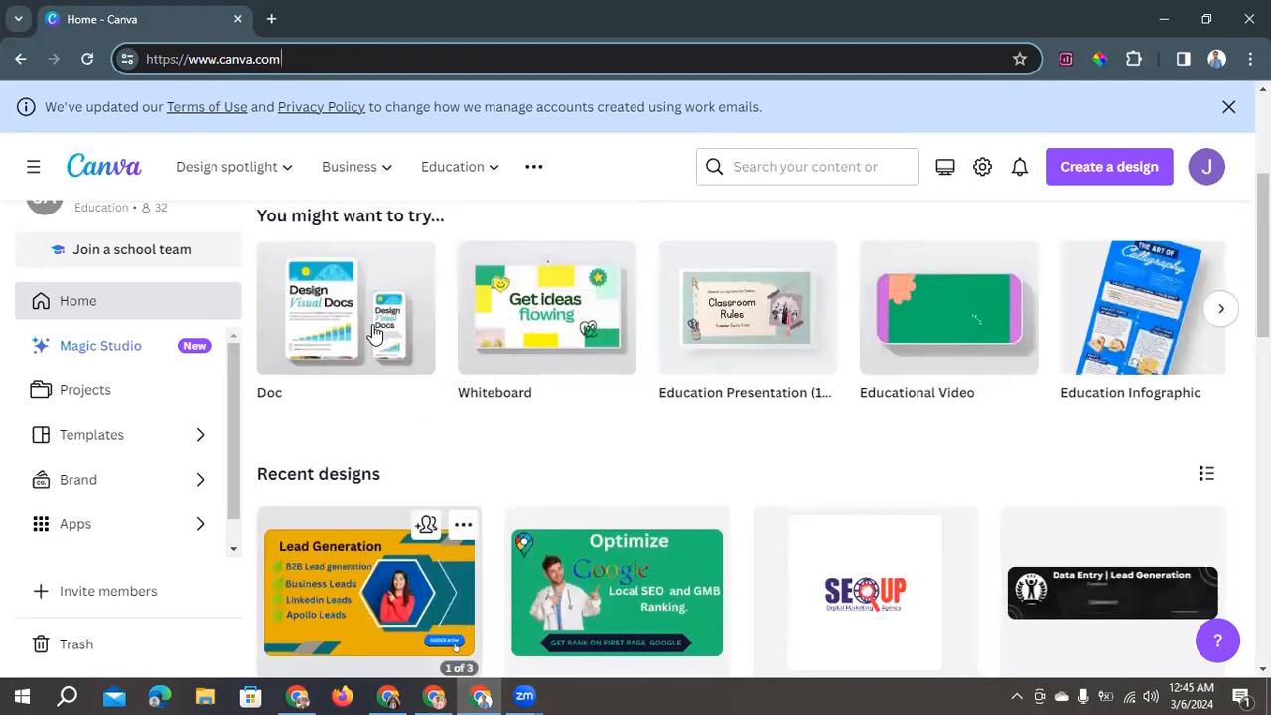
scroll(374, 332, up, 3)
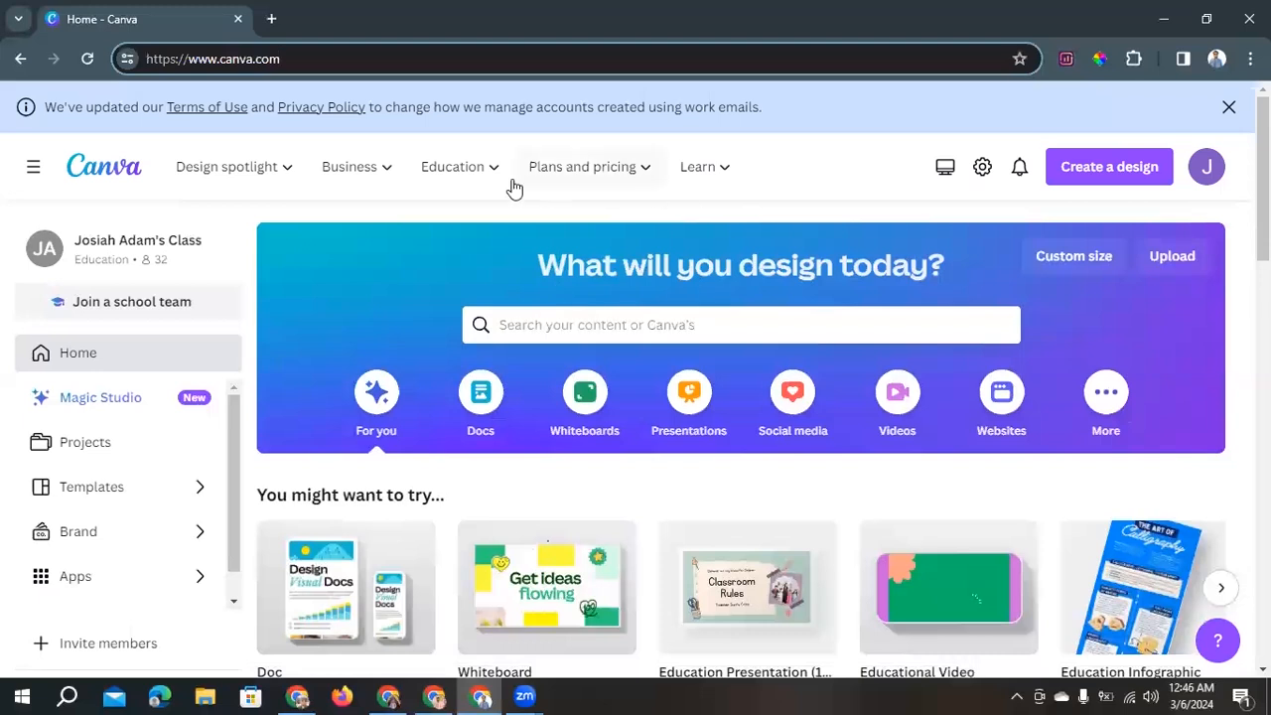
click(277, 19)
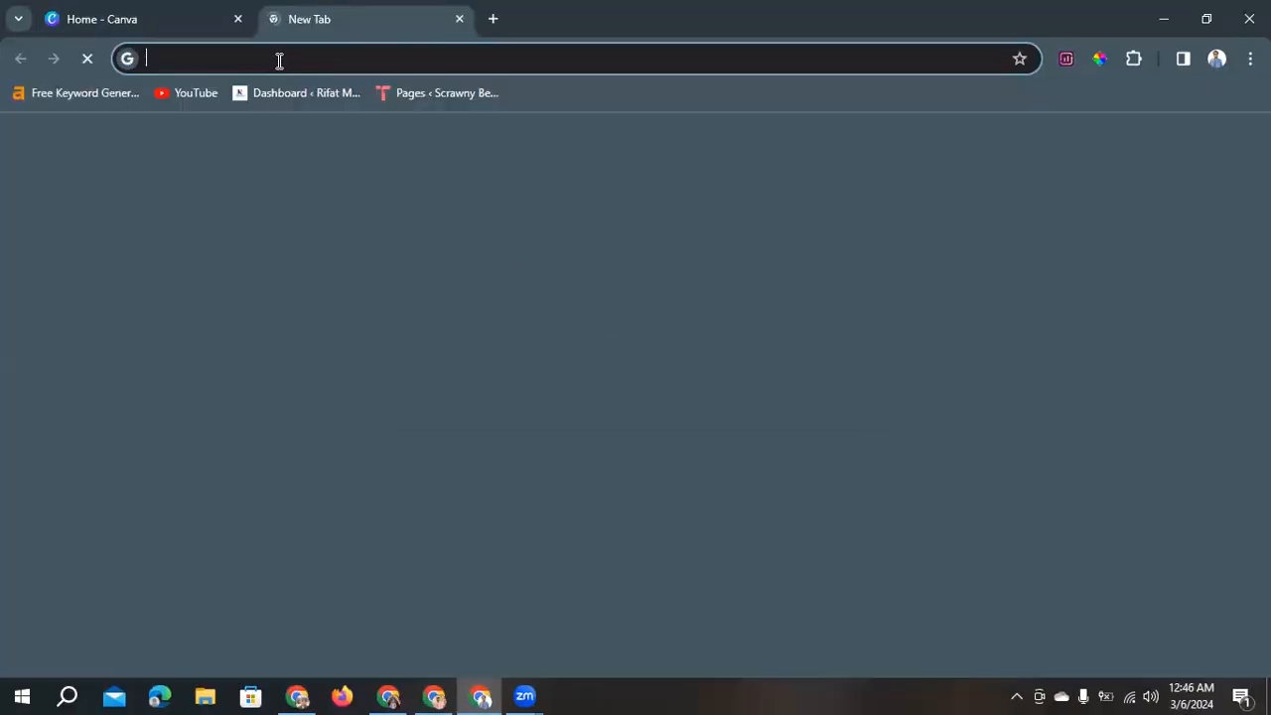
click(279, 59)
text(c)
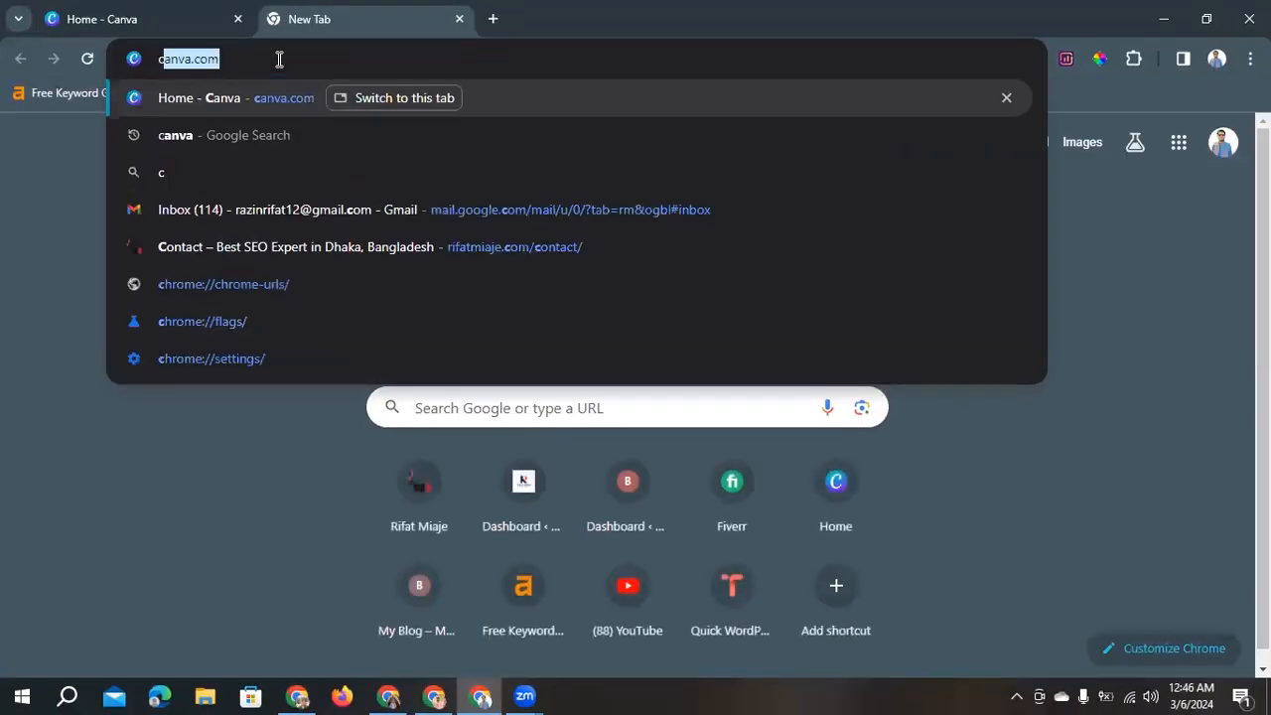
text(anva)
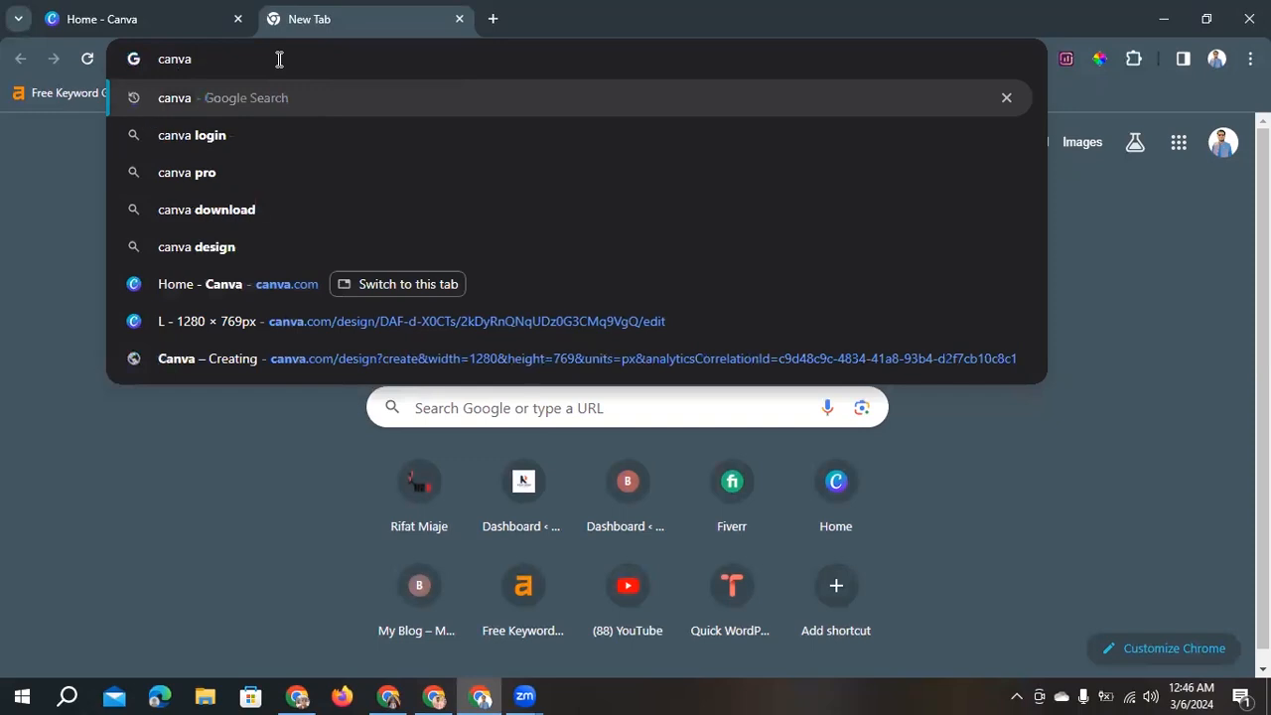
key(Escape)
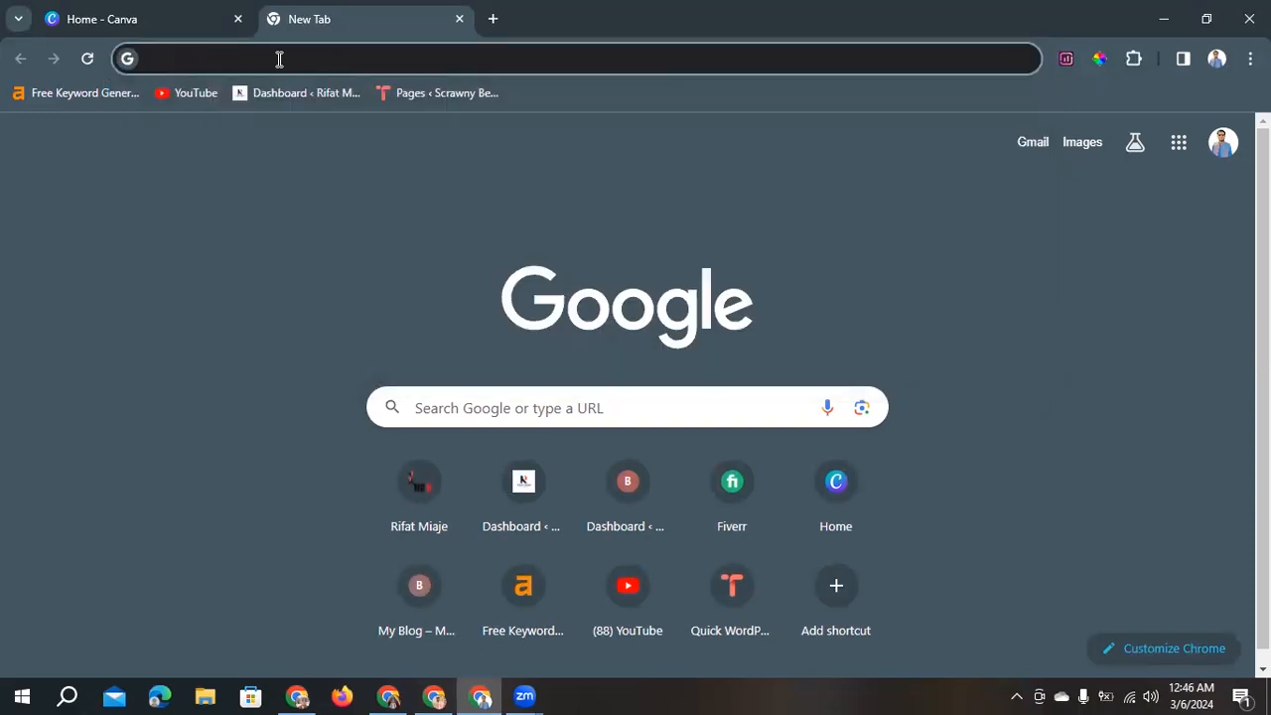
Search Google for "fiverr gig image size" and read the recommended gig image dimensions.
text(five)
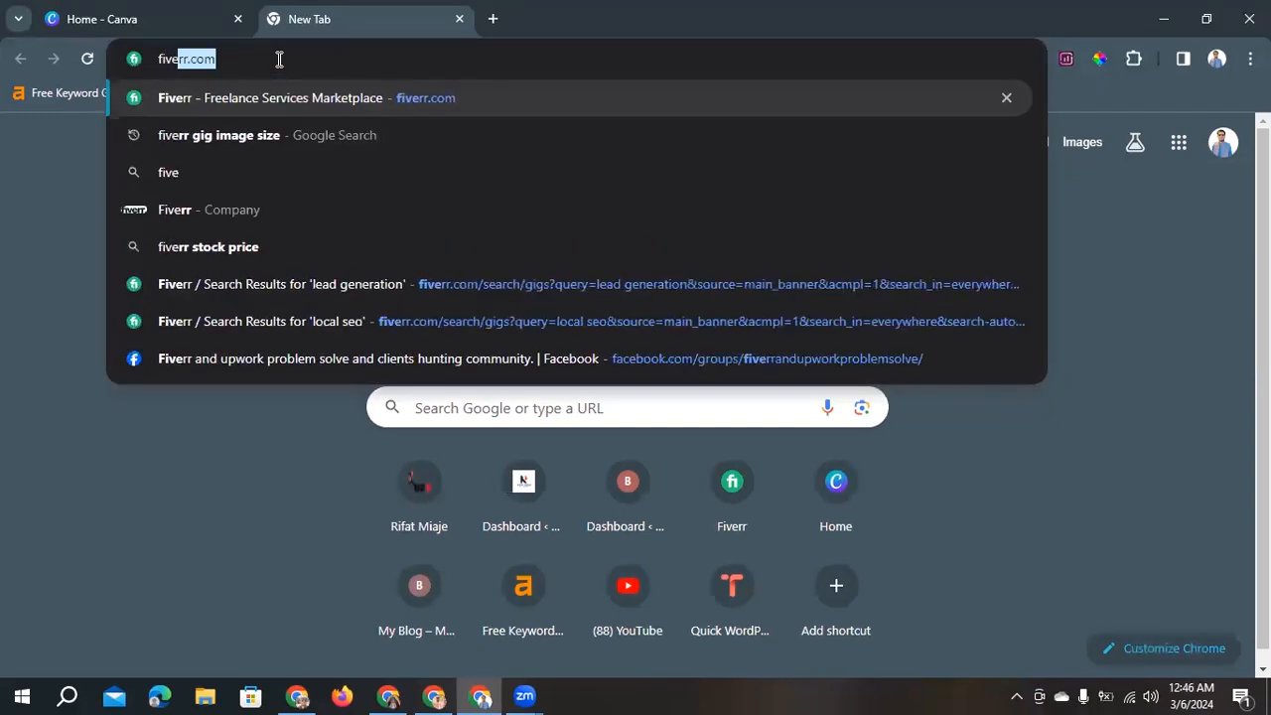
text(rr)
key(Return)
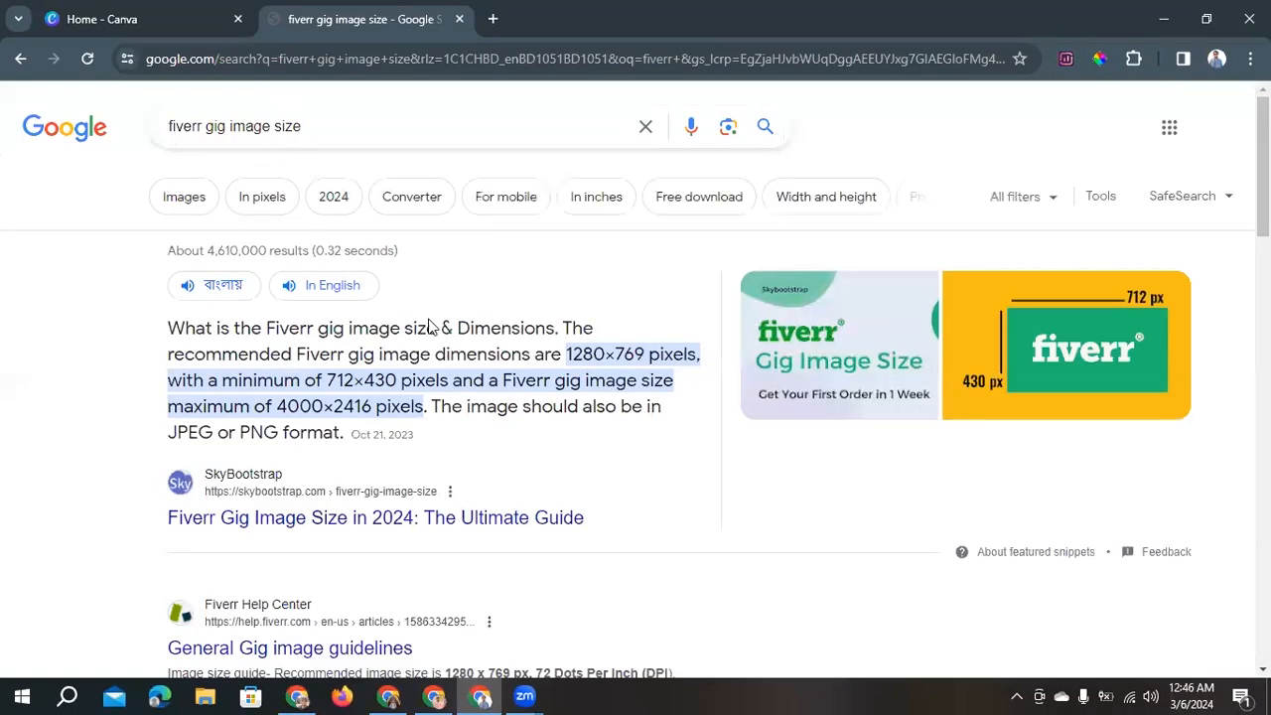
scroll(442, 348, down, 1)
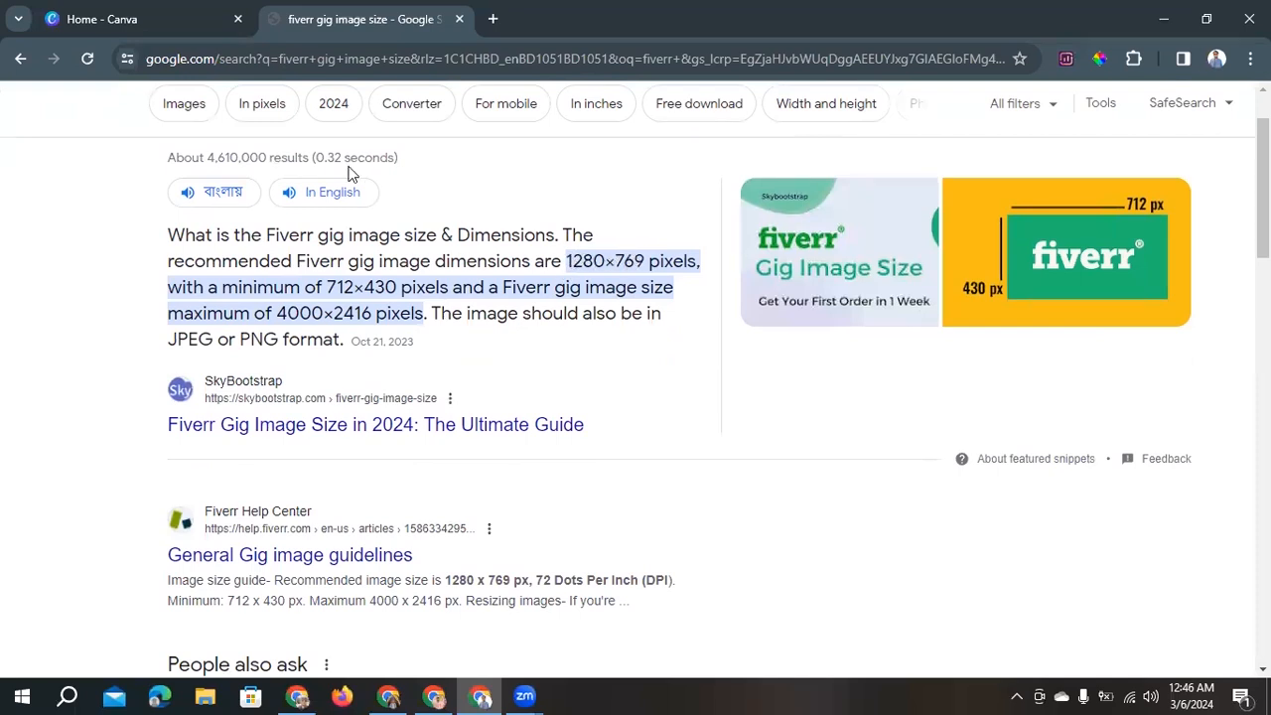
Create a new custom-size Canva design 1280 px wide and 769 px high.
click(188, 19)
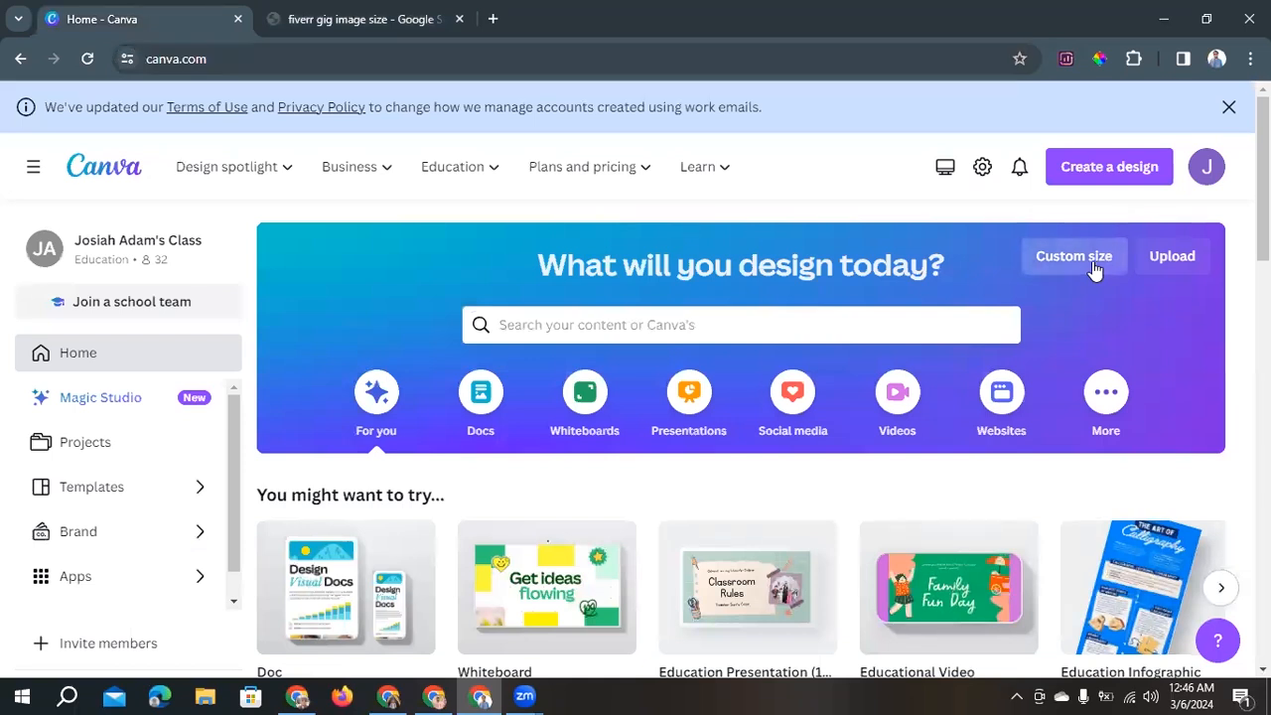
click(1095, 270)
click(863, 342)
text(12850)
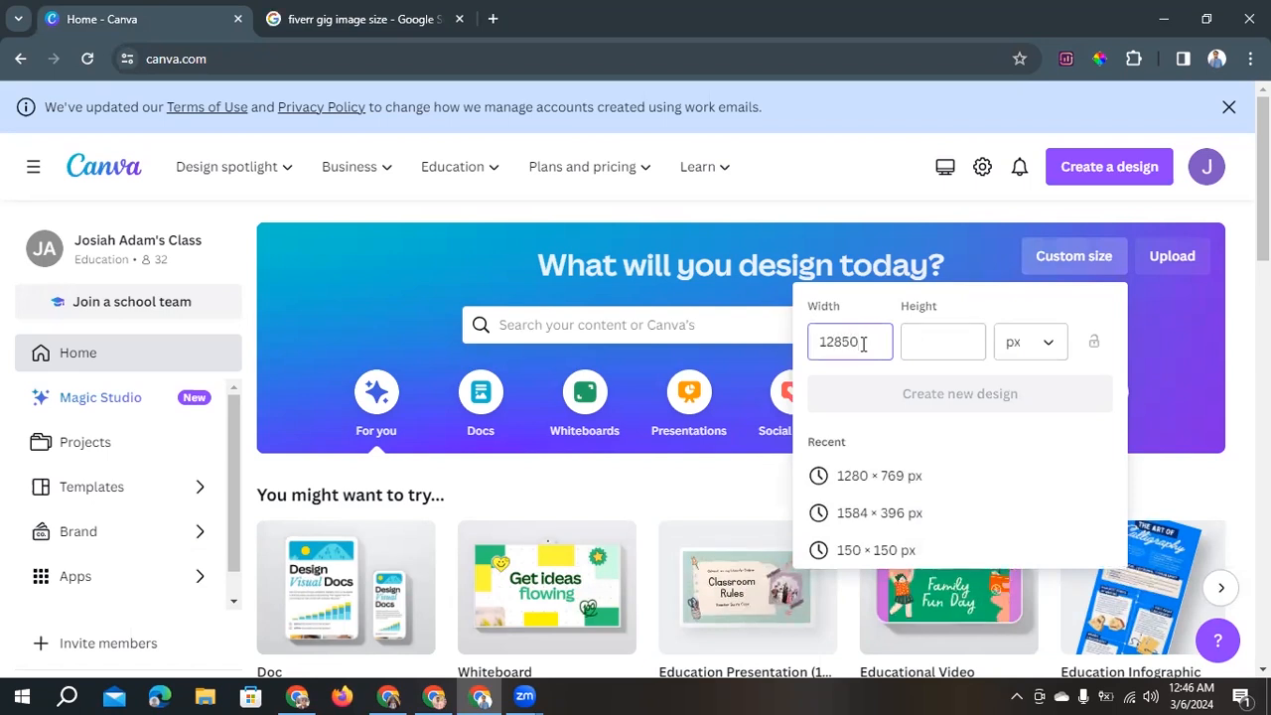
key(BackSpace)
key(BackSpace)
text(0)
click(937, 342)
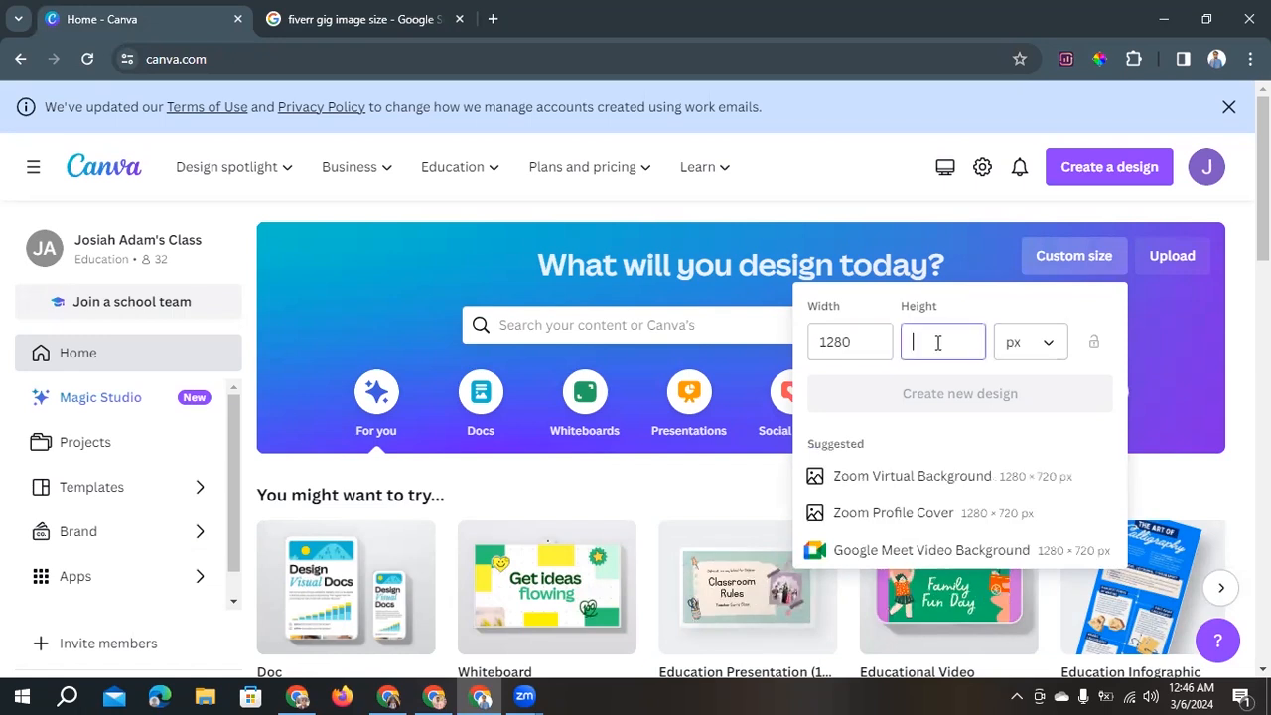
text(769)
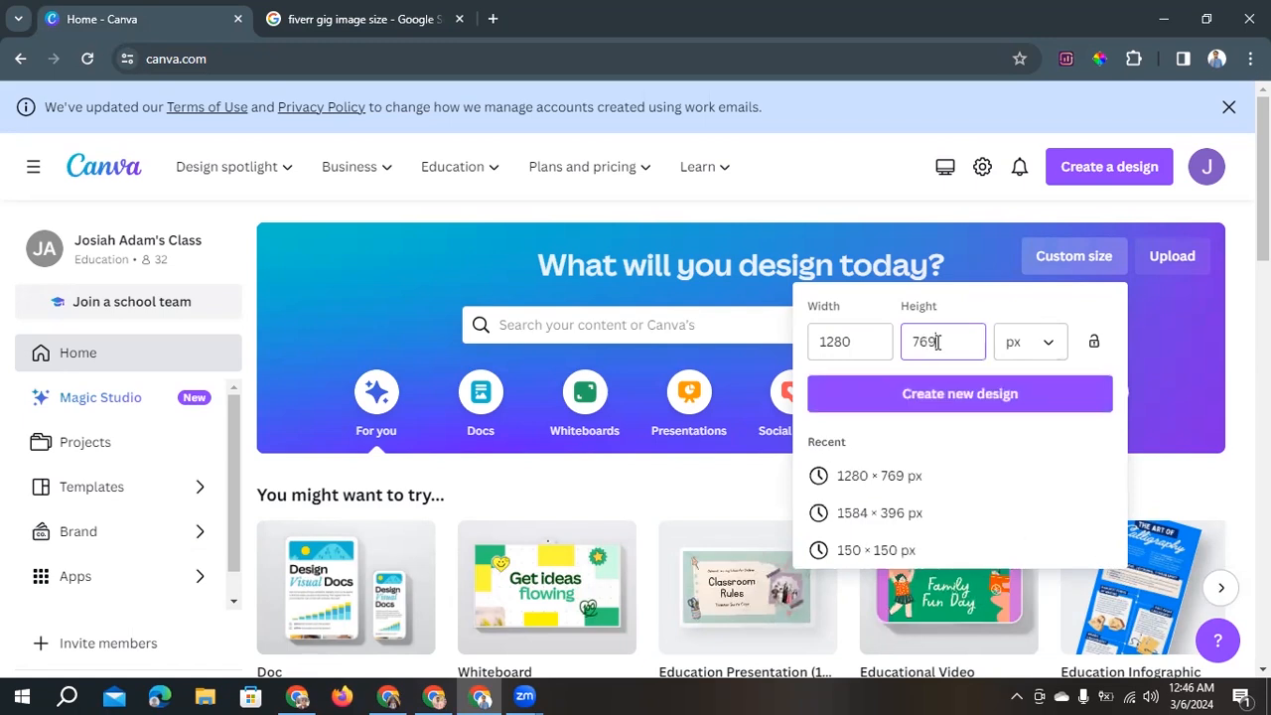
click(959, 403)
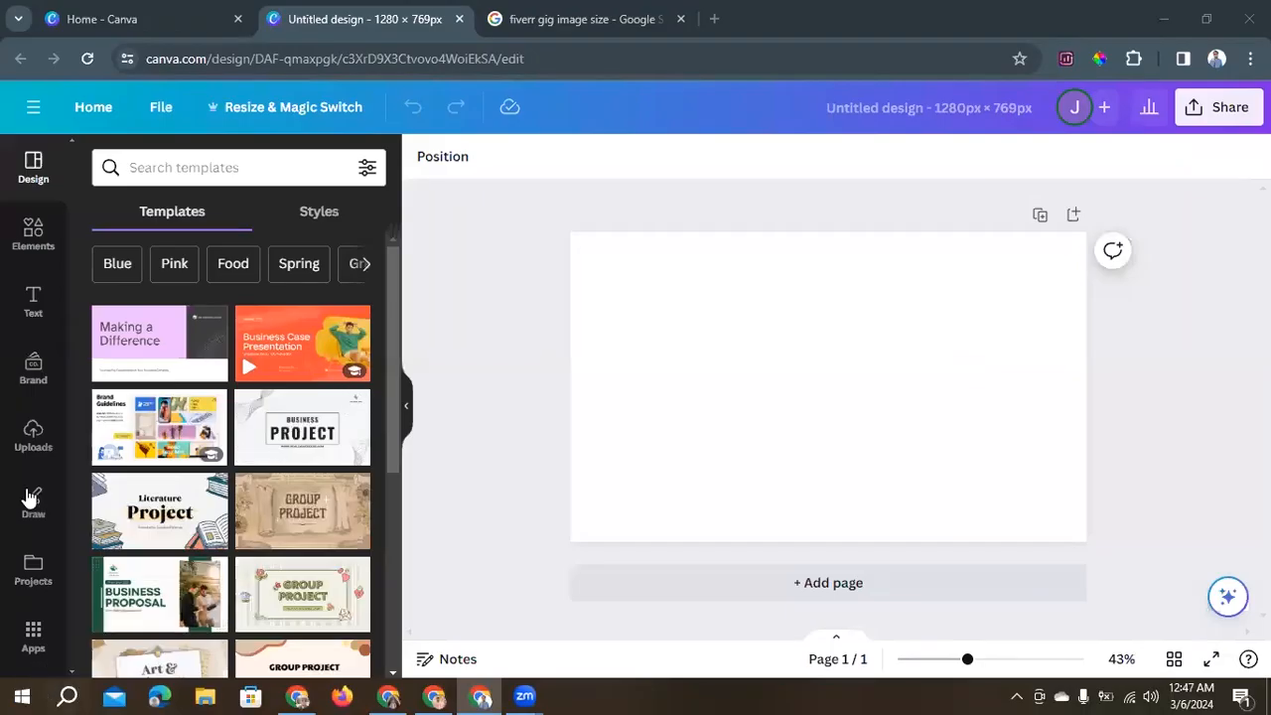
Browse the design templates and open the Blue and Pink Professional Business Strategy Presentation template.
scroll(178, 445, down, 2)
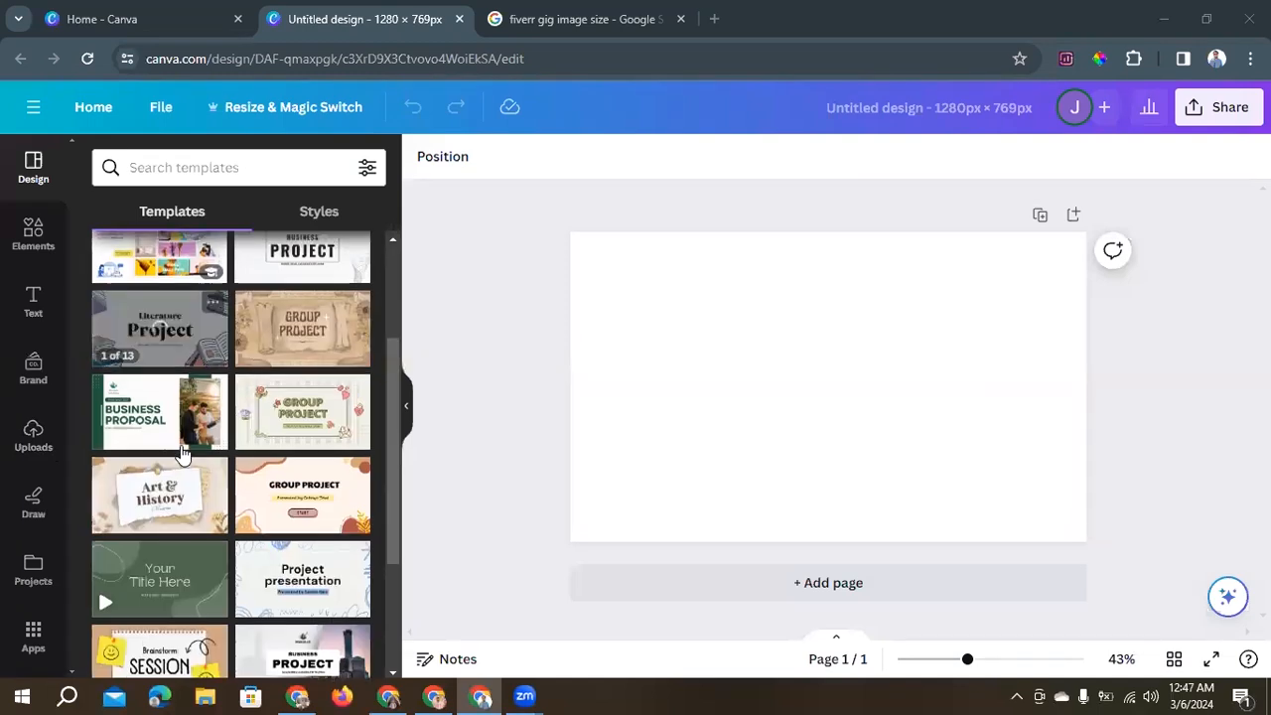
scroll(182, 524, down, 1)
scroll(185, 539, down, 2)
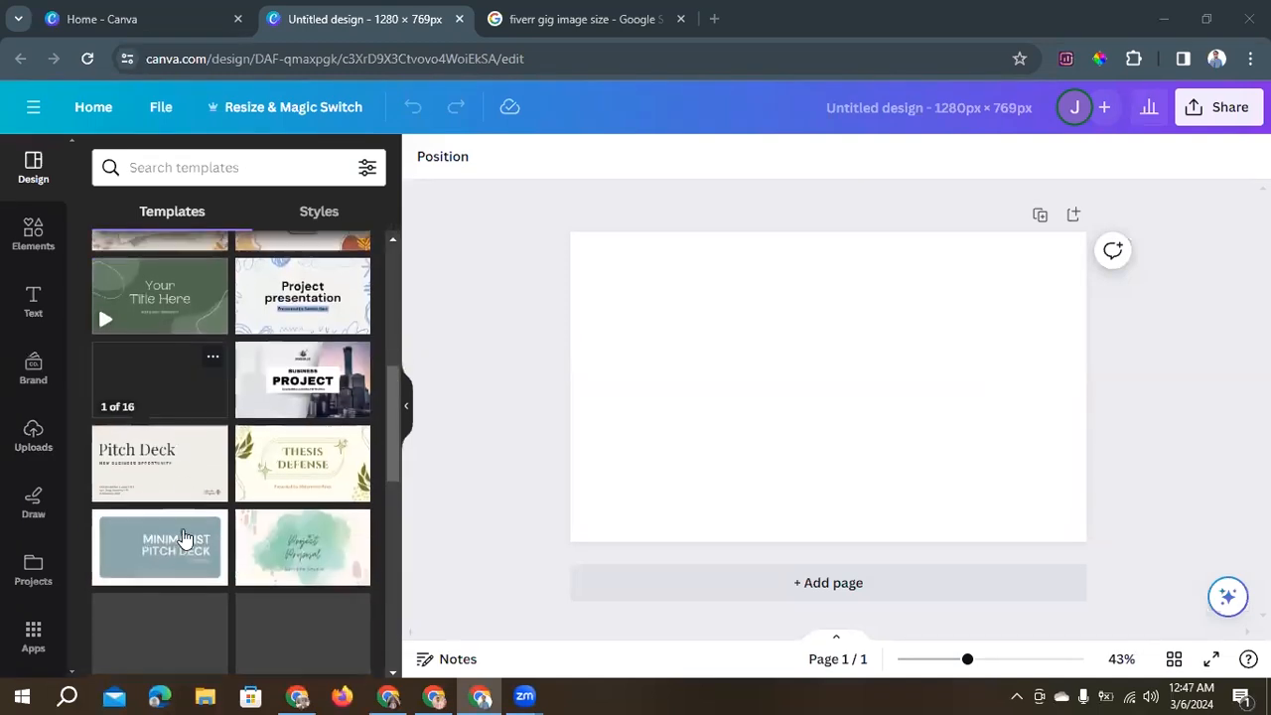
scroll(193, 536, down, 2)
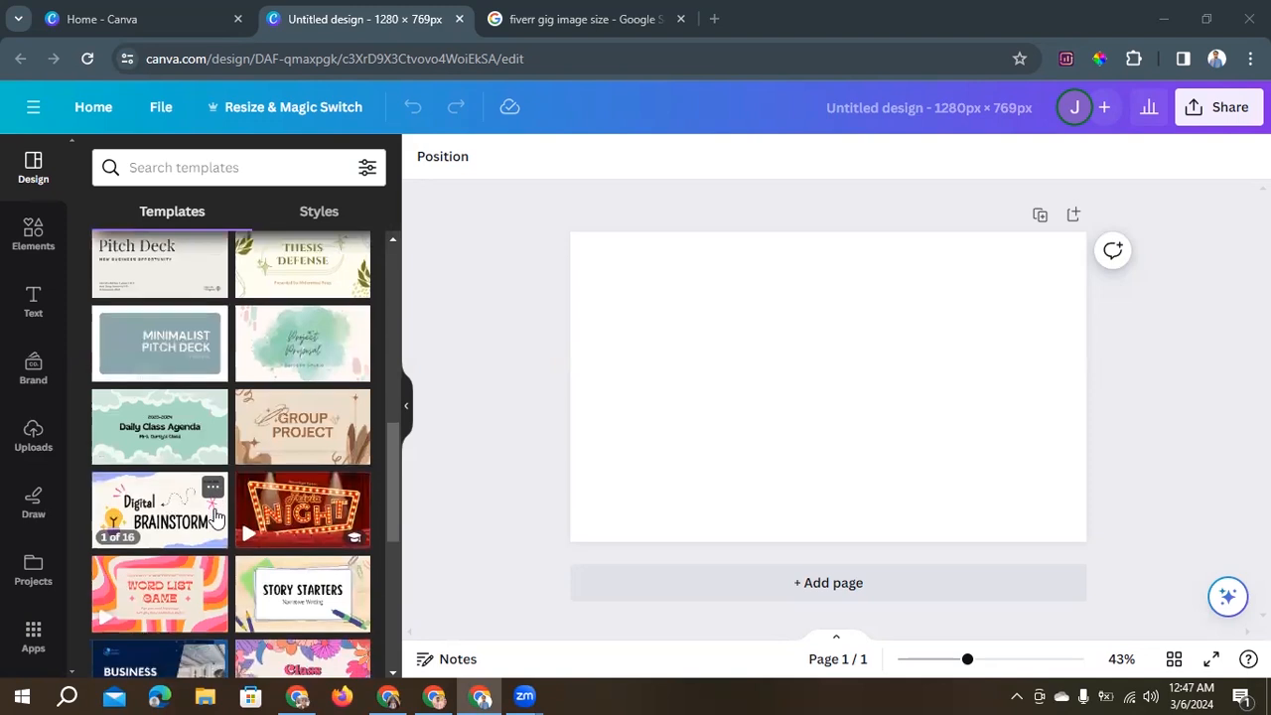
scroll(214, 506, down, 2)
scroll(211, 536, down, 1)
scroll(211, 539, down, 3)
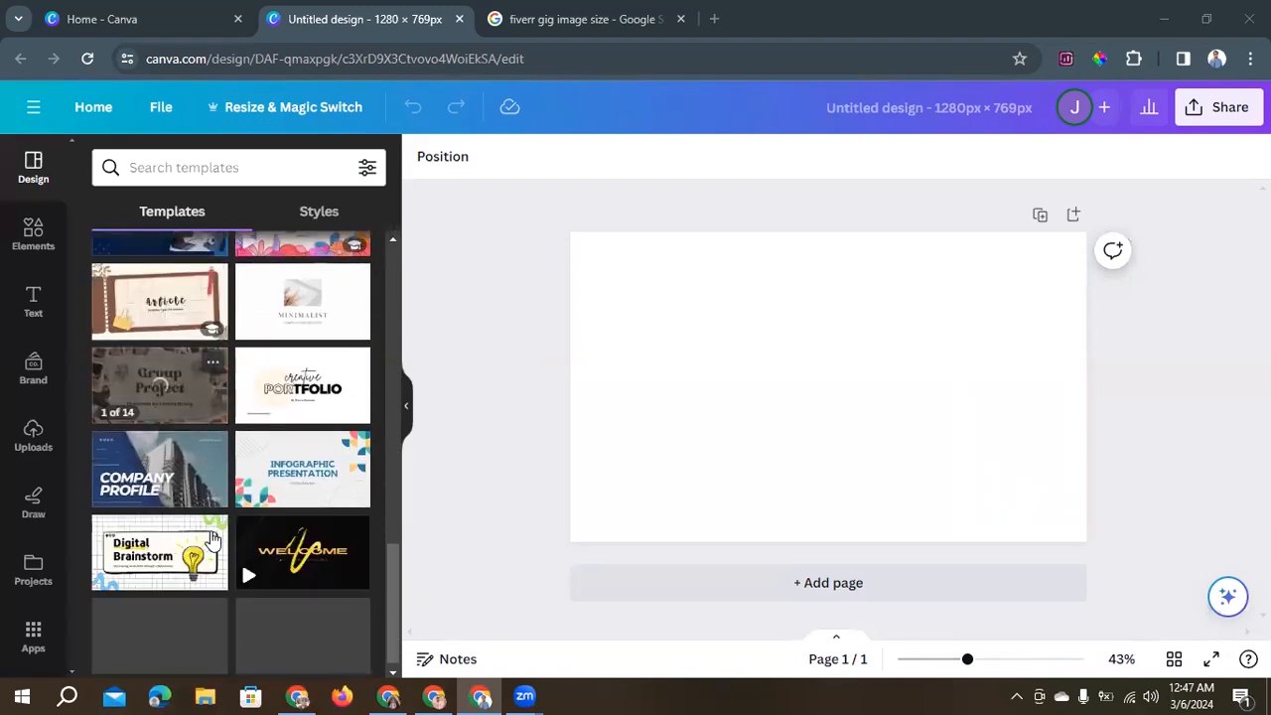
scroll(272, 482, down, 3)
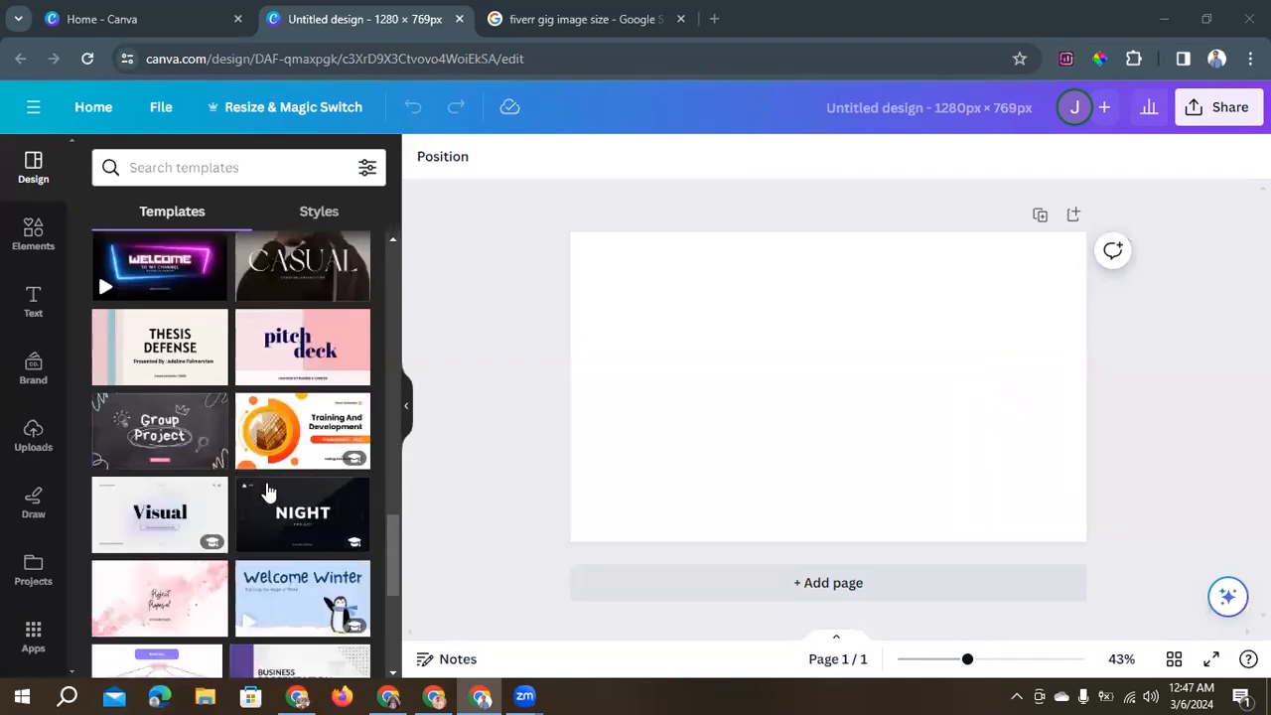
scroll(269, 487, down, 3)
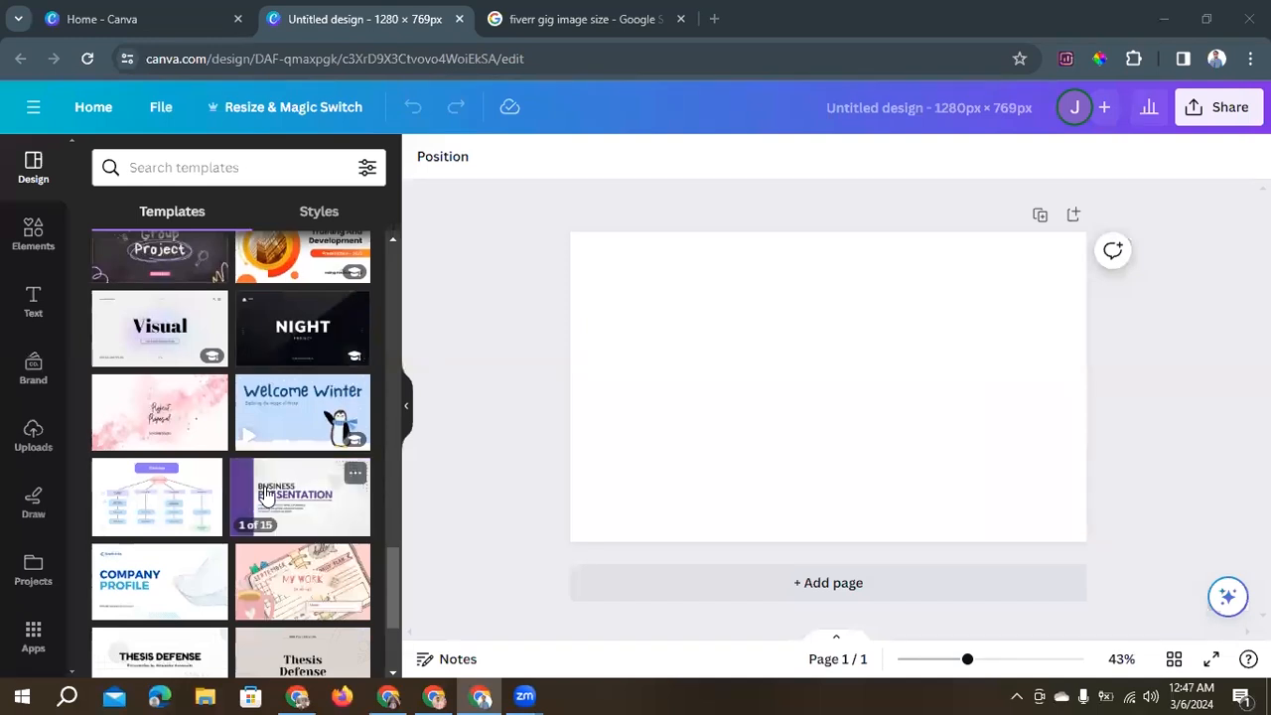
scroll(264, 501, down, 2)
scroll(228, 508, down, 3)
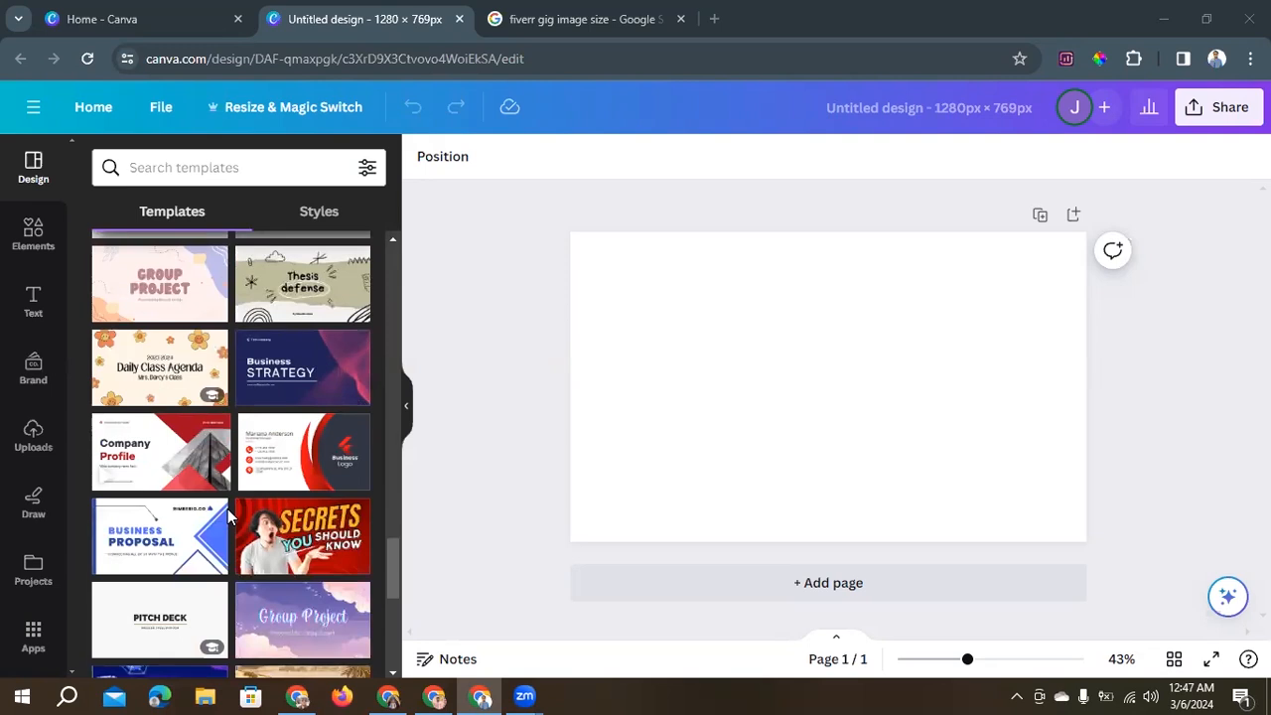
click(333, 372)
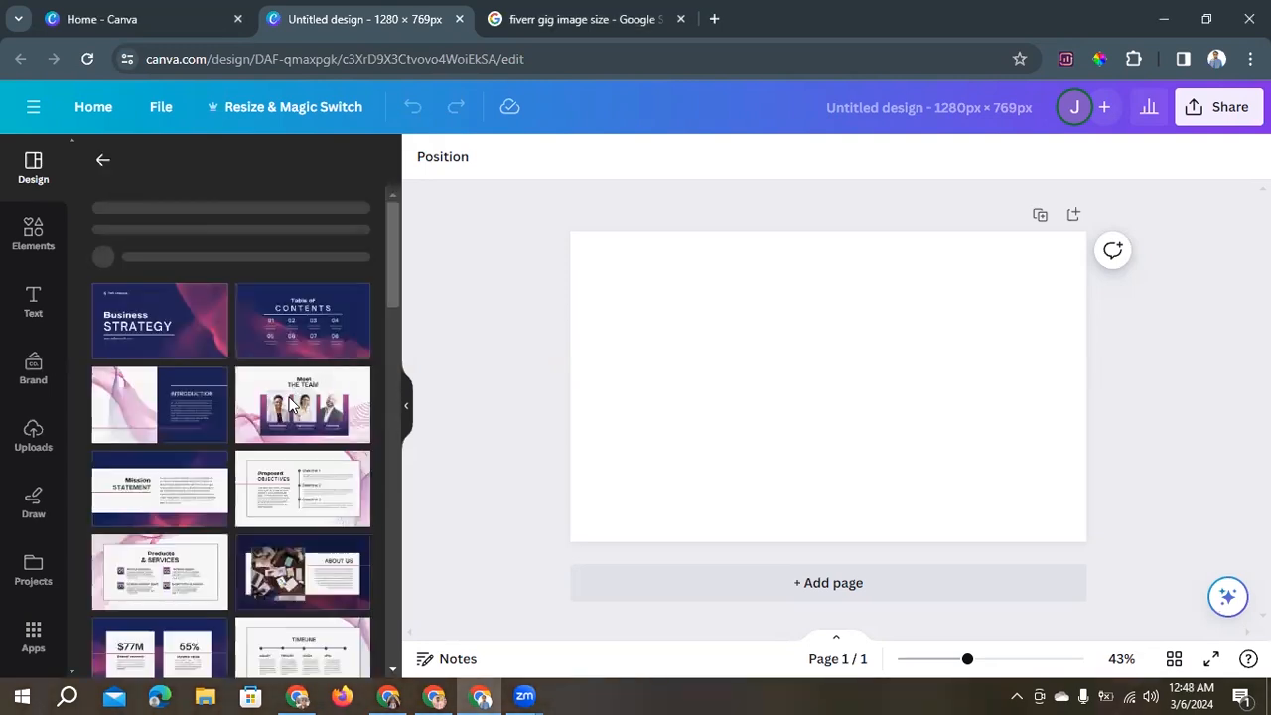
Look through the Business Strategy template's pages and apply its Contact page to the blank design.
scroll(194, 487, down, 3)
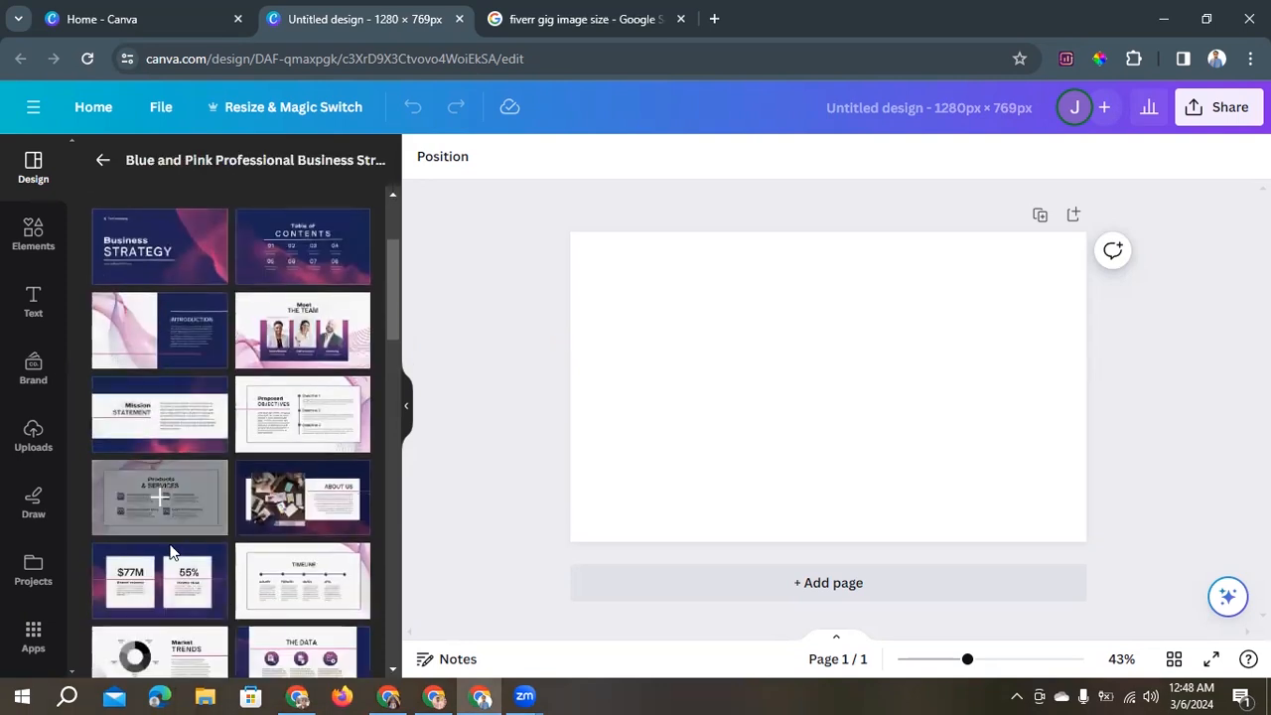
scroll(267, 601, down, 5)
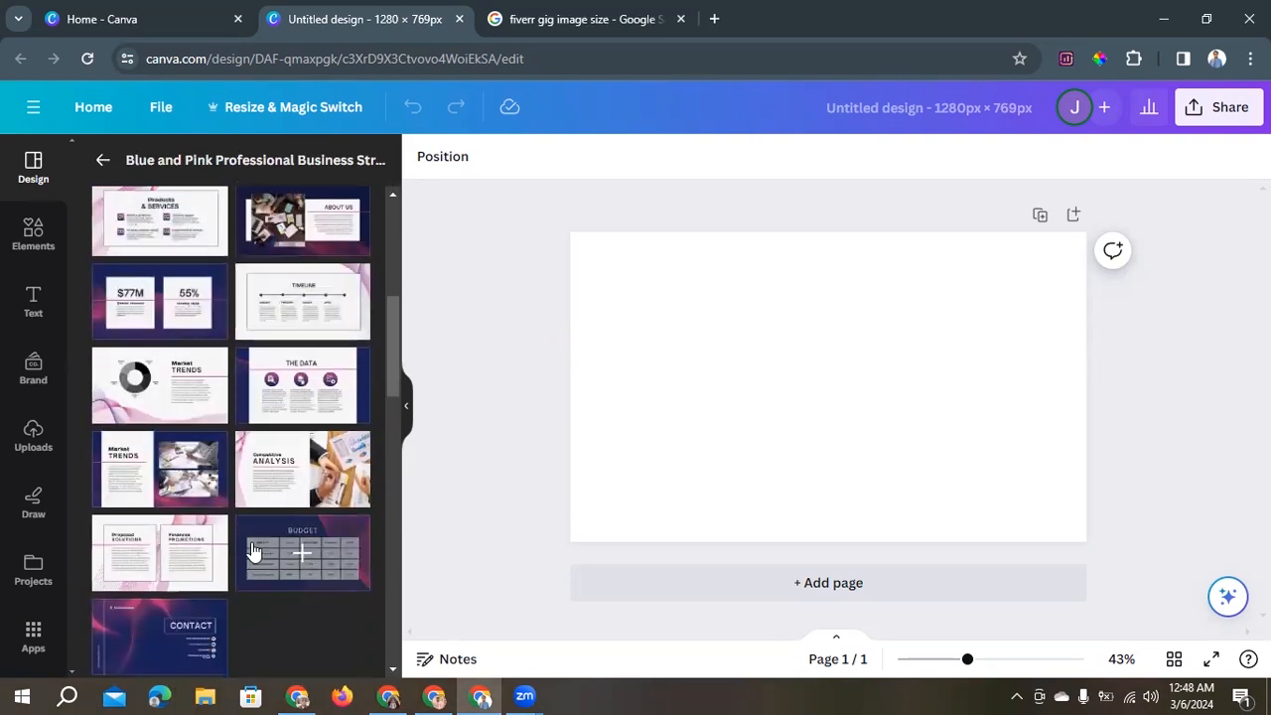
scroll(251, 549, up, 10)
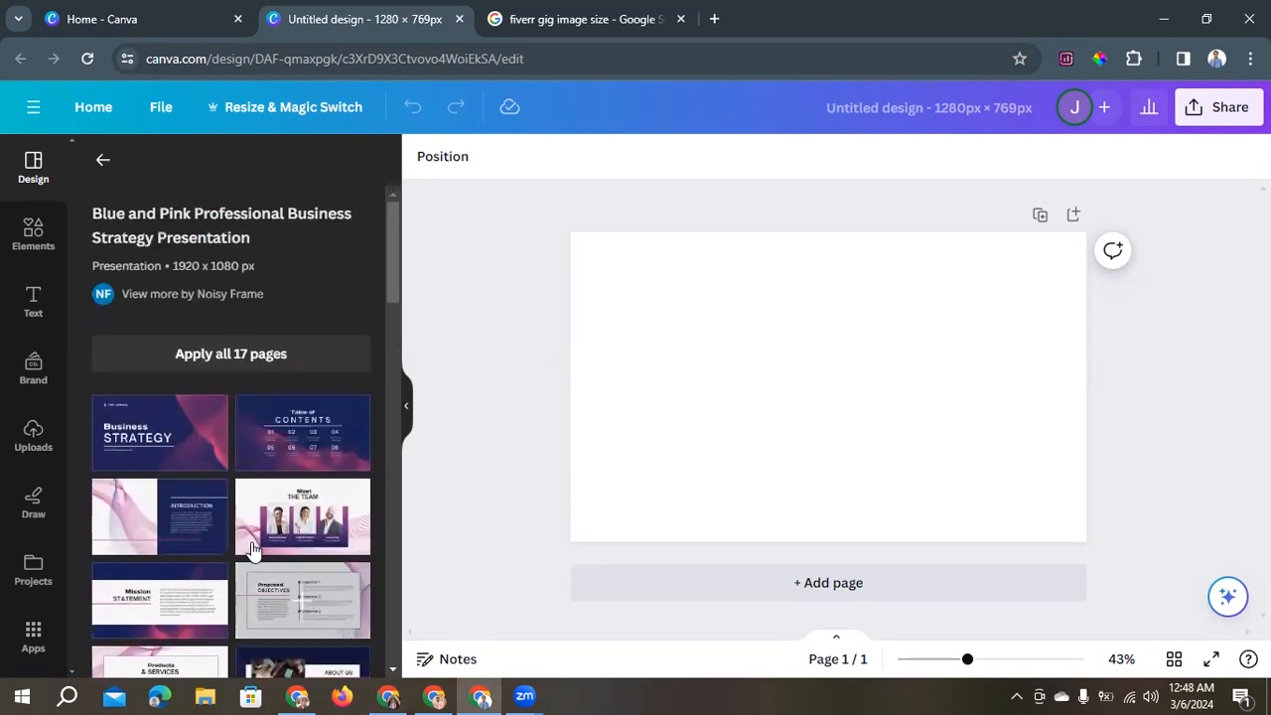
scroll(251, 549, down, 3)
scroll(251, 549, down, 5)
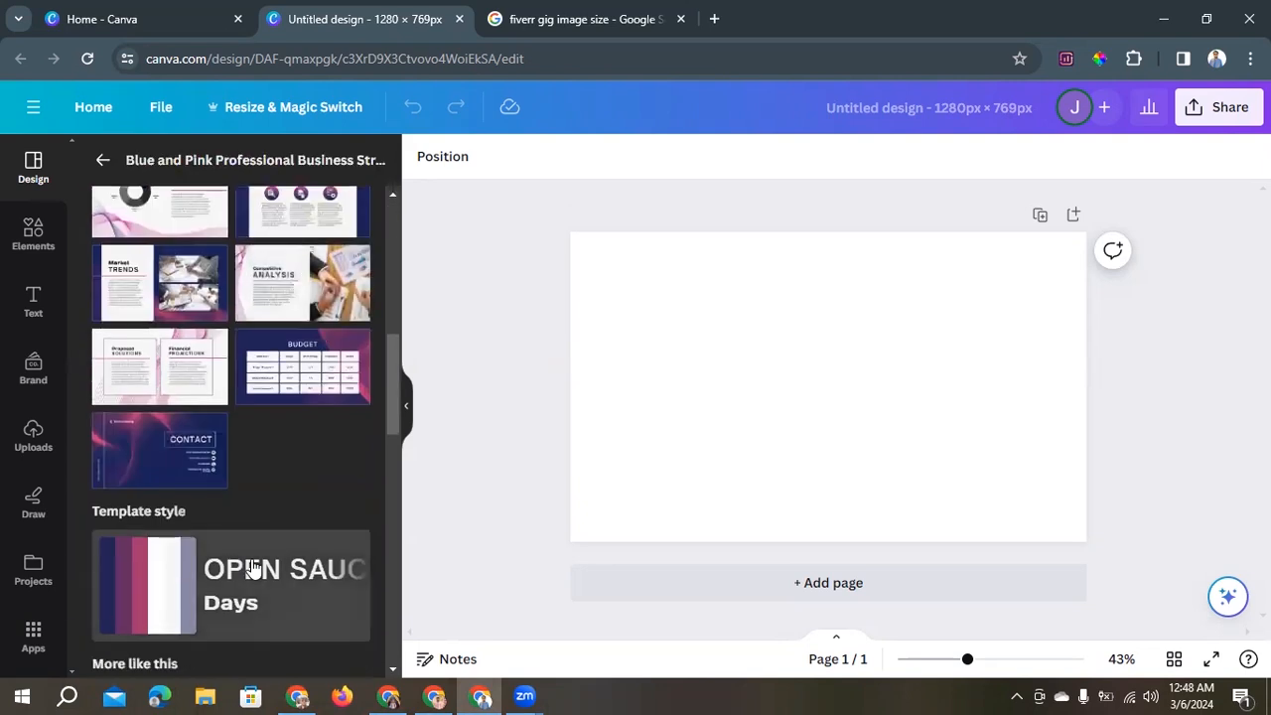
click(180, 462)
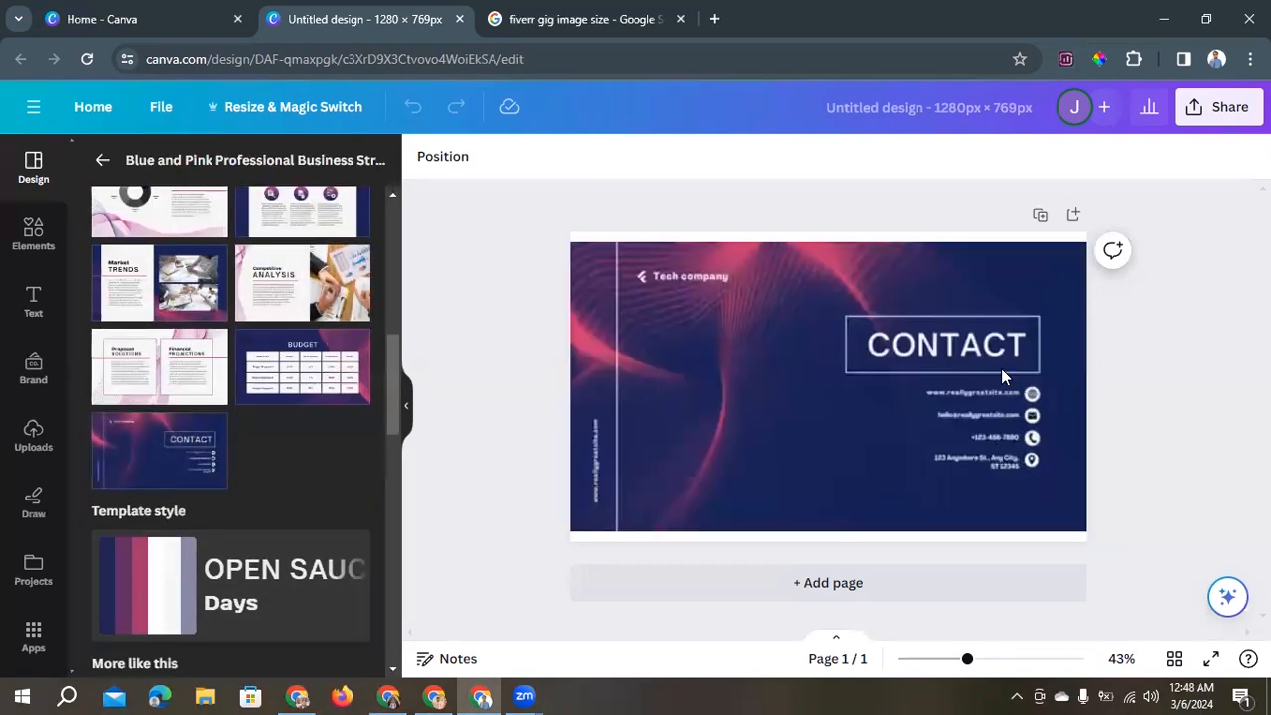
click(815, 406)
Delete the CONTACT heading and the website address line beneath its frame from the page.
click(937, 346)
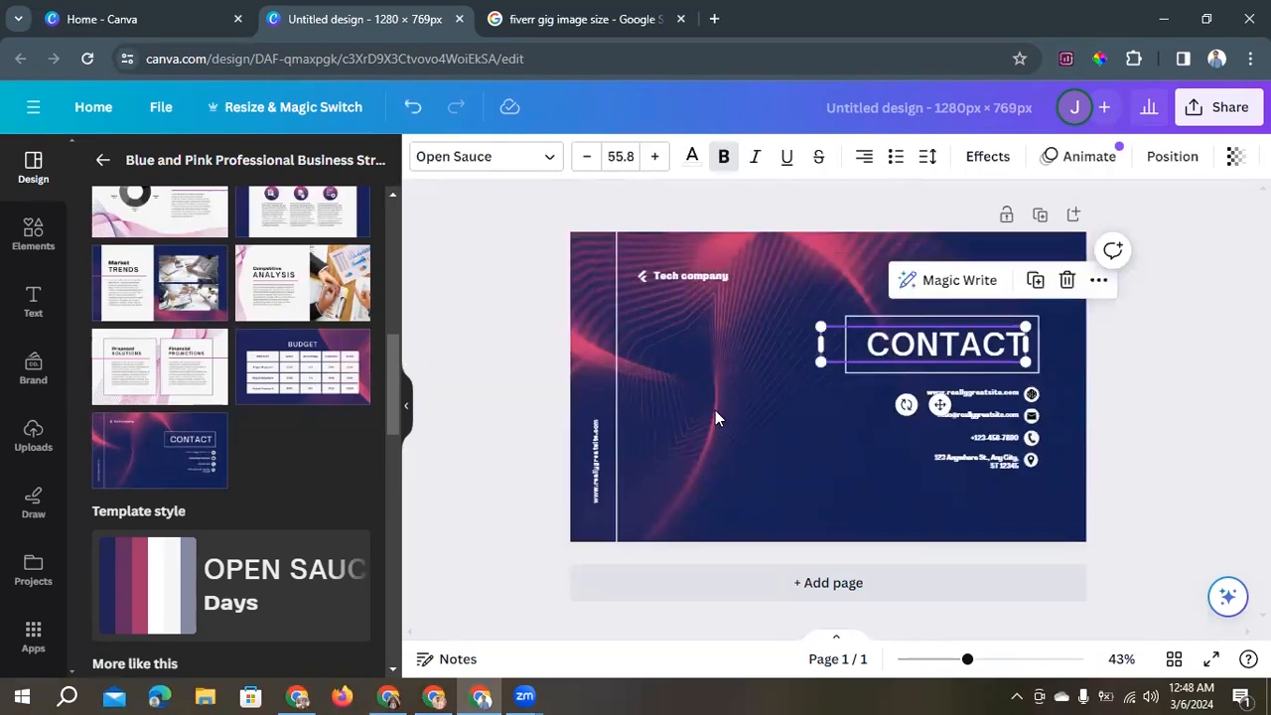
click(982, 288)
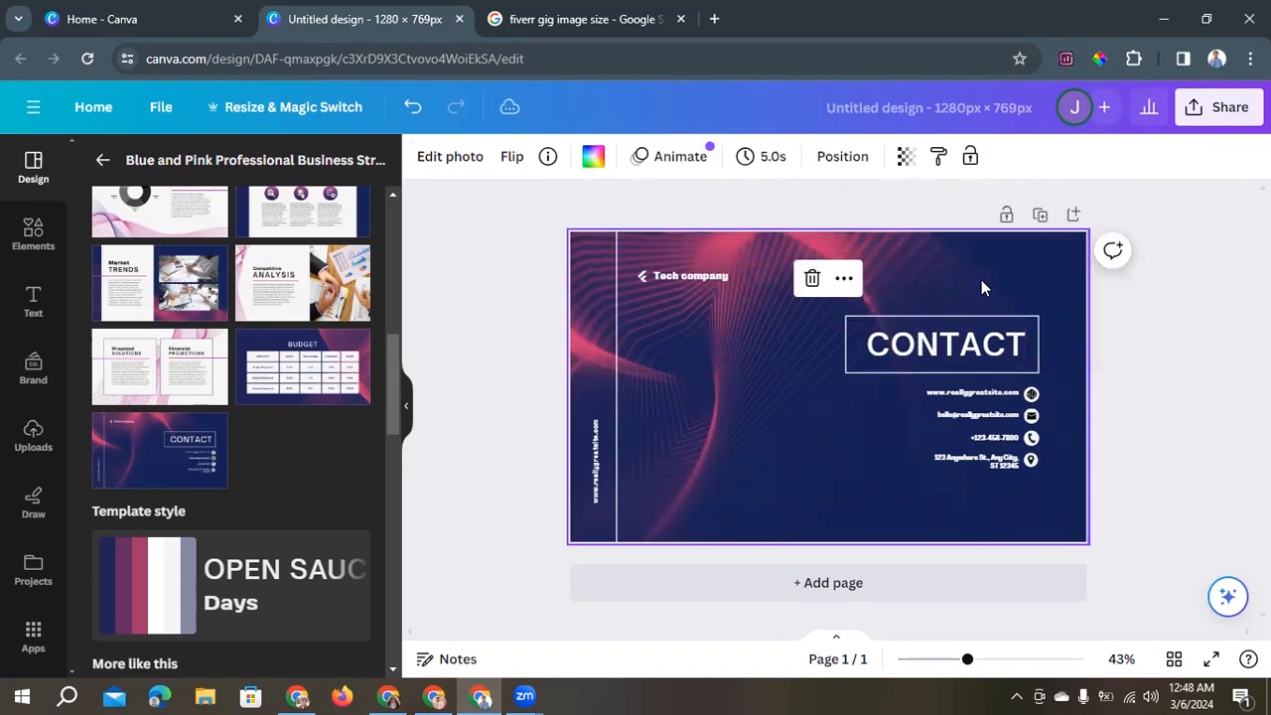
click(925, 347)
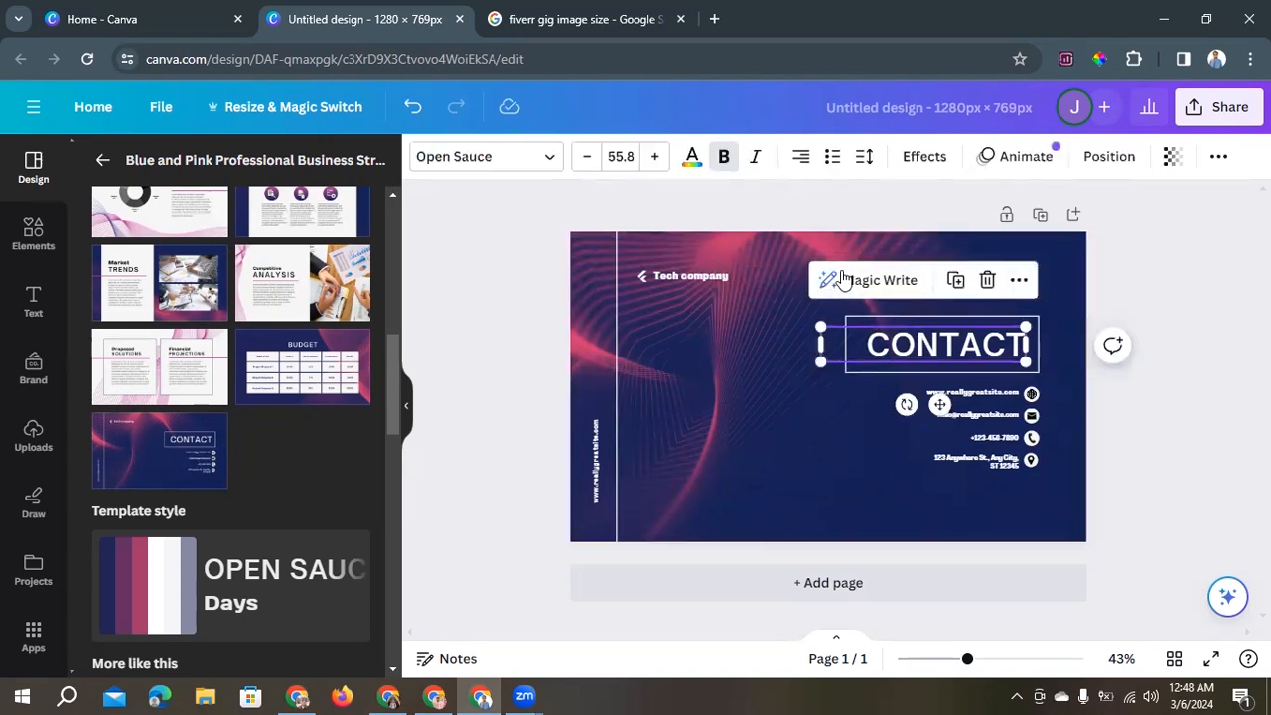
click(988, 281)
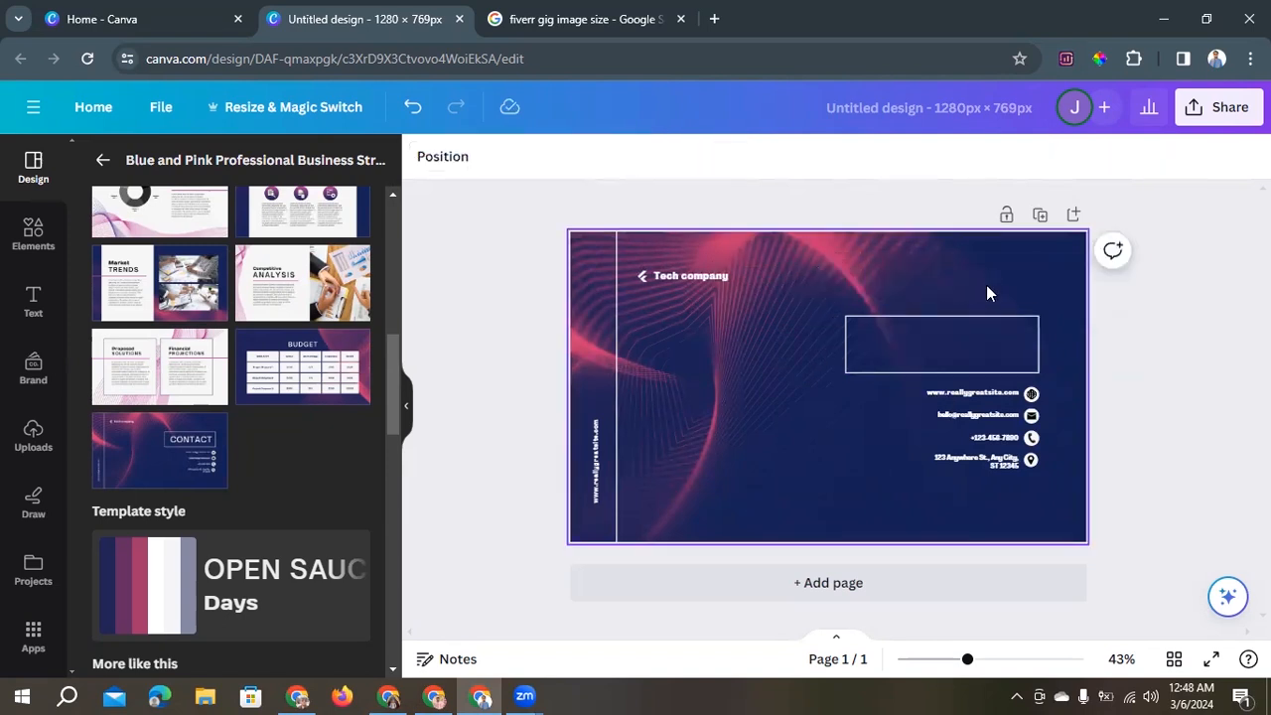
click(1000, 397)
click(1014, 344)
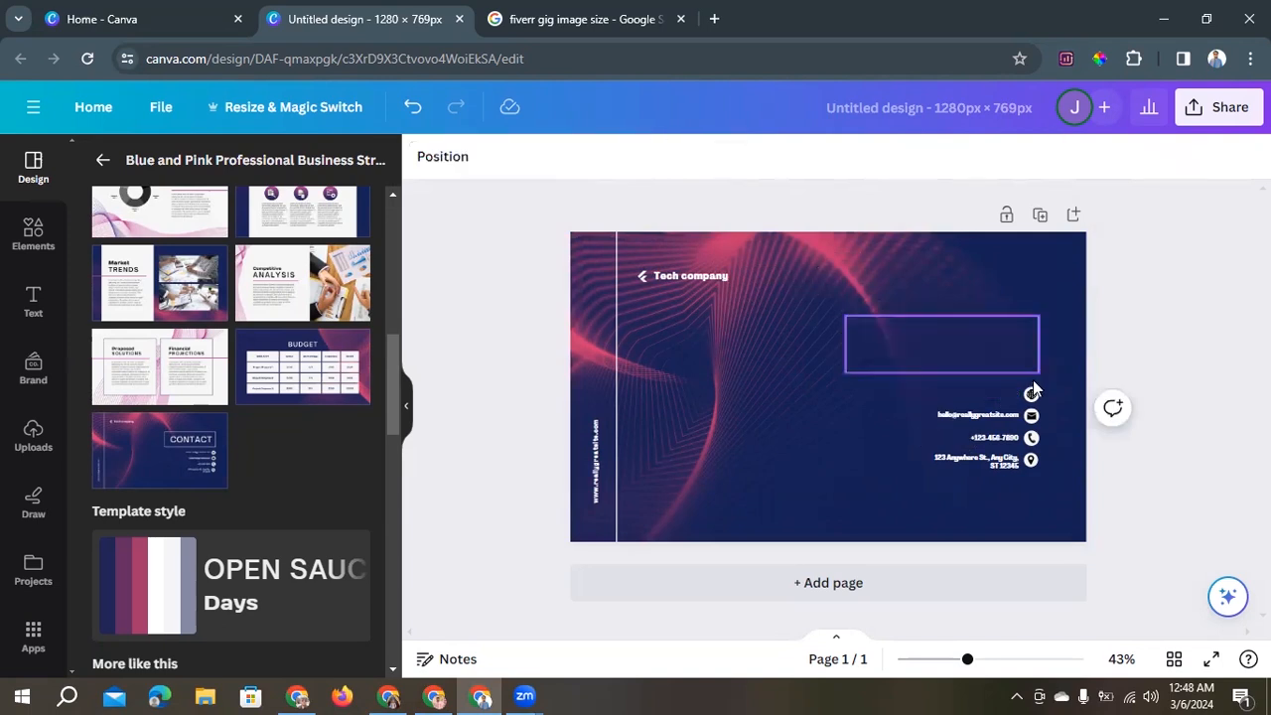
Delete the globe glyph, the e-mail line and the white circle behind the envelope icon from the contact details.
click(1032, 396)
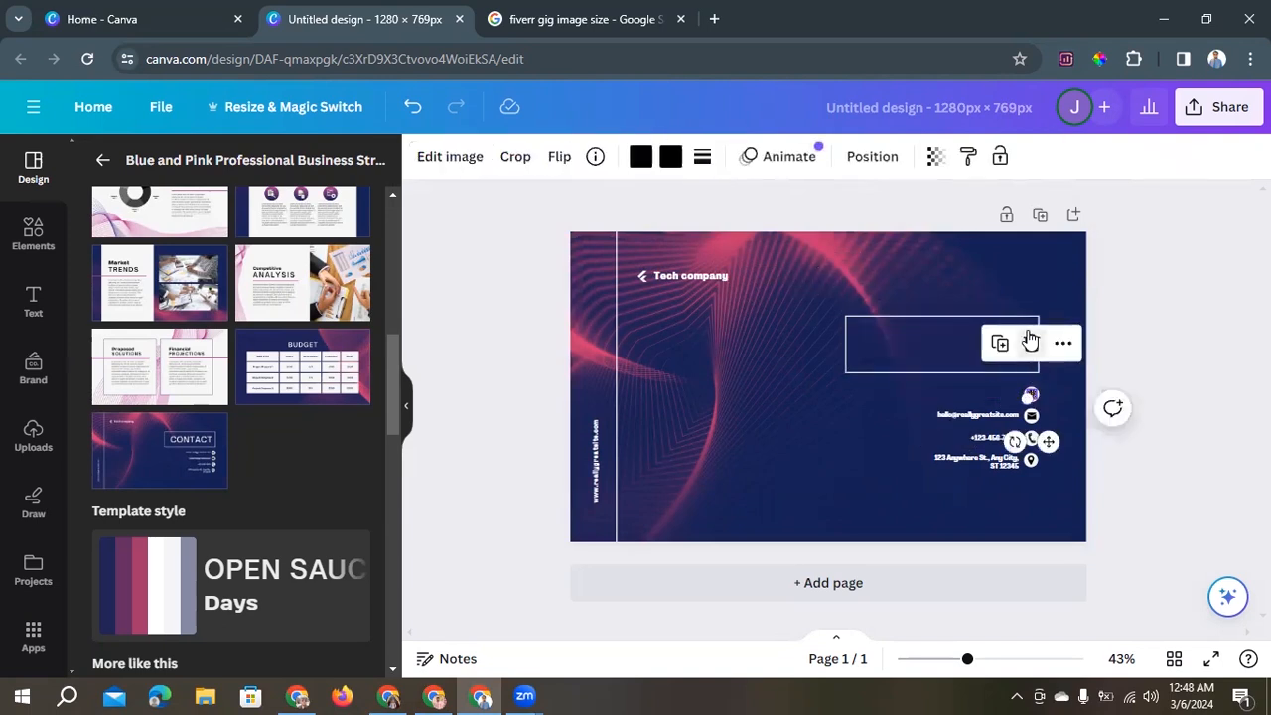
click(1033, 344)
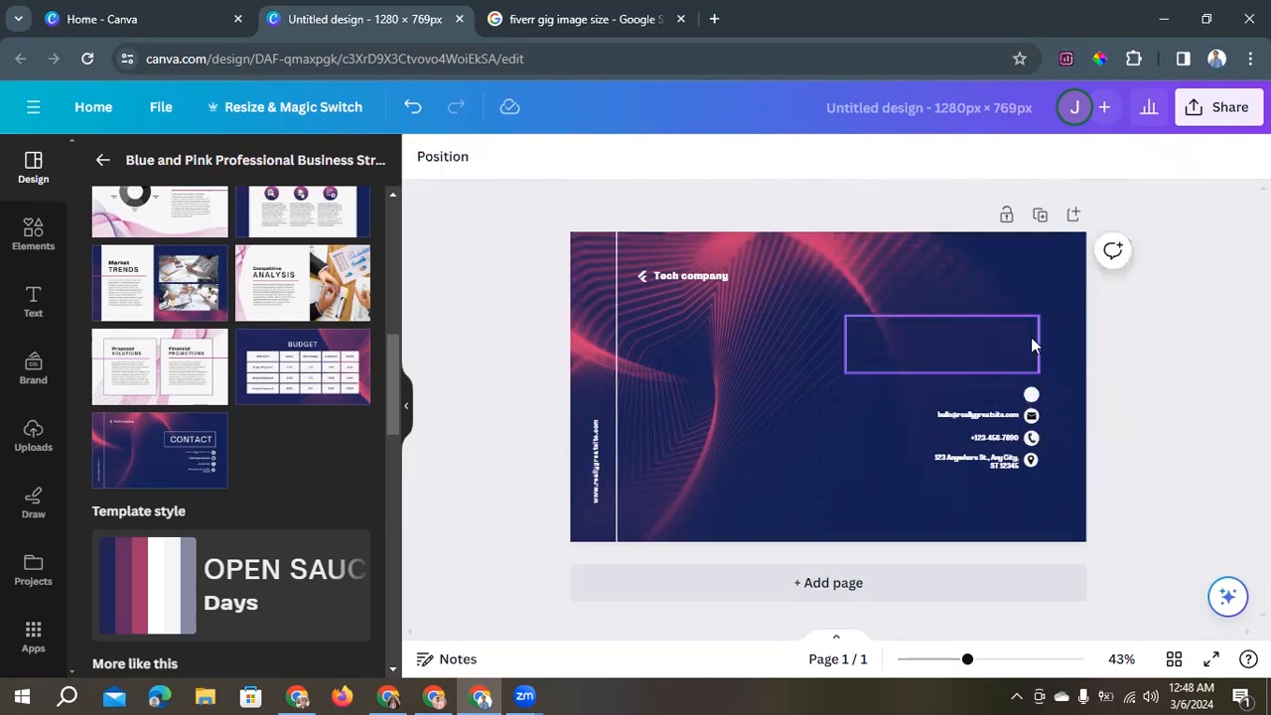
click(989, 414)
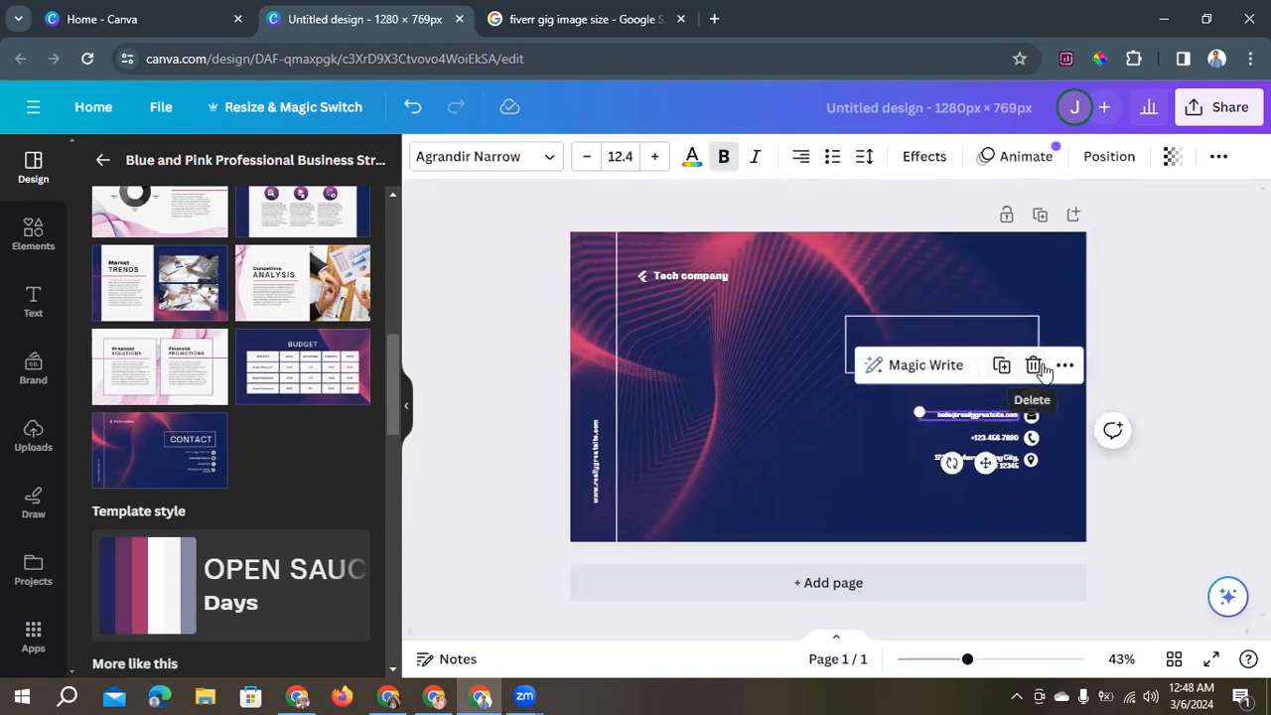
click(1033, 365)
click(1034, 417)
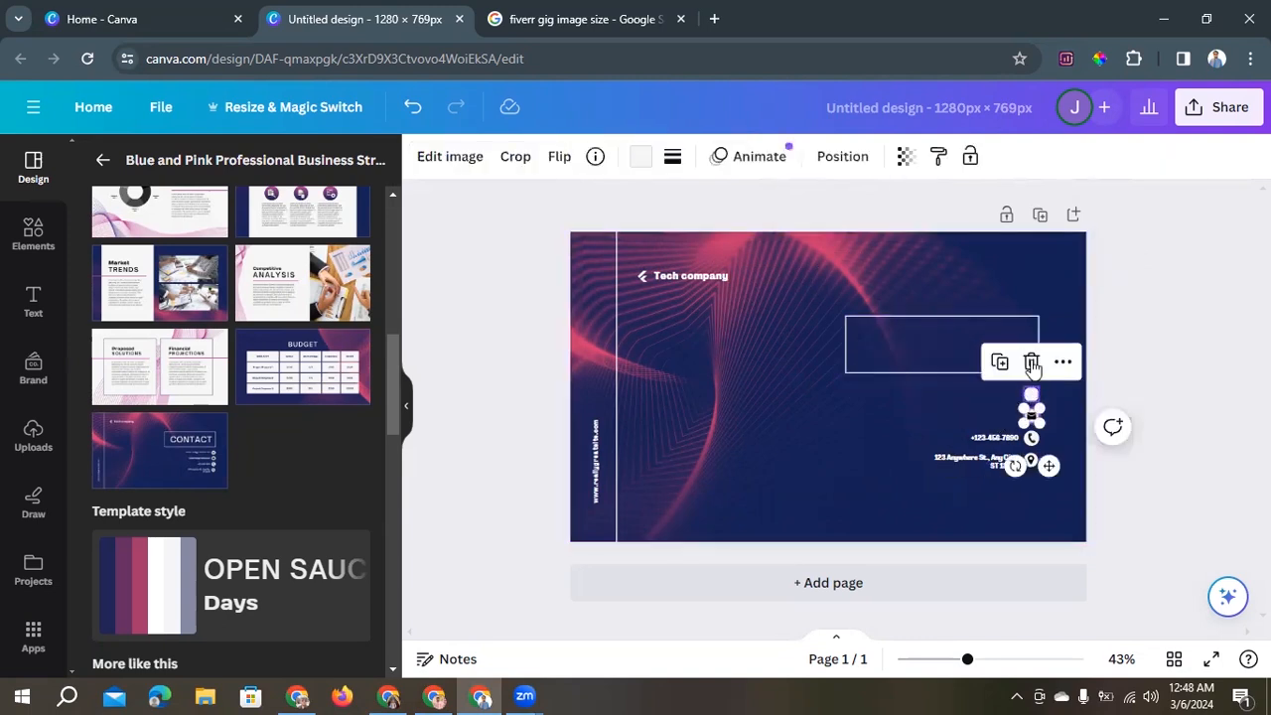
click(1034, 367)
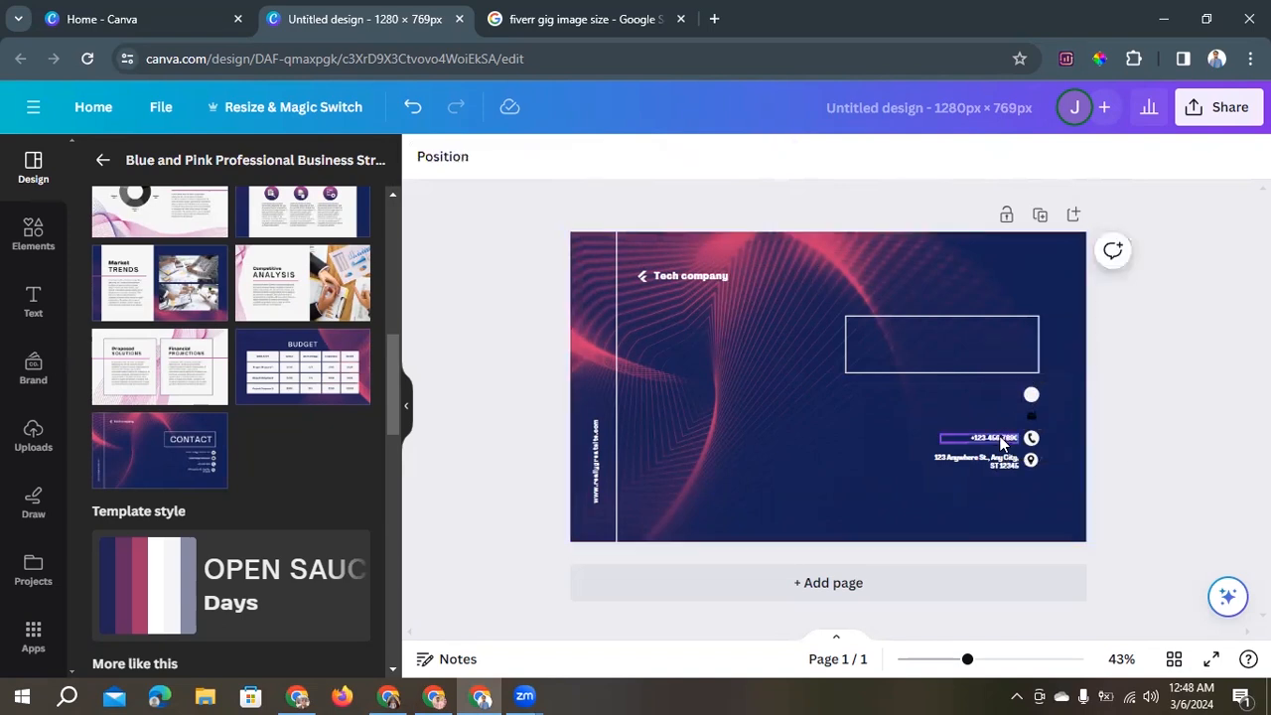
Delete the phone number line and the handset glyph beside it.
click(1005, 440)
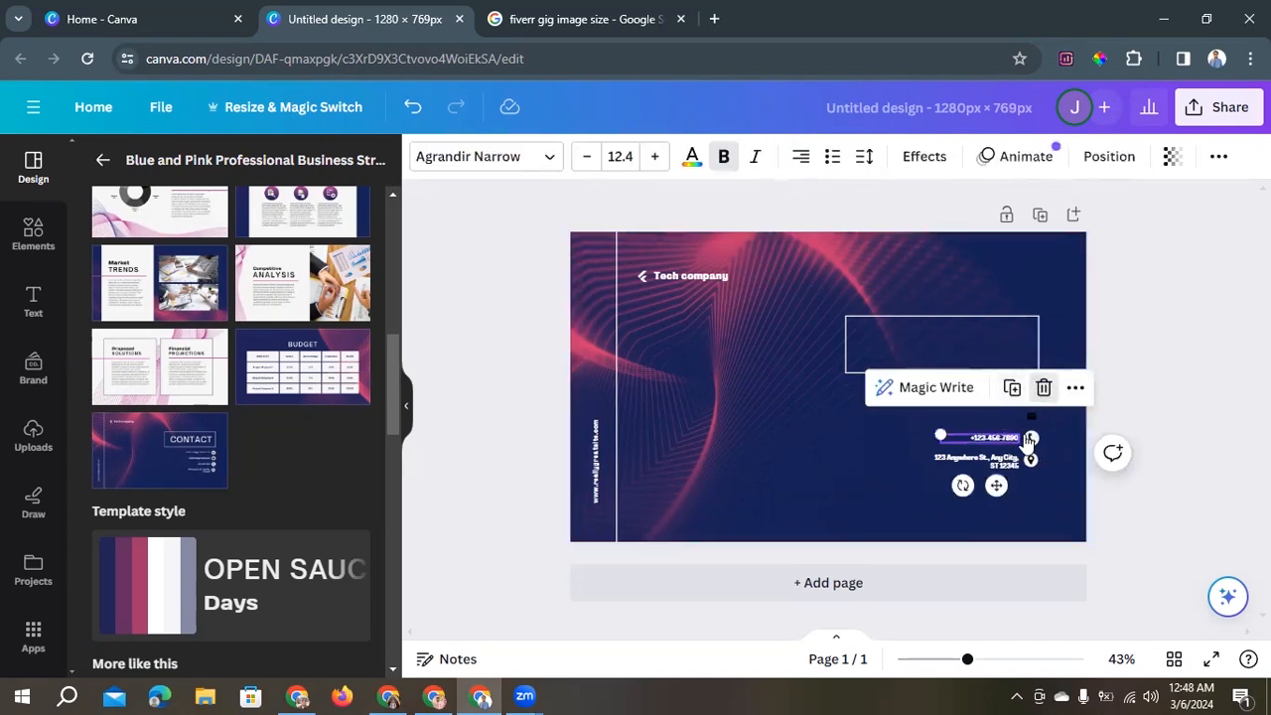
click(1041, 386)
click(1032, 442)
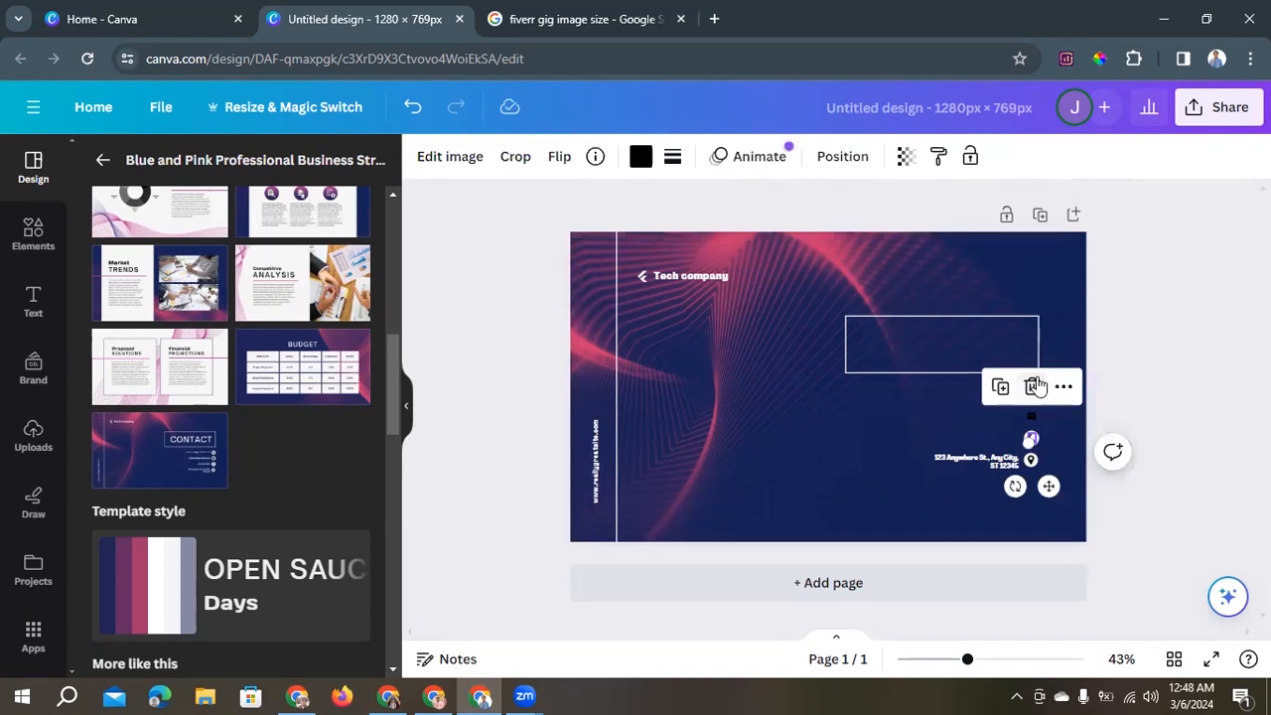
click(1040, 386)
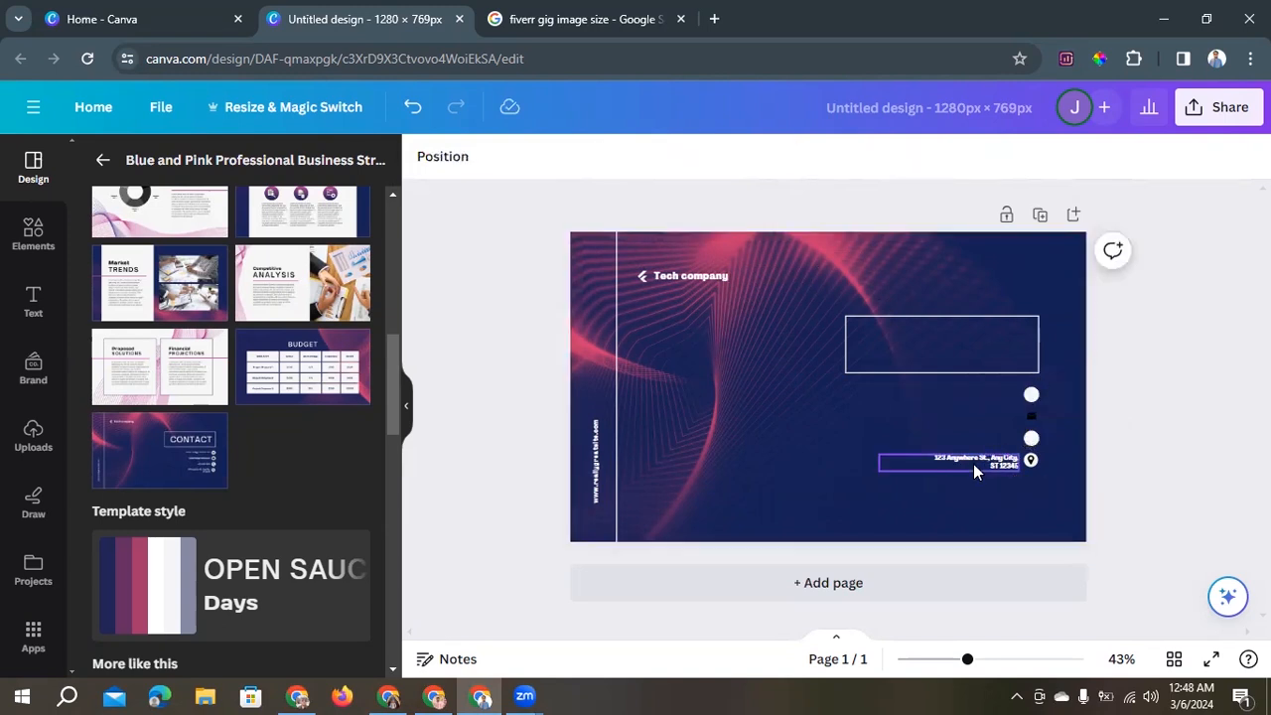
Delete the postal address line and the white circle behind its location pin.
click(973, 464)
click(1012, 409)
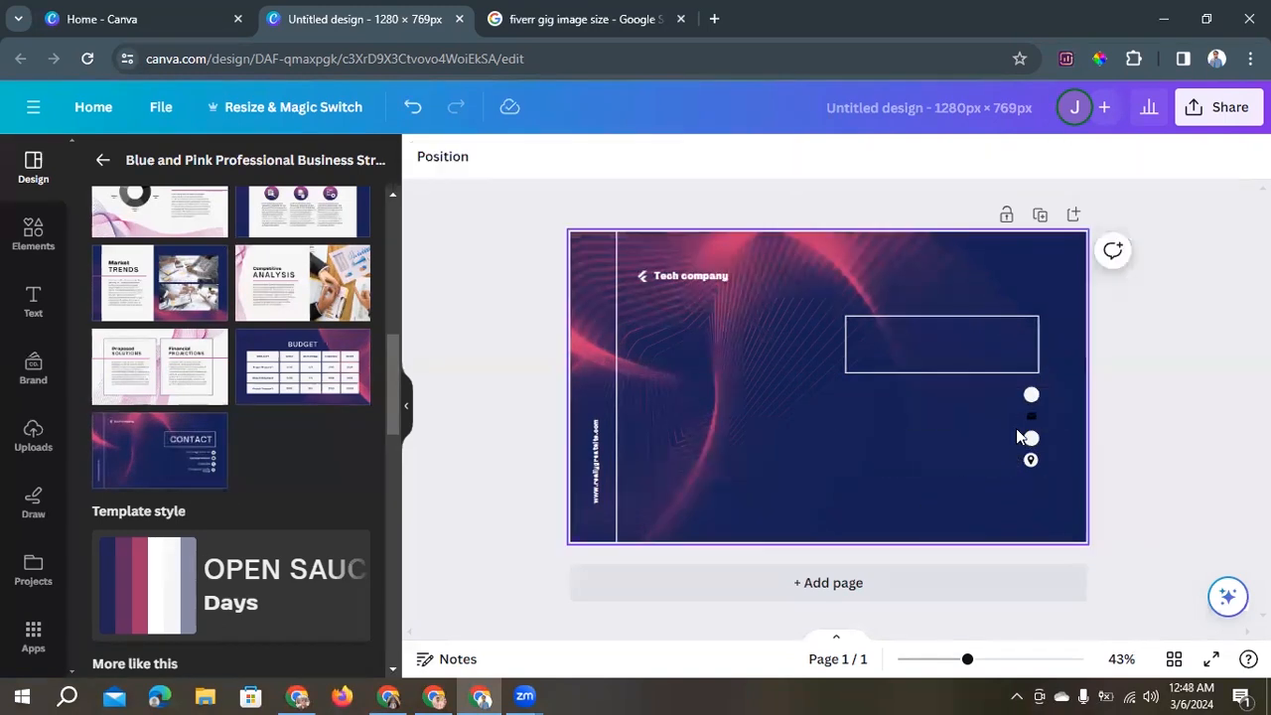
click(1033, 461)
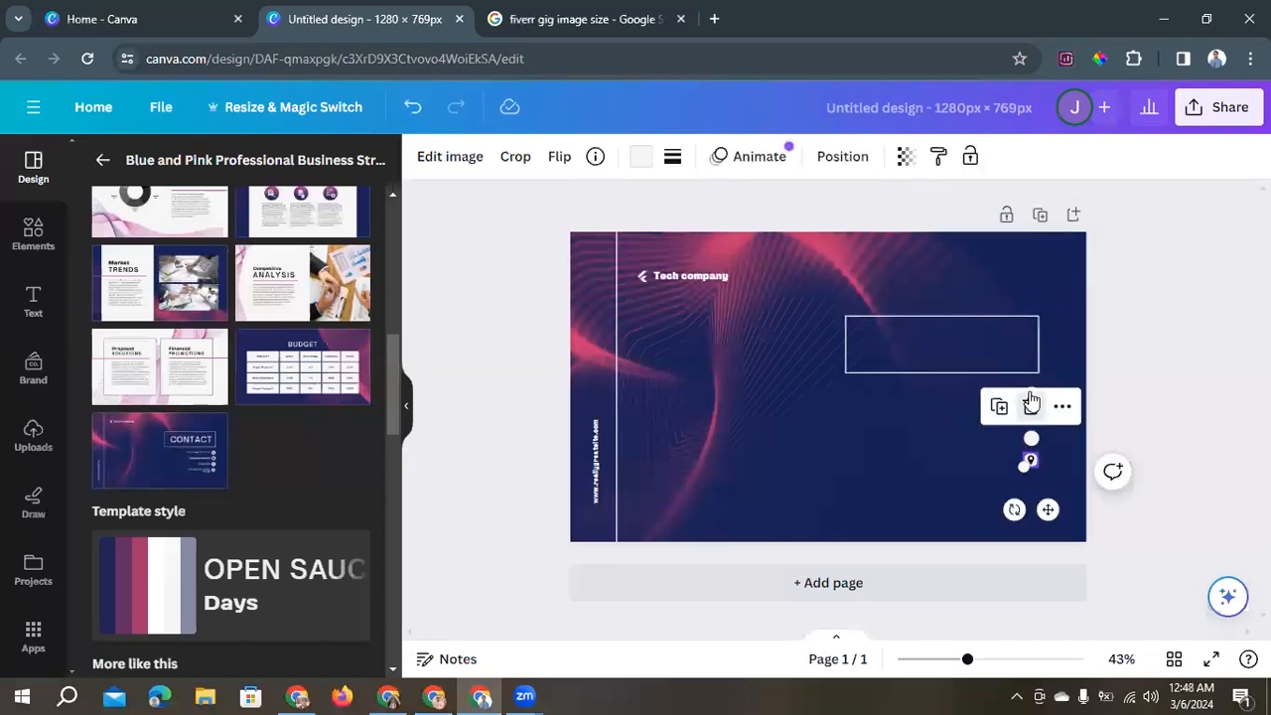
click(1029, 407)
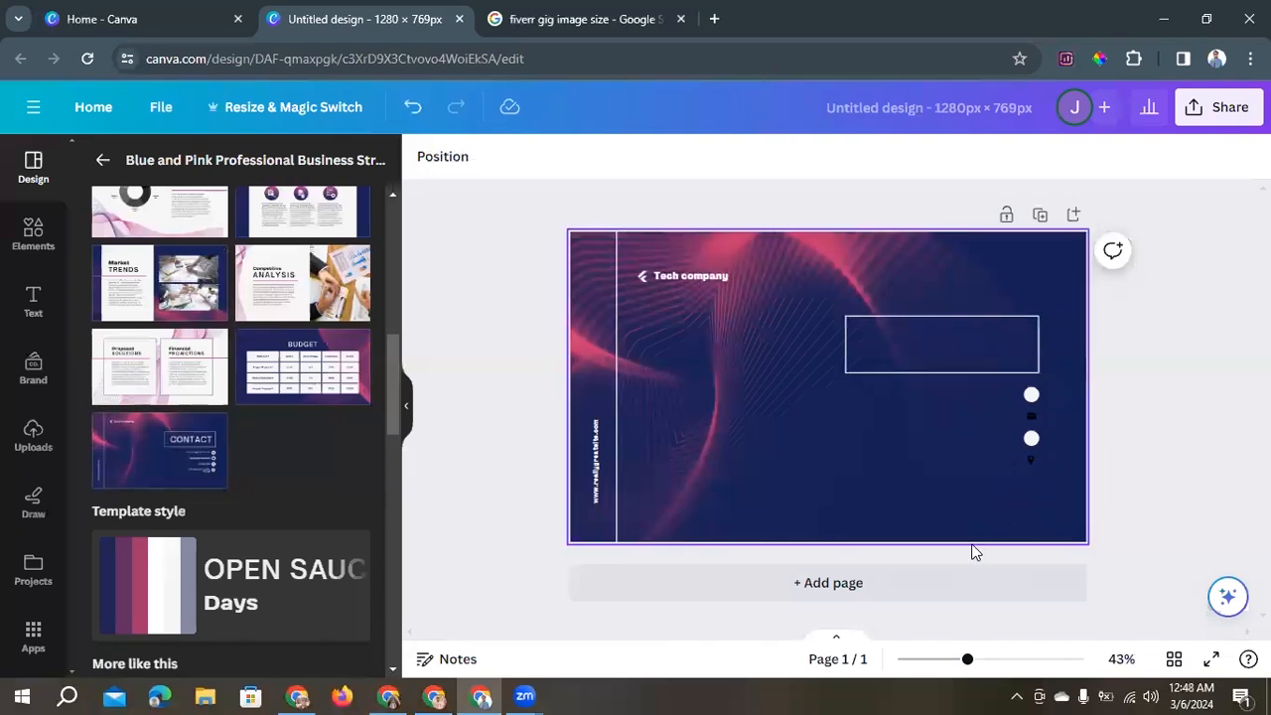
Delete the two leftover white circles, the black envelope and location pin glyphs, and the Tech company text.
click(1029, 397)
click(1033, 343)
click(1031, 438)
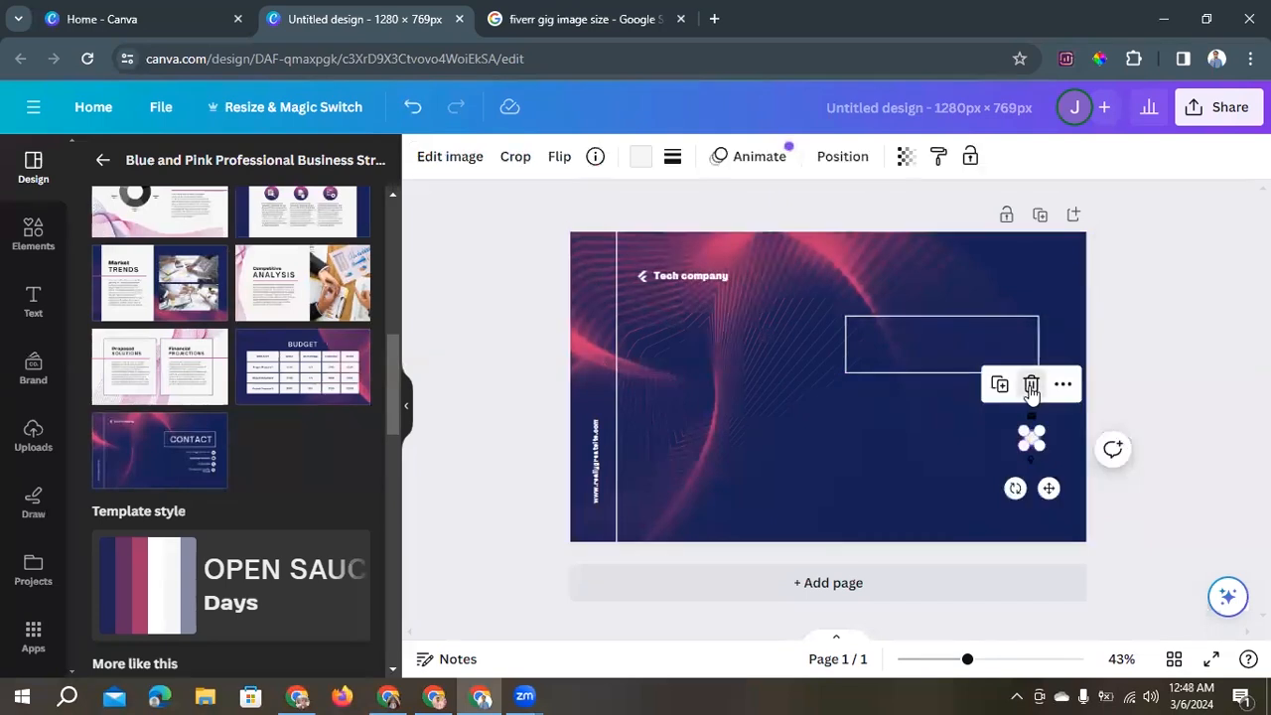
click(1031, 383)
click(1032, 417)
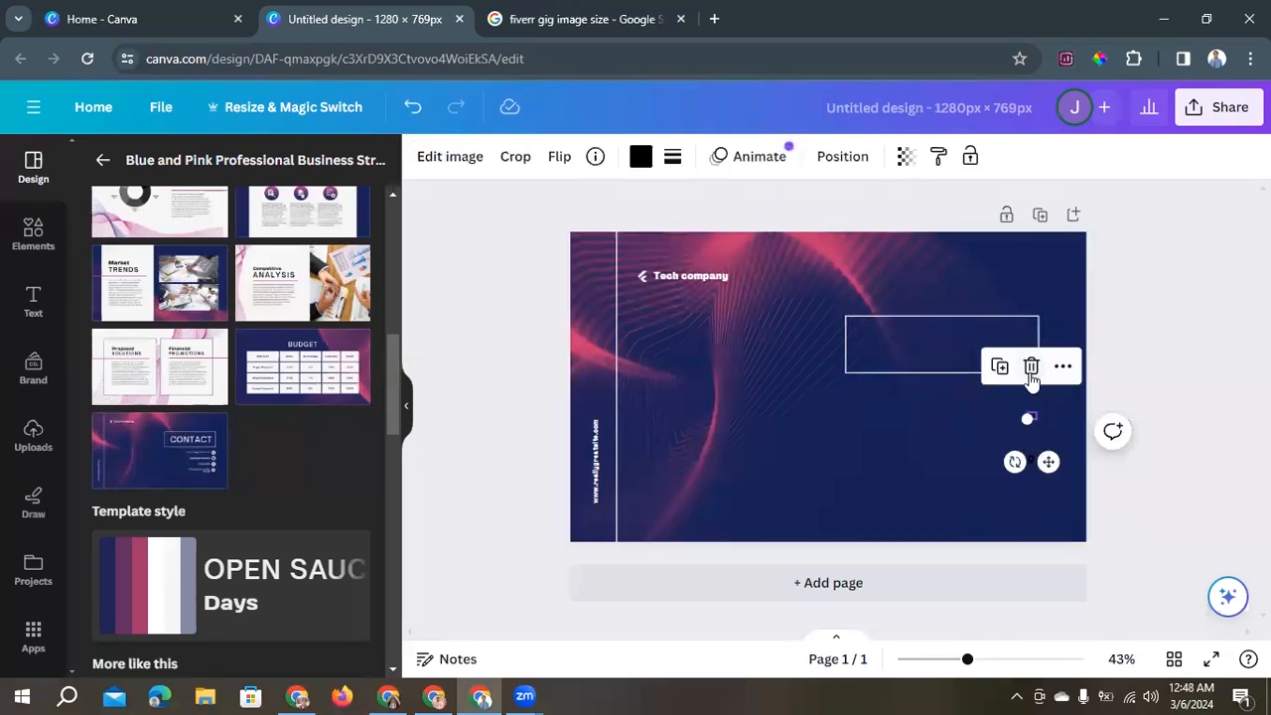
click(1030, 370)
click(1029, 457)
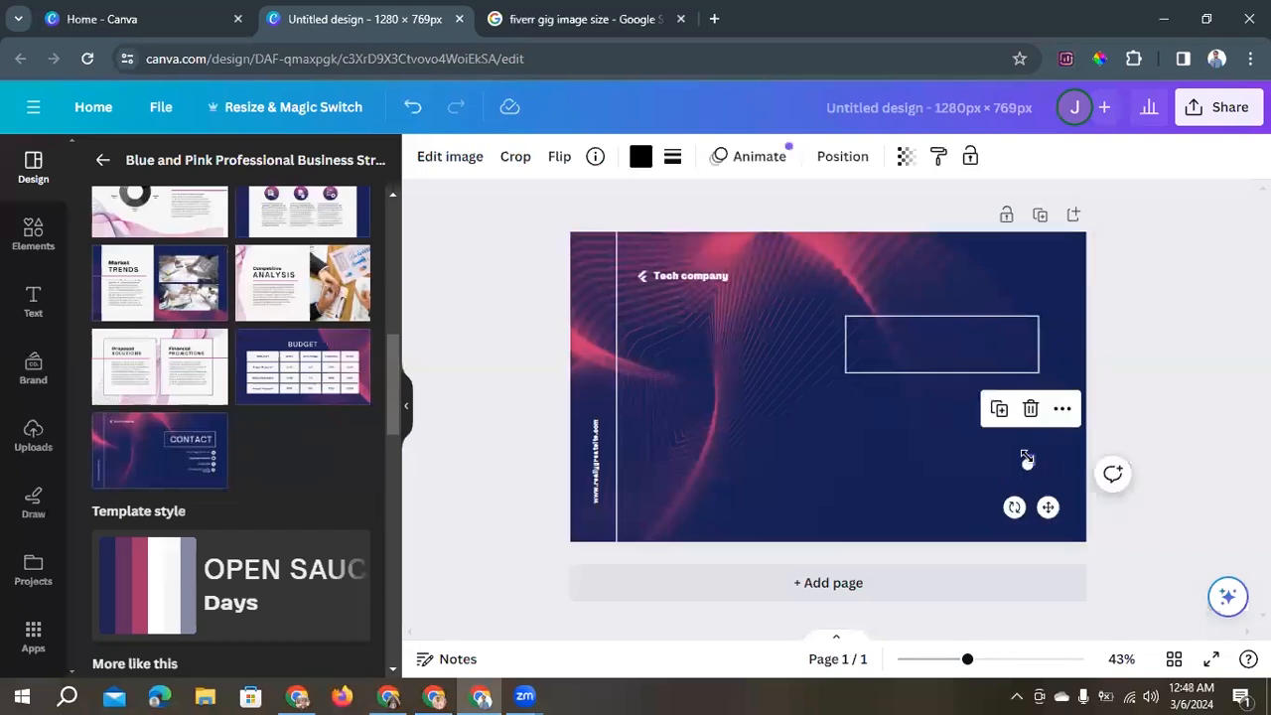
click(1033, 411)
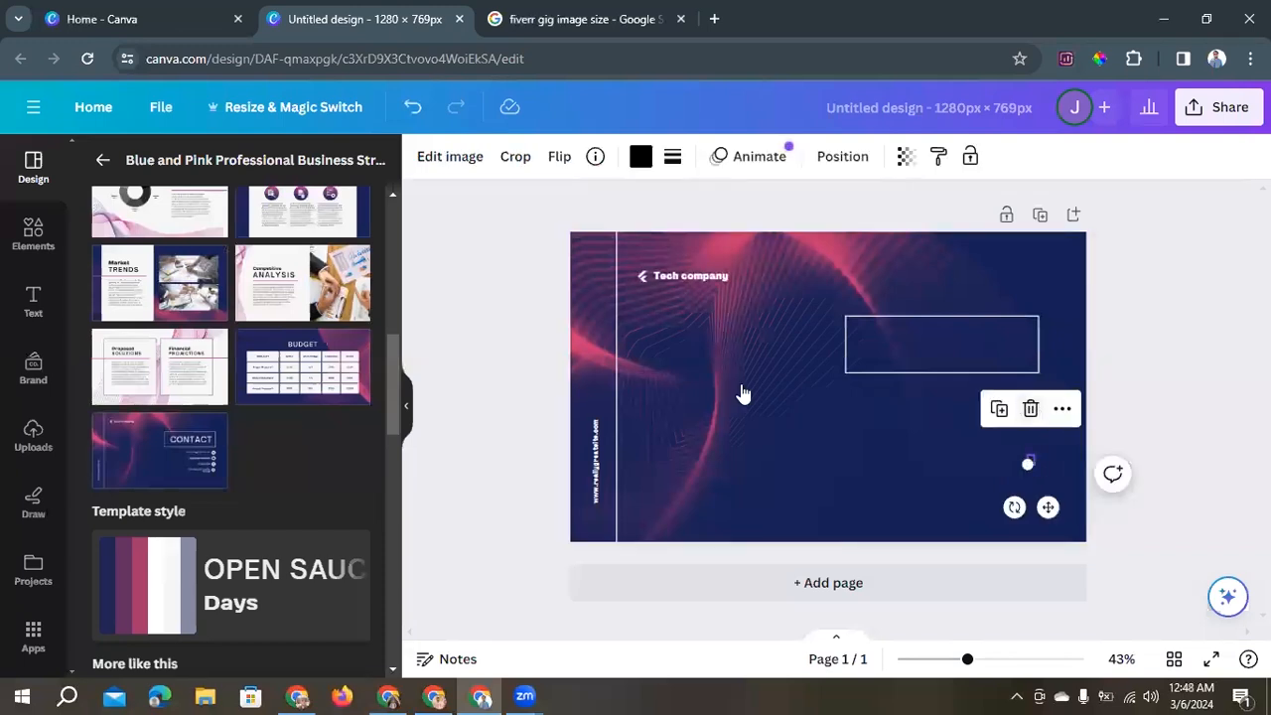
click(689, 281)
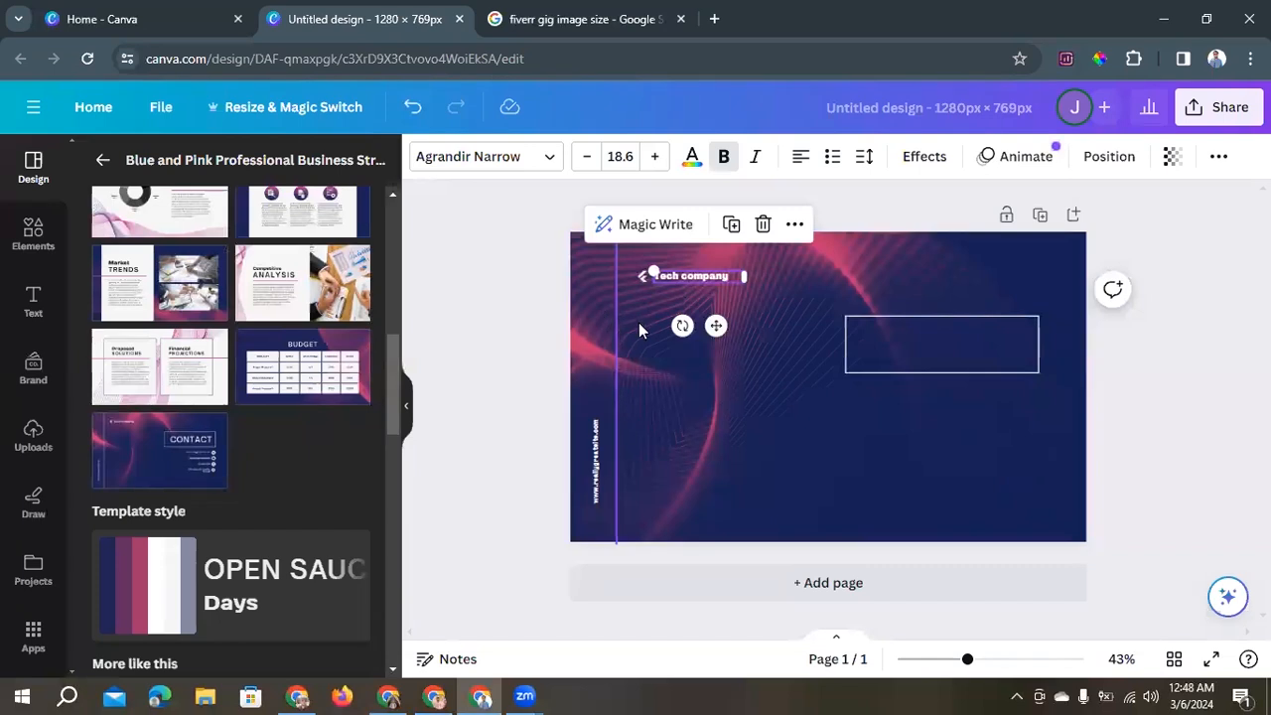
click(763, 223)
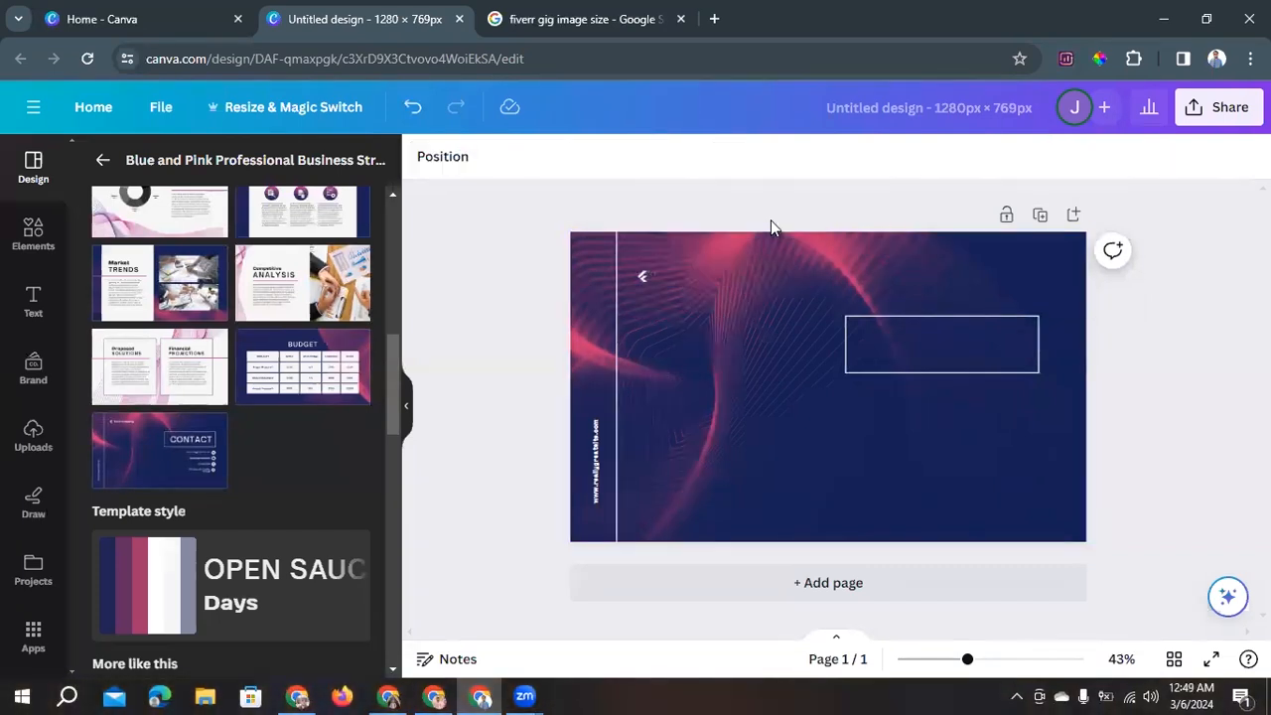
Open fiverr.com in a new browser tab.
click(715, 19)
click(510, 59)
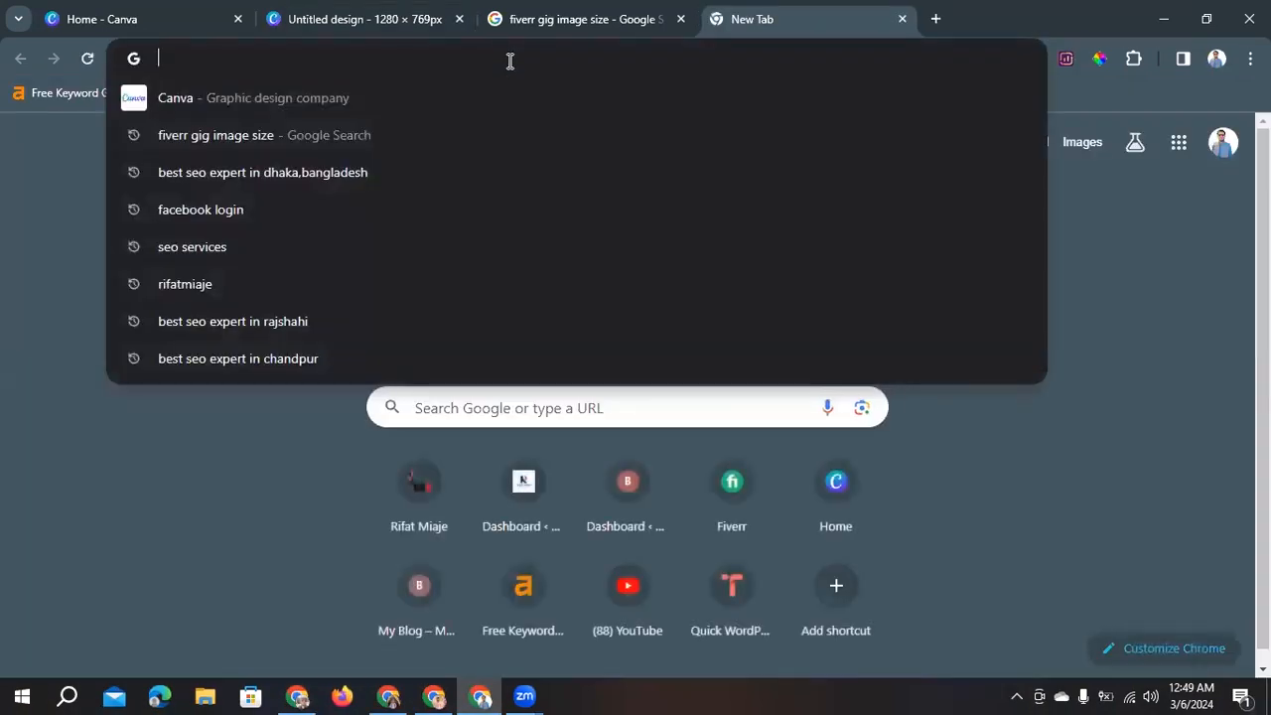
text(fiverr.com)
key(Return)
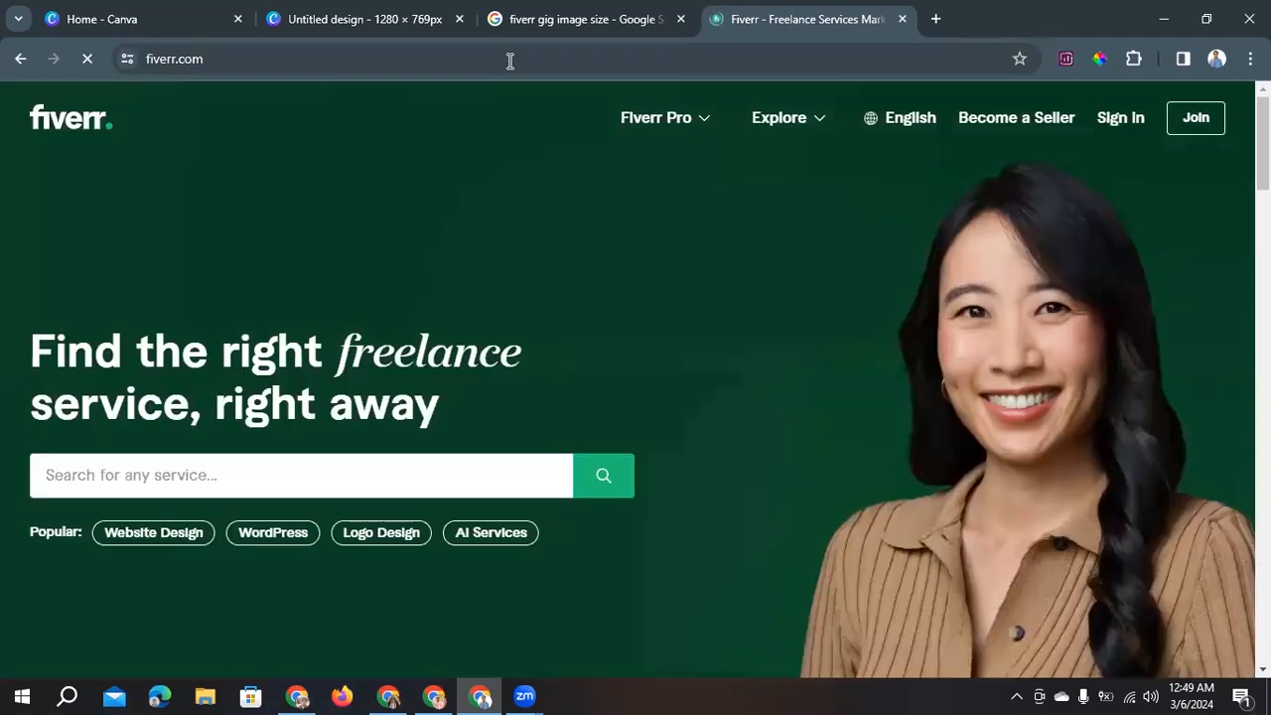
Search Fiverr for "Lead generation" and examine the gig images in the results for design ideas.
scroll(517, 205, down, 2)
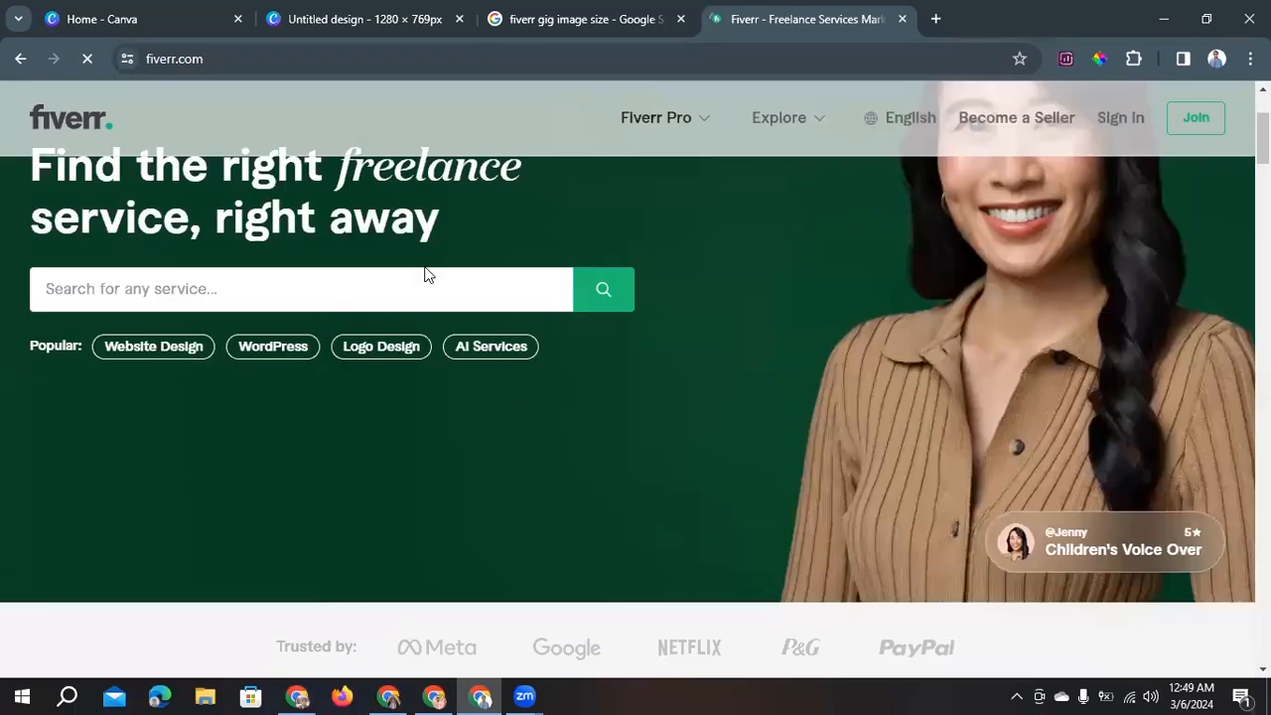
click(271, 294)
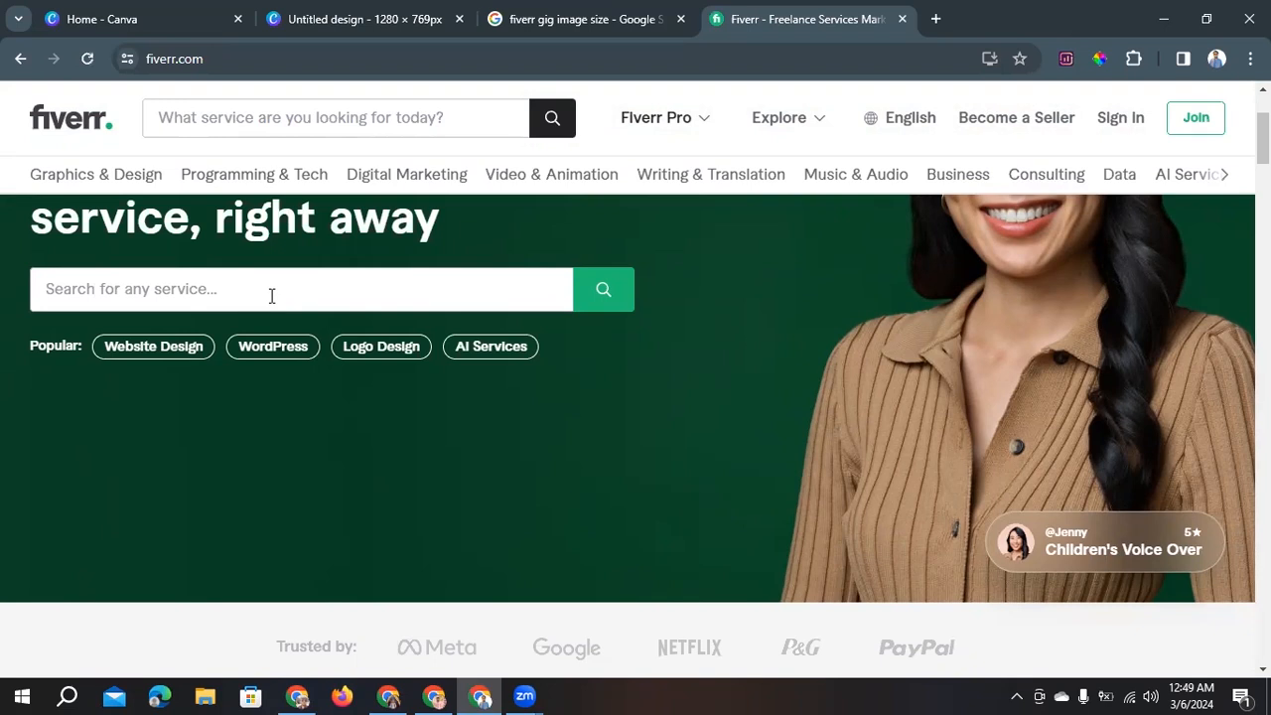
text(Lead )
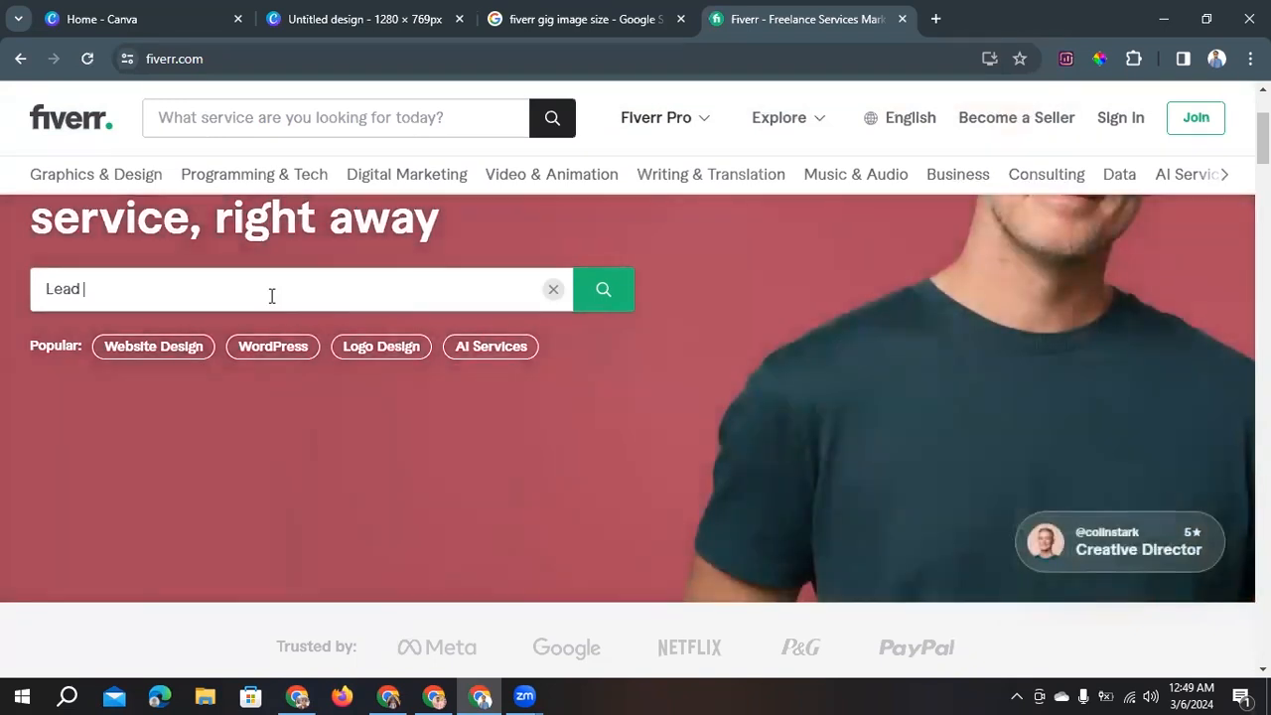
text(generation)
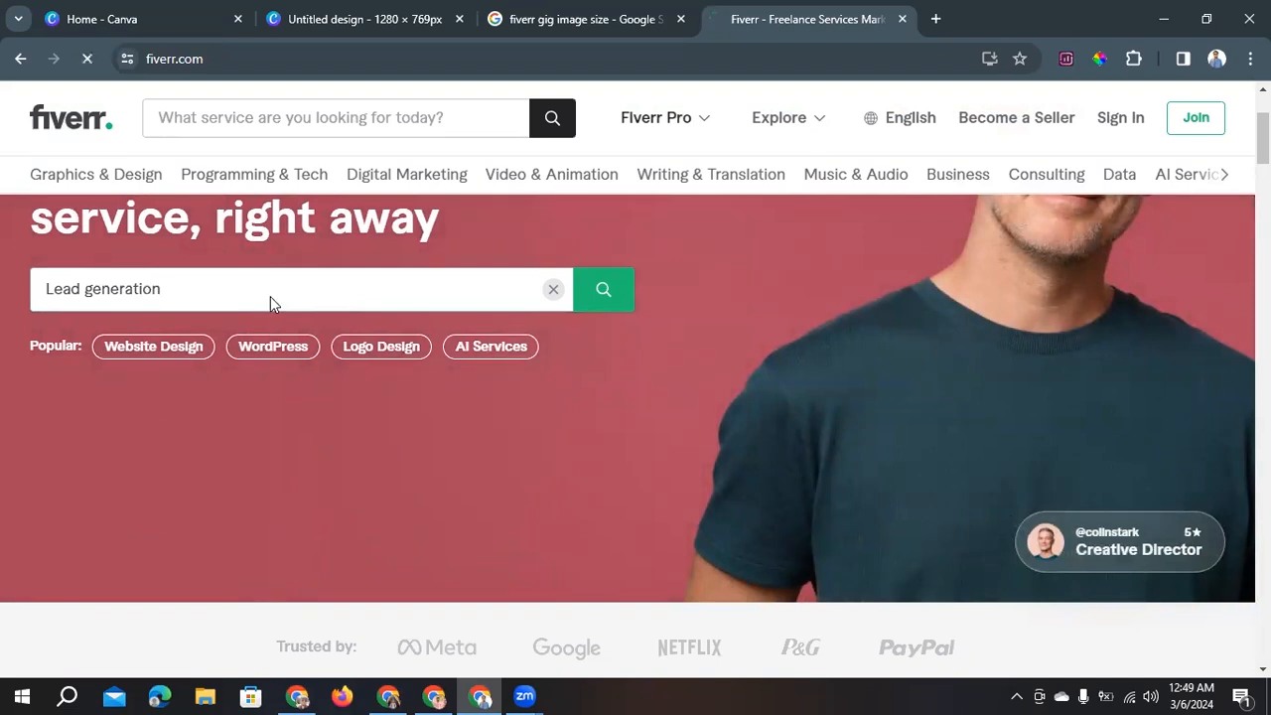
key(Return)
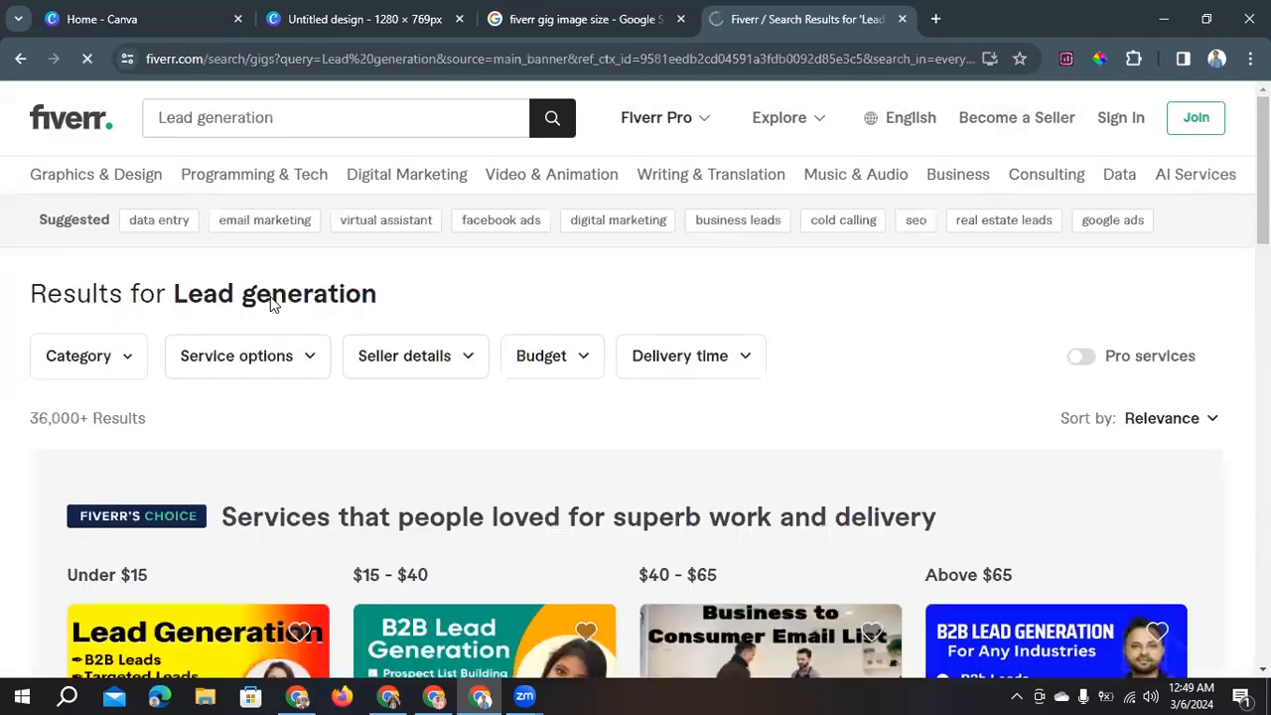
scroll(273, 303, down, 4)
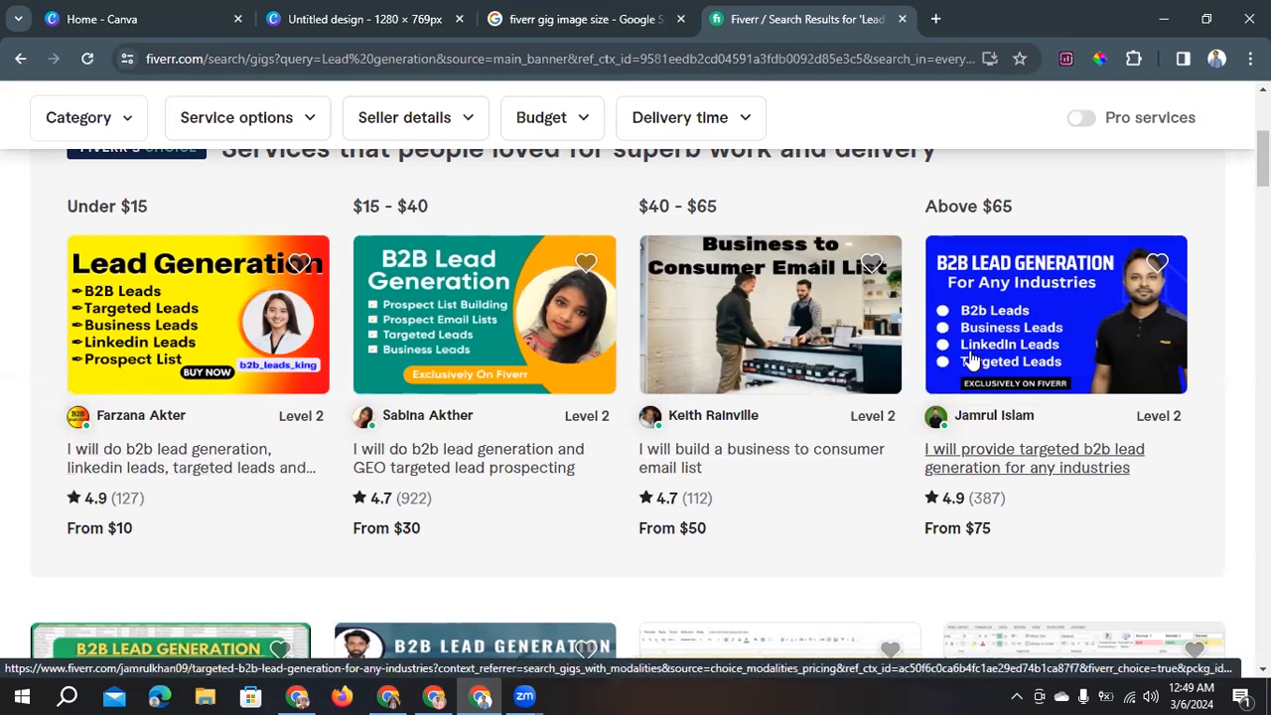
scroll(998, 442, down, 1)
scroll(993, 447, down, 4)
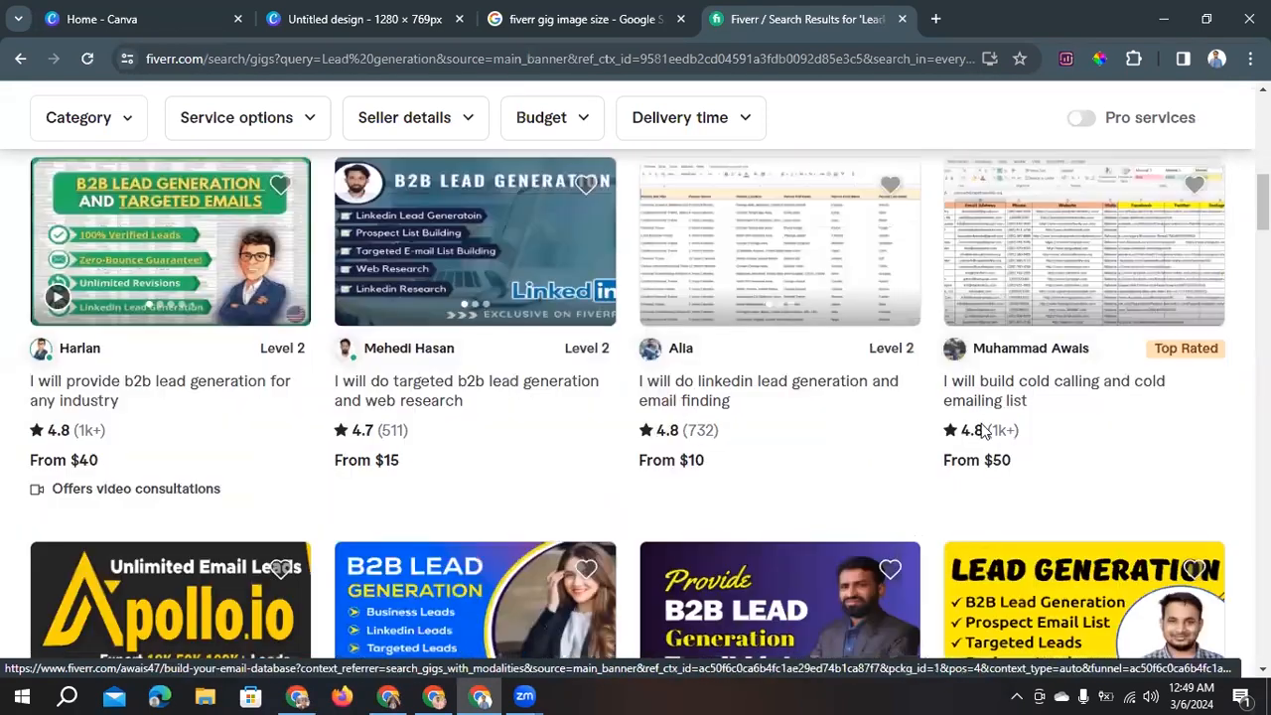
scroll(983, 407, up, 4)
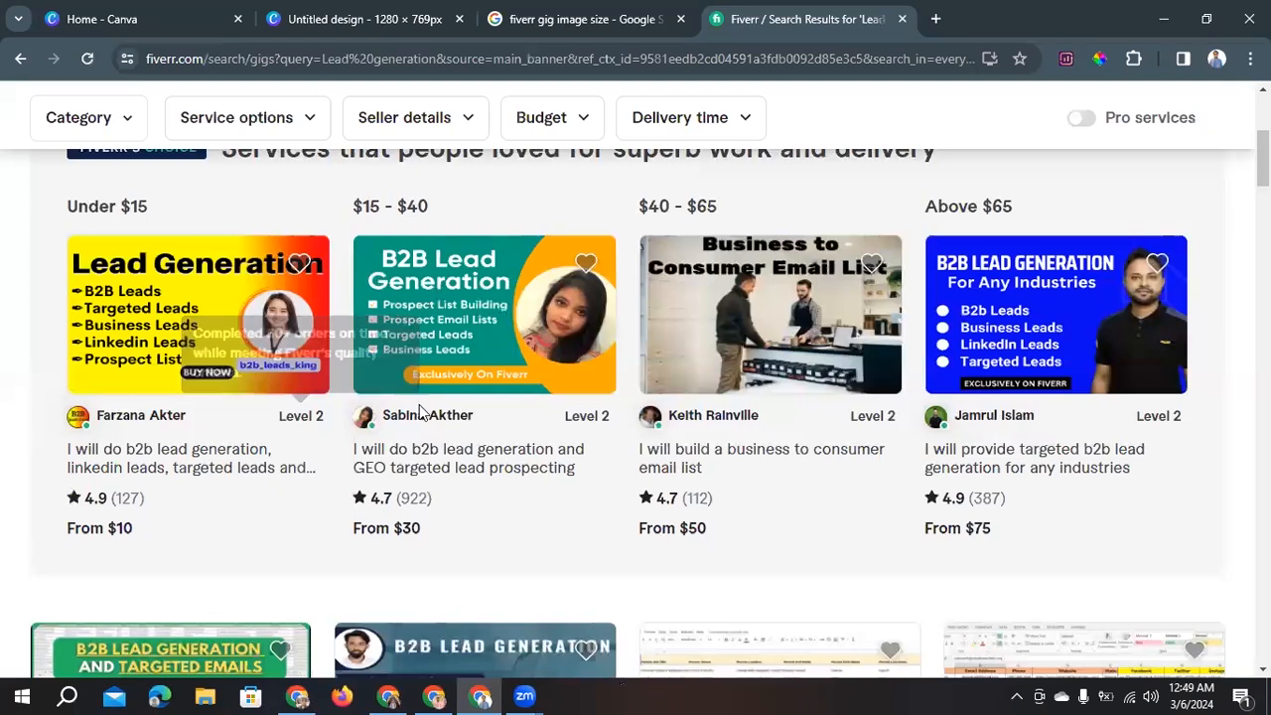
Switch back to the Canva design, add a heading text box and clear its placeholder text.
click(616, 8)
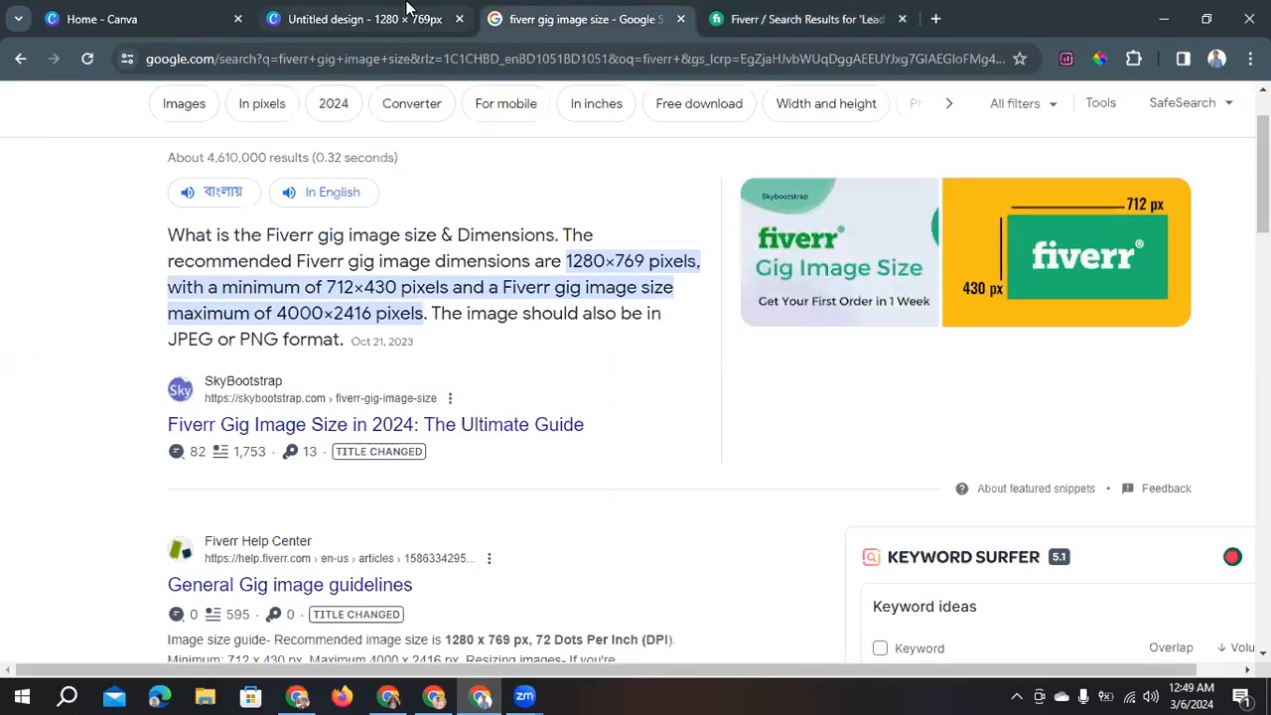
click(433, 10)
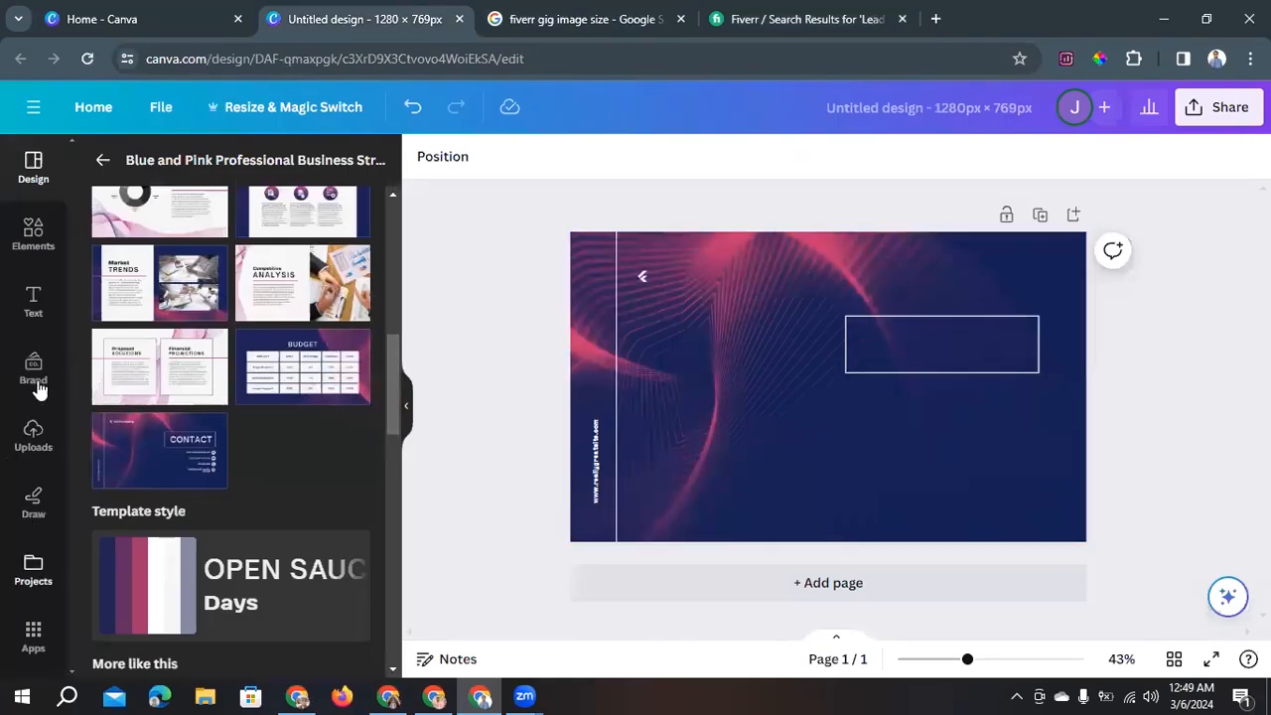
click(28, 310)
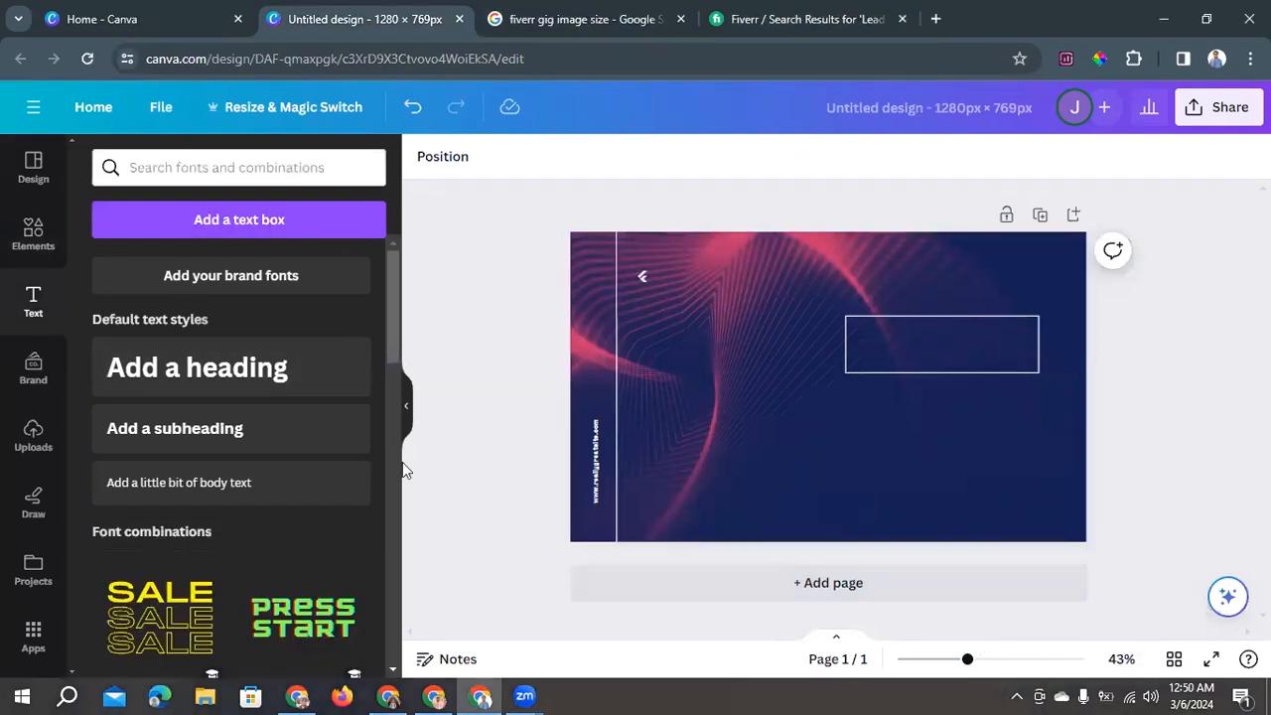
click(232, 369)
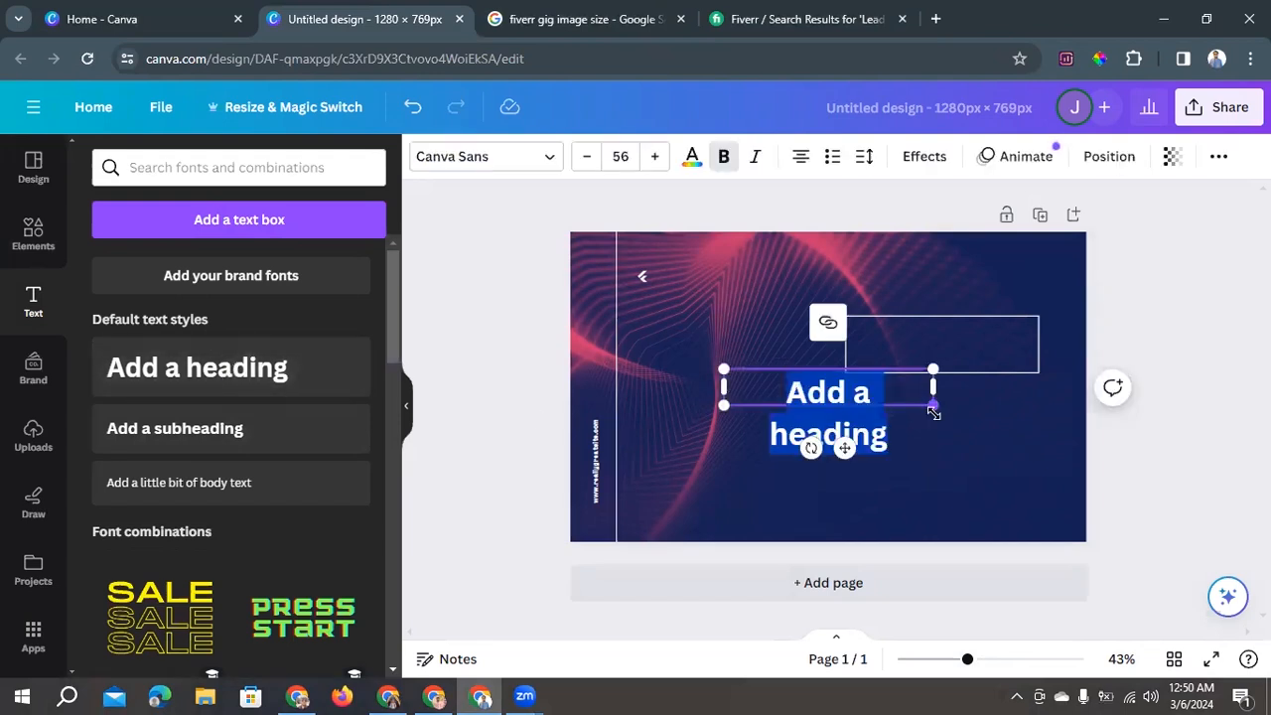
key(BackSpace)
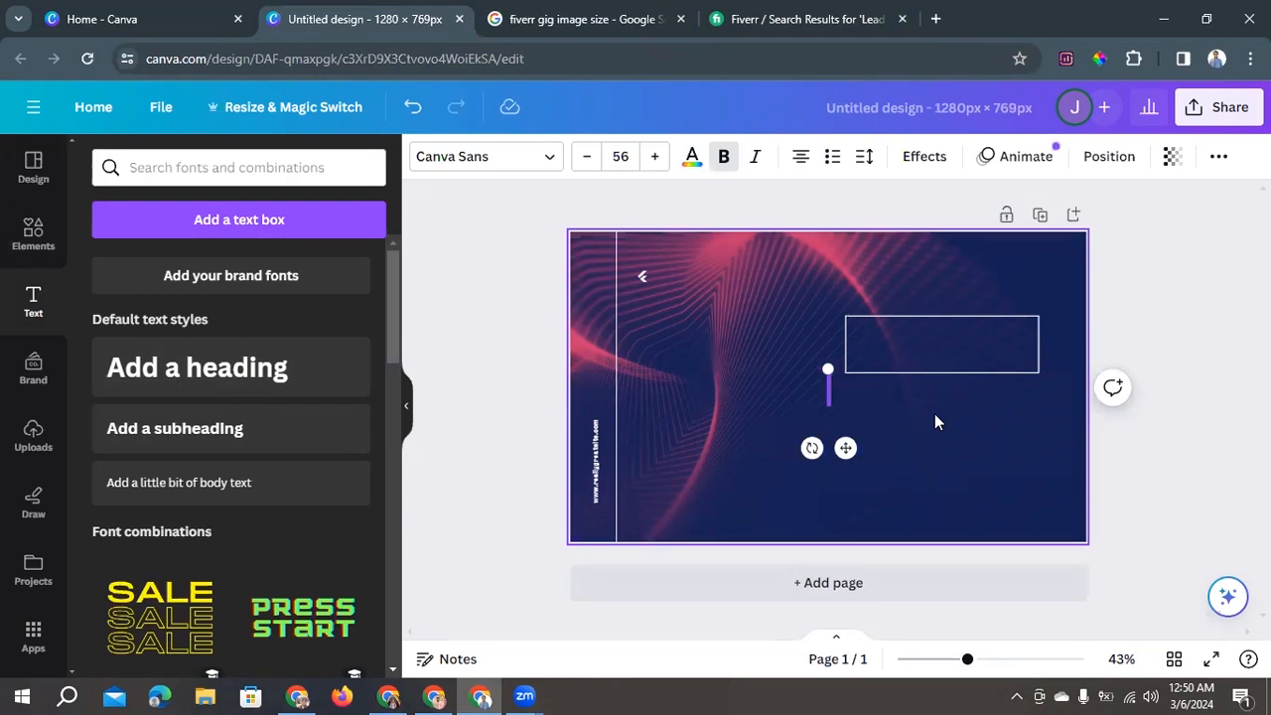
text(Lead)
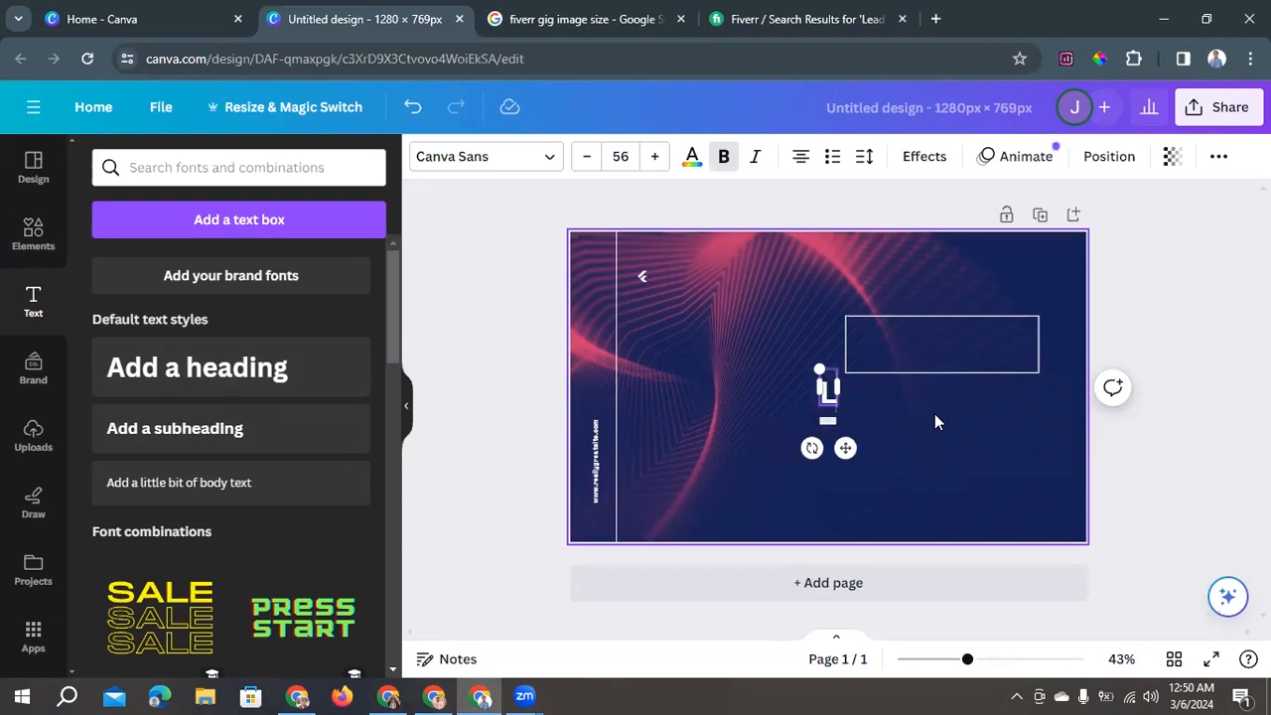
key(BackSpace)
key(BackSpace)
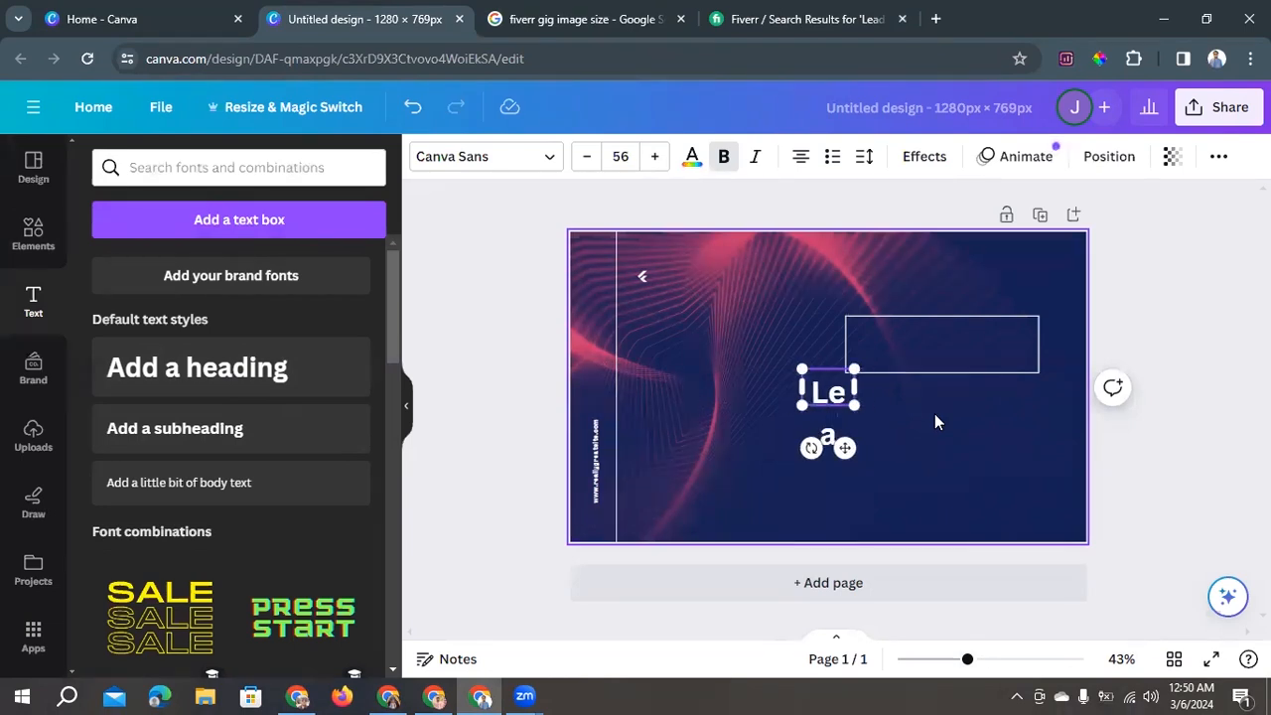
text(EAD)
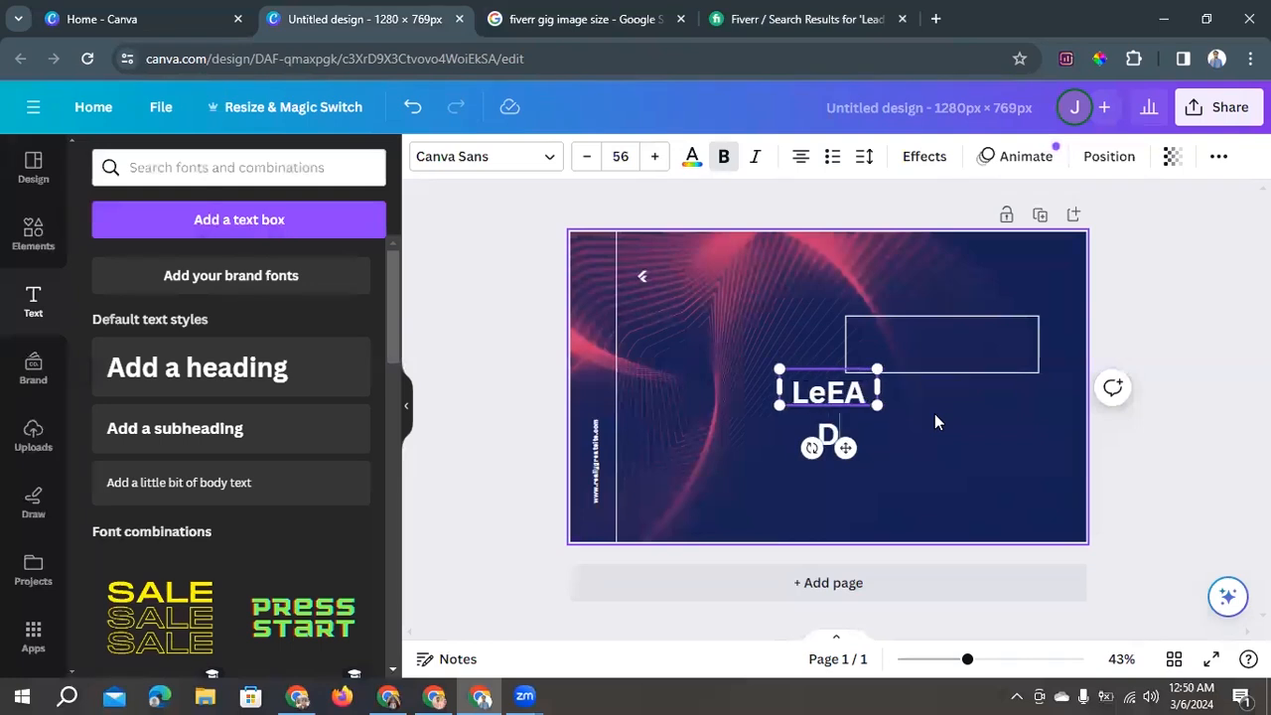
key(BackSpace)
key(BackSpace)
key(BackSpace)
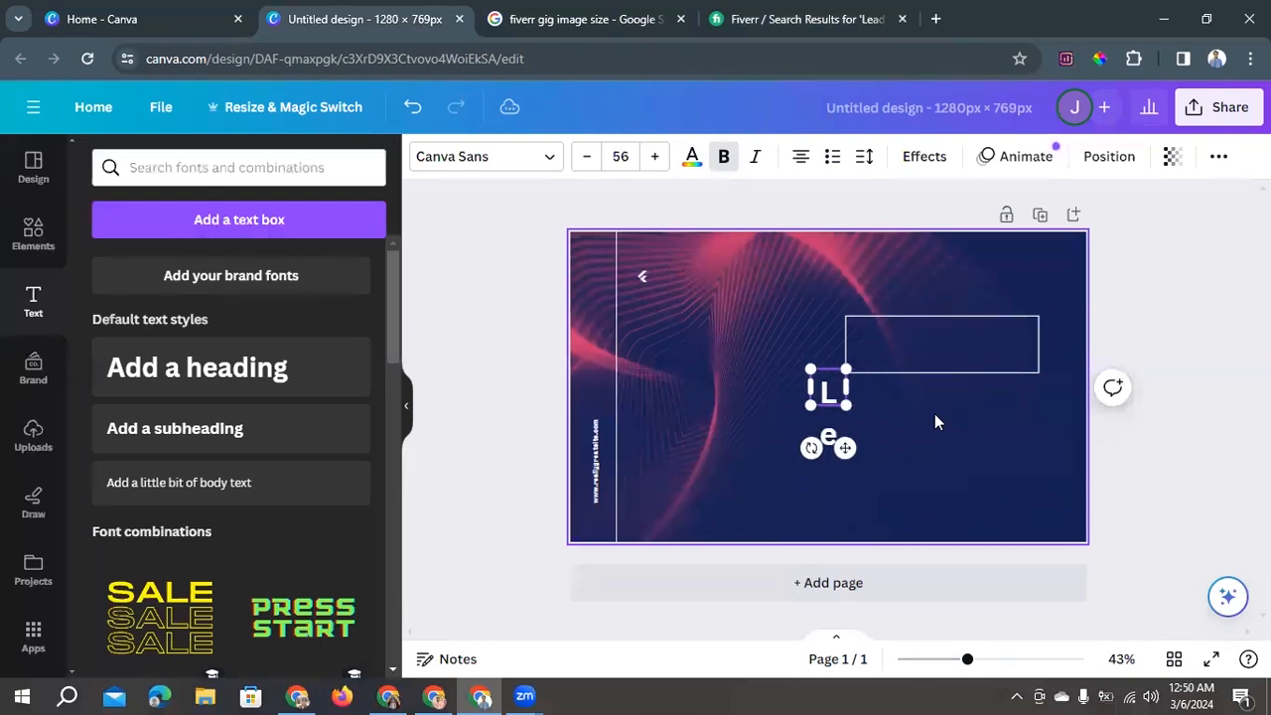
text(EAD)
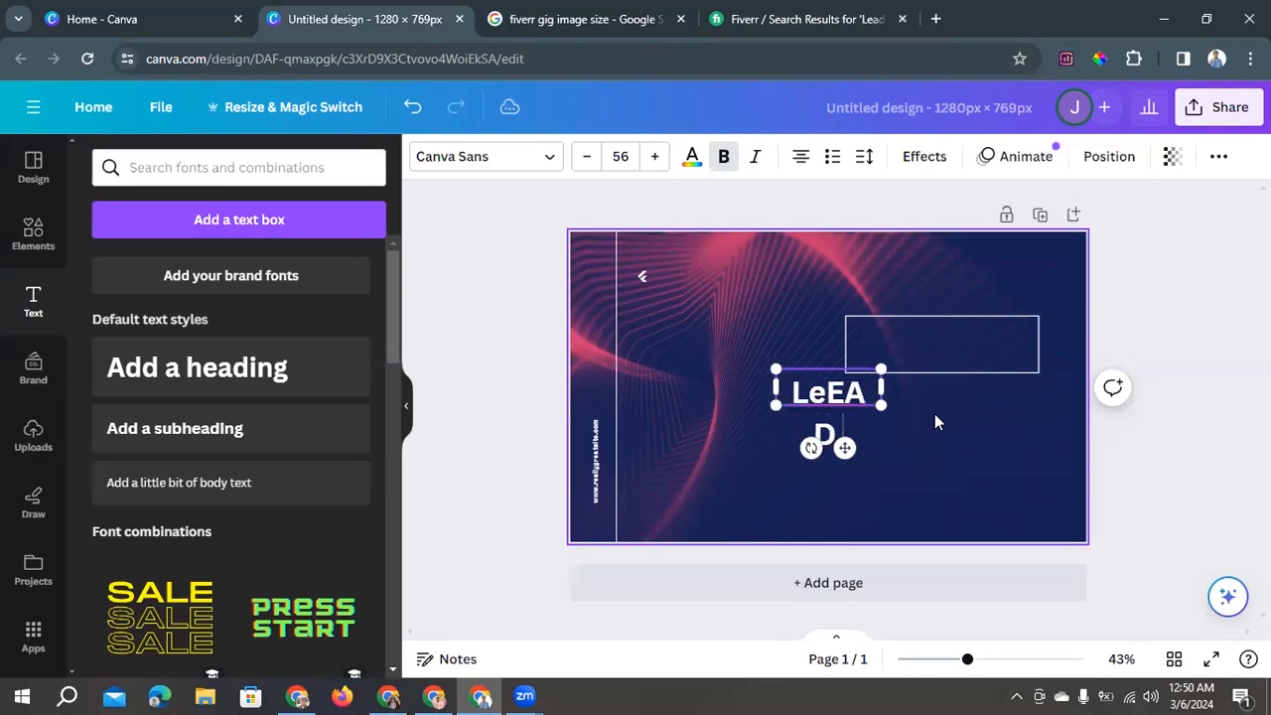
key(BackSpace)
key(BackSpace)
key(BackSpace)
key(BackSpace)
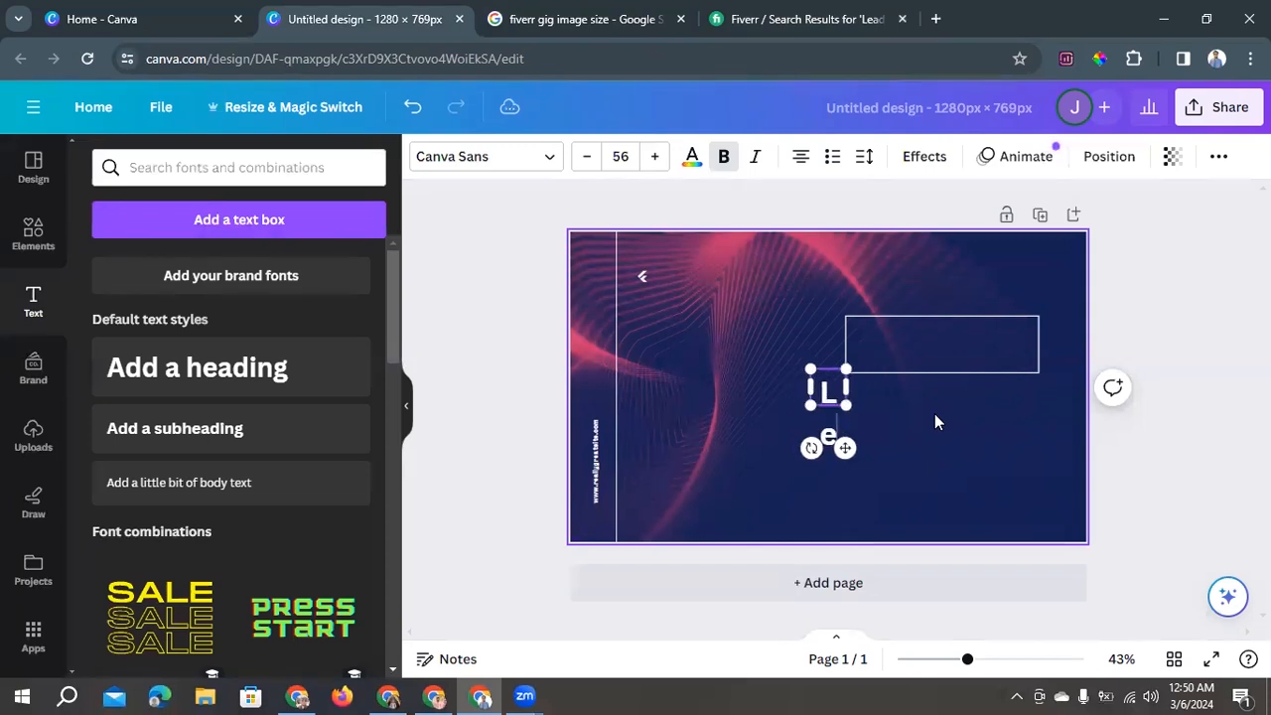
text(E)
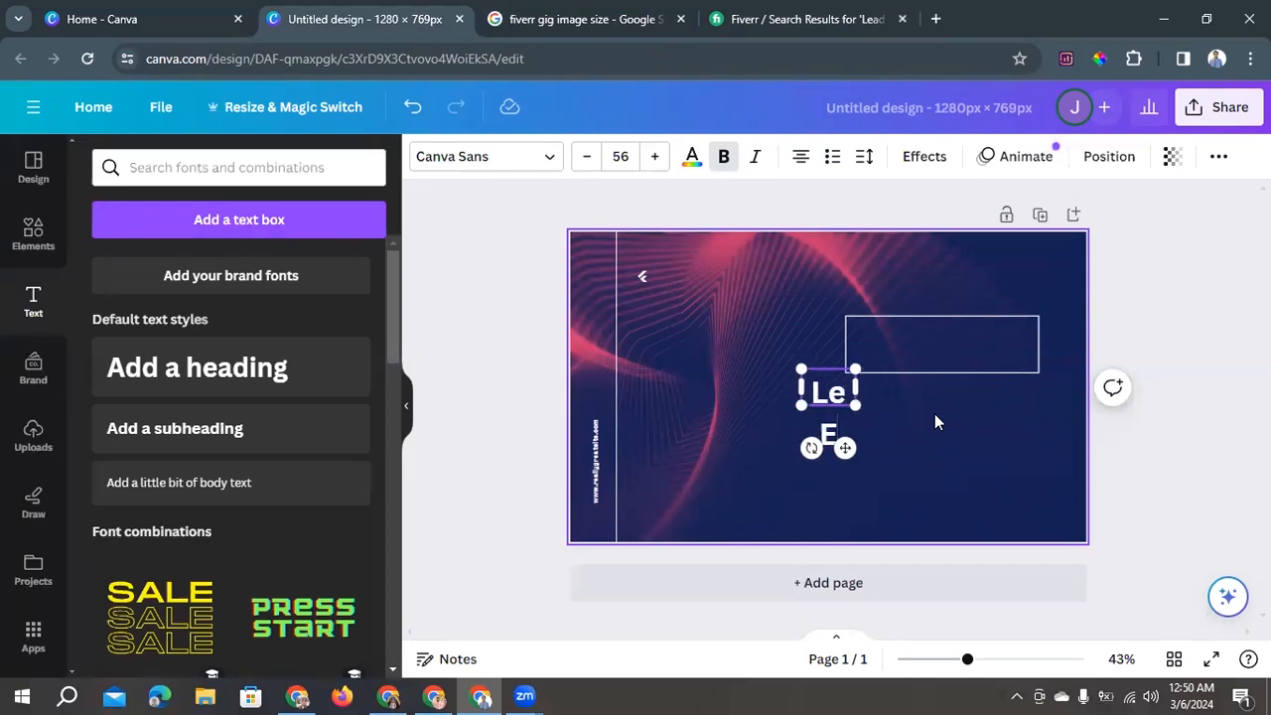
key(BackSpace)
key(BackSpace)
key(BackSpace)
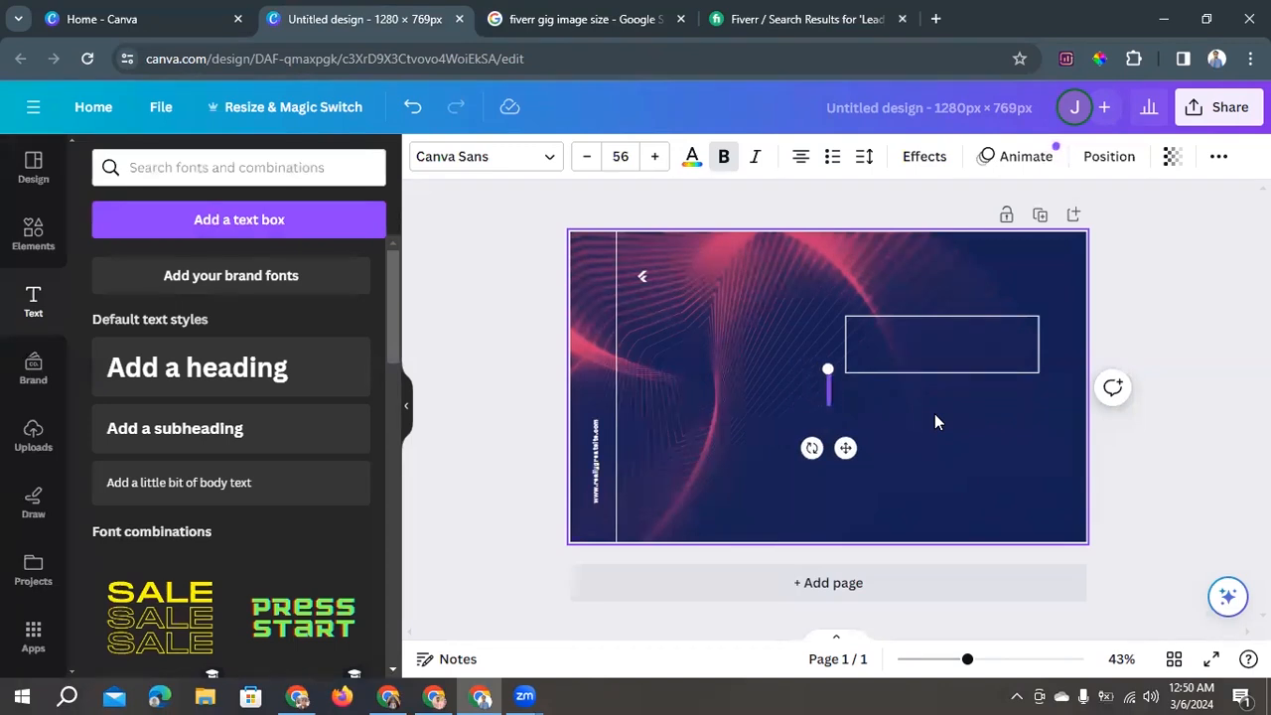
Enter "LEAD GEBERATION SERVICES" as the heading text.
text(LE)
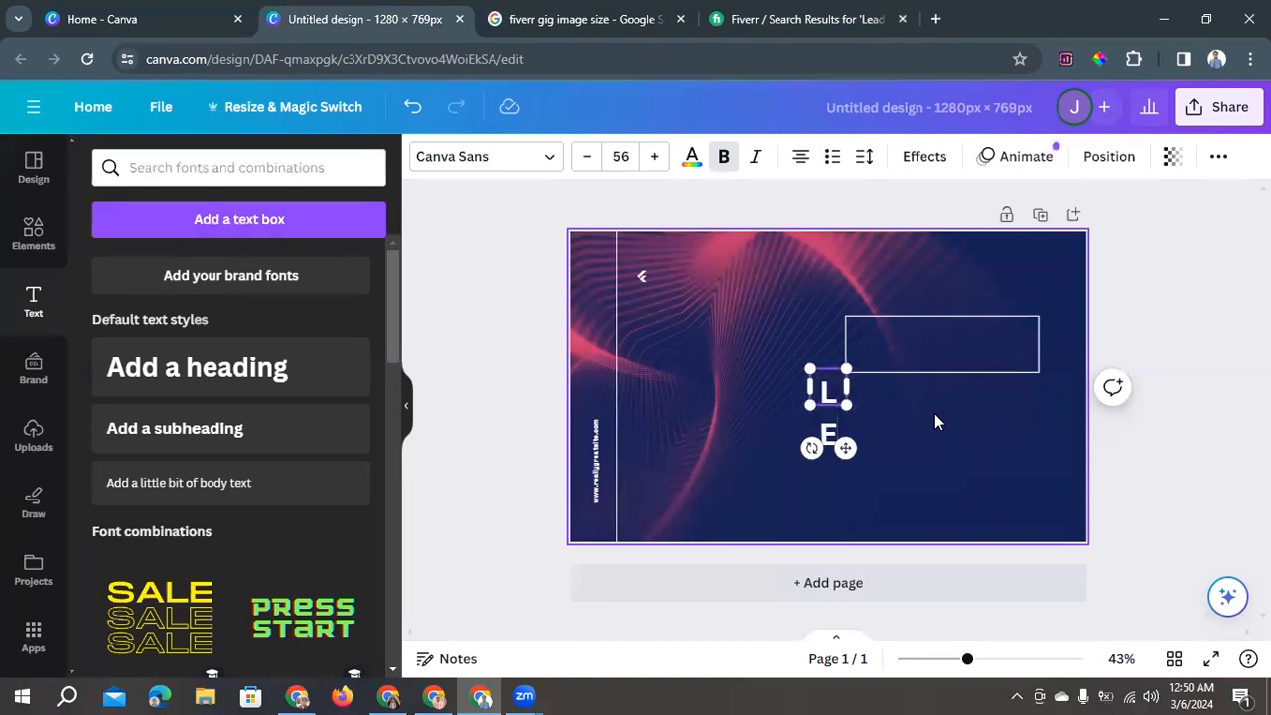
text(AD)
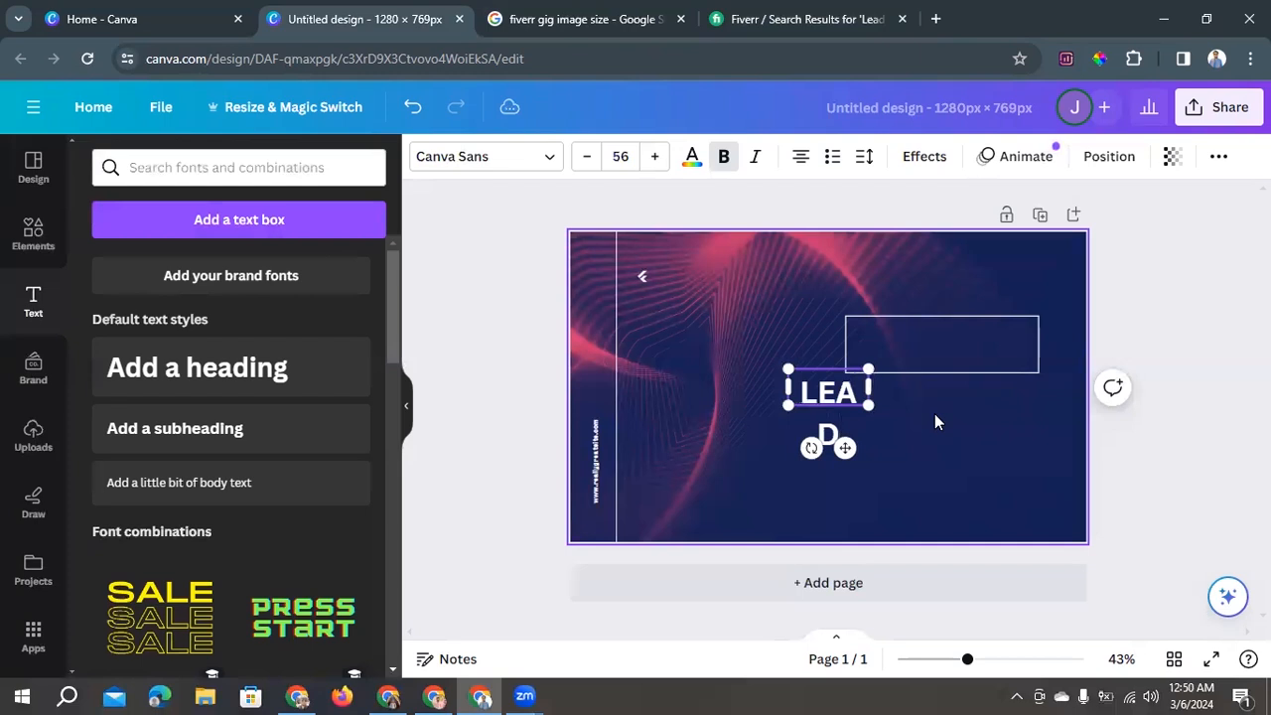
text( GE)
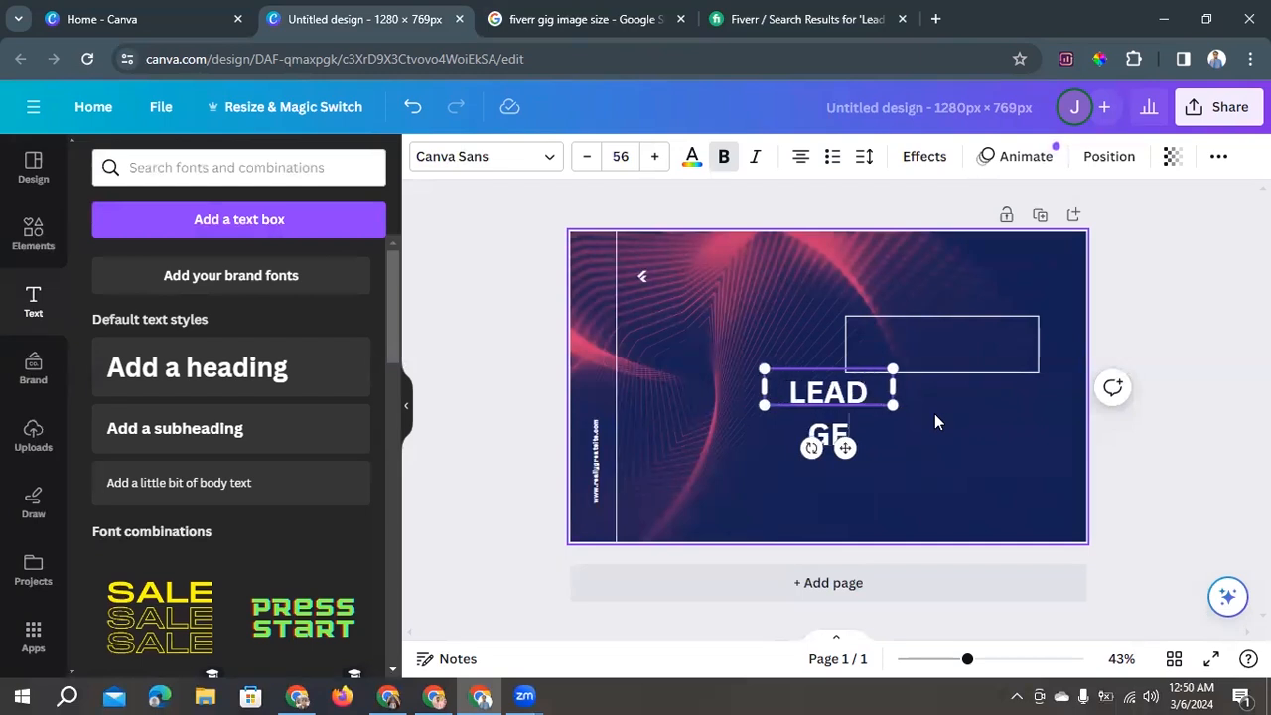
text(BERAT)
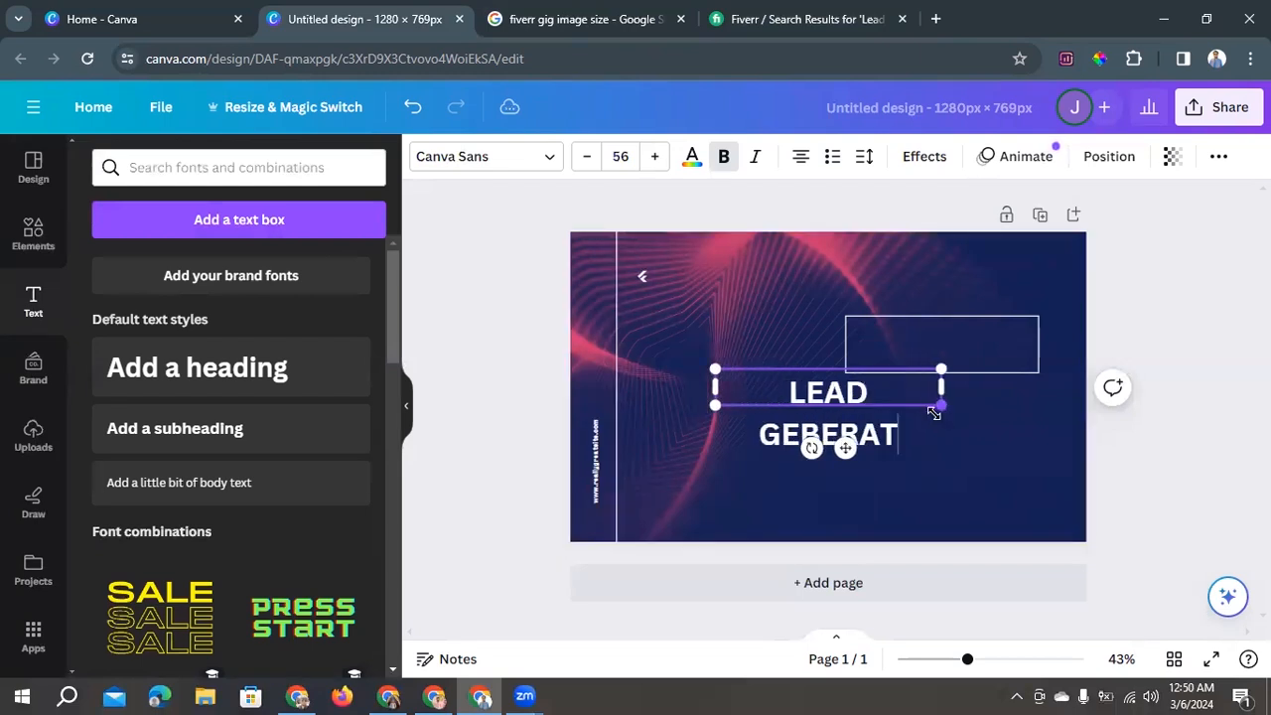
text(ION S)
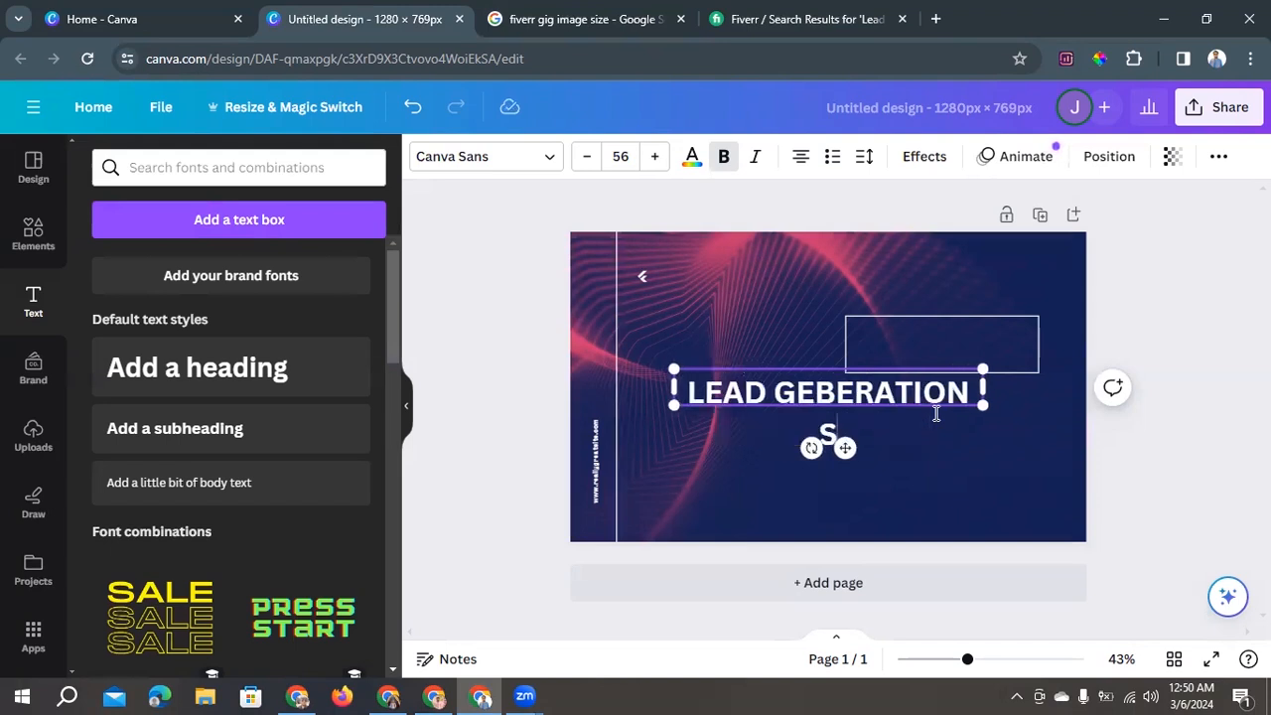
text(ERVI)
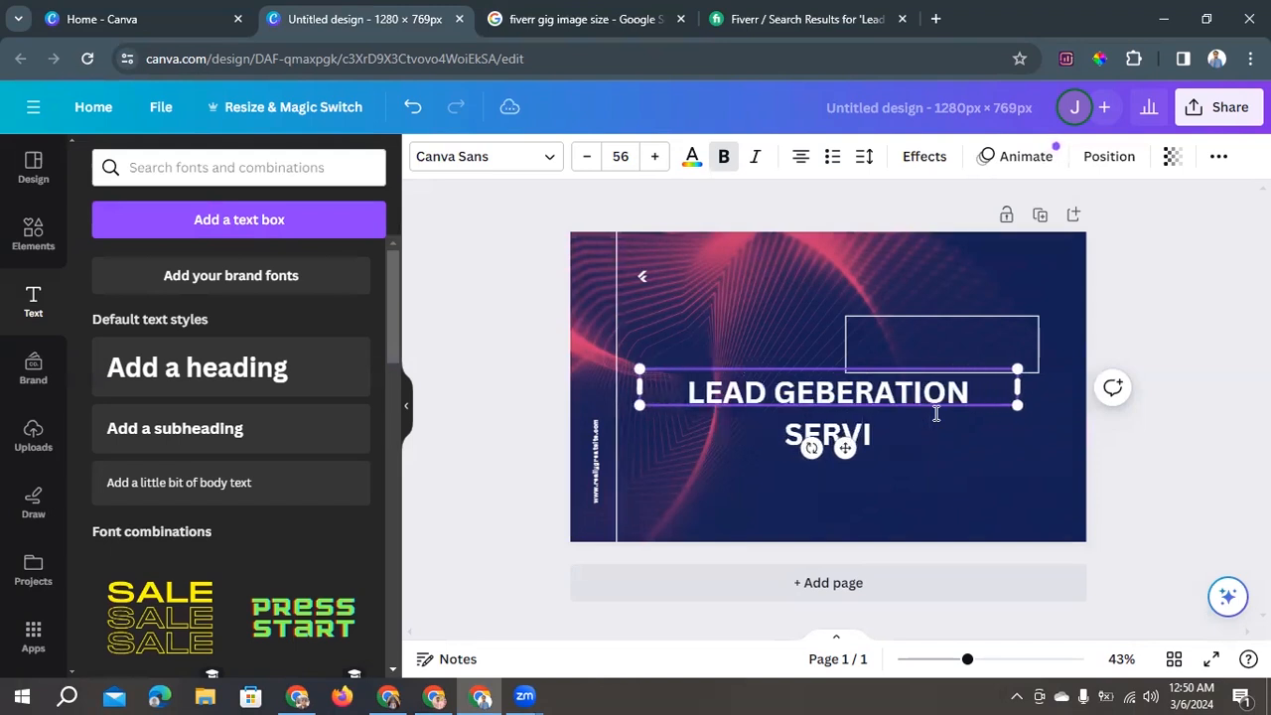
text(CES)
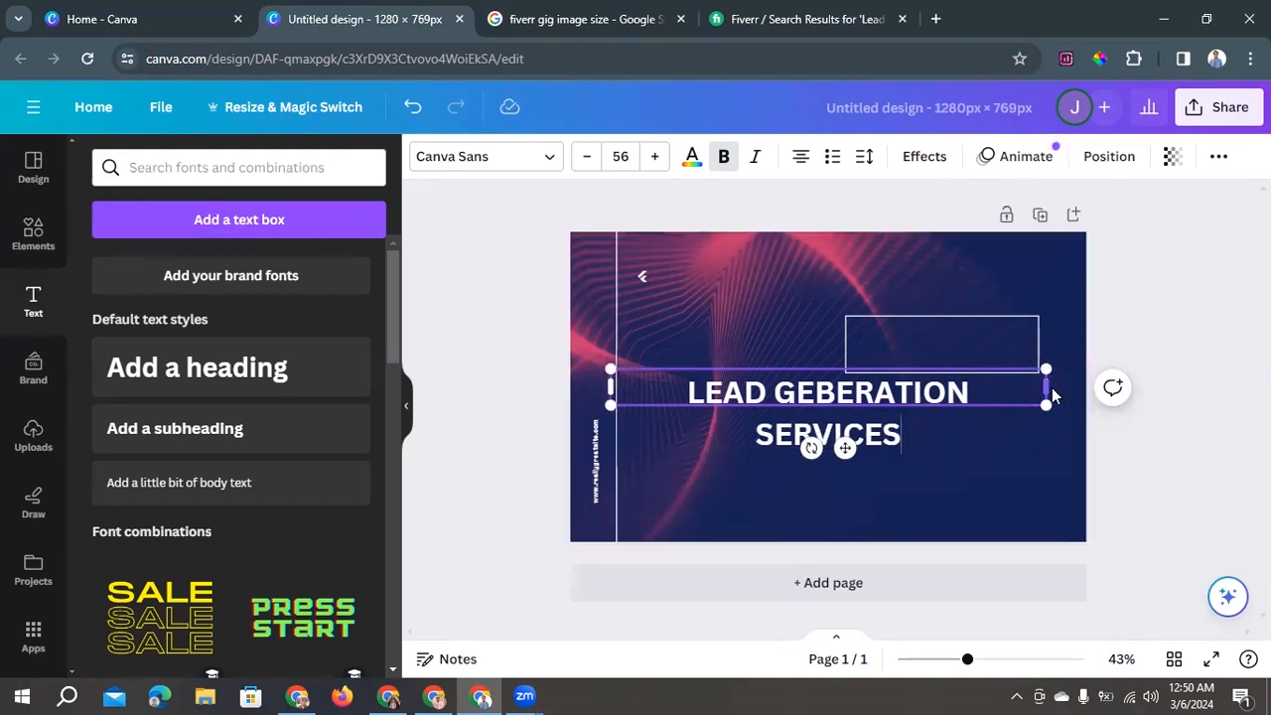
Widen the heading's text box so the text fits on one line, and move it to the design's upper edge.
drag(1079, 394, 1122, 392)
click(837, 492)
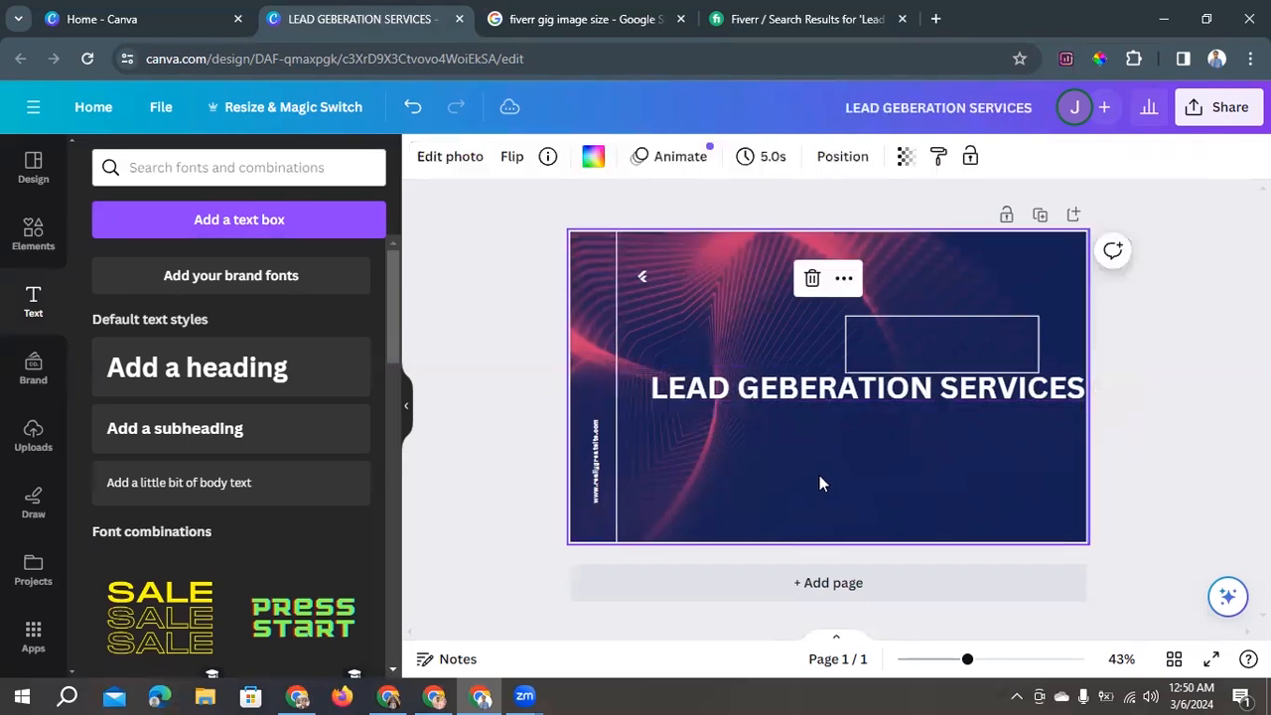
drag(822, 389, 785, 260)
click(725, 155)
click(726, 156)
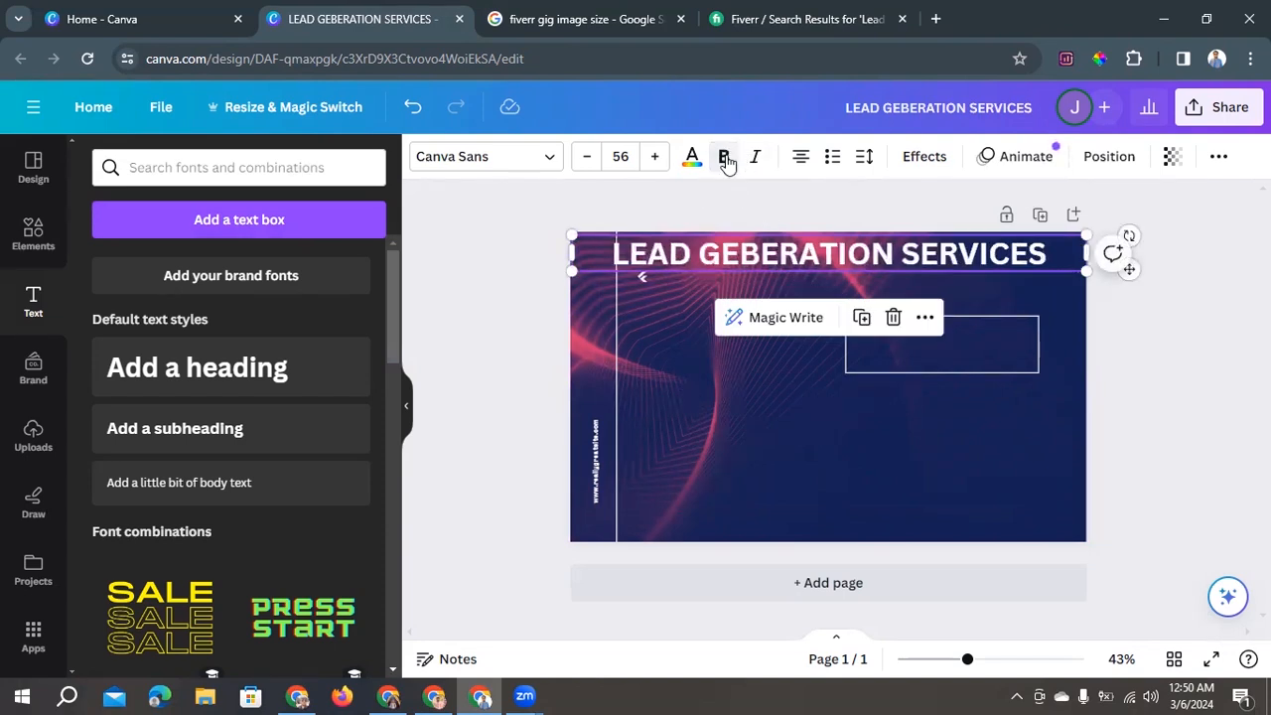
Delete the white vertical line and the vertical website address text beside it.
click(724, 451)
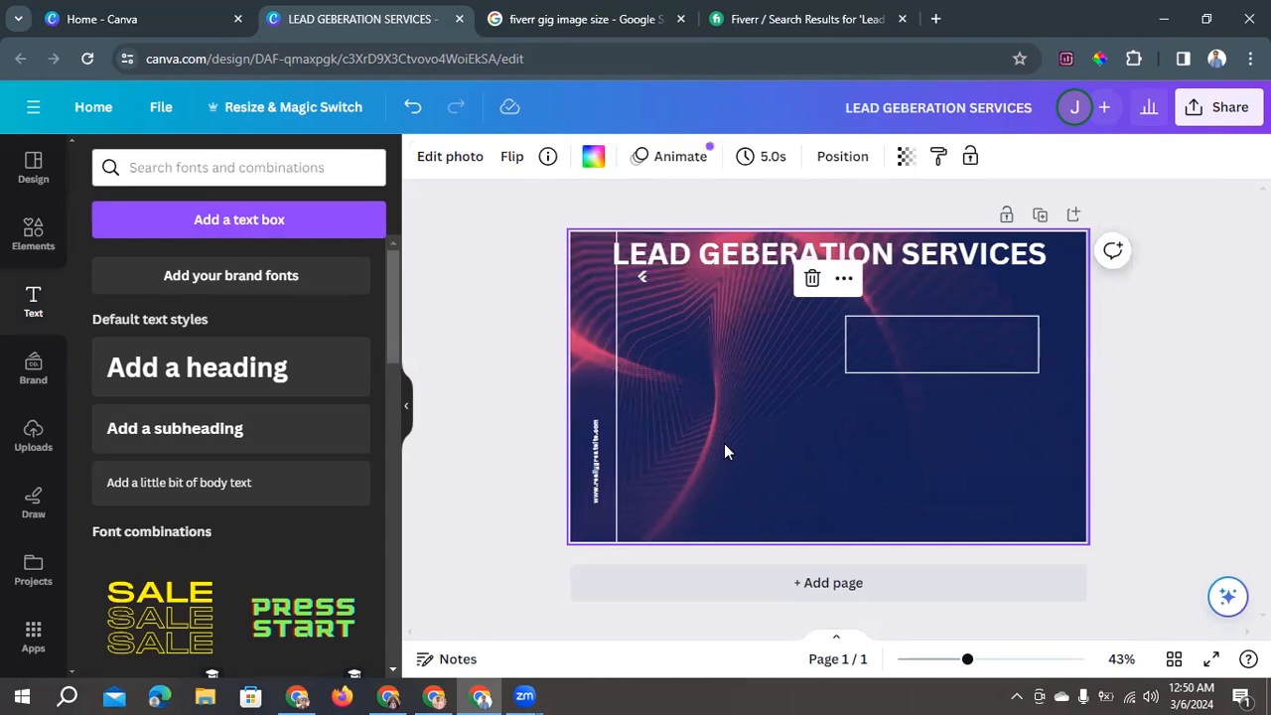
click(616, 372)
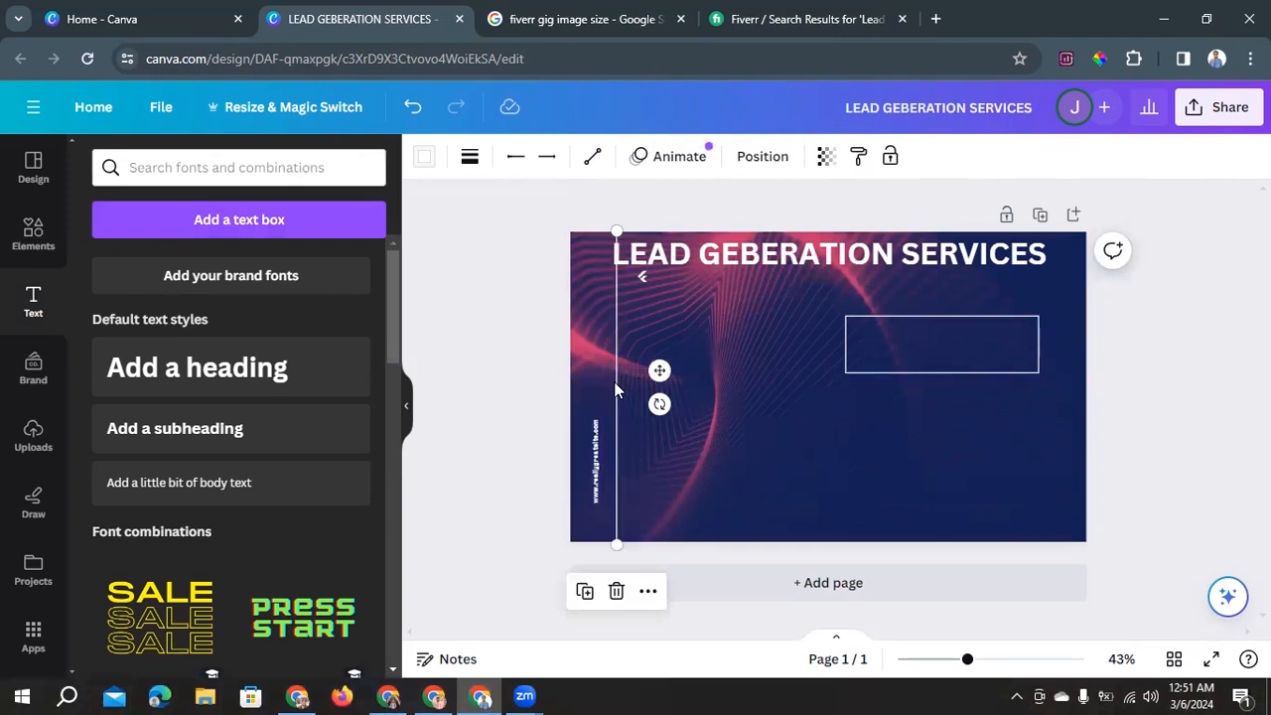
click(618, 590)
click(595, 473)
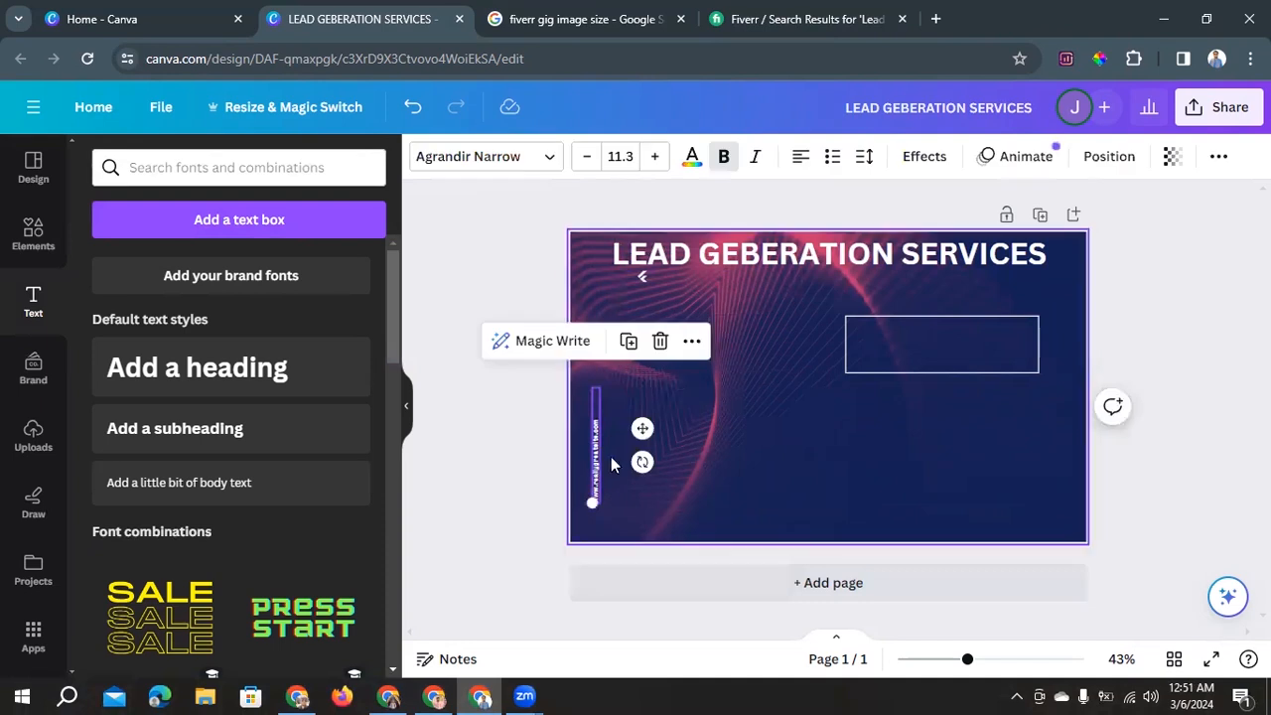
click(659, 341)
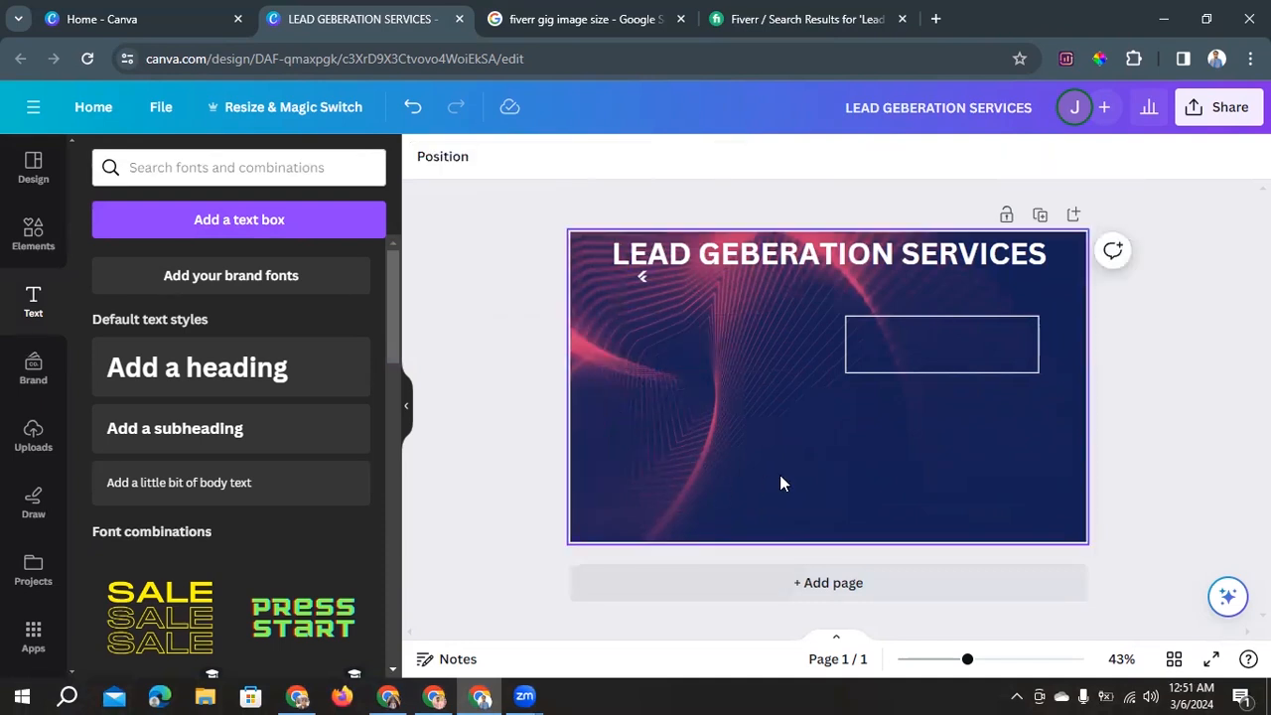
click(767, 392)
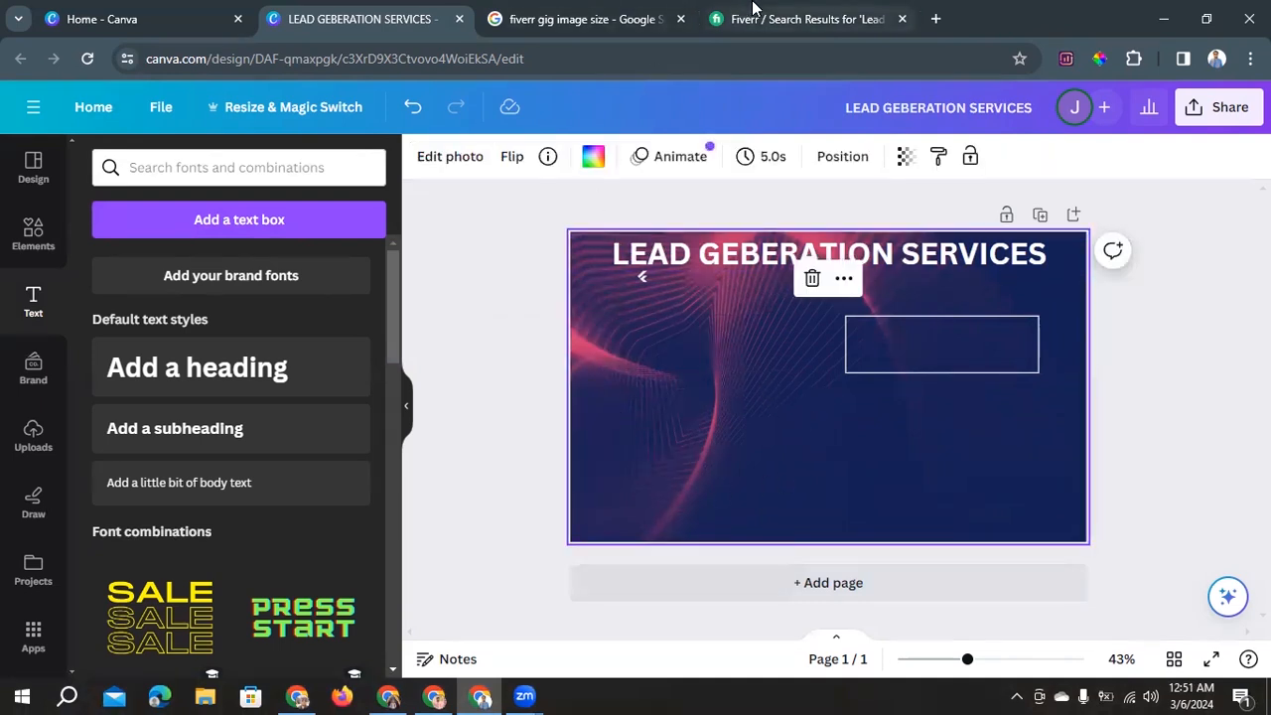
Check the lead generation gig images on Fiverr for reference and return to the Canva design.
click(753, 12)
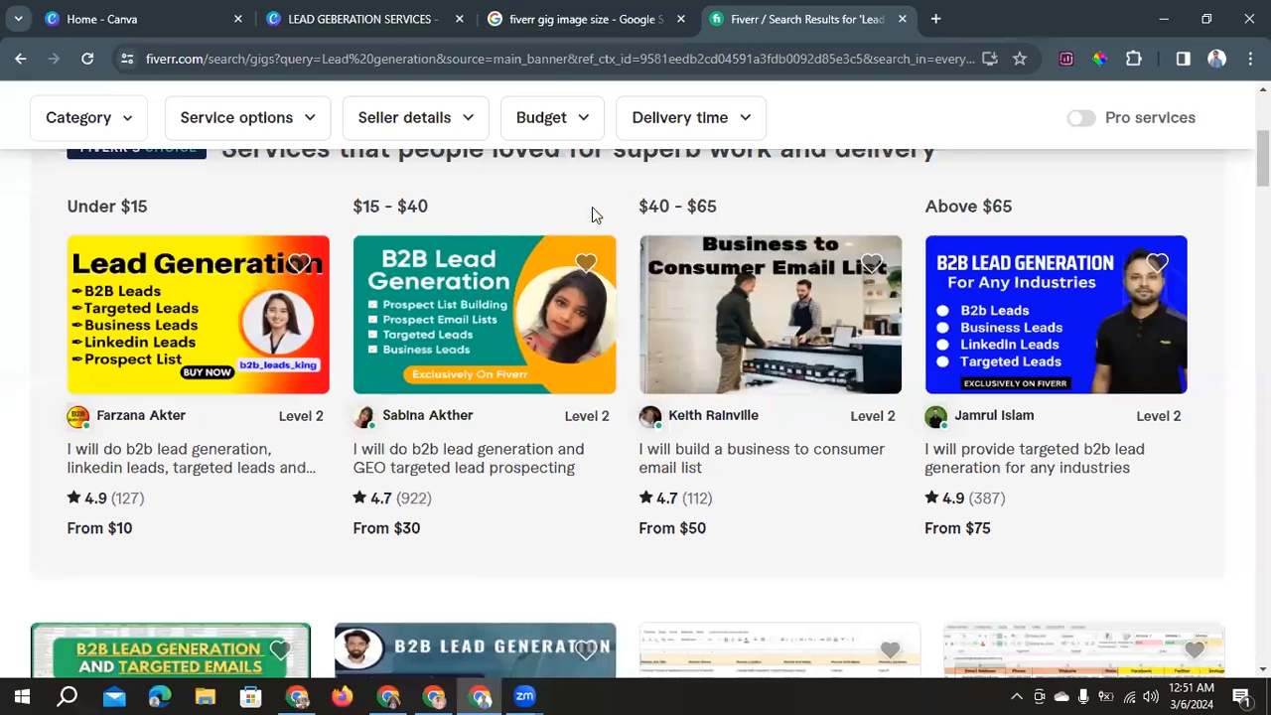
click(566, 14)
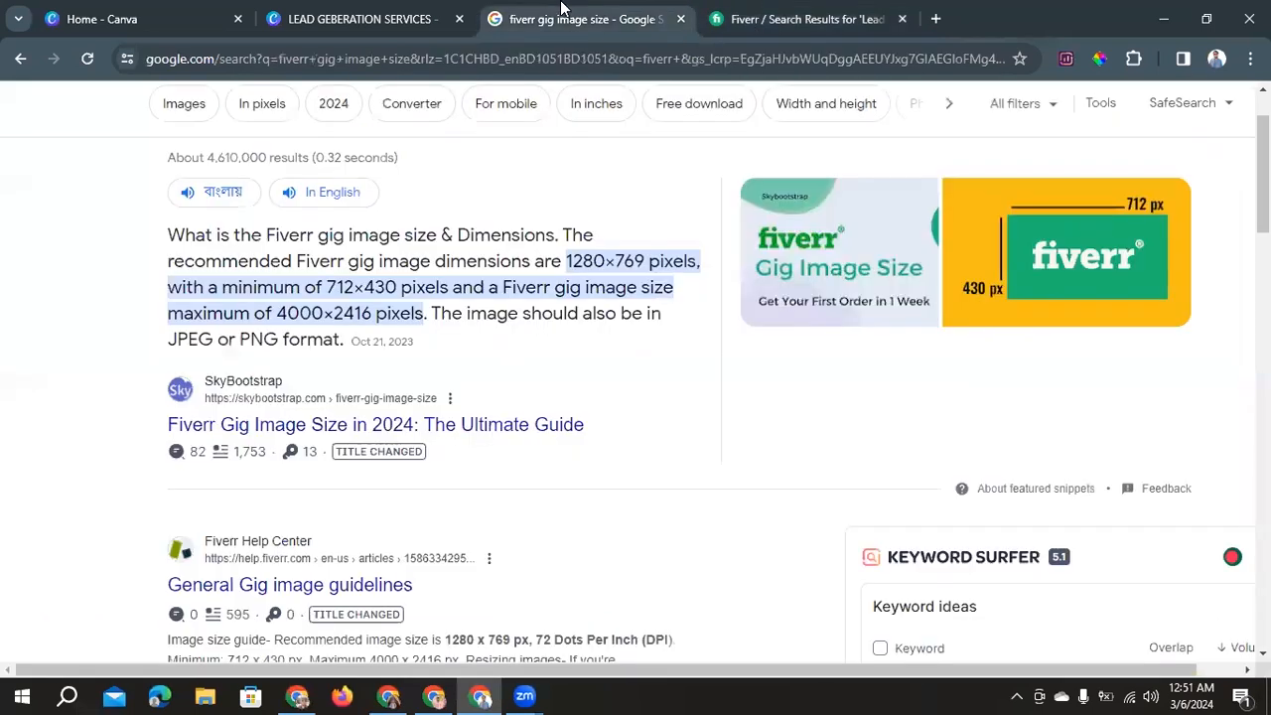
click(383, 12)
Try Gulfs Display on the heading, set its font to Futura Display, and compare it with the Fiverr gig images.
click(668, 260)
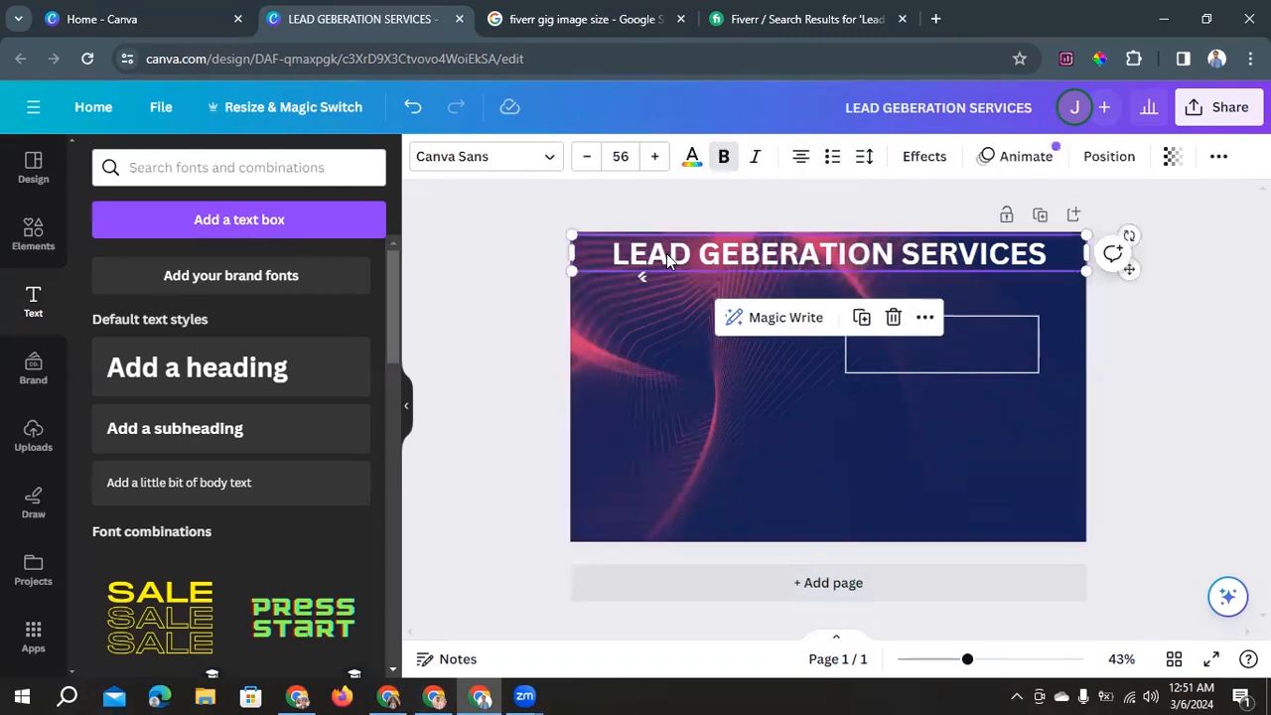
click(552, 165)
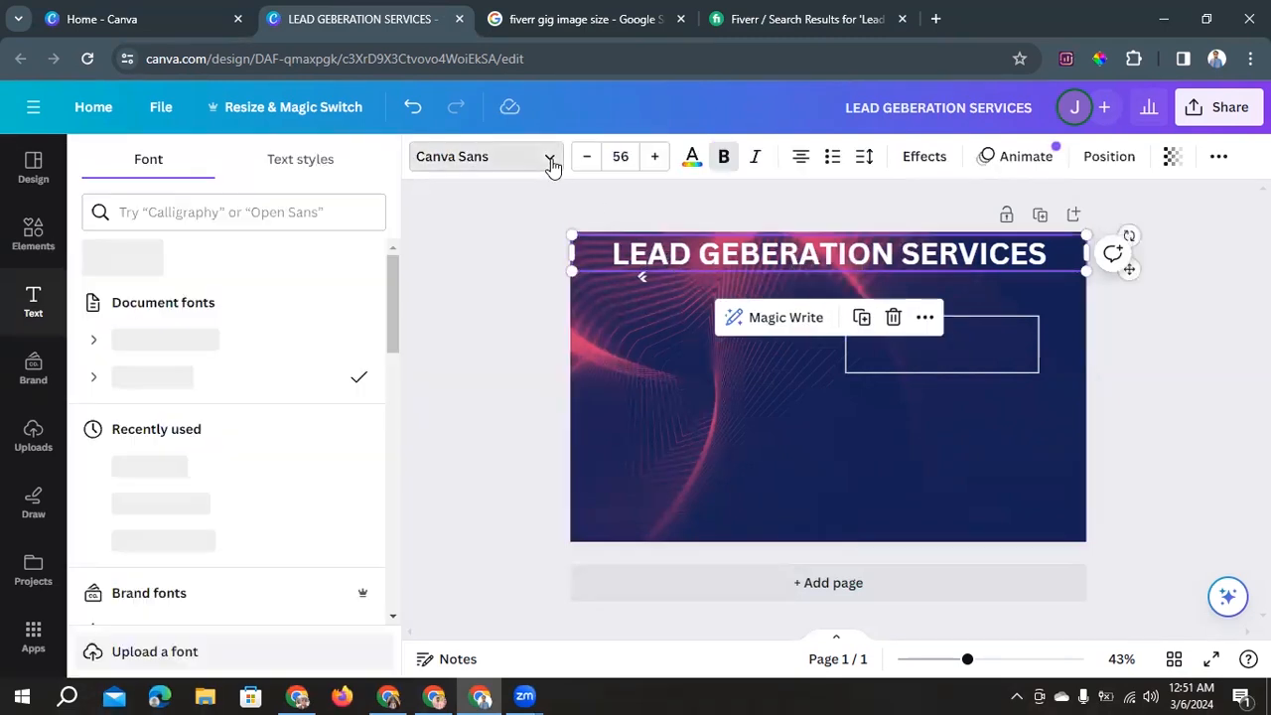
click(157, 507)
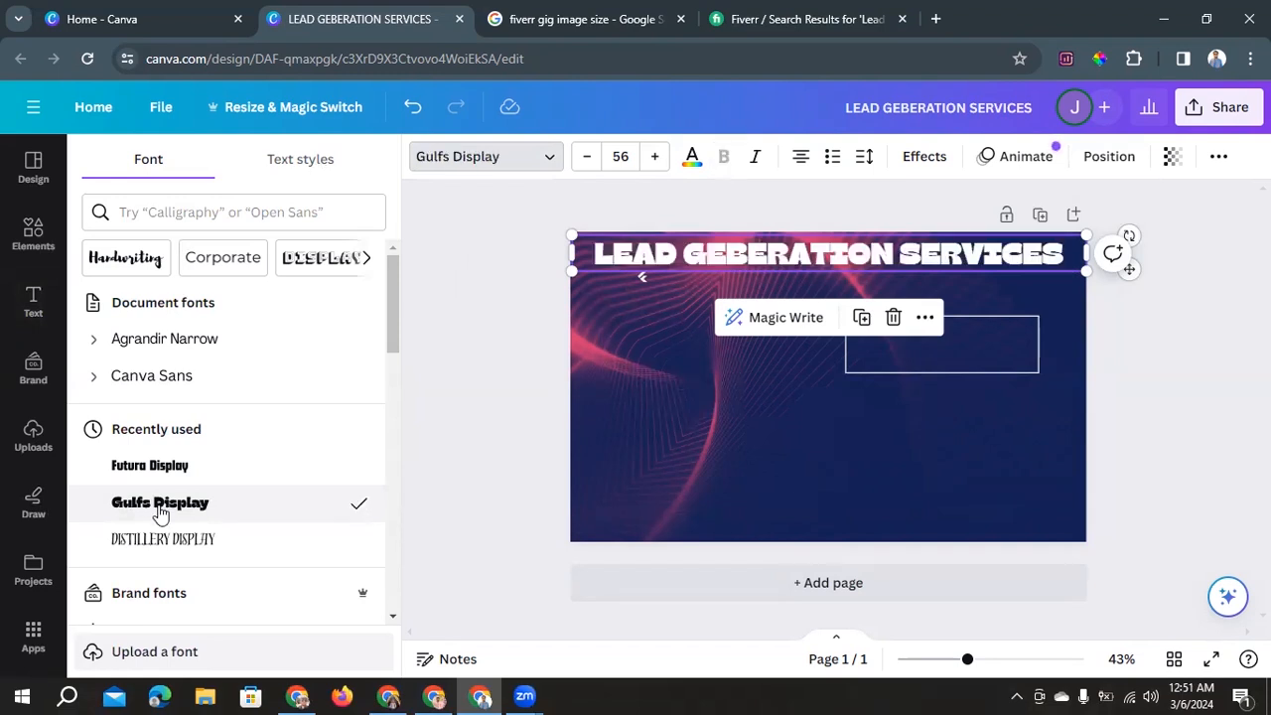
click(161, 473)
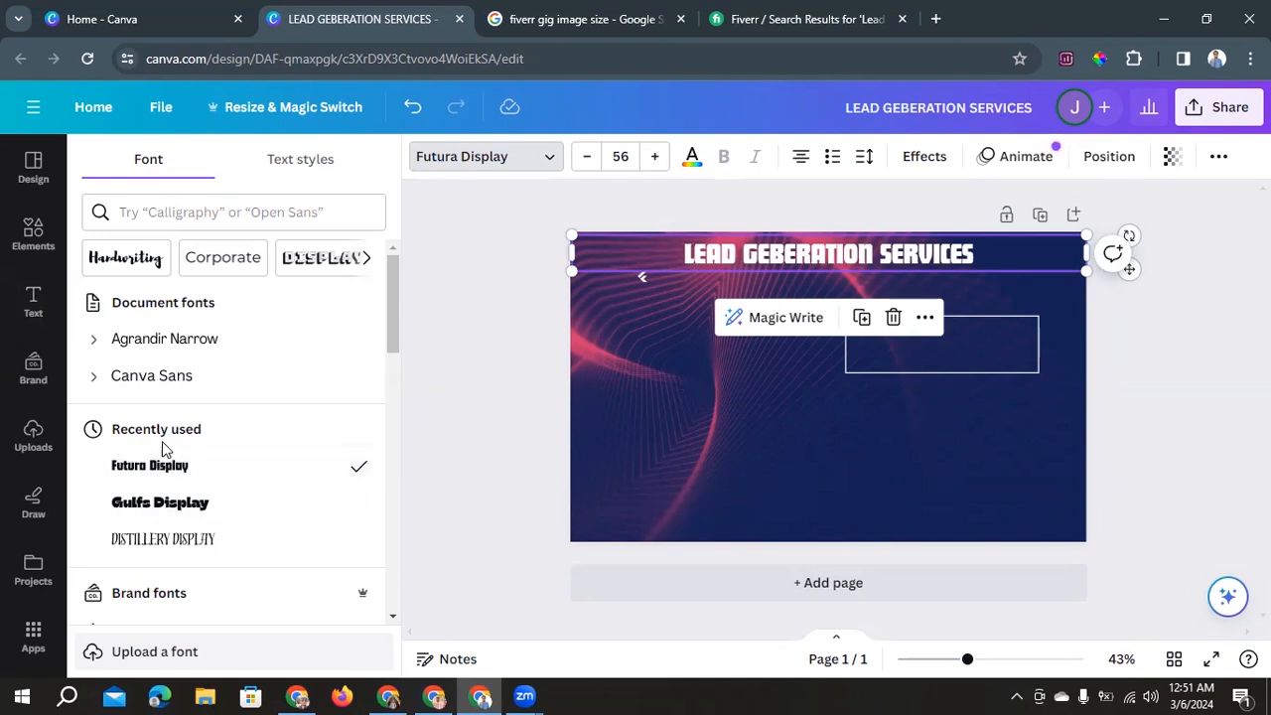
click(747, 11)
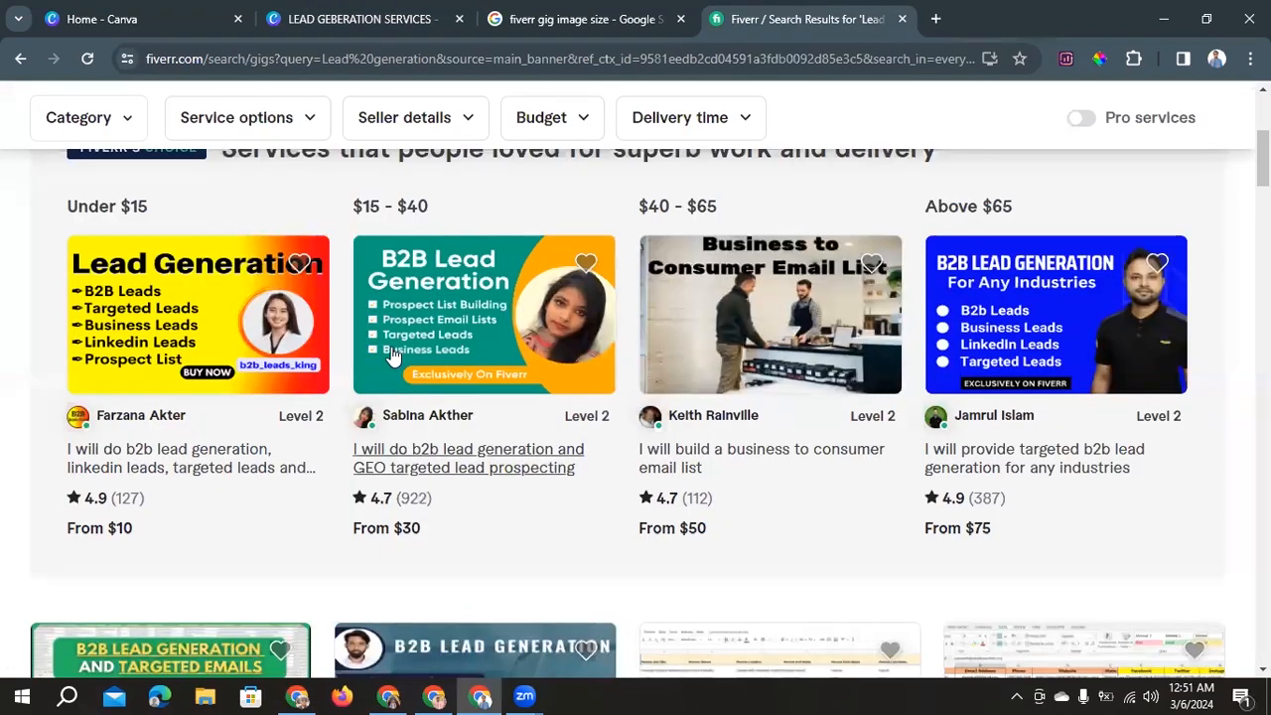
click(421, 12)
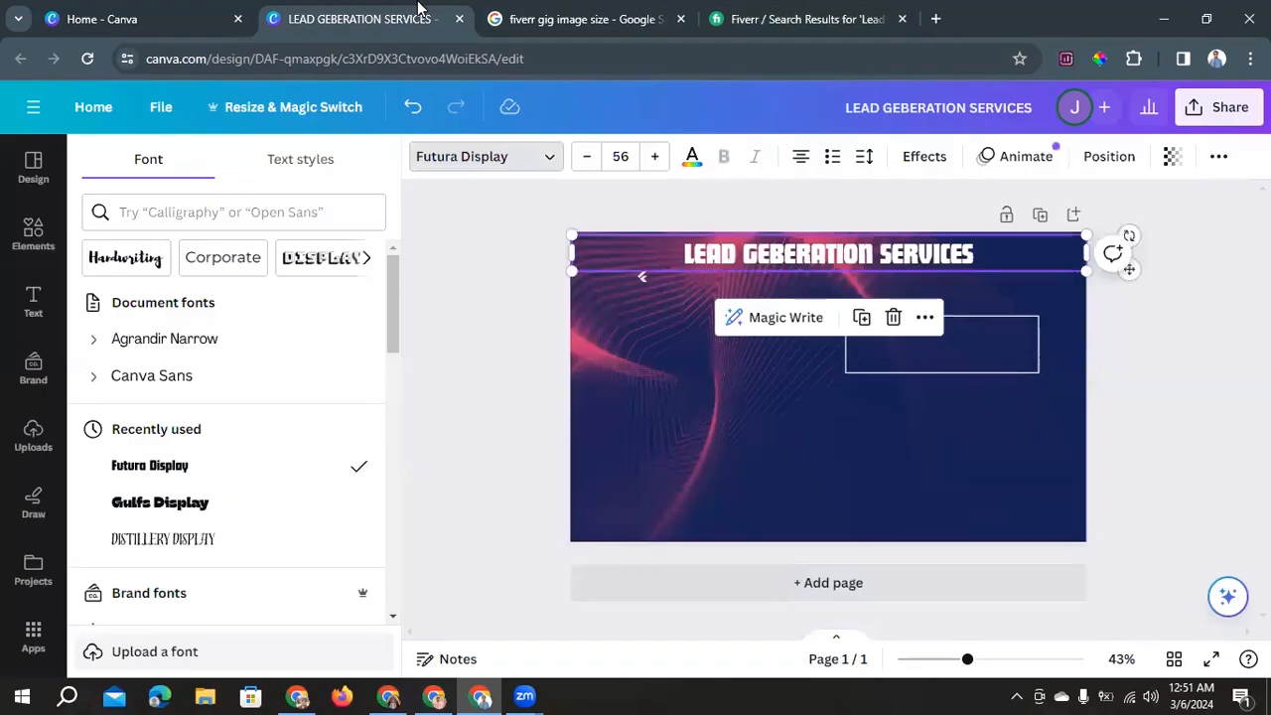
Try black as the text color of the whole LEAD GEBERATION SERVICES heading.
double_click(765, 256)
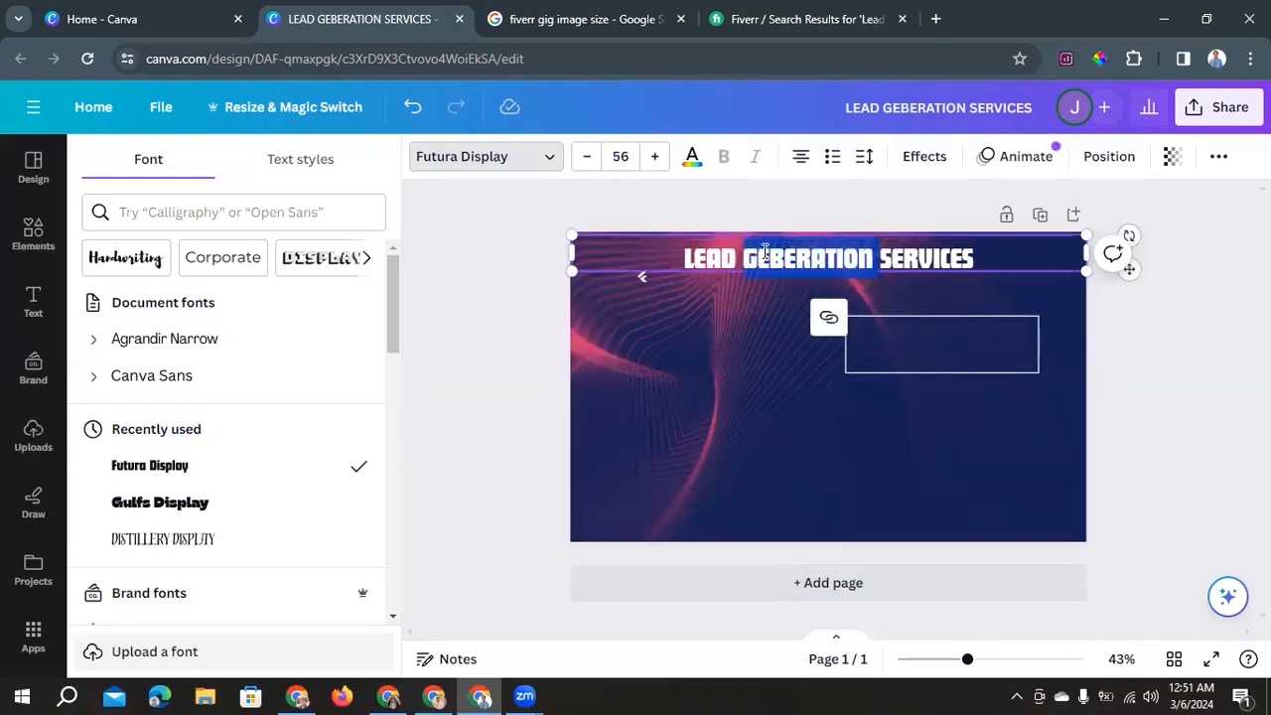
drag(984, 257, 629, 272)
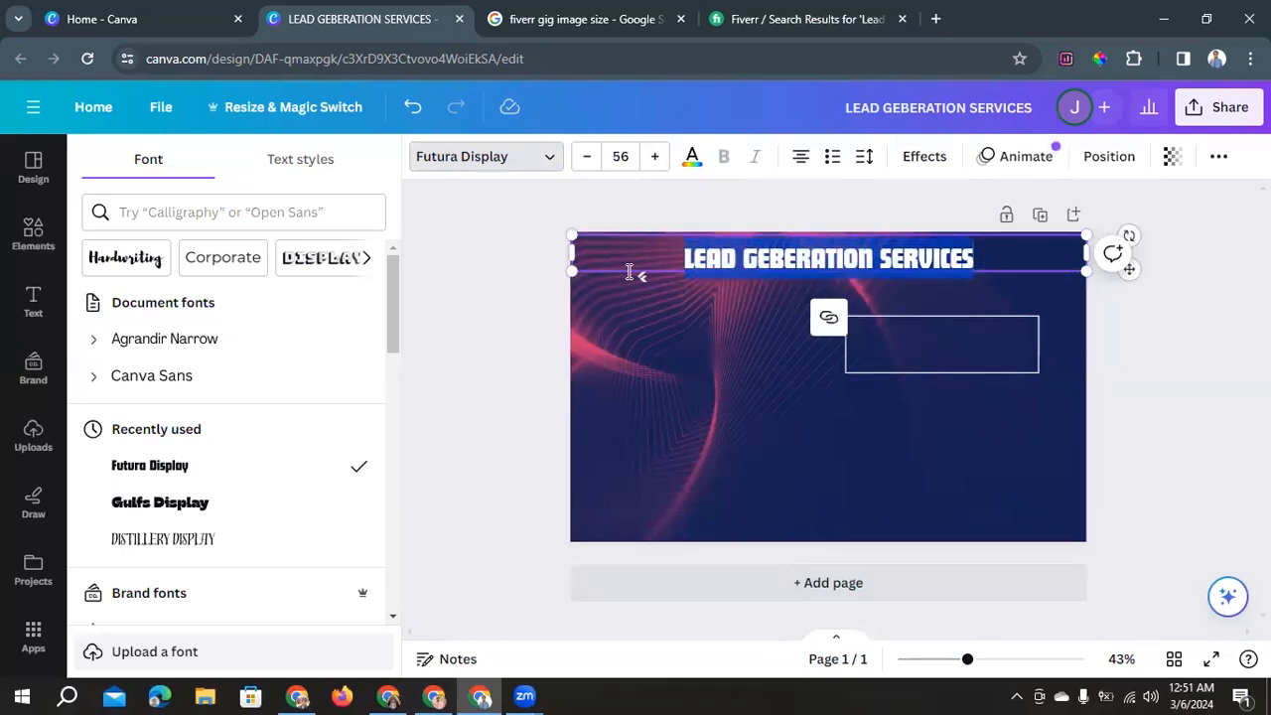
click(699, 169)
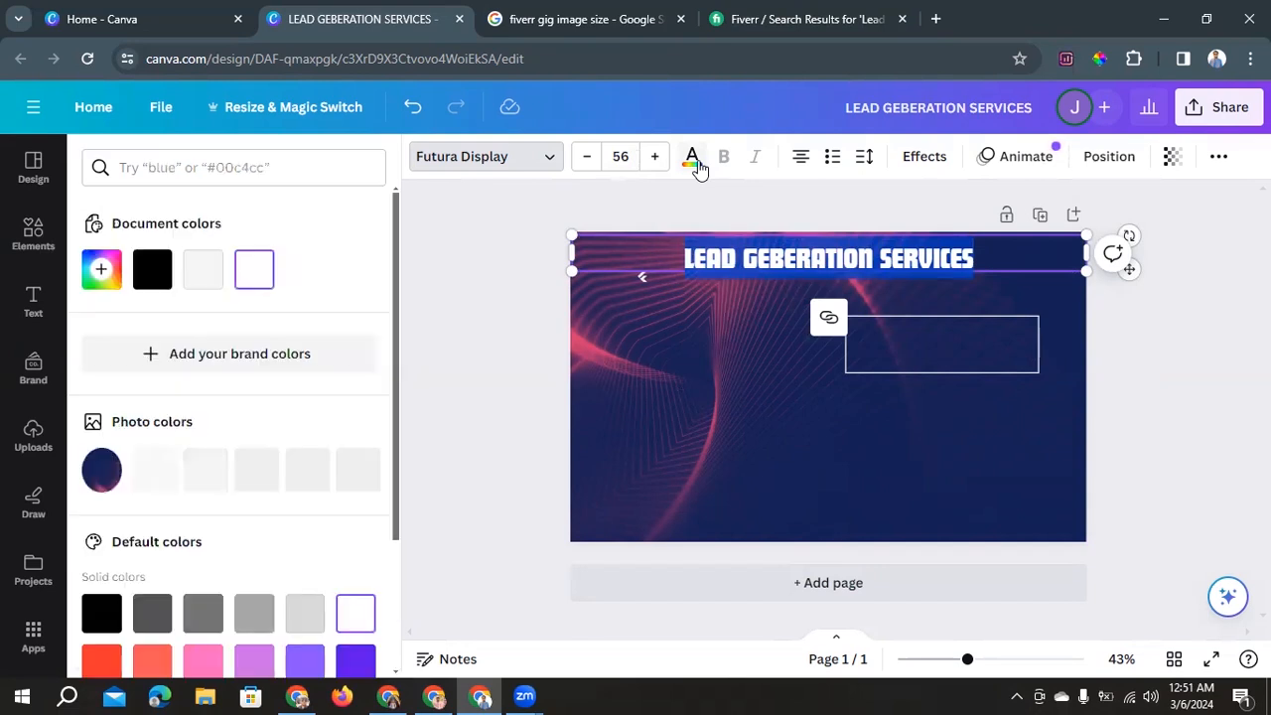
click(155, 274)
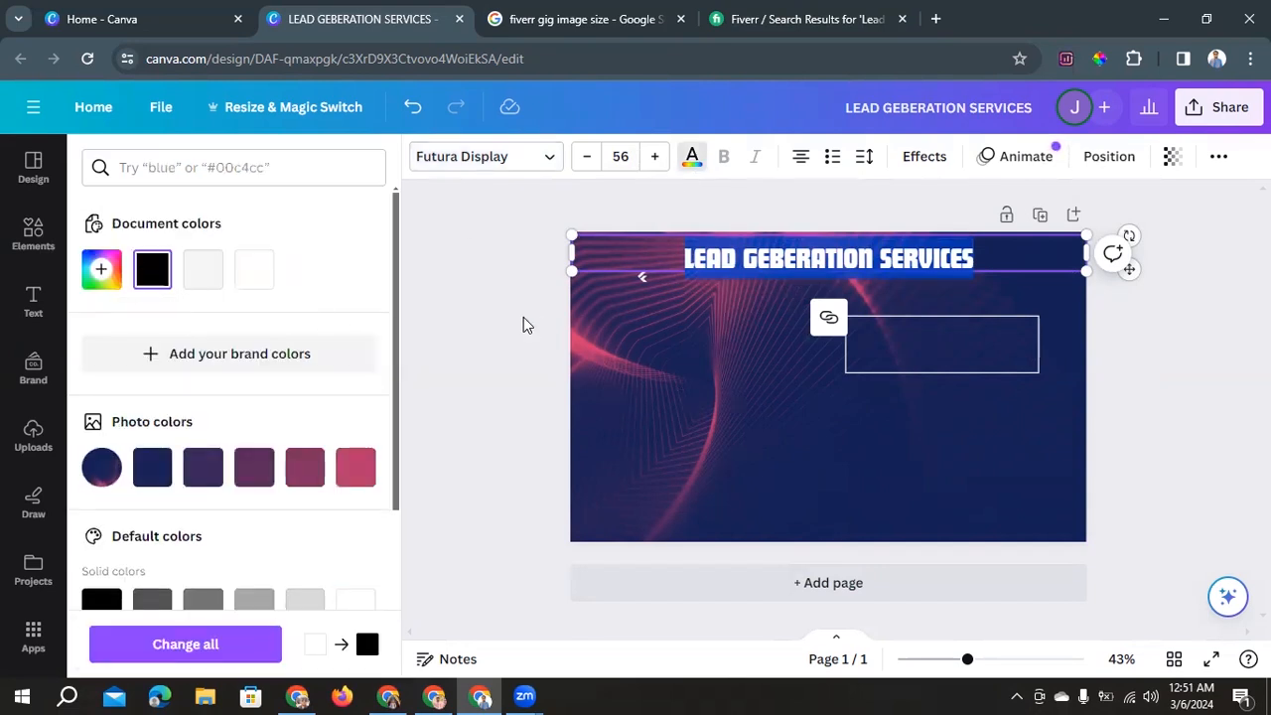
key(Escape)
key(Escape)
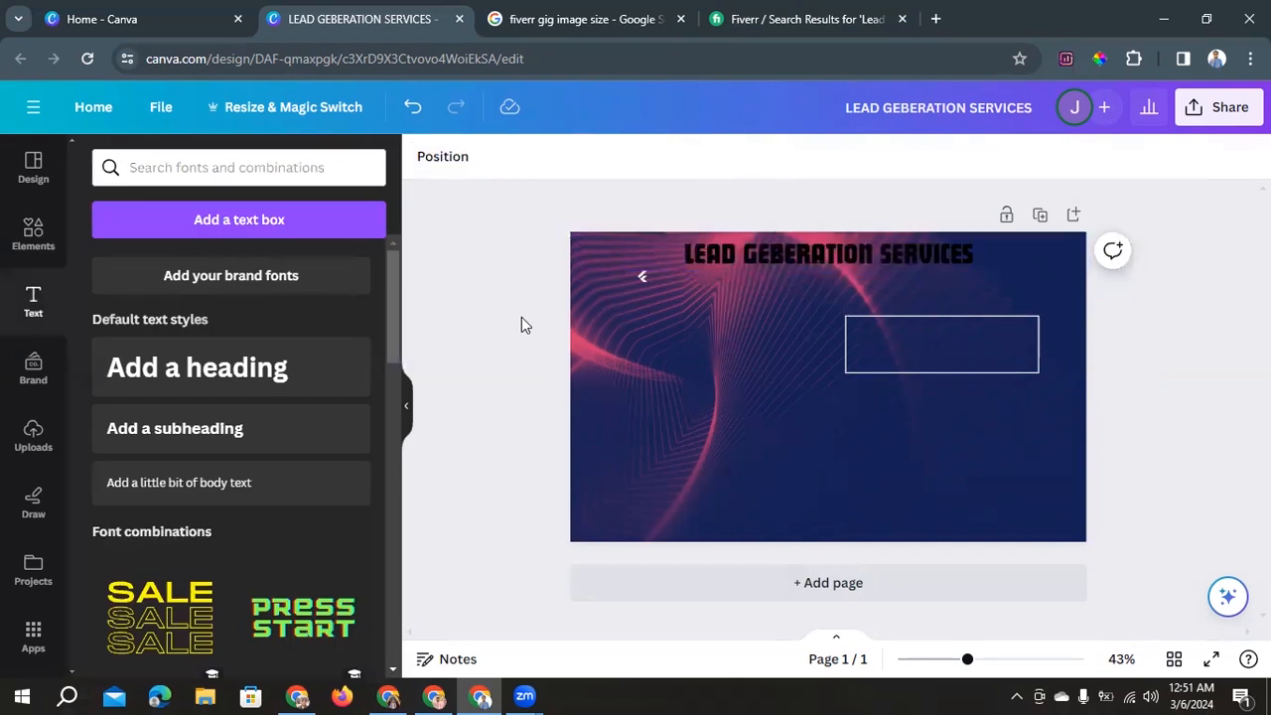
Try yellow, dark blue and the background photo's pinkish red as the heading's text color.
click(754, 245)
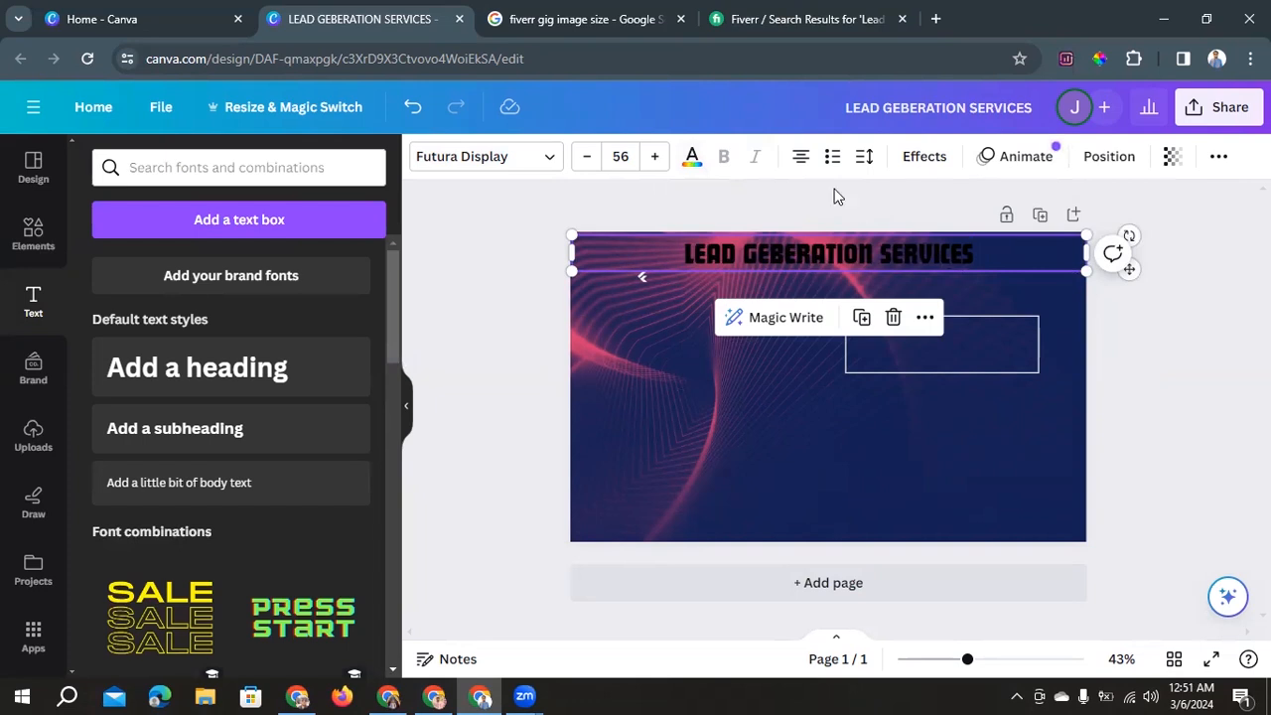
click(695, 159)
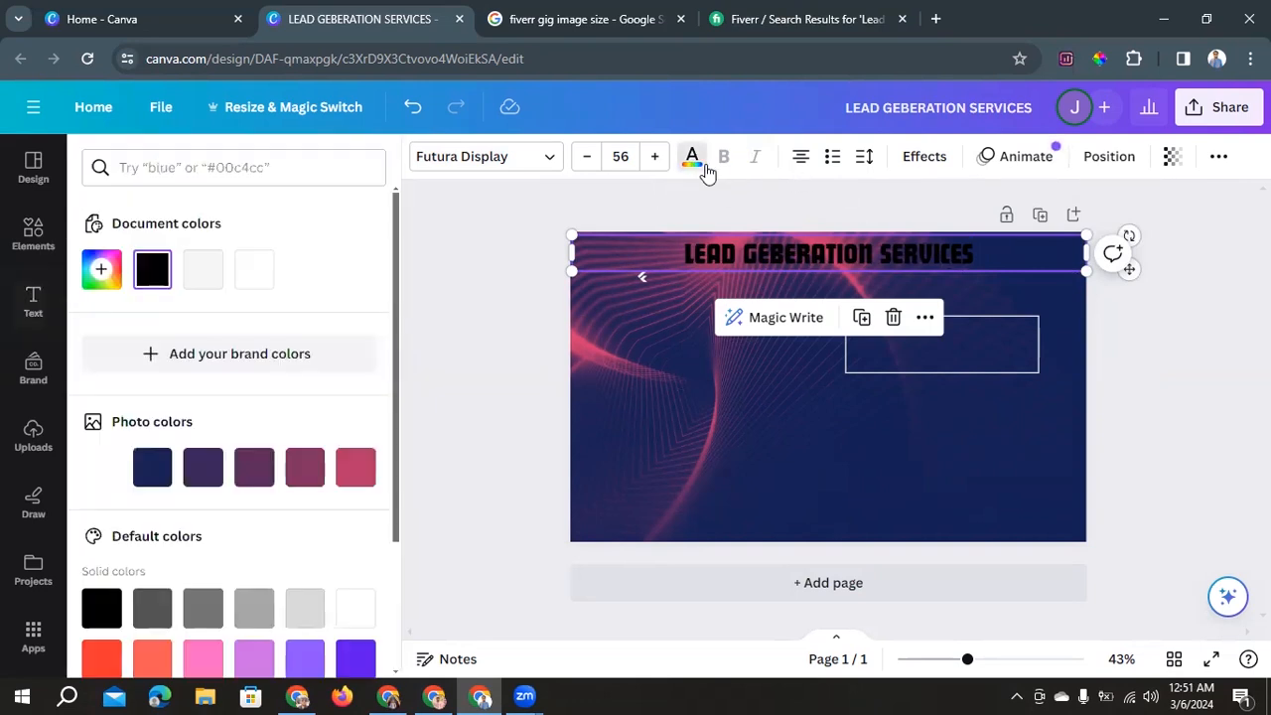
scroll(154, 452, down, 3)
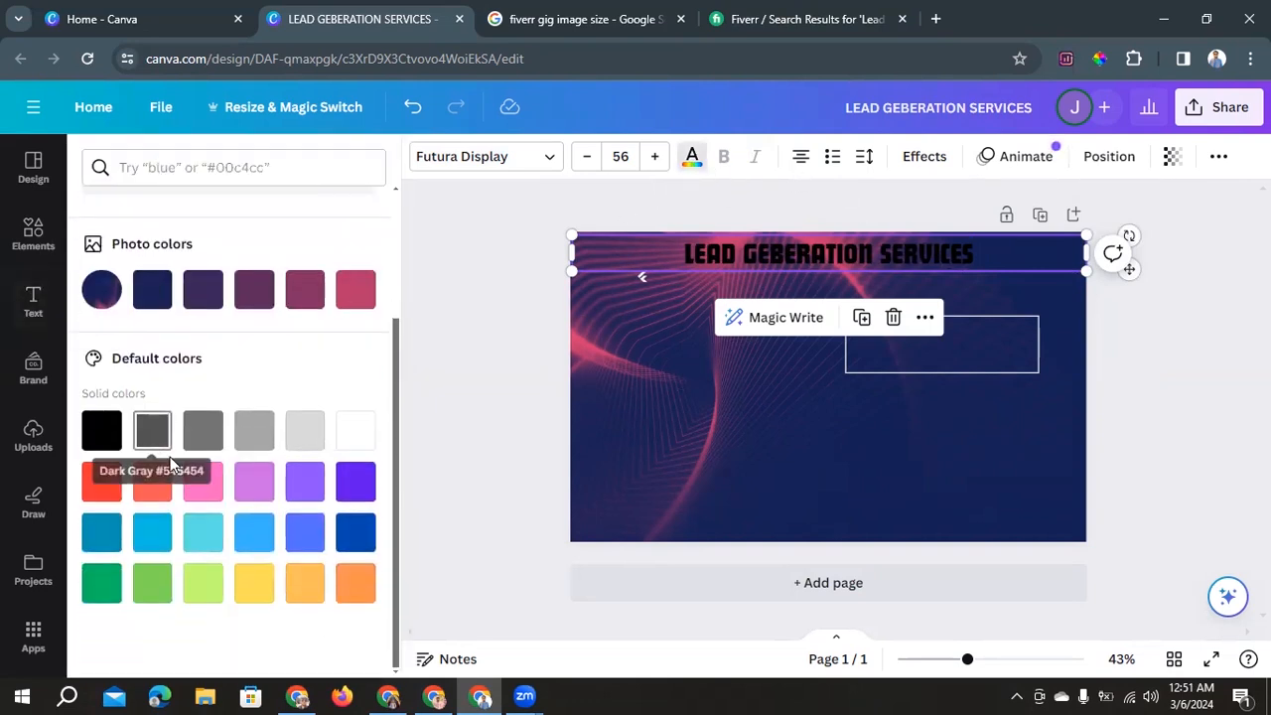
click(256, 588)
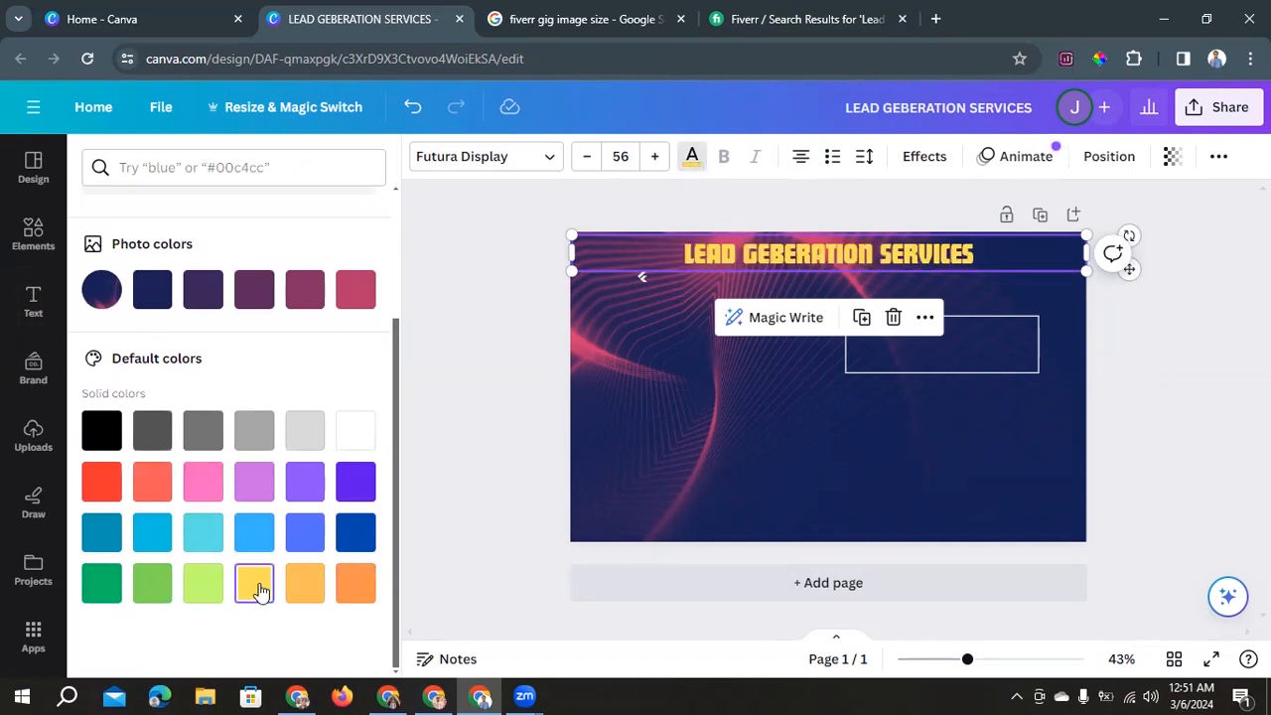
click(355, 537)
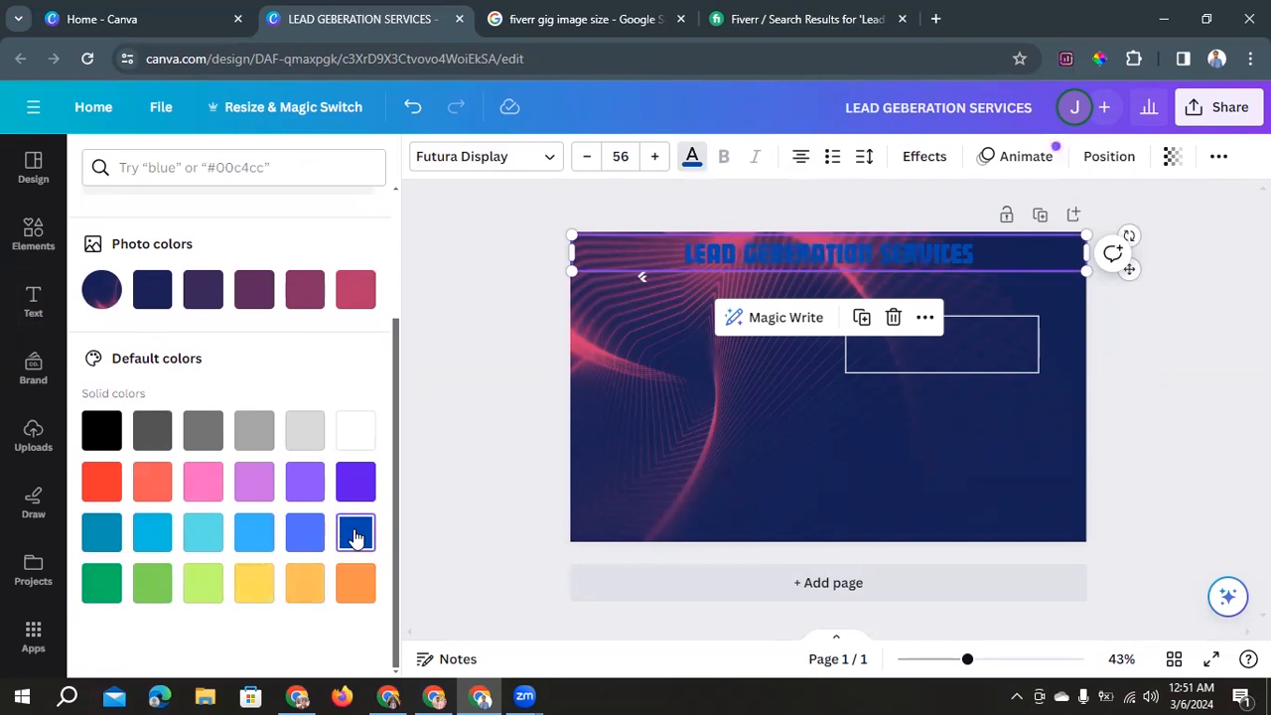
click(256, 588)
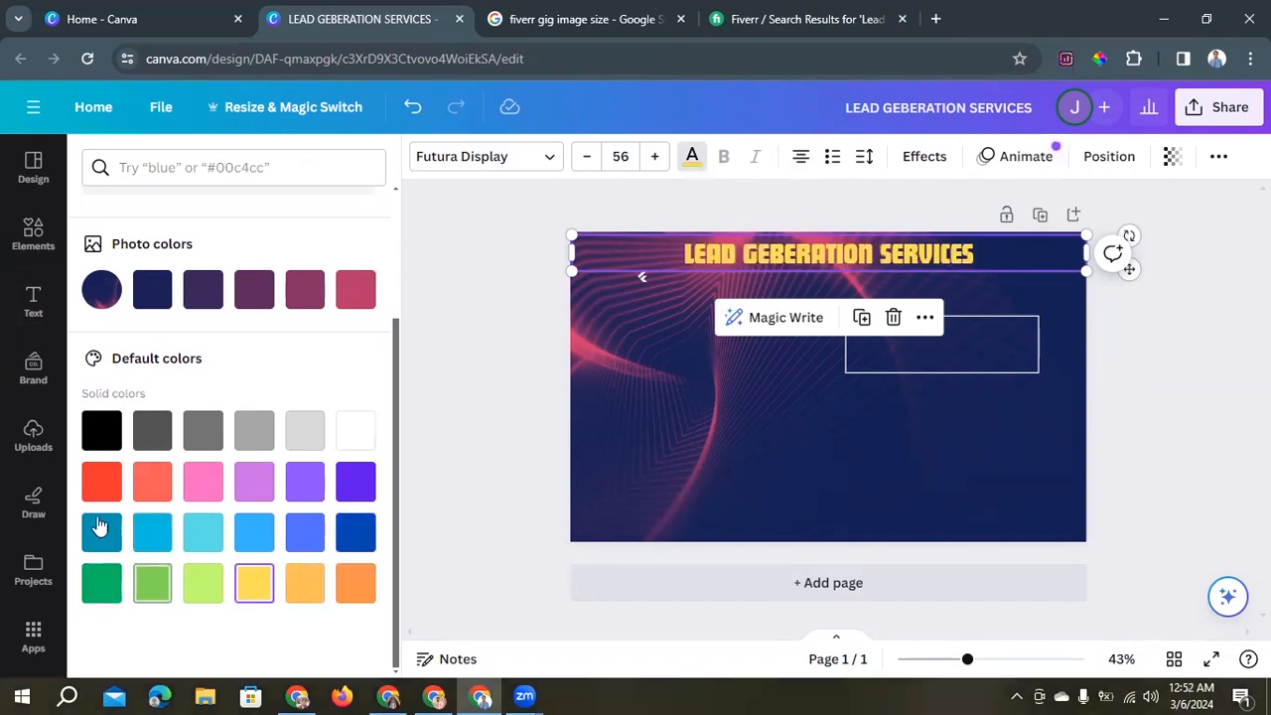
scroll(125, 482, up, 2)
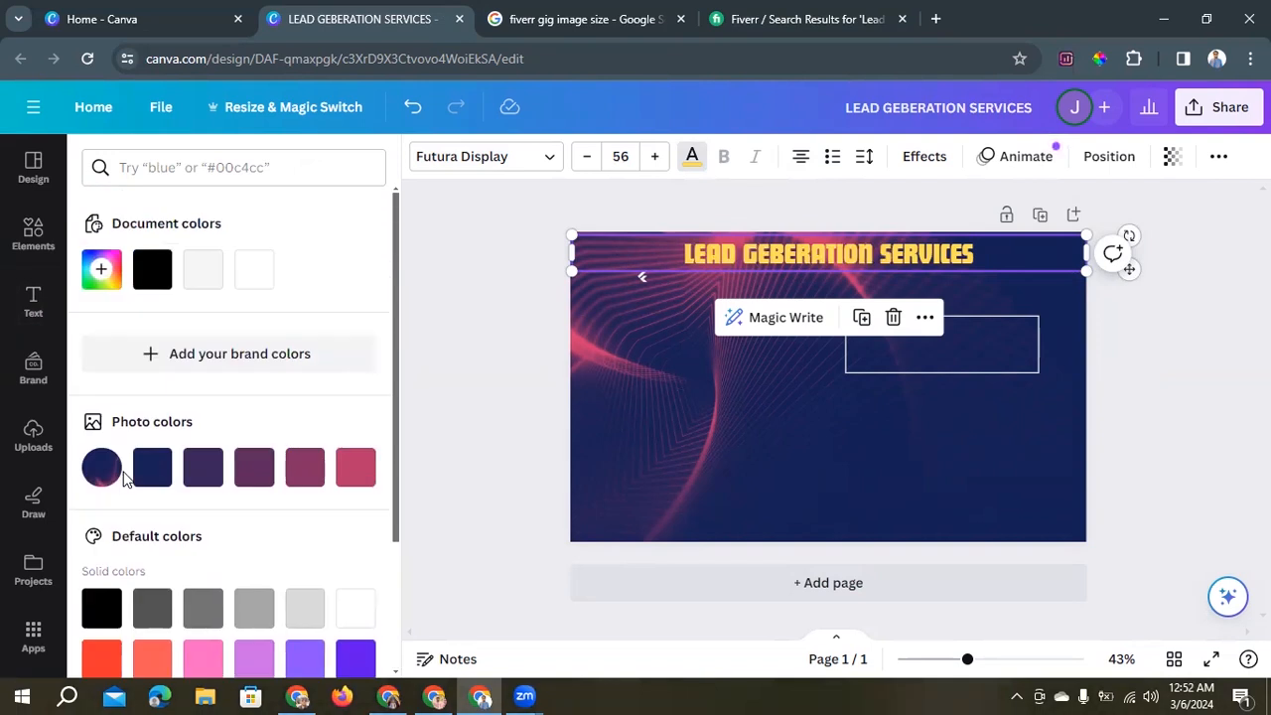
click(353, 473)
scroll(353, 477, down, 2)
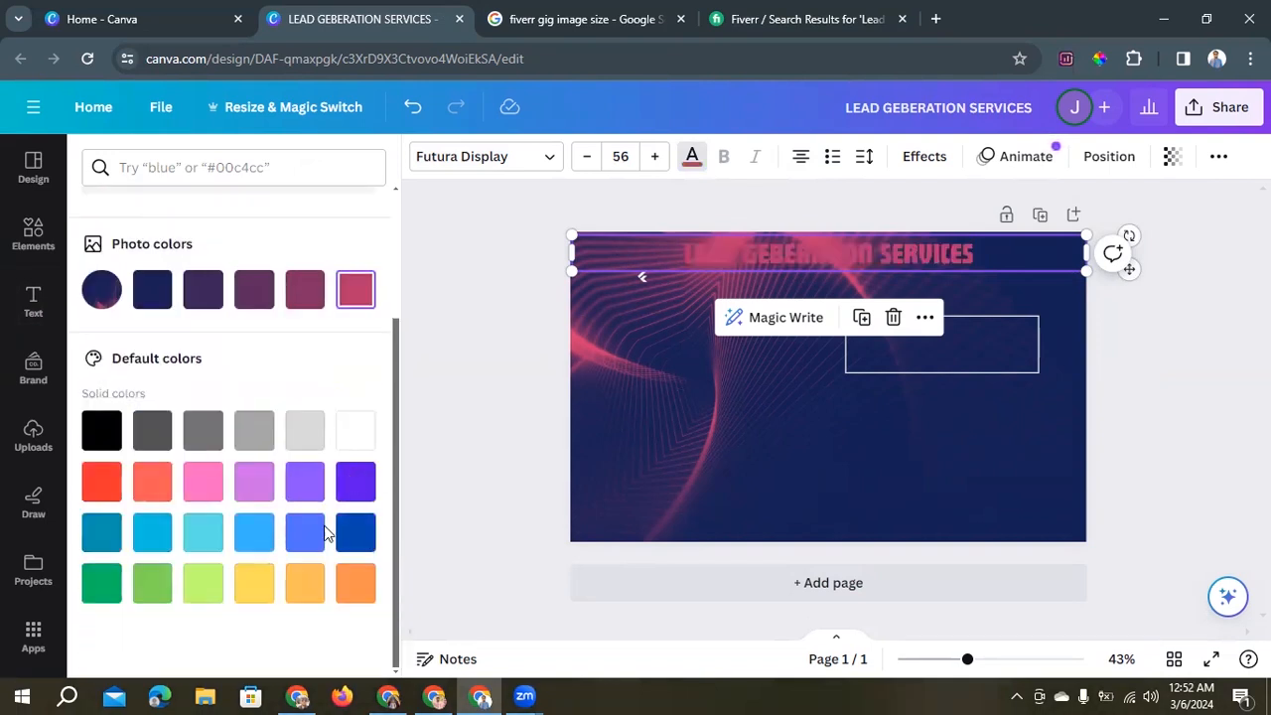
Color the heading yellow, deepening it to a custom golden yellow of about #EFC108.
click(256, 586)
scroll(256, 596, up, 2)
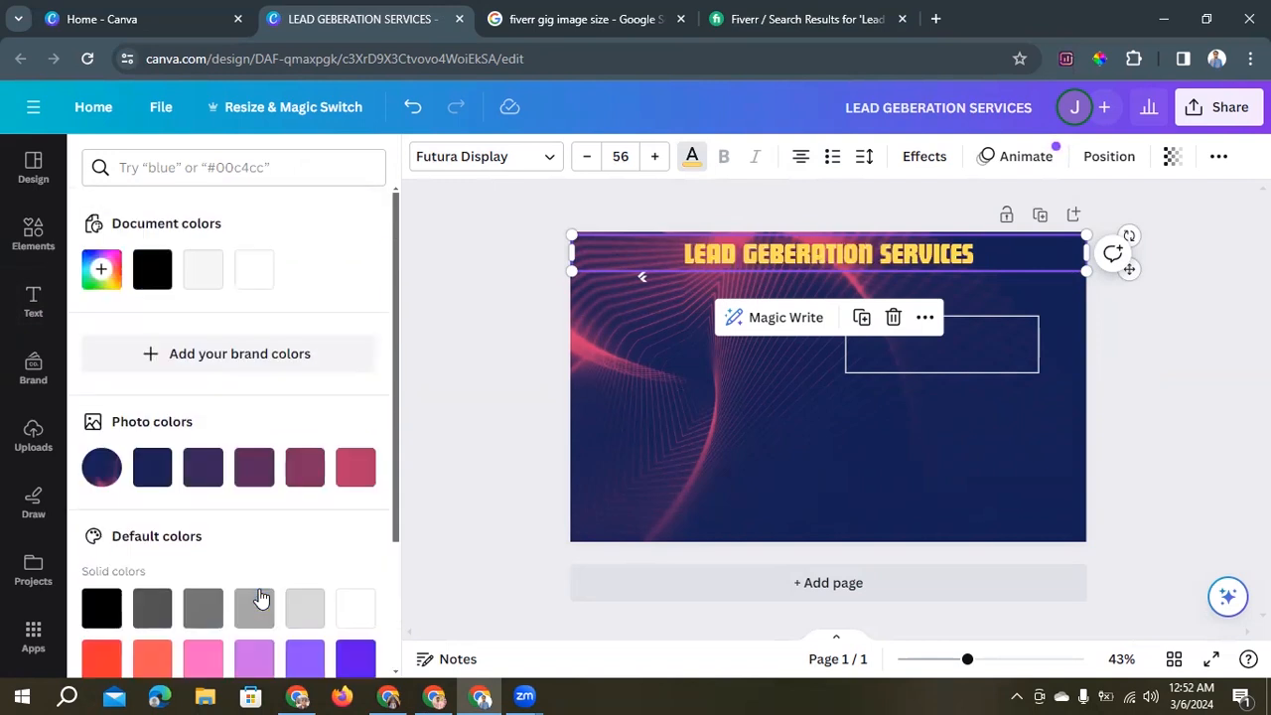
click(103, 272)
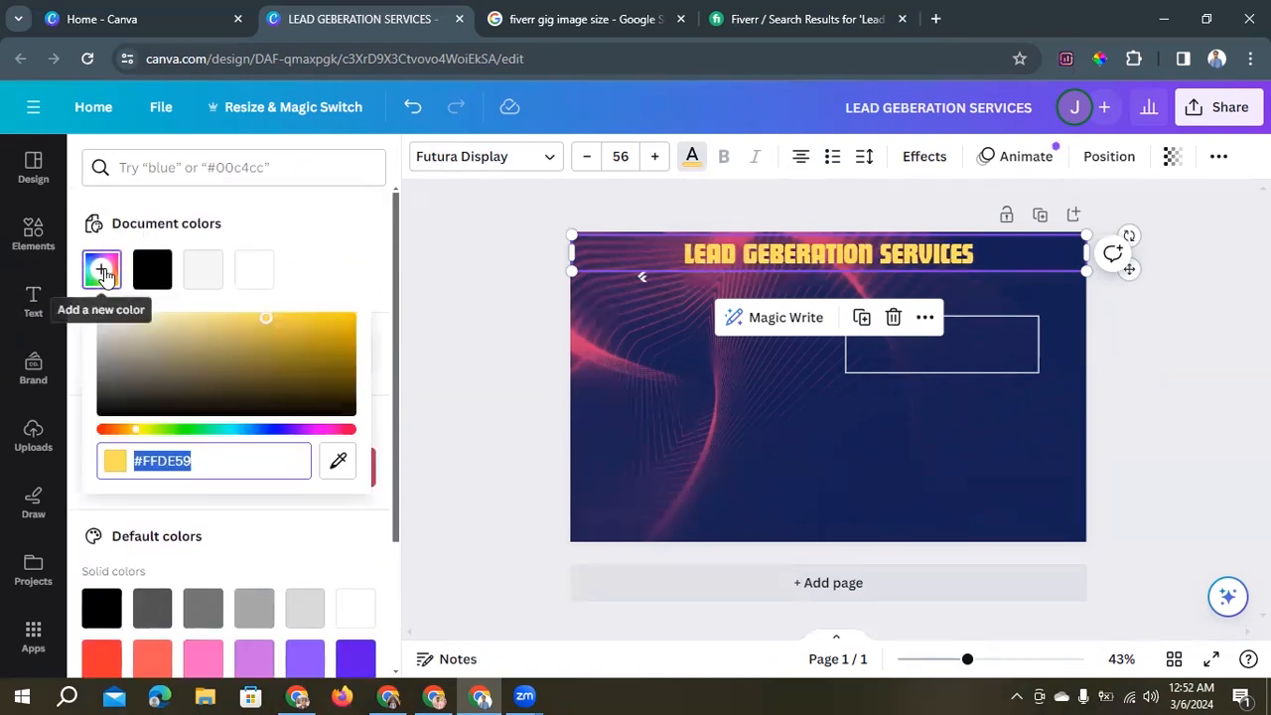
click(334, 325)
click(349, 322)
click(348, 320)
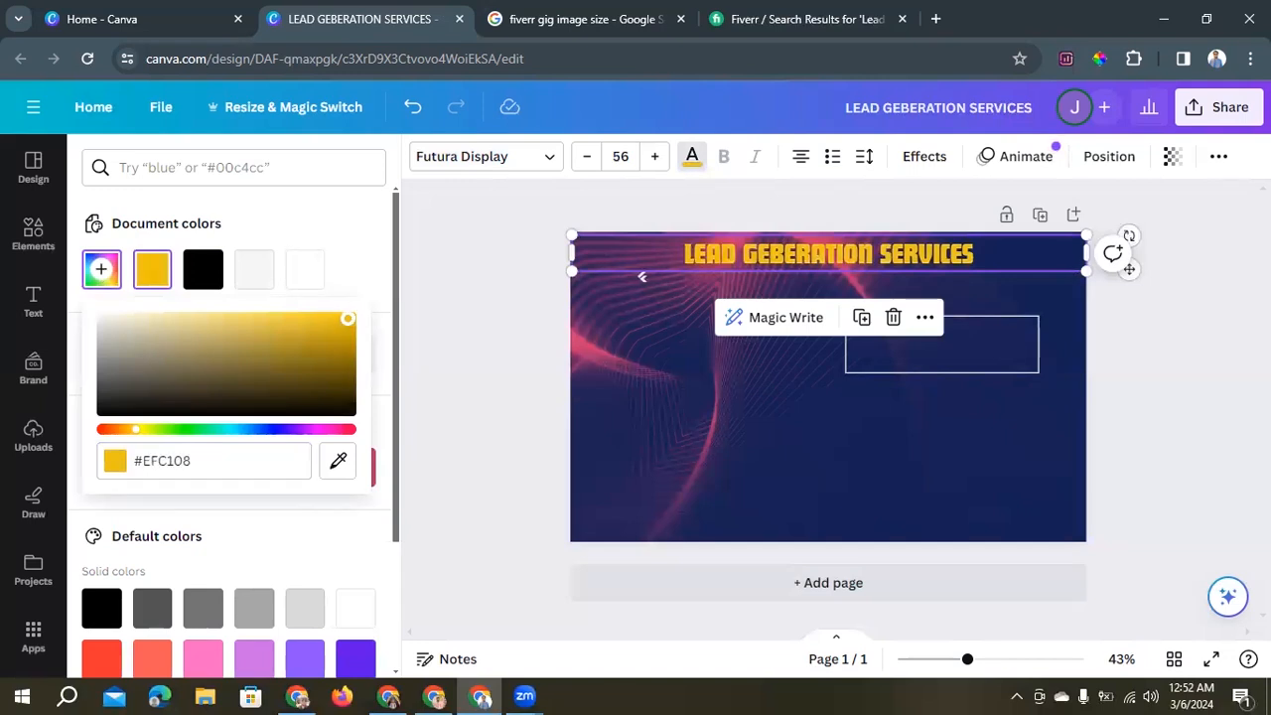
key(Escape)
key(Escape)
key(Escape)
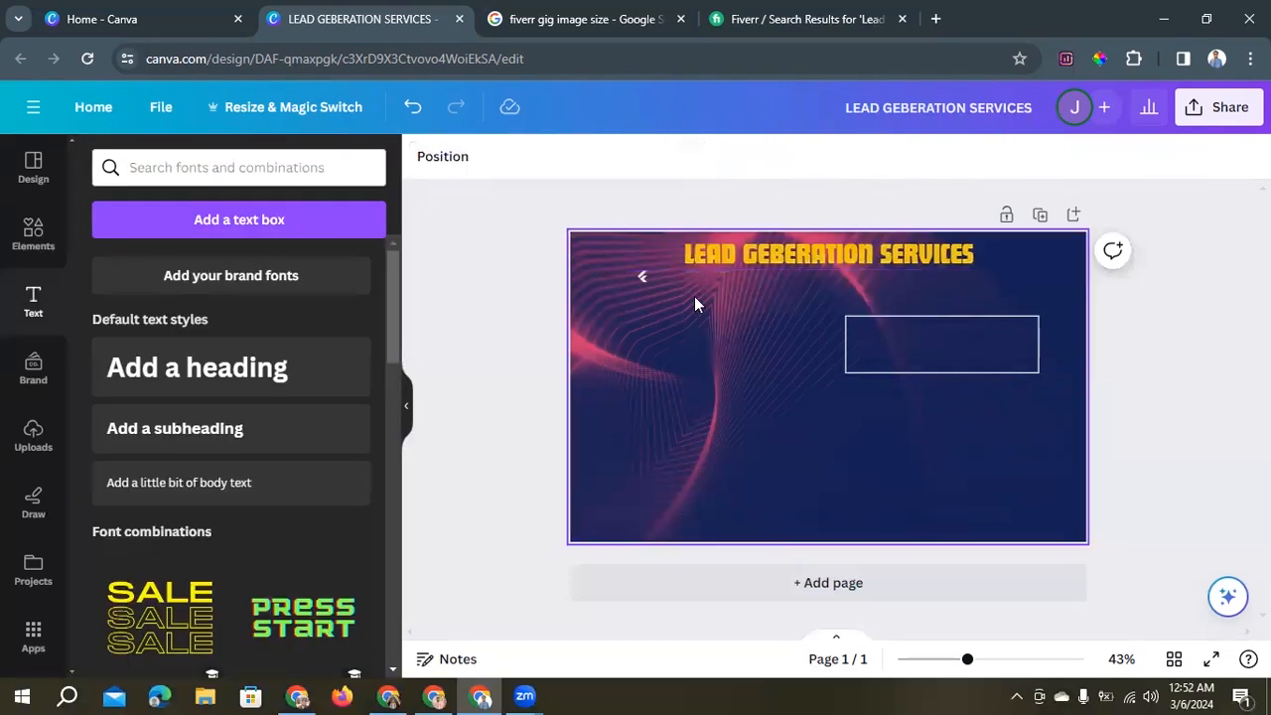
Set the heading's font to Archivo Black.
click(750, 264)
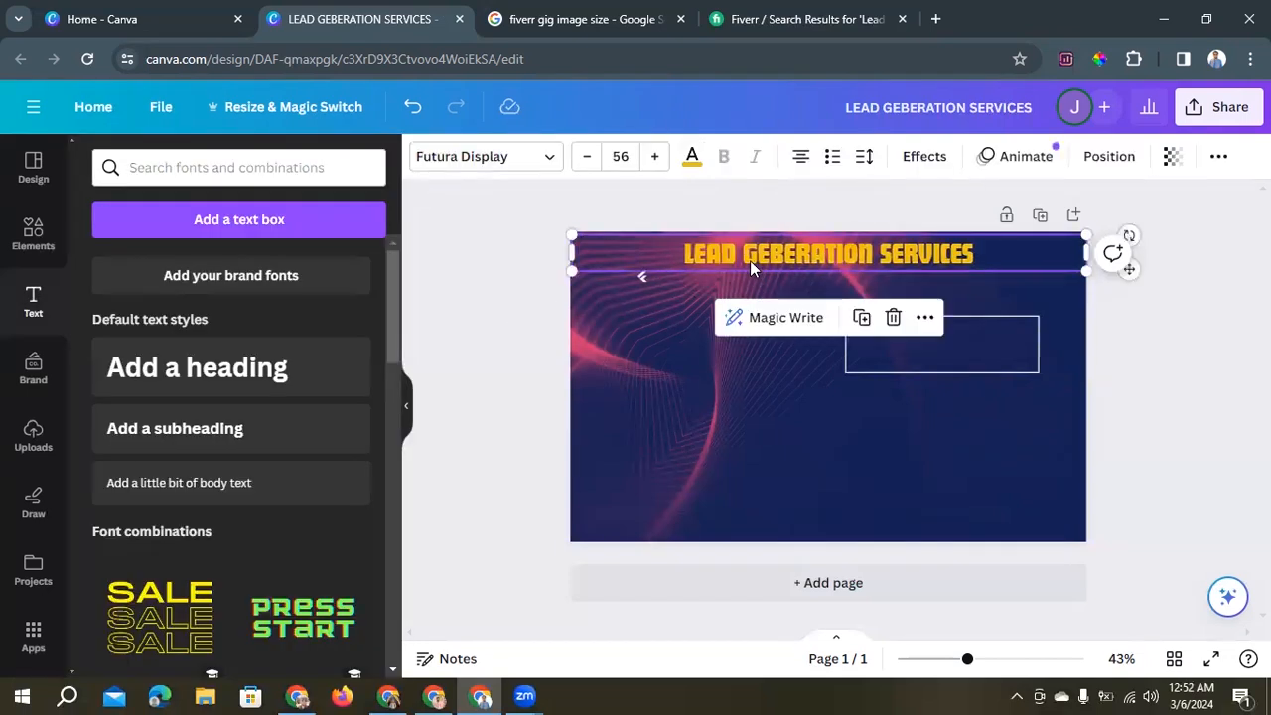
click(492, 161)
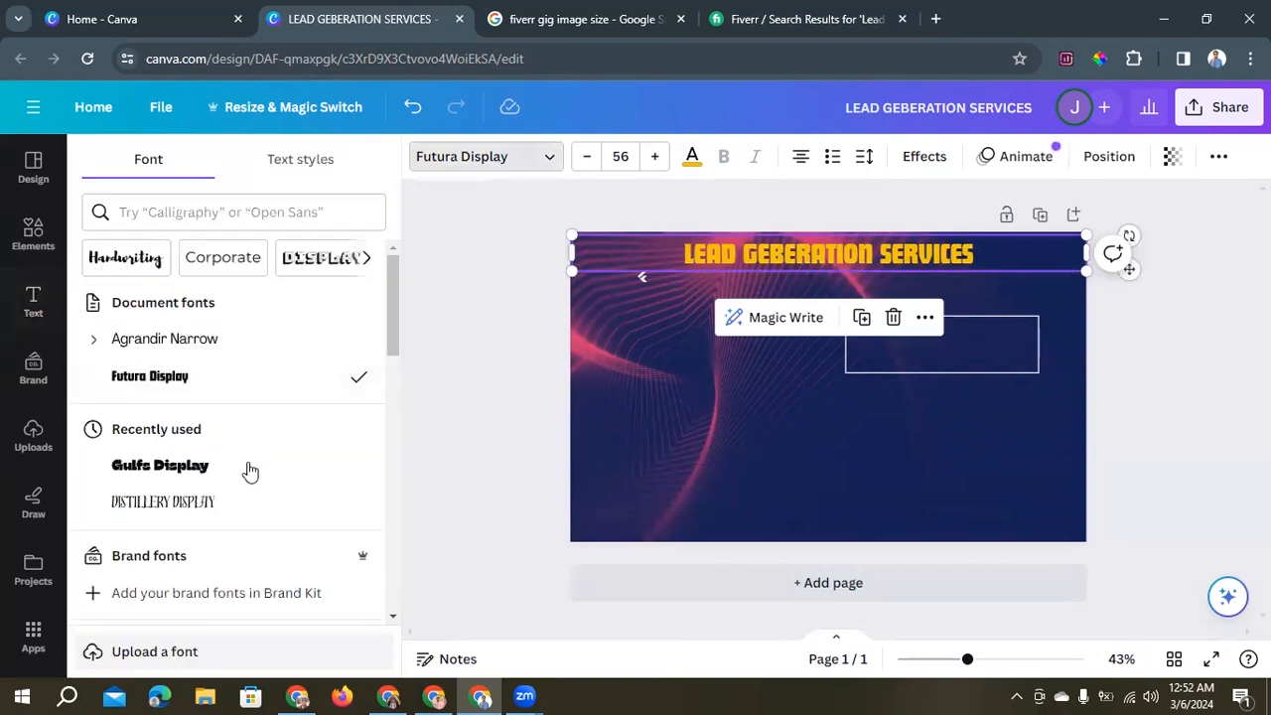
scroll(249, 471, down, 4)
scroll(240, 506, down, 1)
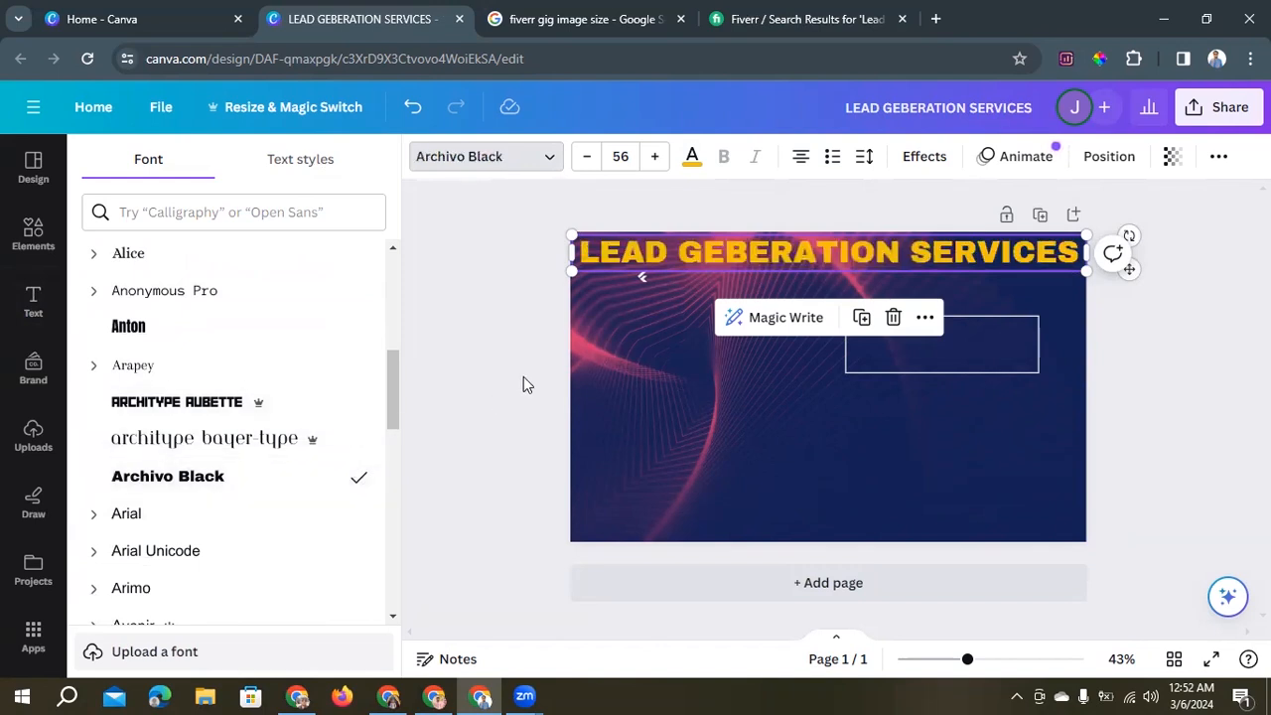
key(Escape)
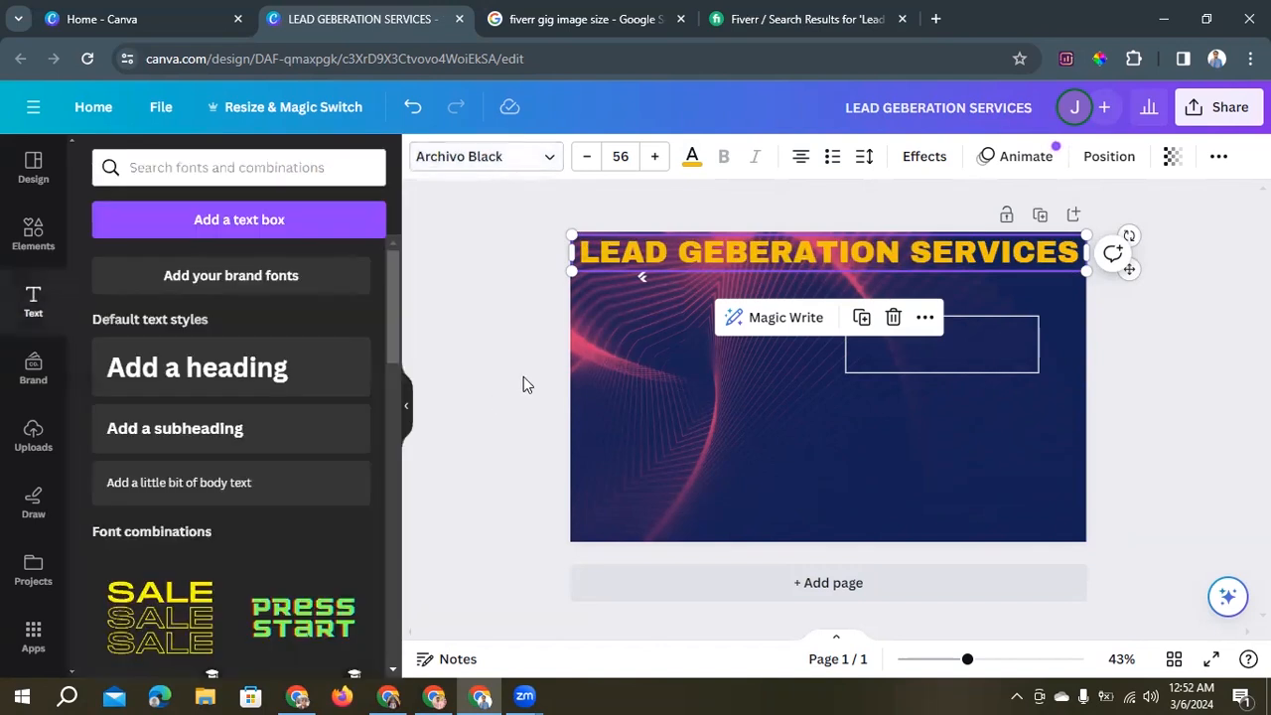
key(Escape)
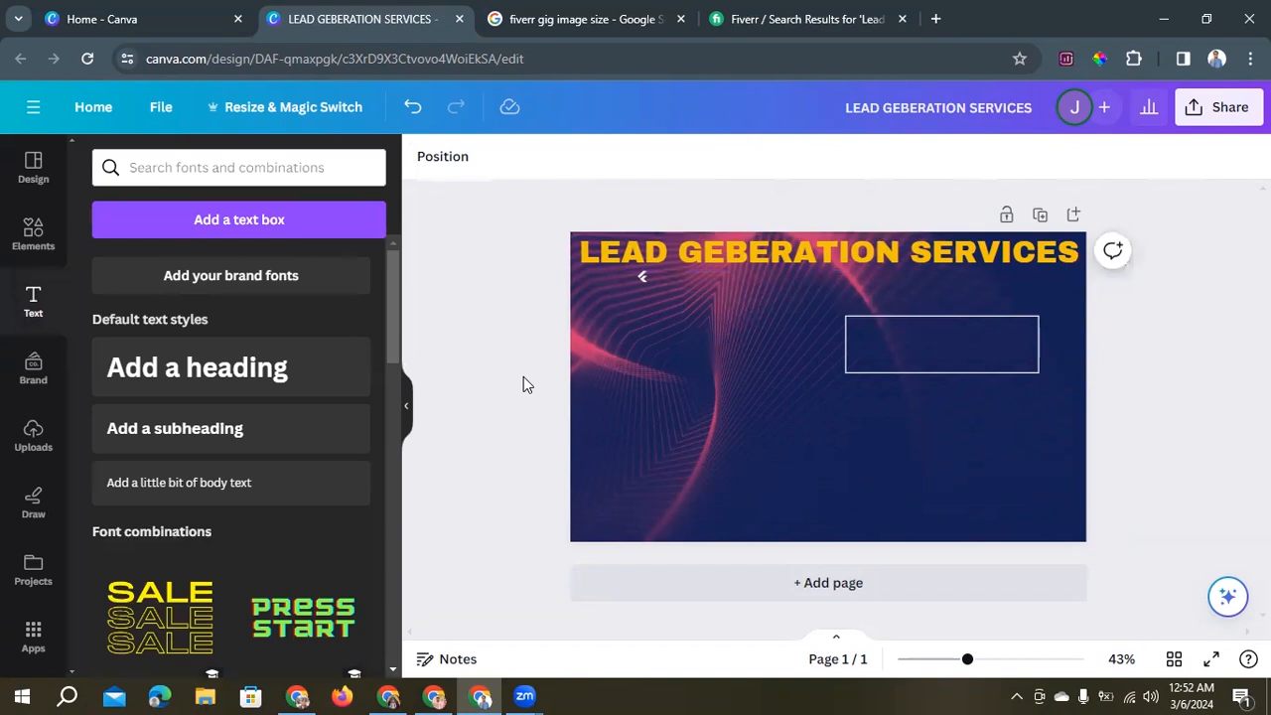
Correct the misspelled word in the heading so it reads LEAD GENERATION SERVICES.
click(725, 251)
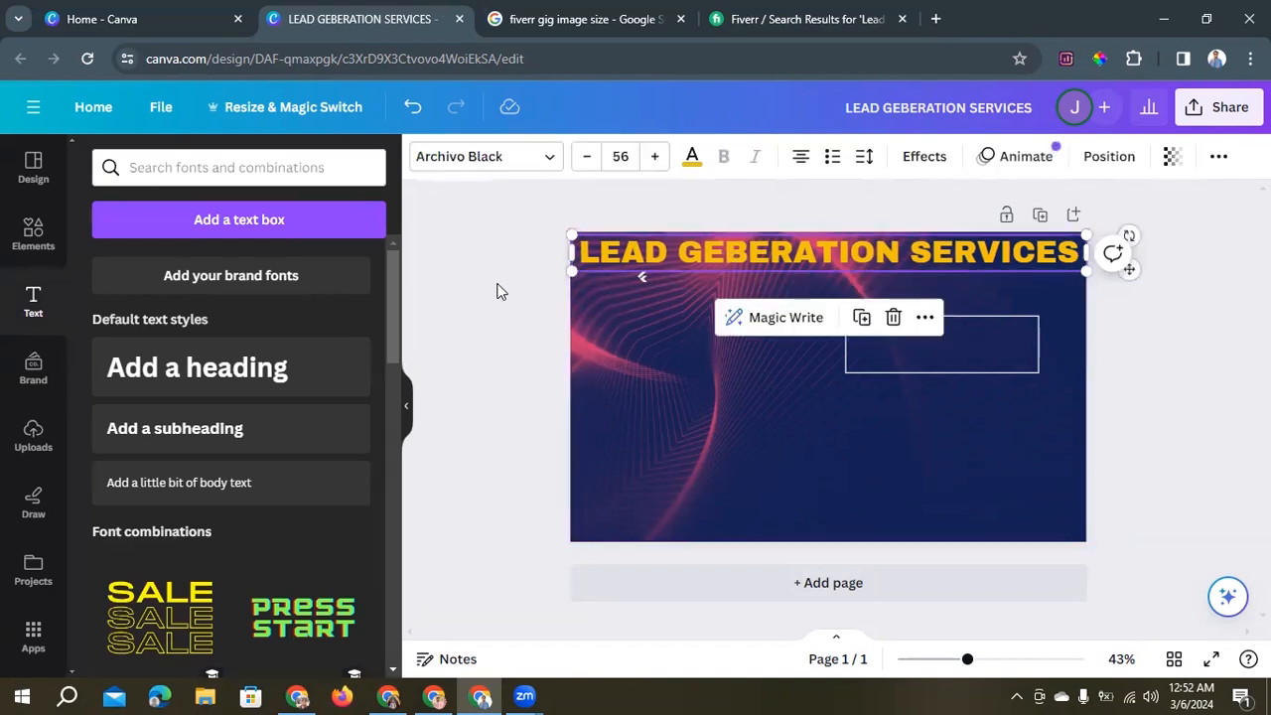
click(499, 291)
click(735, 262)
click(735, 262)
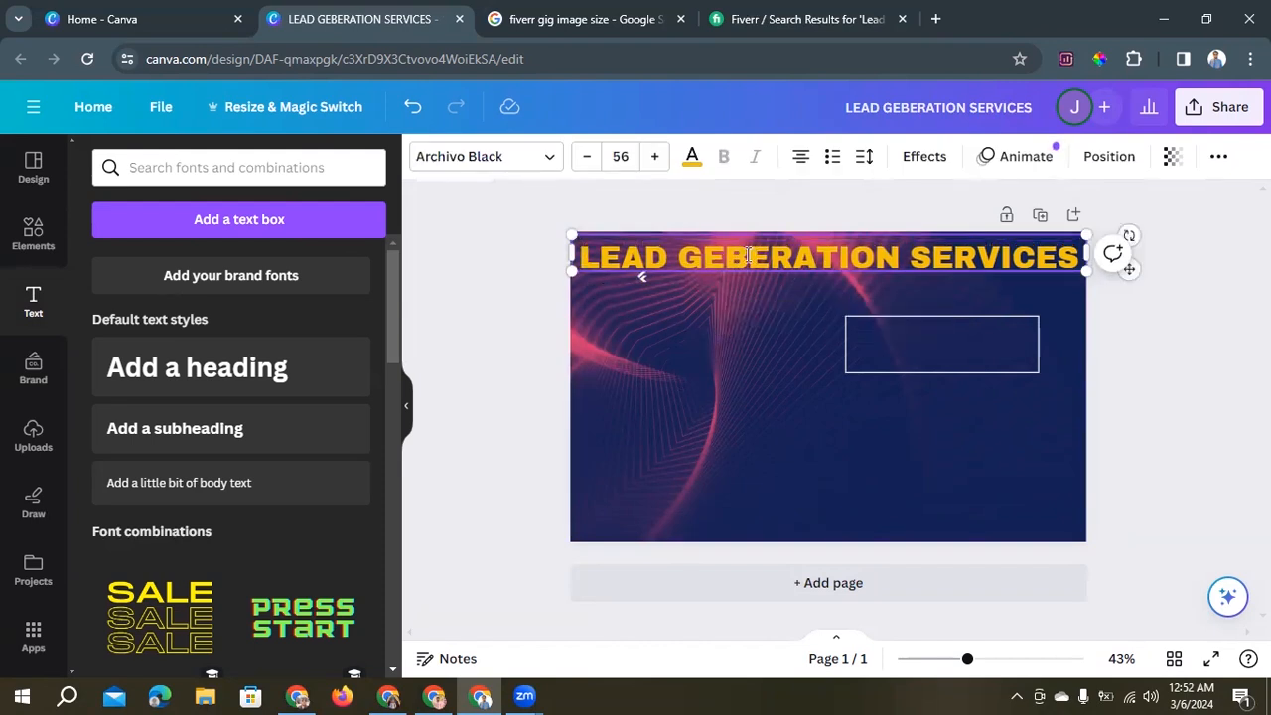
key(BackSpace)
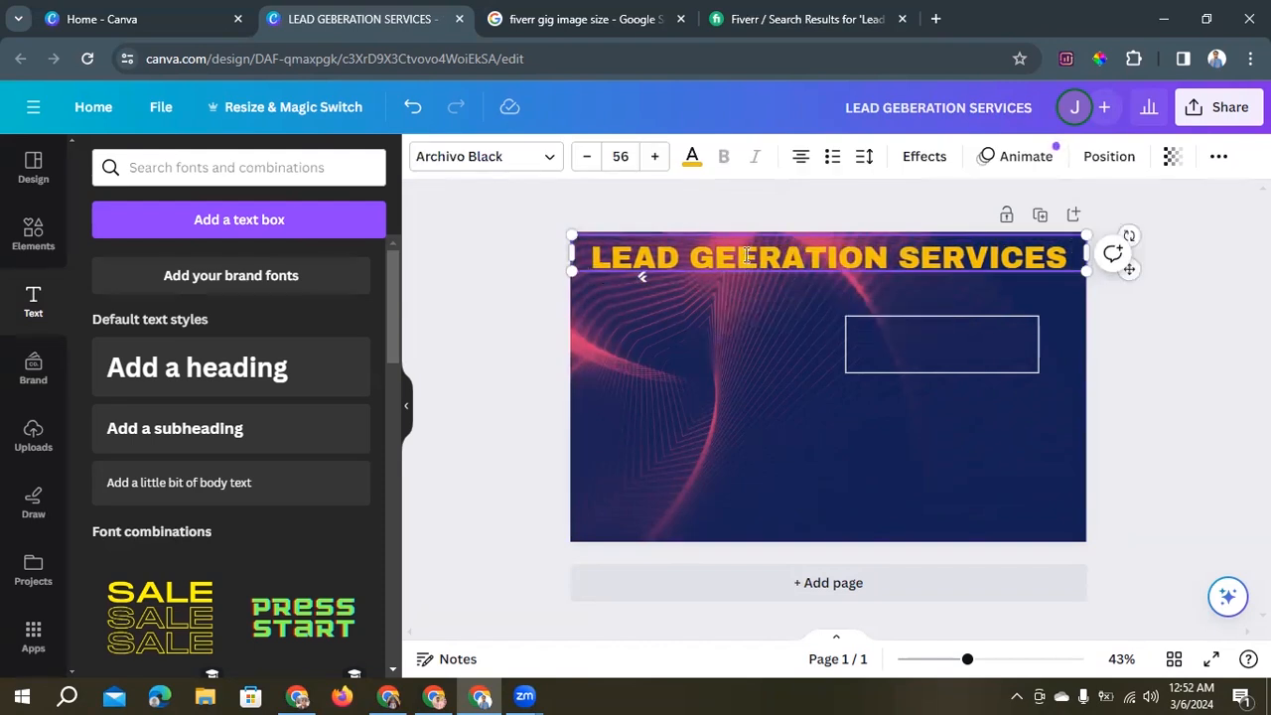
text(N)
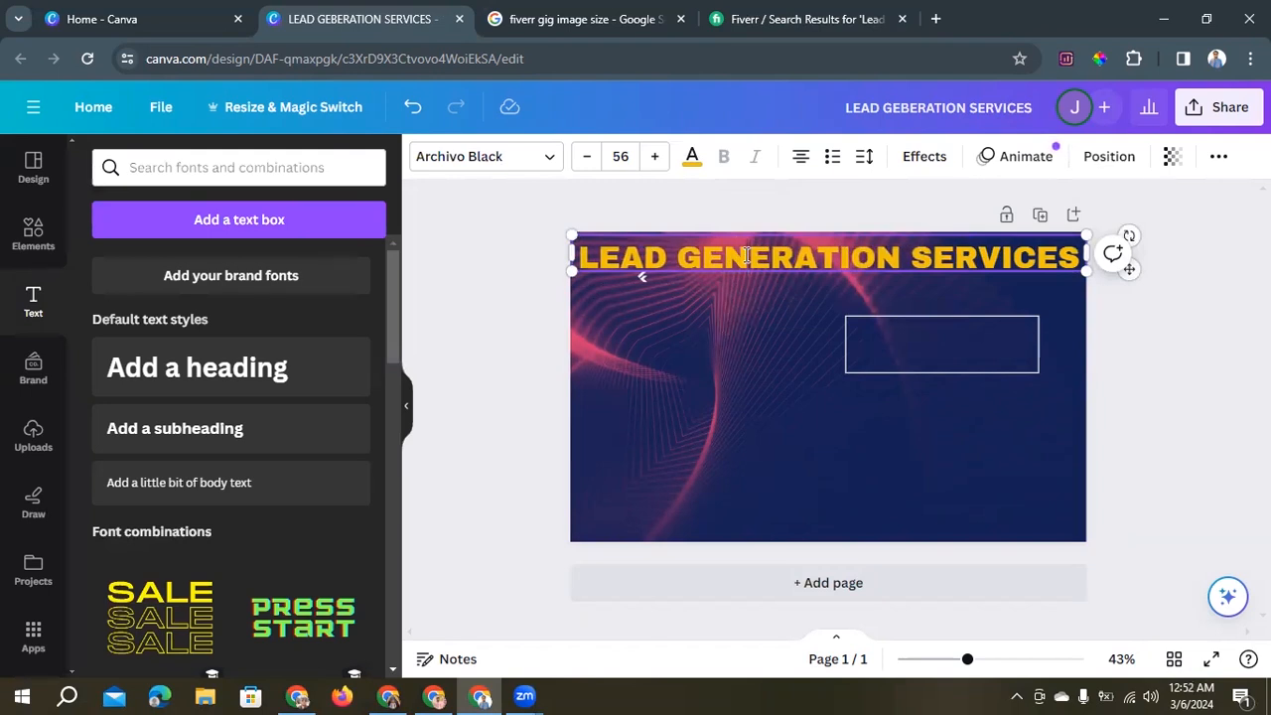
click(547, 288)
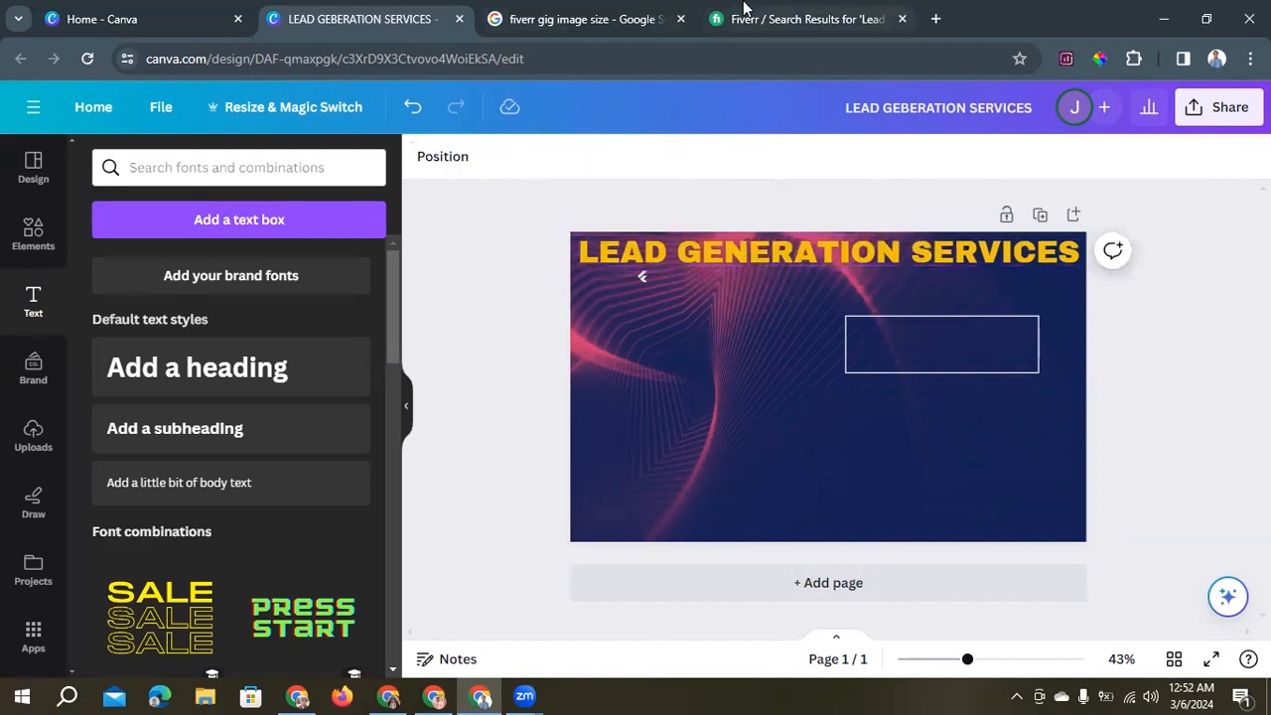
Check the Fiverr gig images for reference, try white on the Canva heading, and restore its golden yellow color.
click(747, 18)
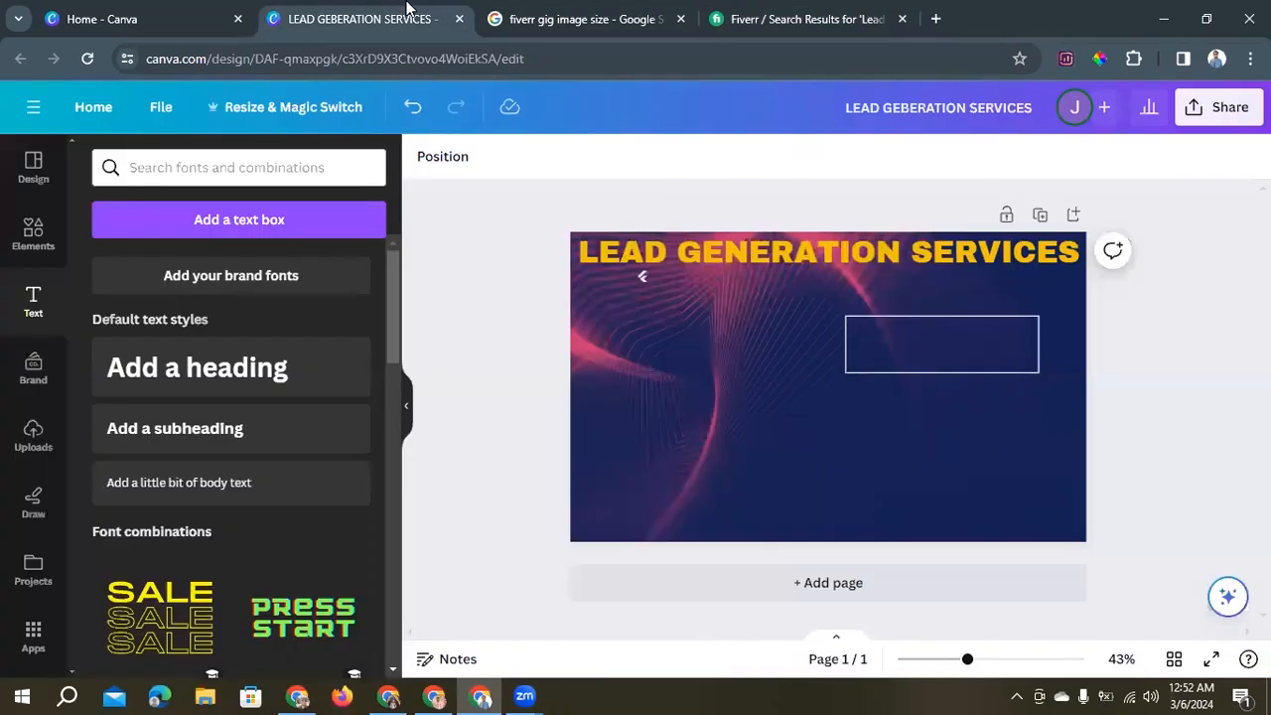
click(358, 19)
click(760, 257)
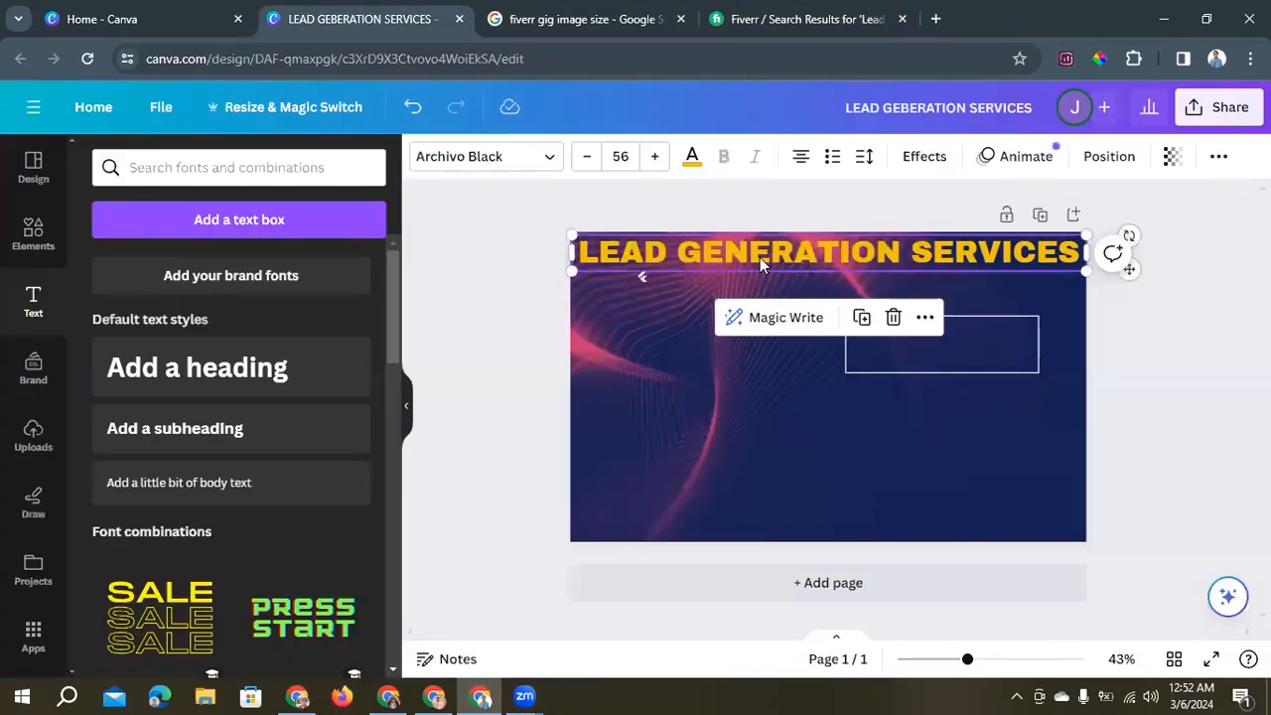
click(690, 157)
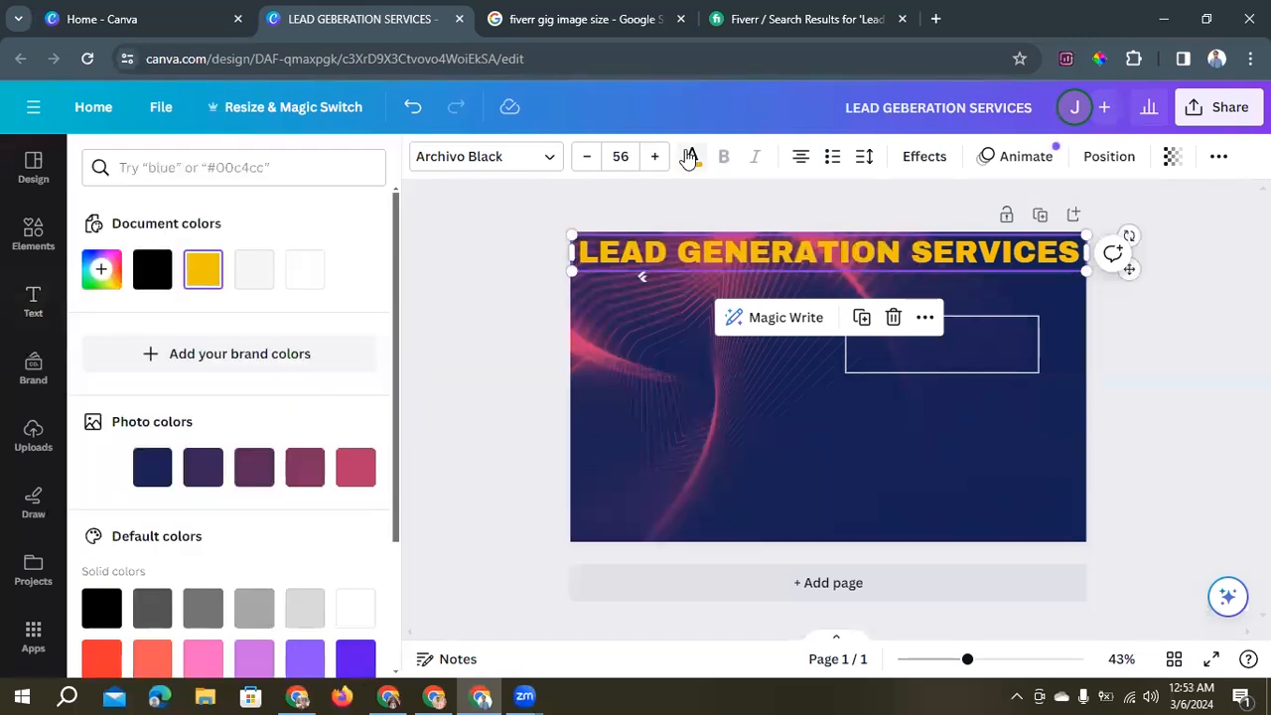
click(310, 271)
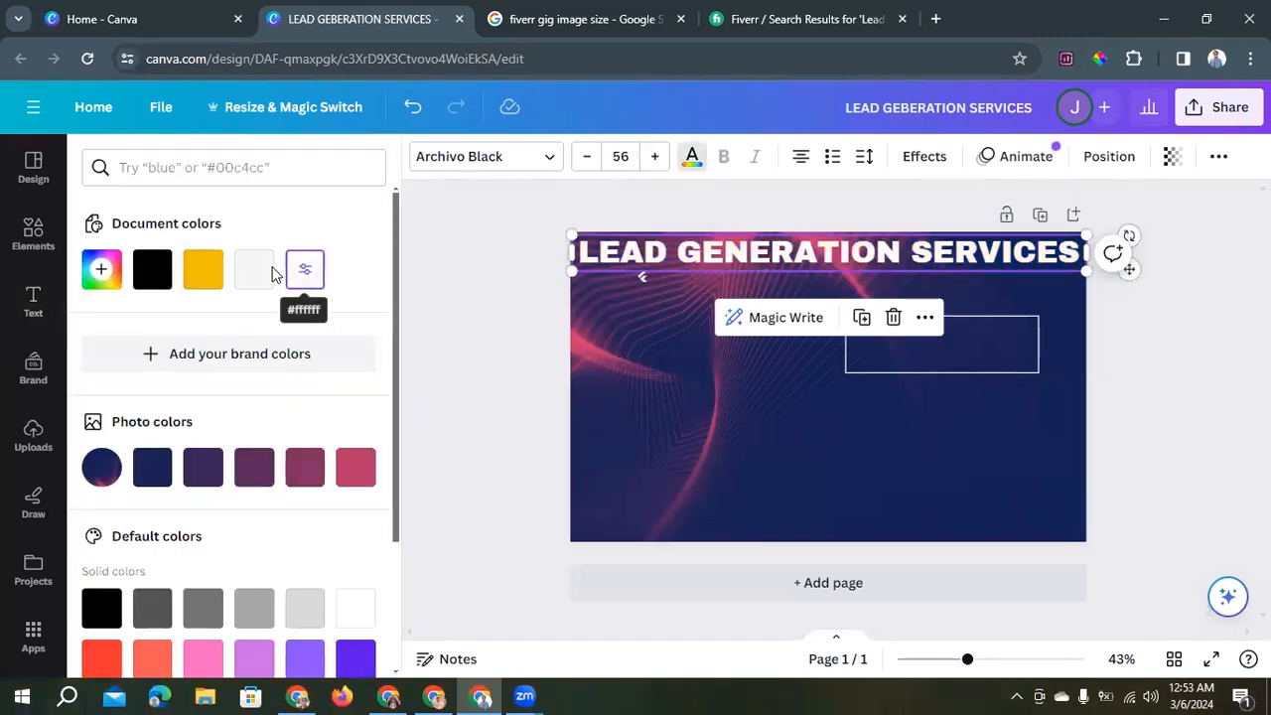
click(204, 270)
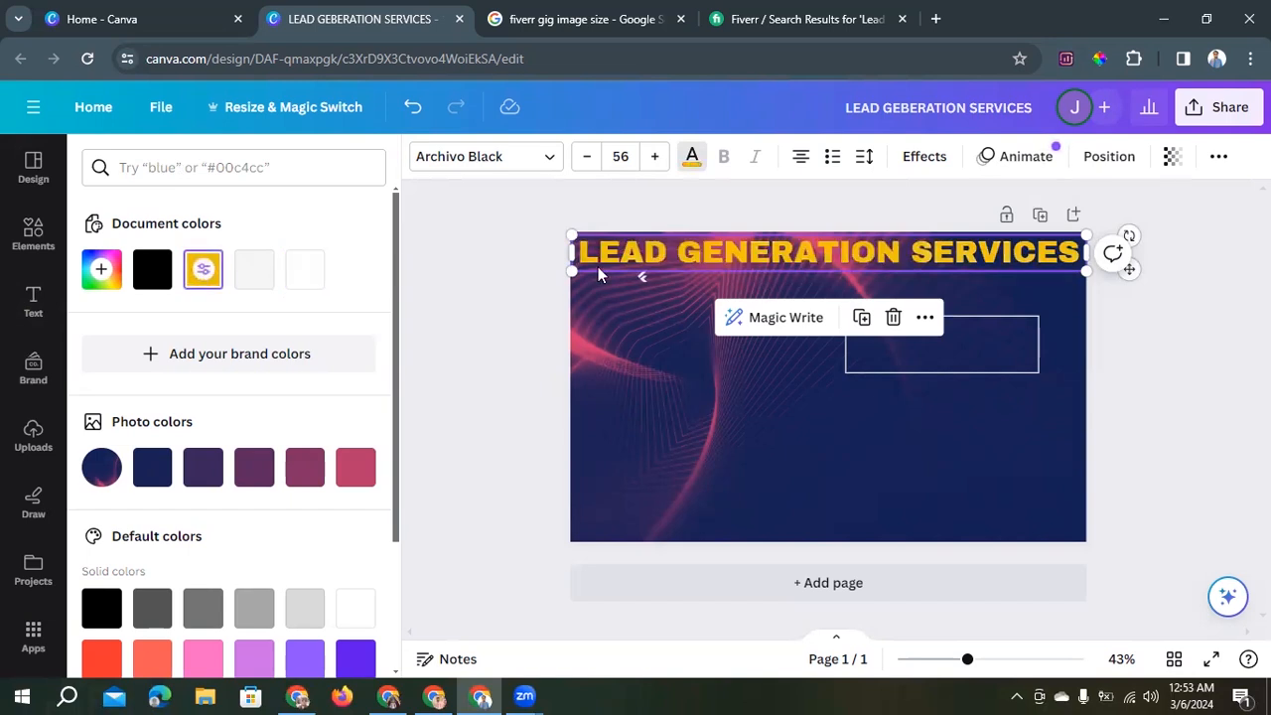
click(514, 262)
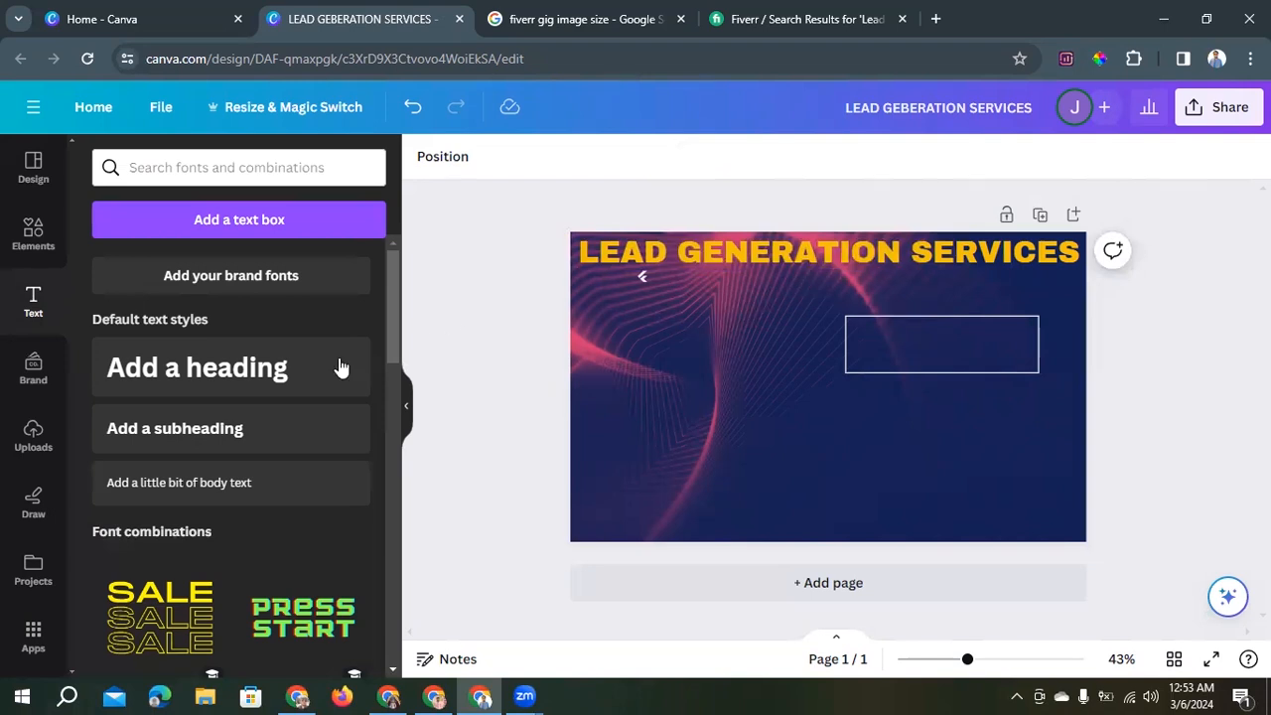
Add a subheading text box to the page for the services.
click(225, 435)
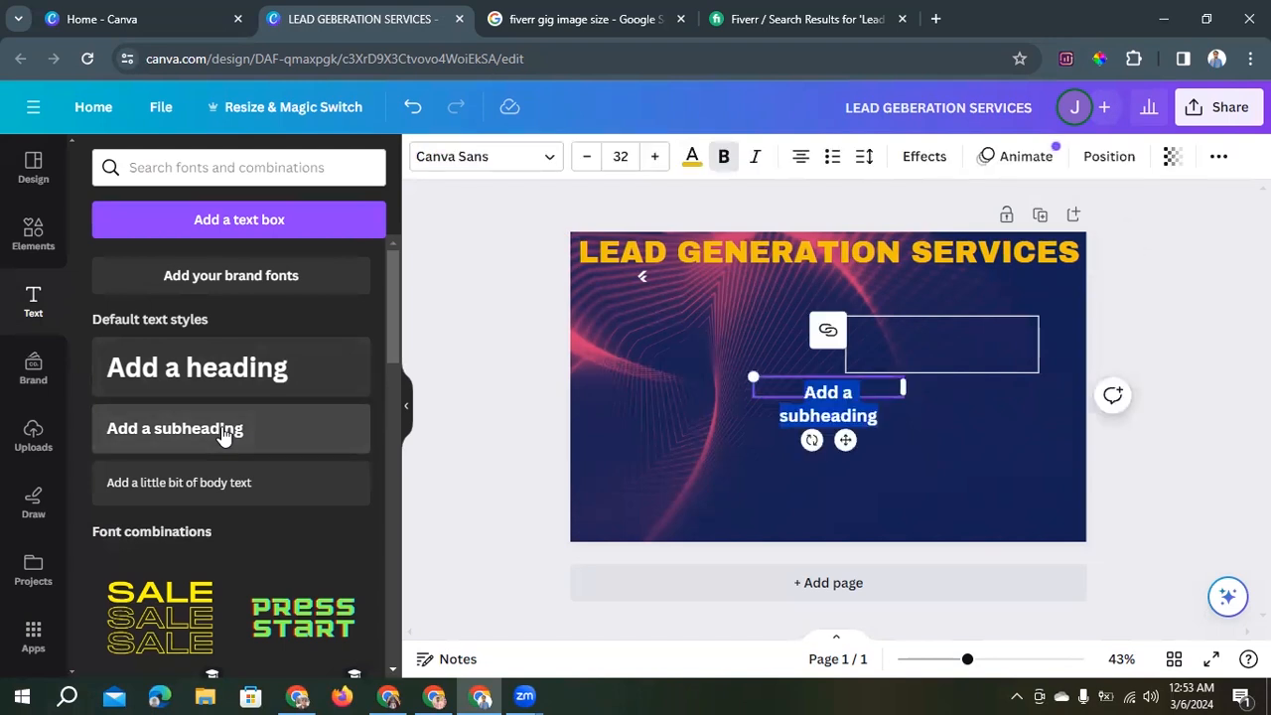
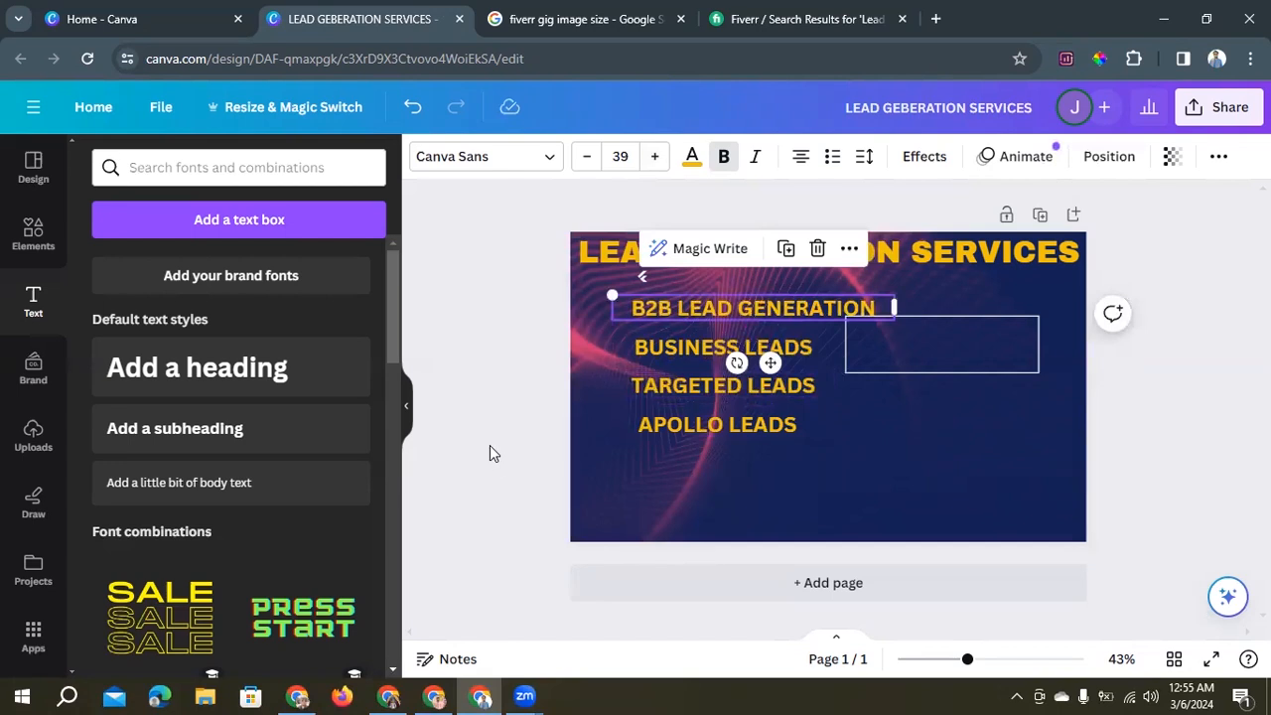
Even out the spacing of the BUSINESS, TARGETED and APOLLO LEADS subheadings and shift BUSINESS LEADS slightly left.
click(662, 387)
drag(665, 385, 660, 350)
click(658, 353)
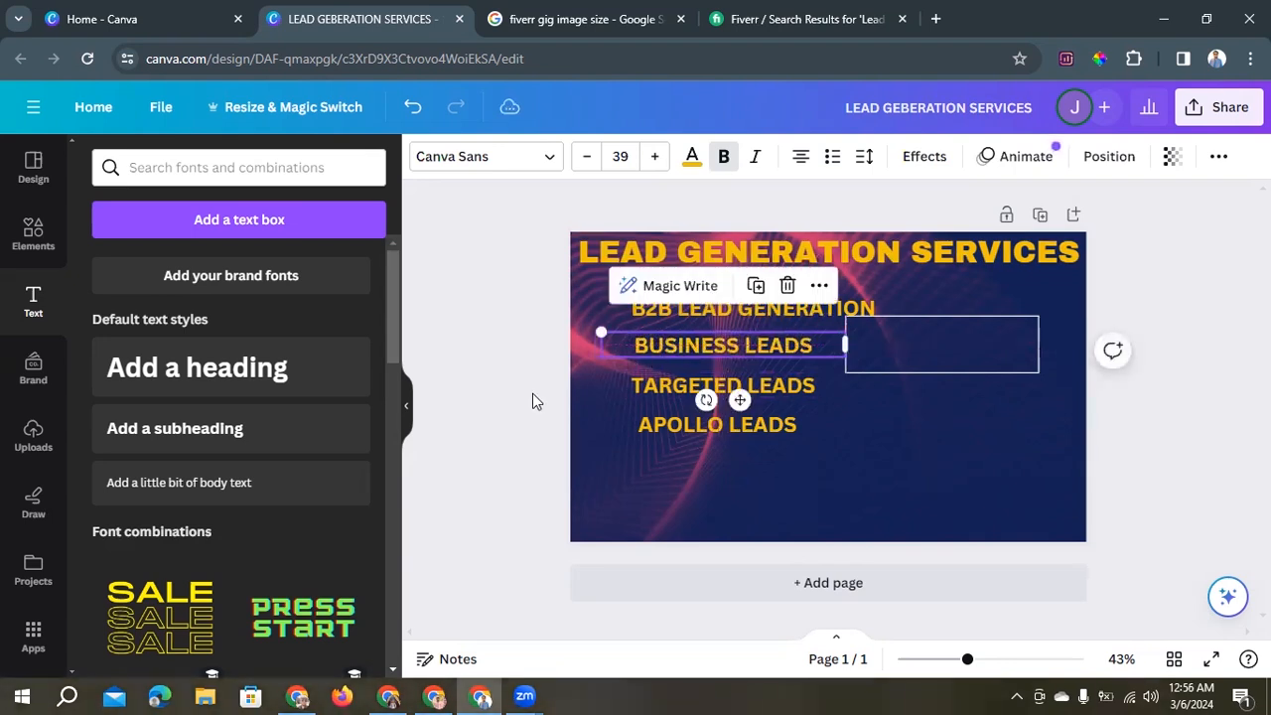
click(532, 394)
click(702, 425)
drag(698, 425, 696, 426)
click(674, 396)
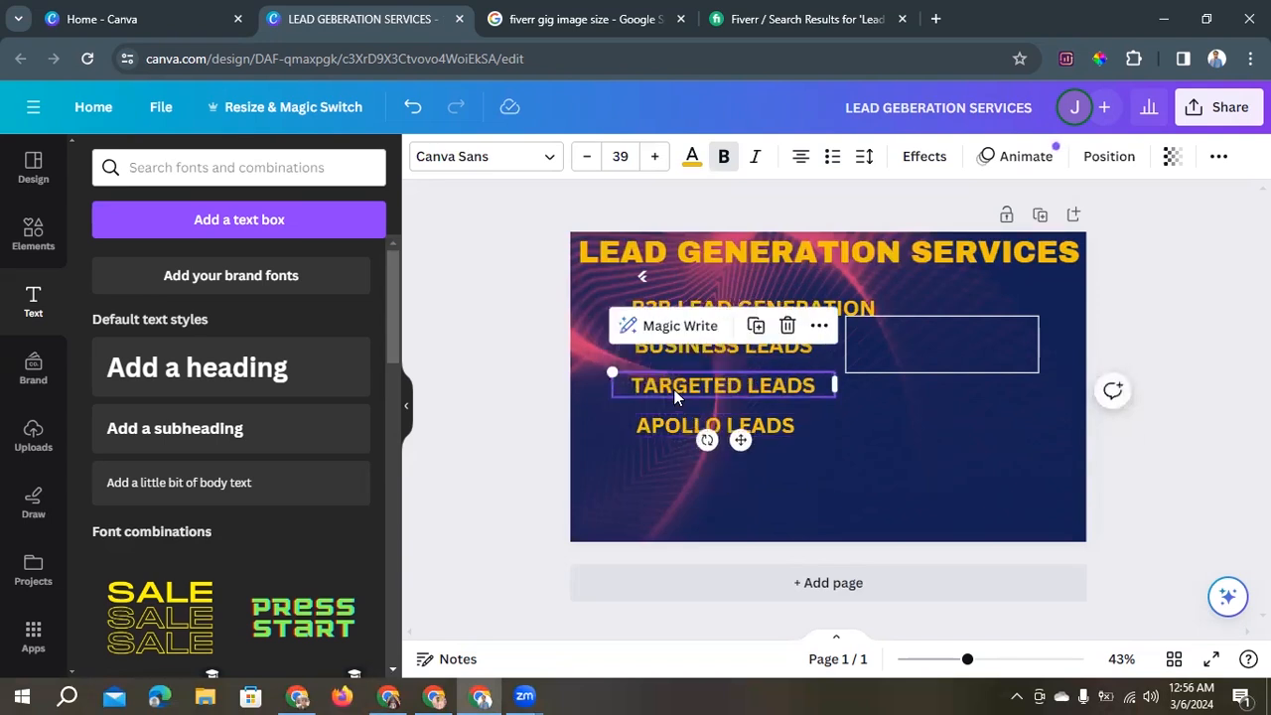
drag(675, 395, 675, 389)
click(530, 435)
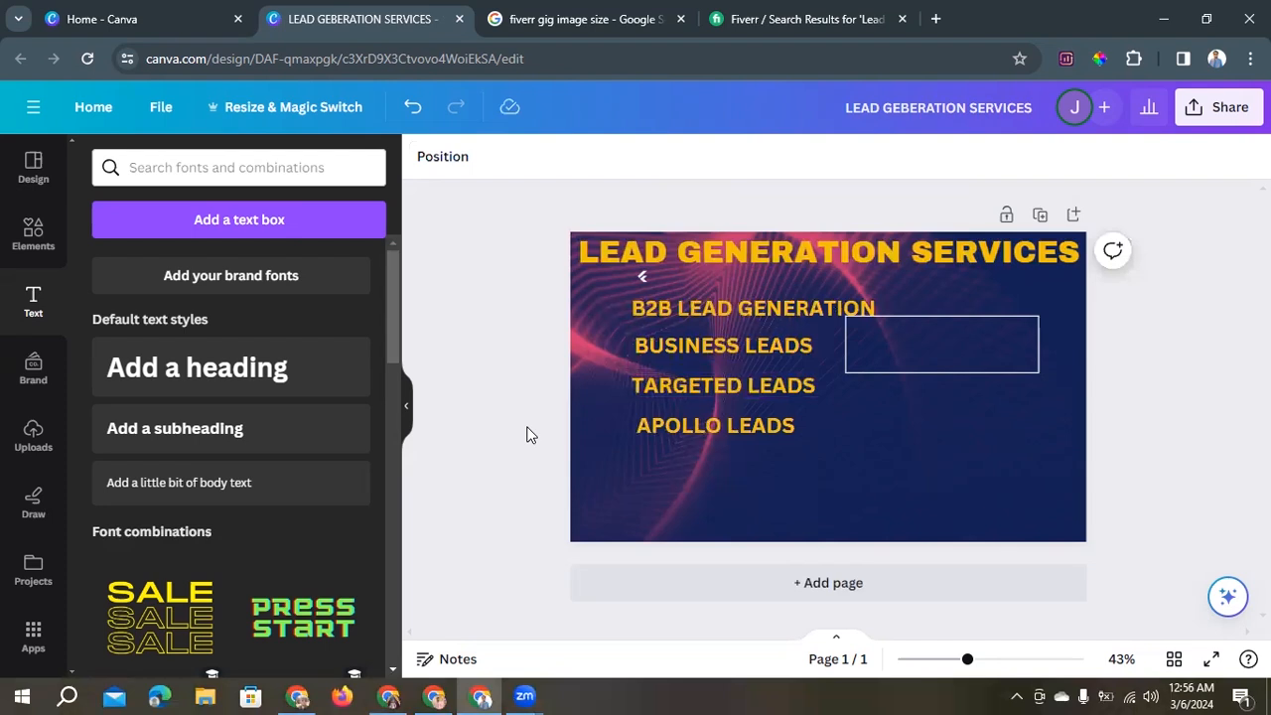
drag(668, 355, 634, 359)
click(515, 355)
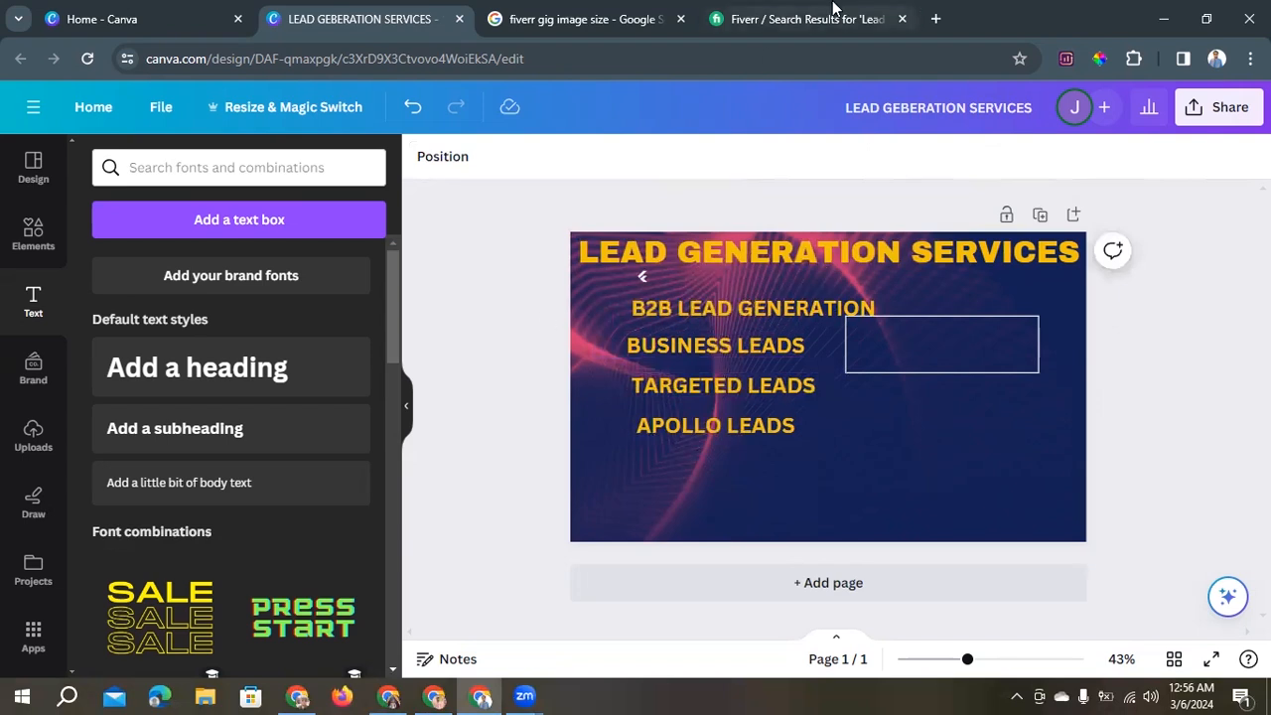
Check the Fiverr gig images for bullet styles and search the Canva design elements for FINGER ICON.
click(741, 40)
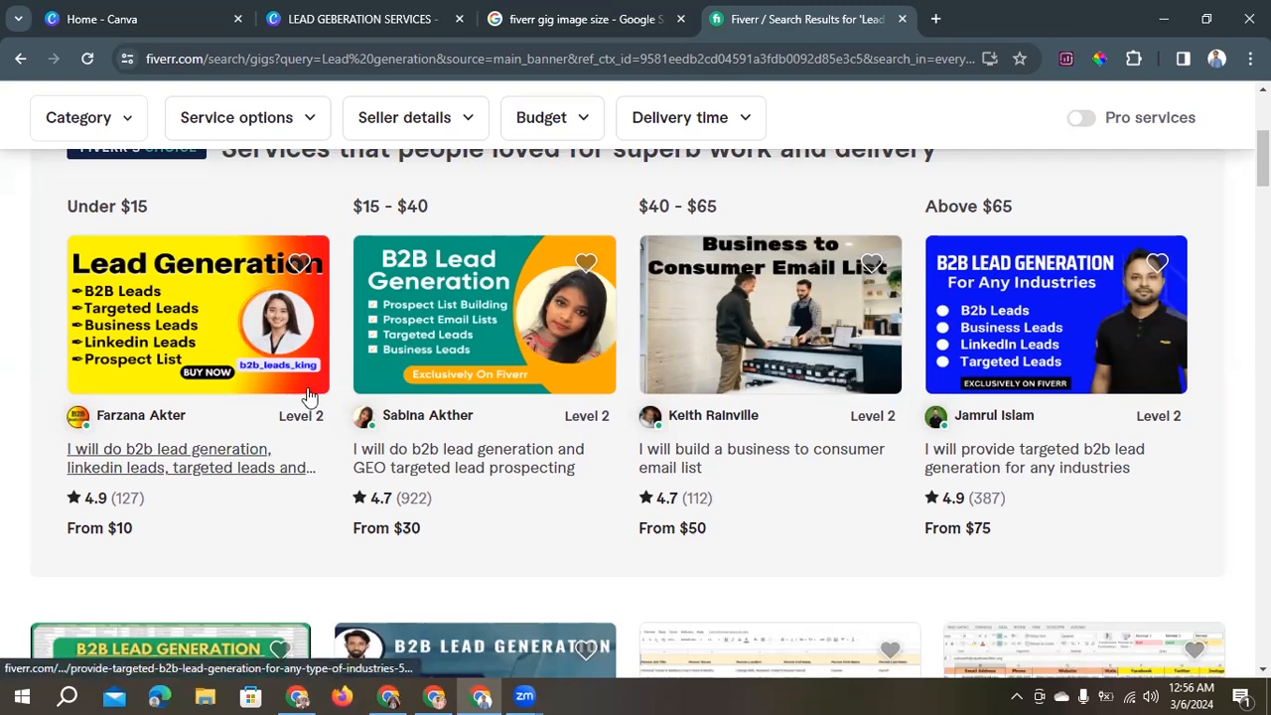
click(355, 12)
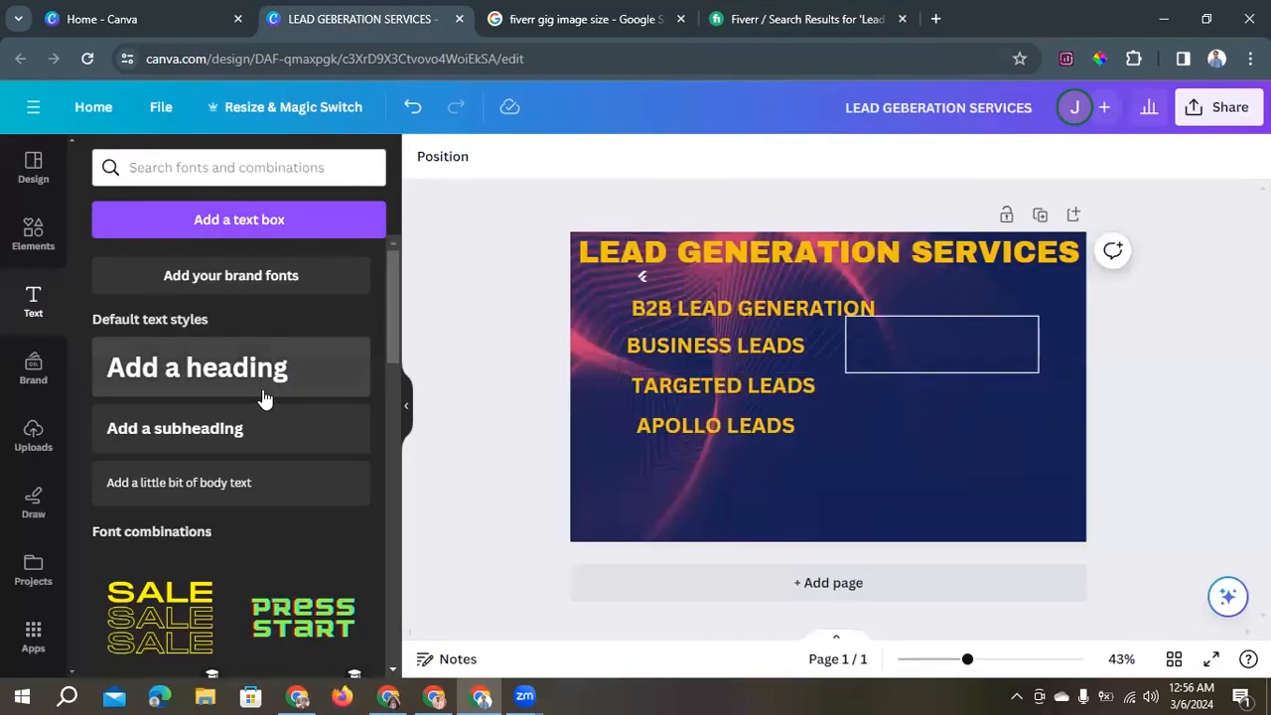
click(197, 172)
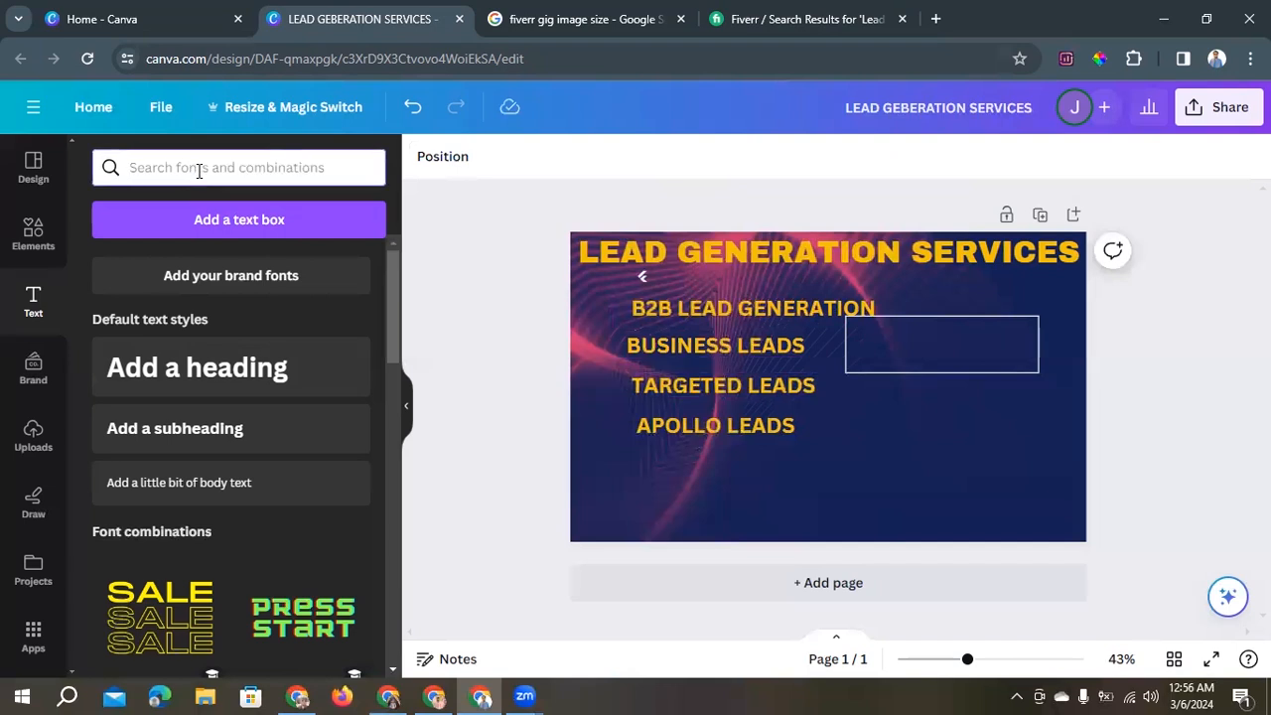
text(F)
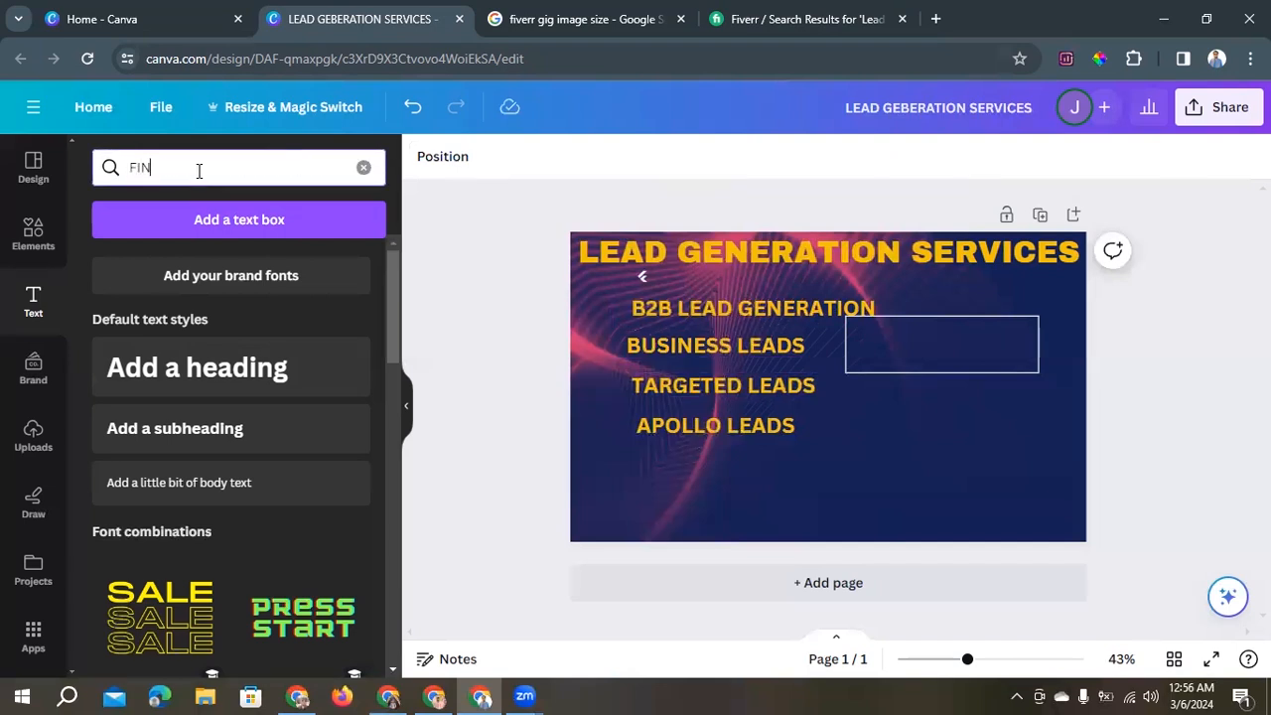
text(IN)
click(35, 239)
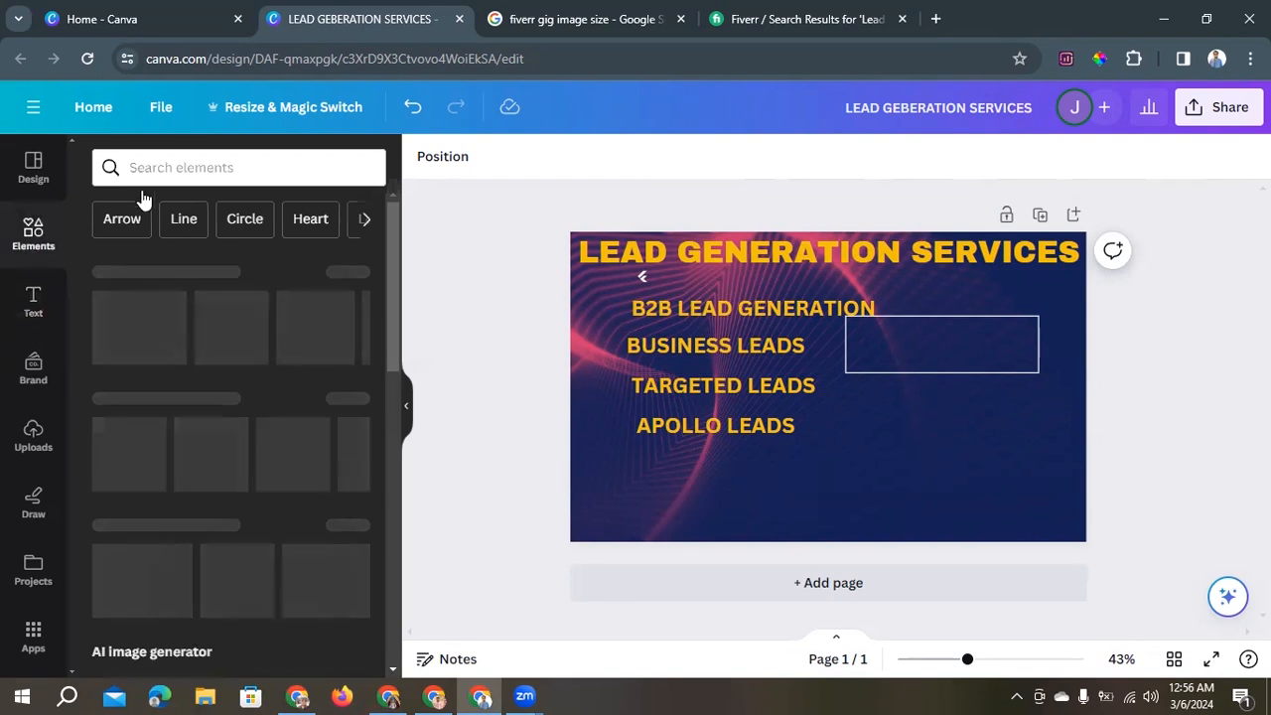
click(156, 165)
text(F)
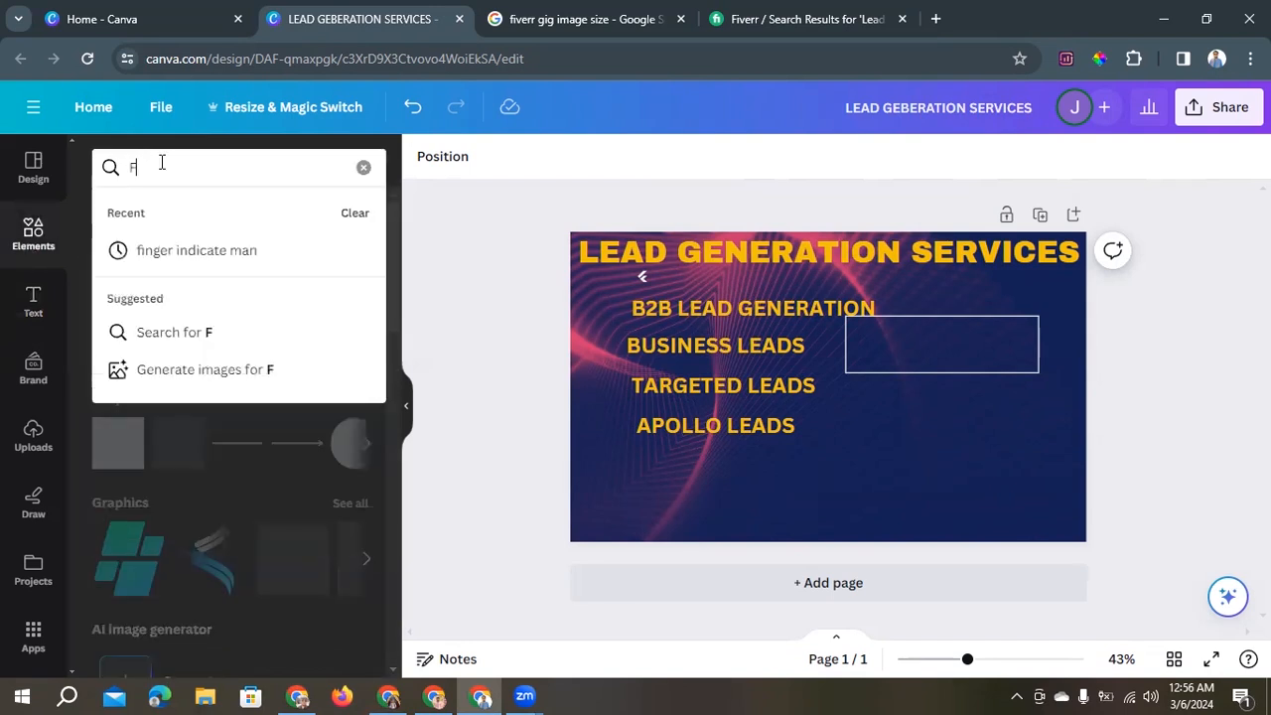
text(lNGER)
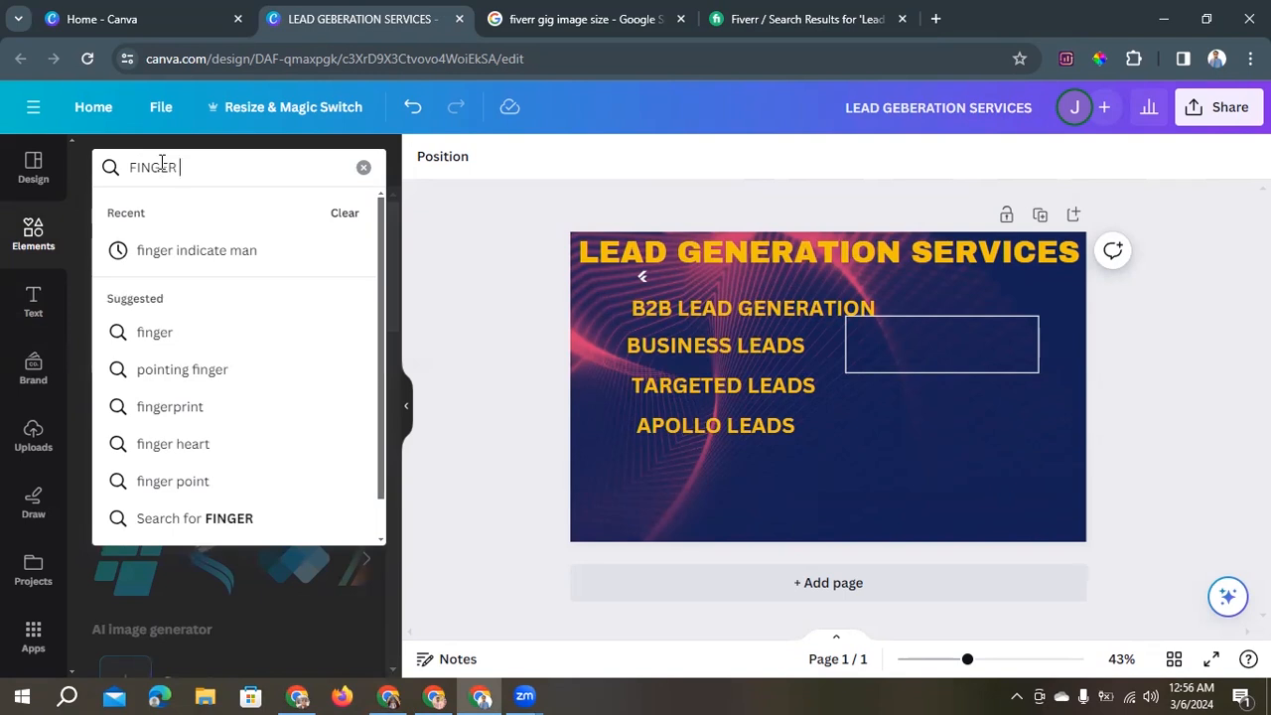
text( ICON)
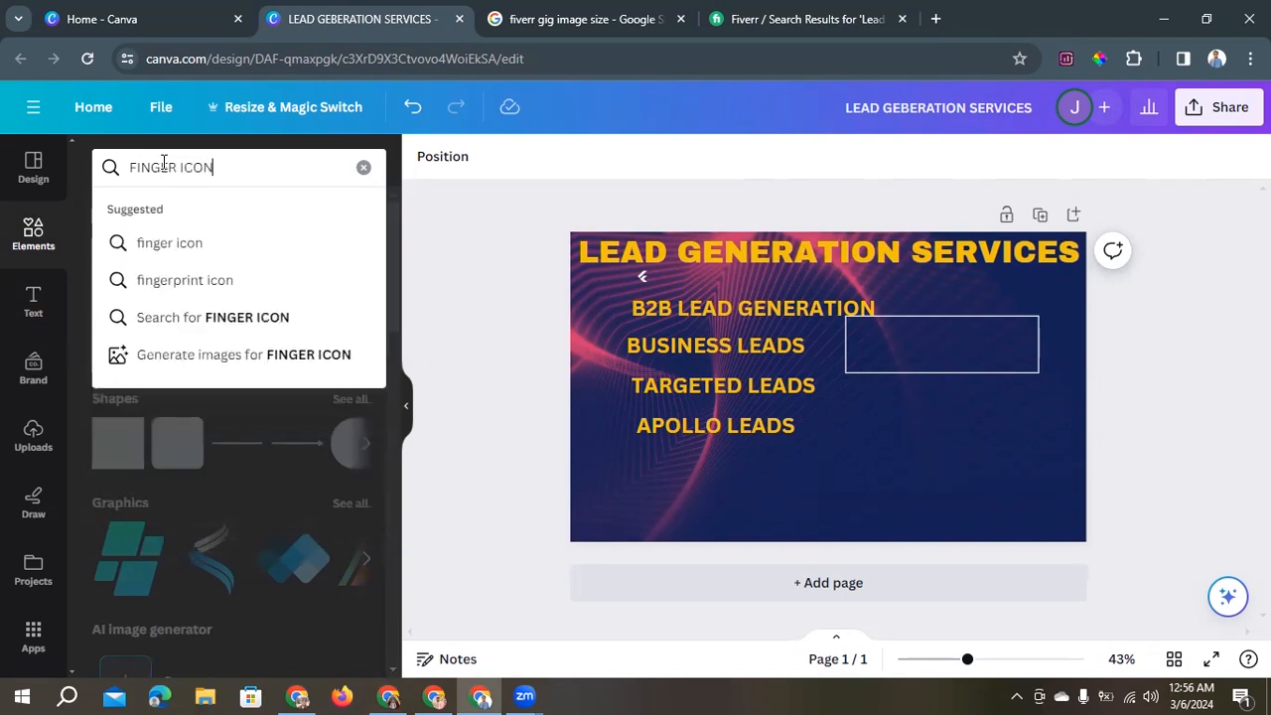
key(Return)
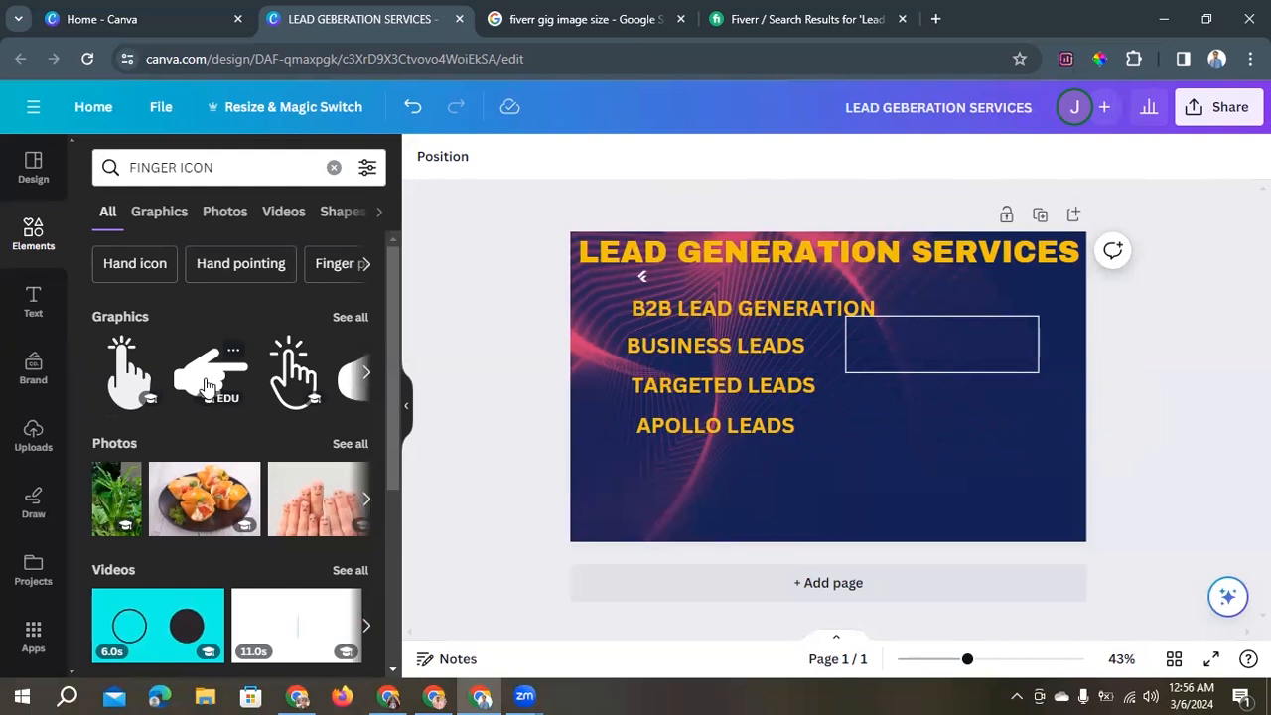
Add the right-pointing hand graphic to the page and shrink it to about 119 × 79 beside TARGETED LEADS.
drag(203, 385, 667, 342)
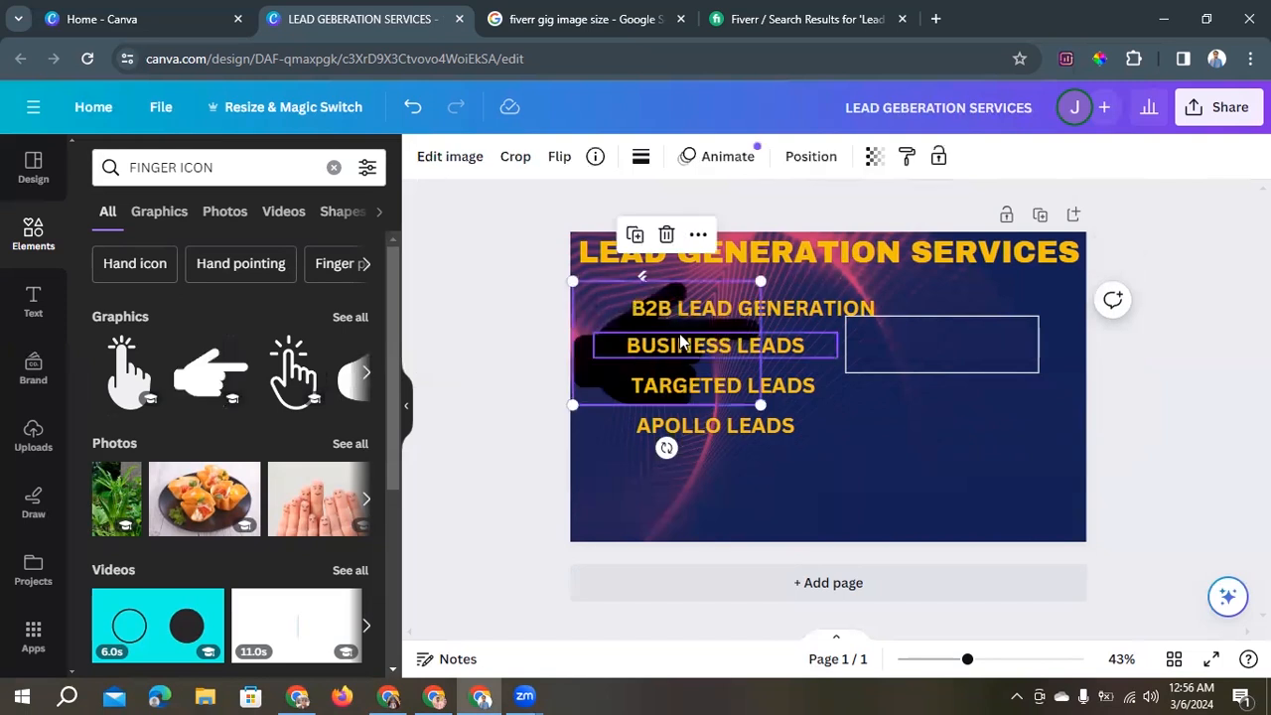
drag(761, 283, 614, 372)
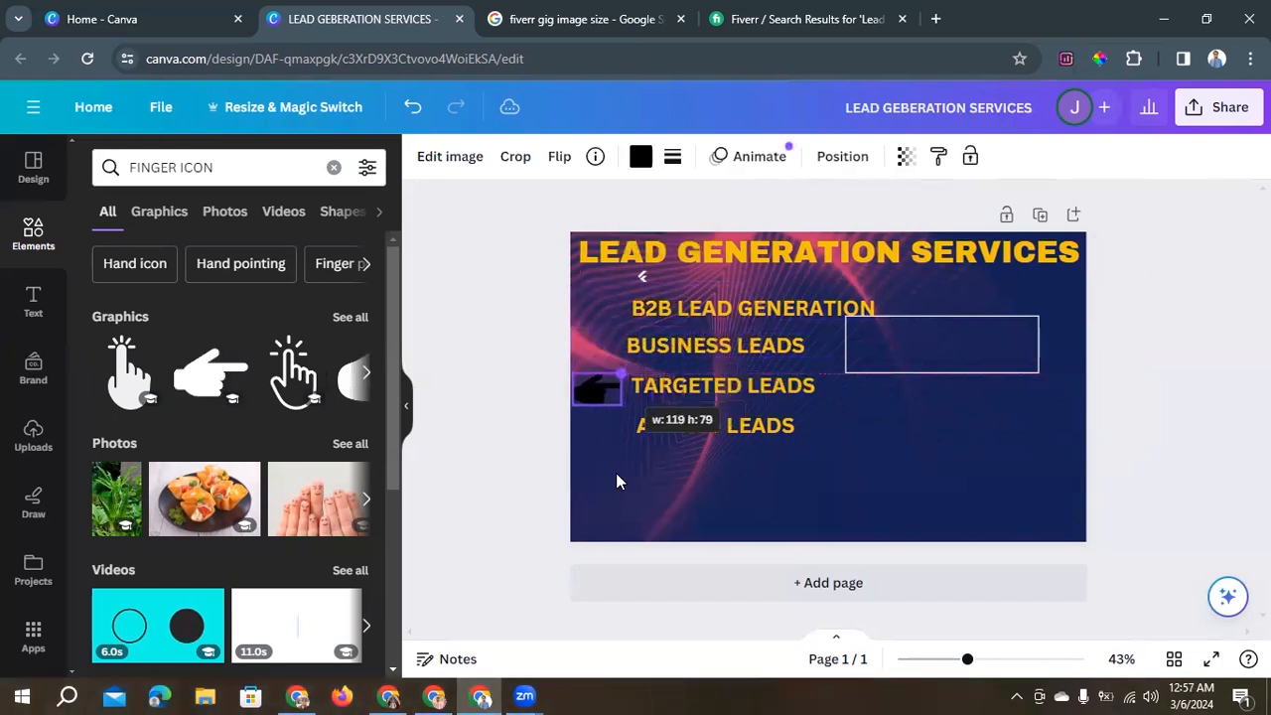
drag(615, 481, 621, 476)
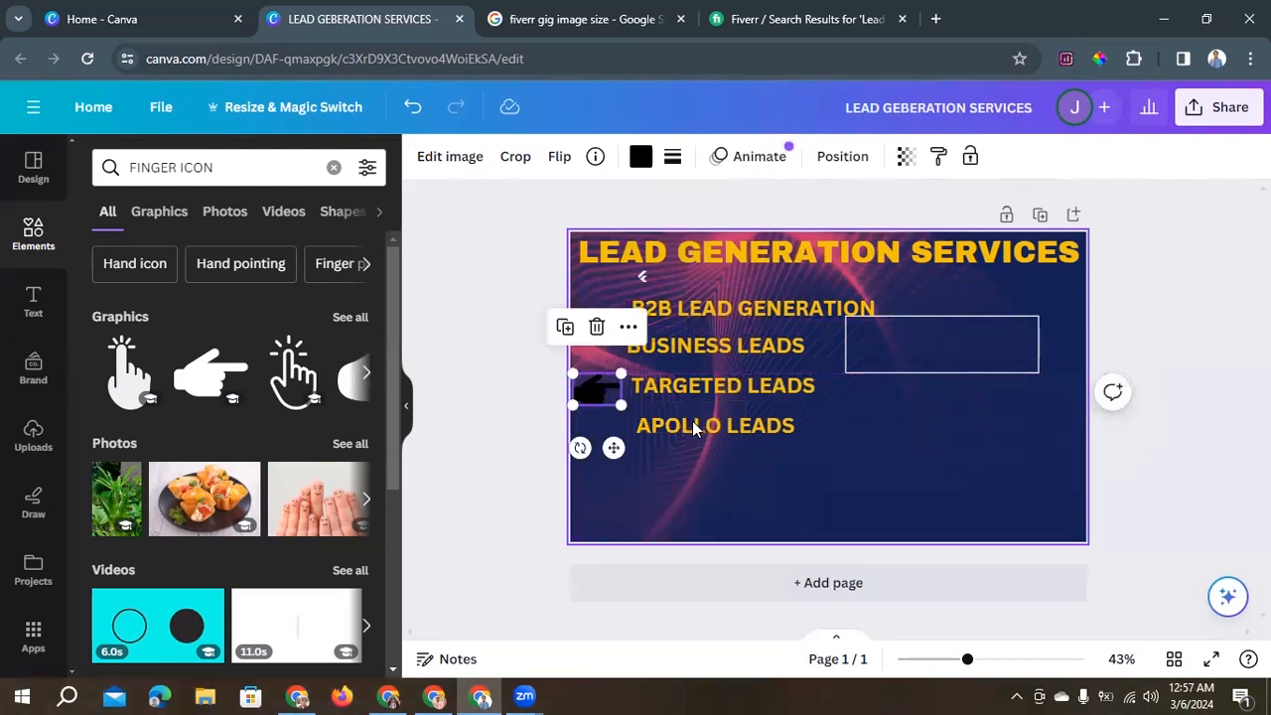
click(720, 485)
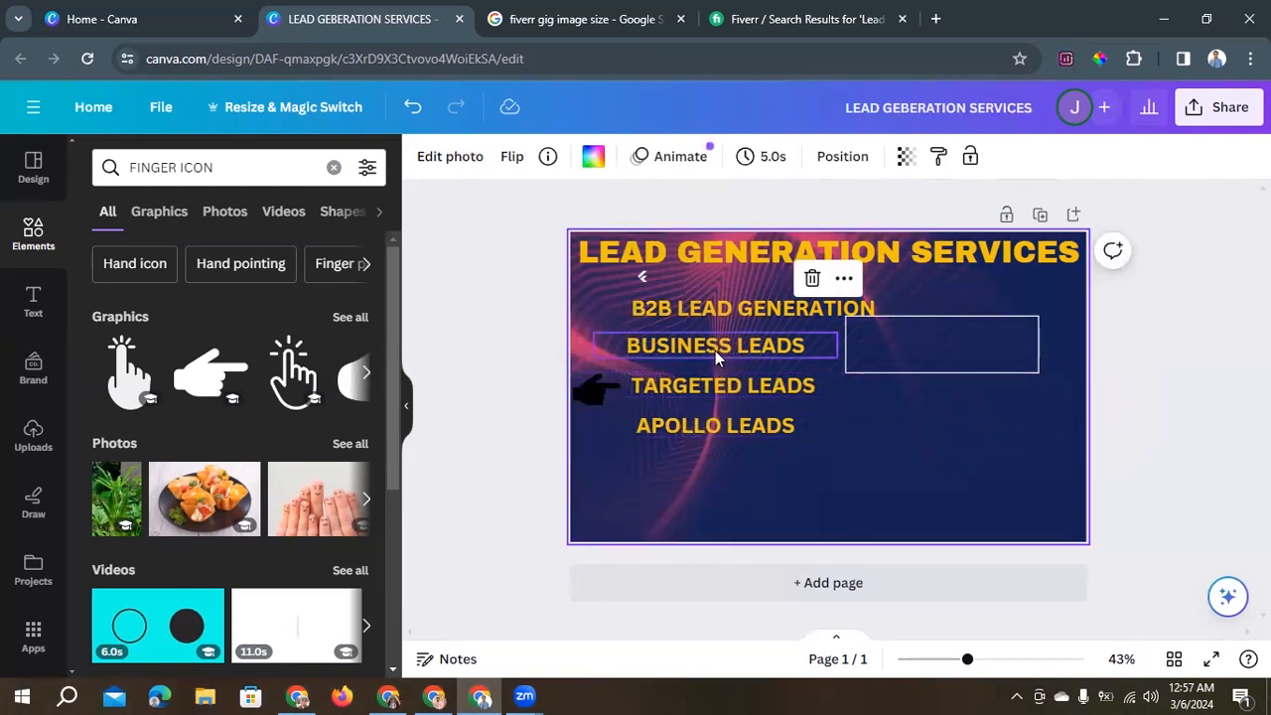
Shift the B2B LEAD GENERATION and BUSINESS LEADS subheadings right and place the pointing hand in front of B2B LEAD GENERATION.
drag(735, 350, 763, 350)
drag(716, 313, 733, 314)
drag(603, 319, 606, 309)
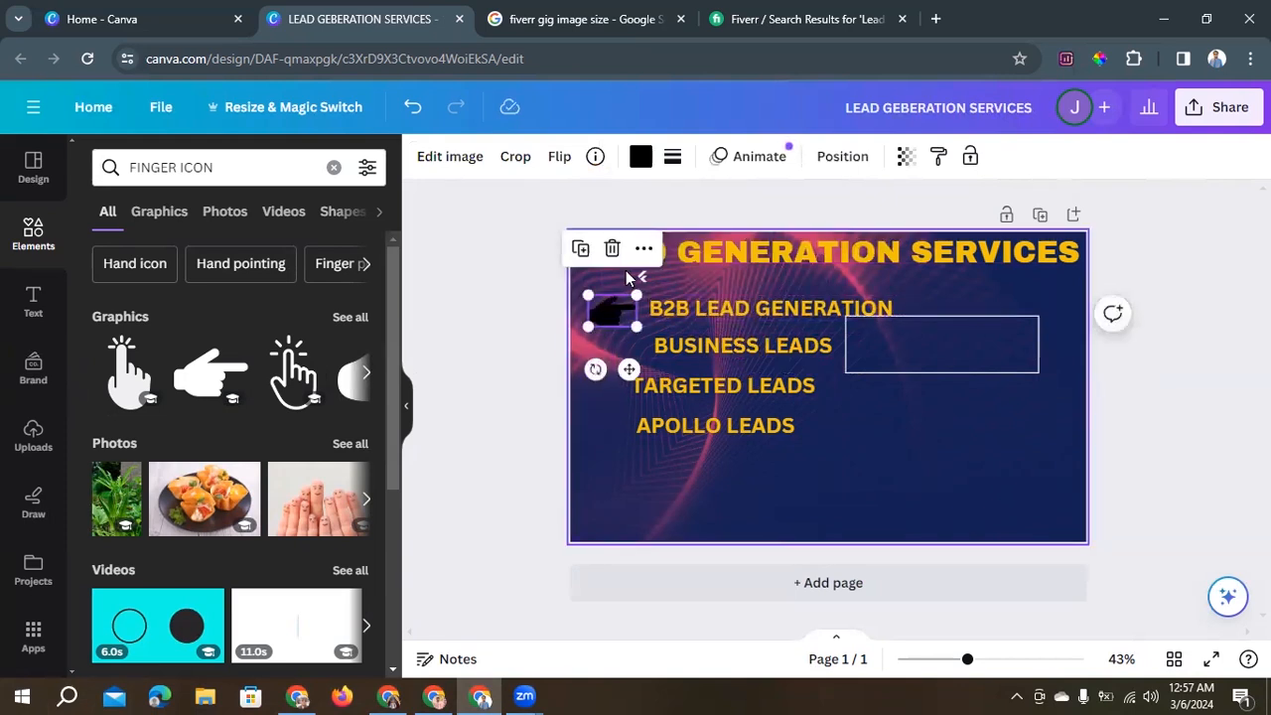
Try white and dark blue on the pointing hand, check the Fiverr examples, color it teal blue and shrink it slightly.
click(643, 159)
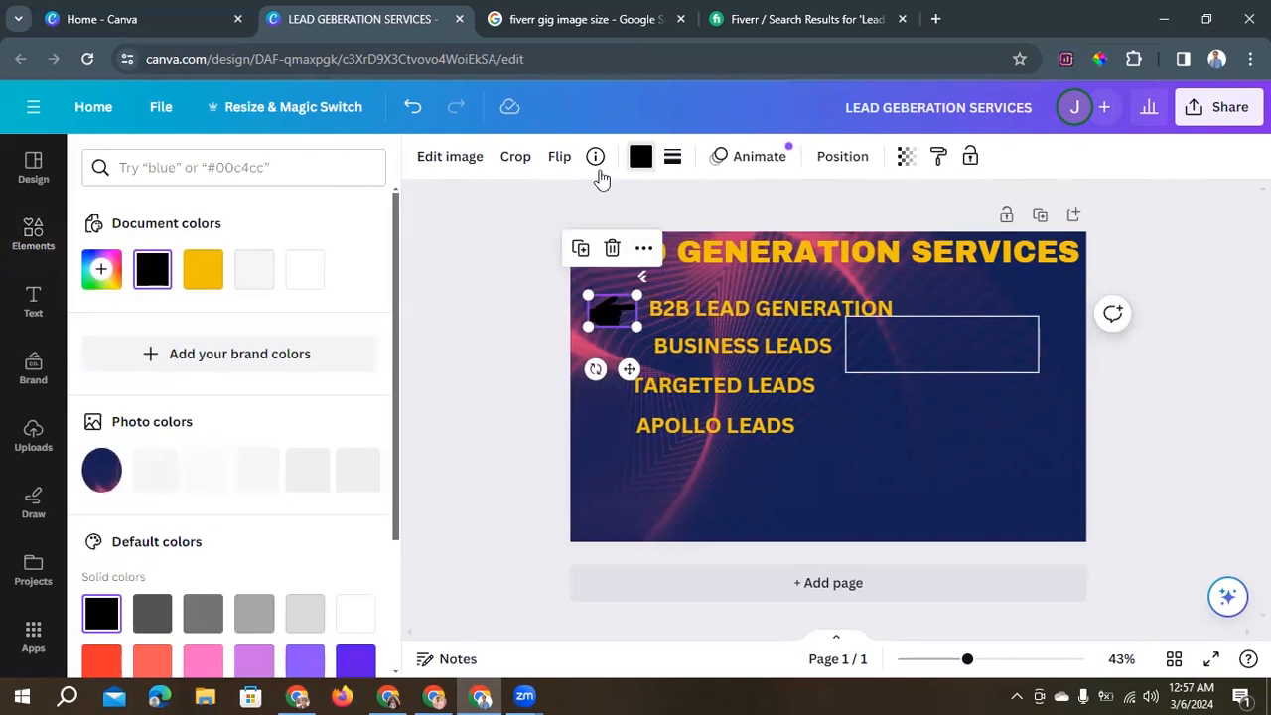
click(293, 279)
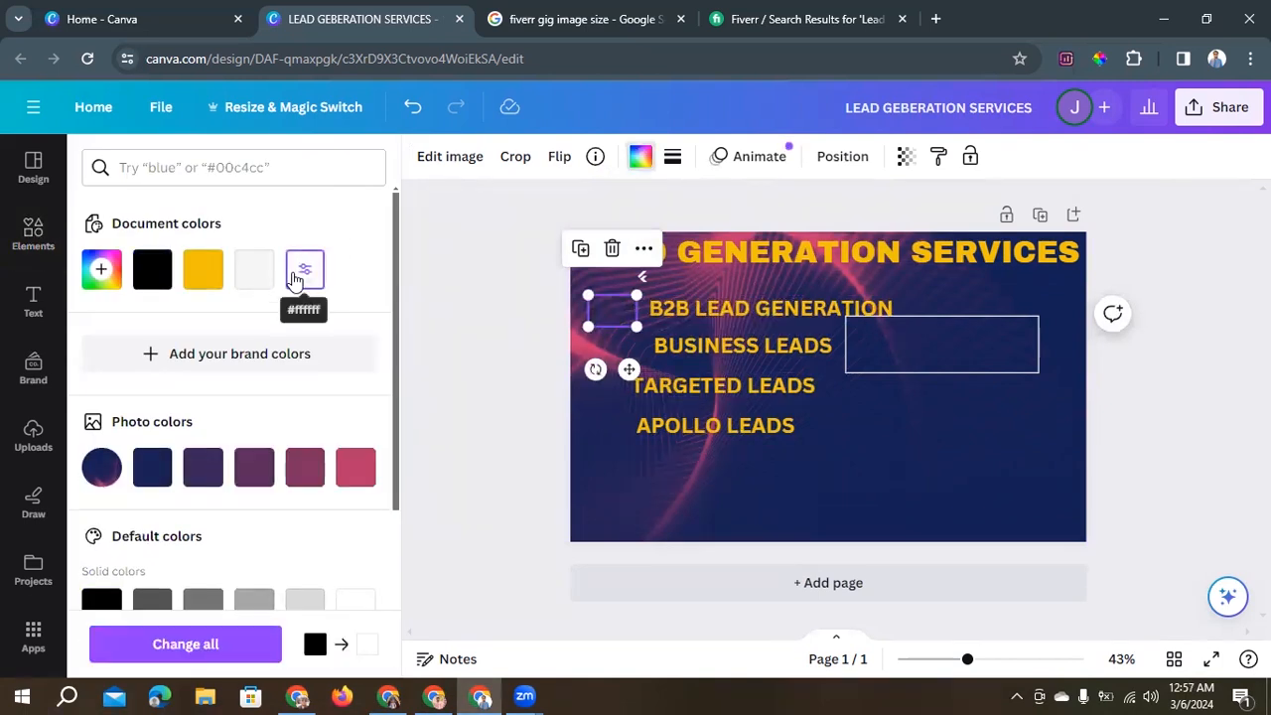
scroll(218, 497, down, 1)
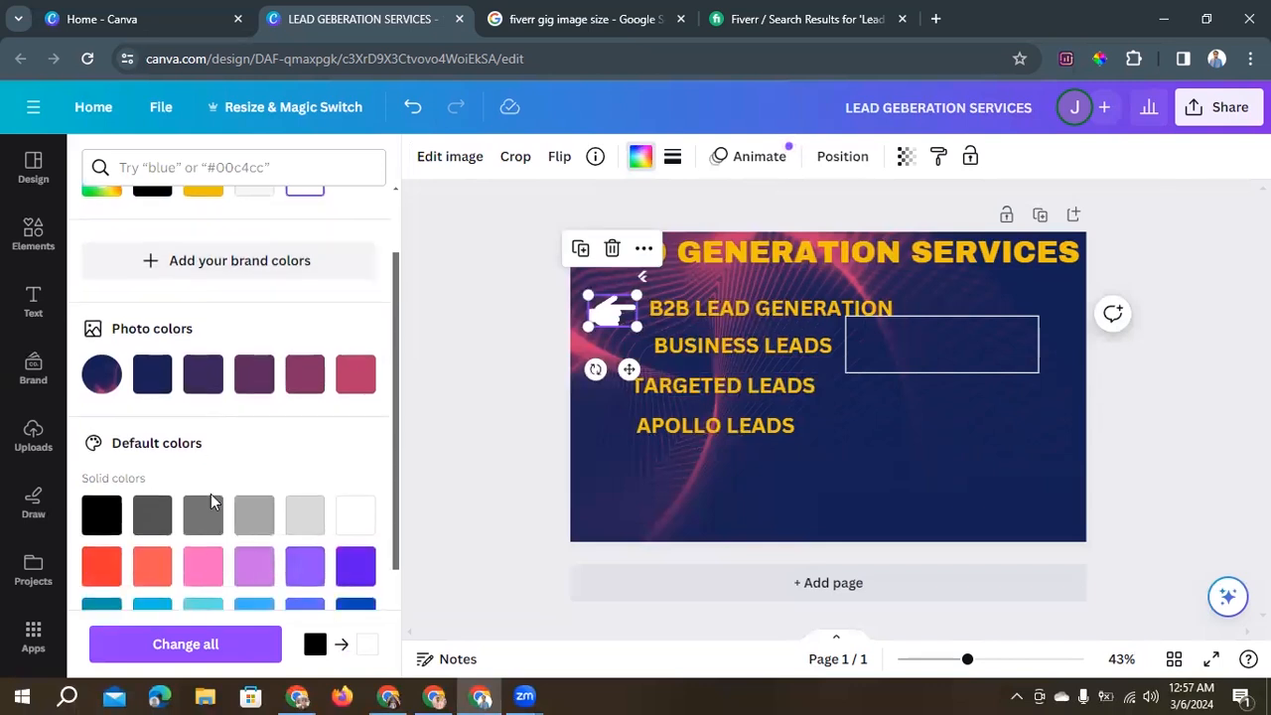
scroll(240, 526, down, 2)
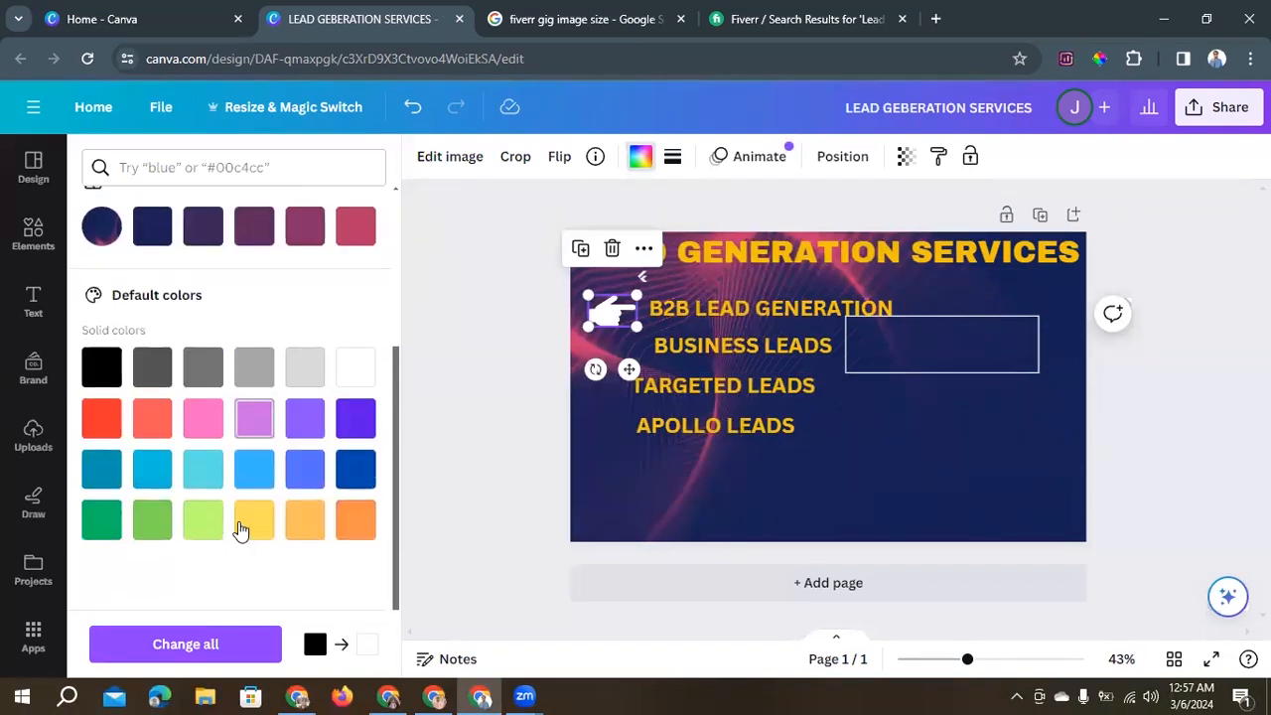
click(354, 467)
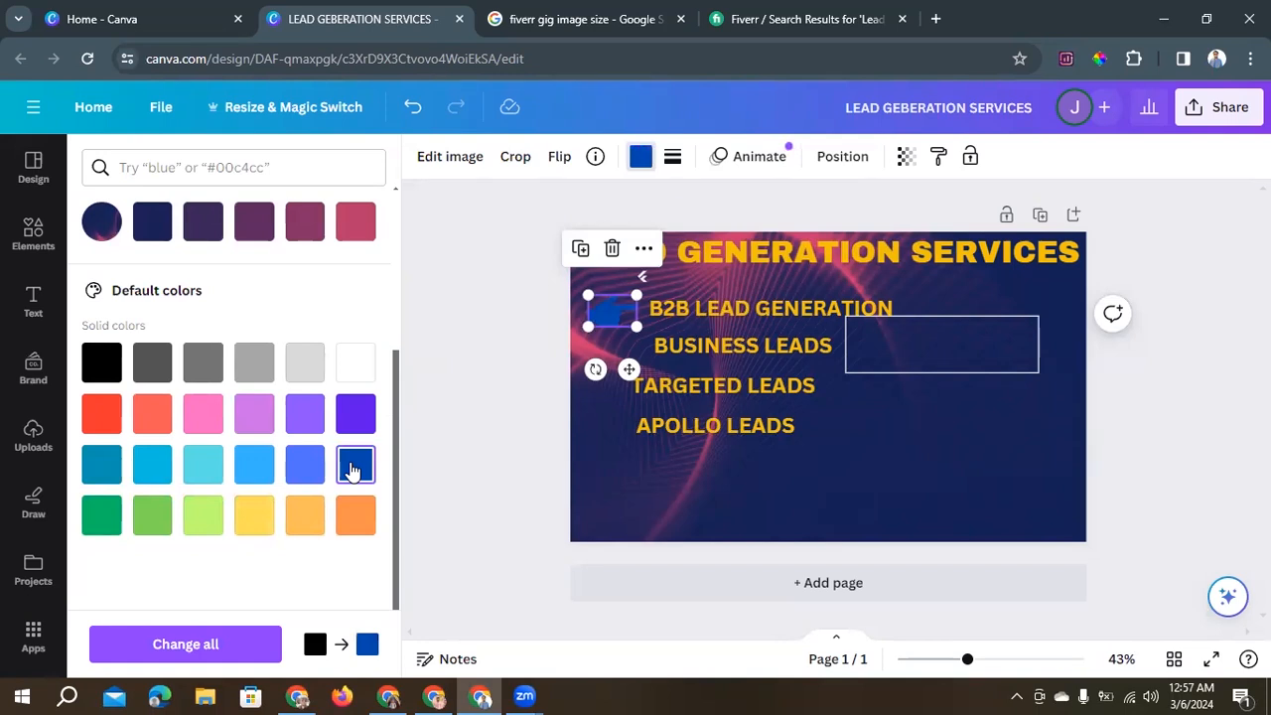
click(814, 12)
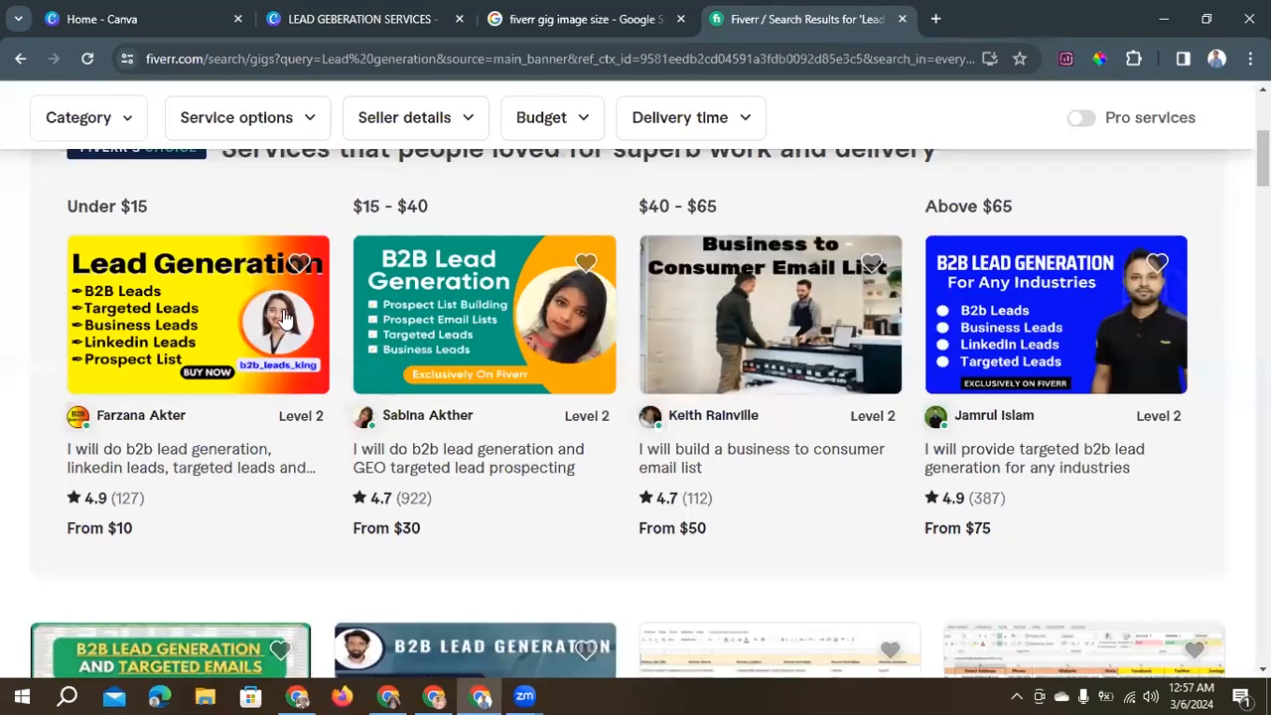
click(516, 10)
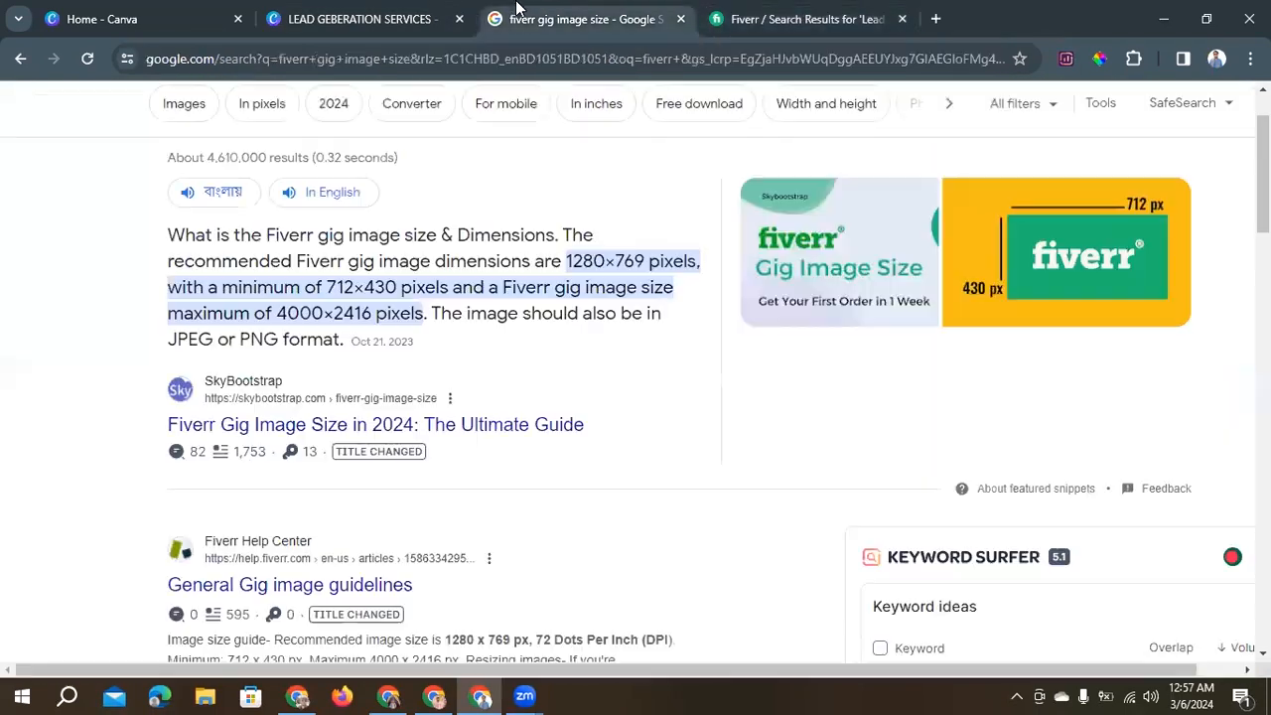
click(387, 12)
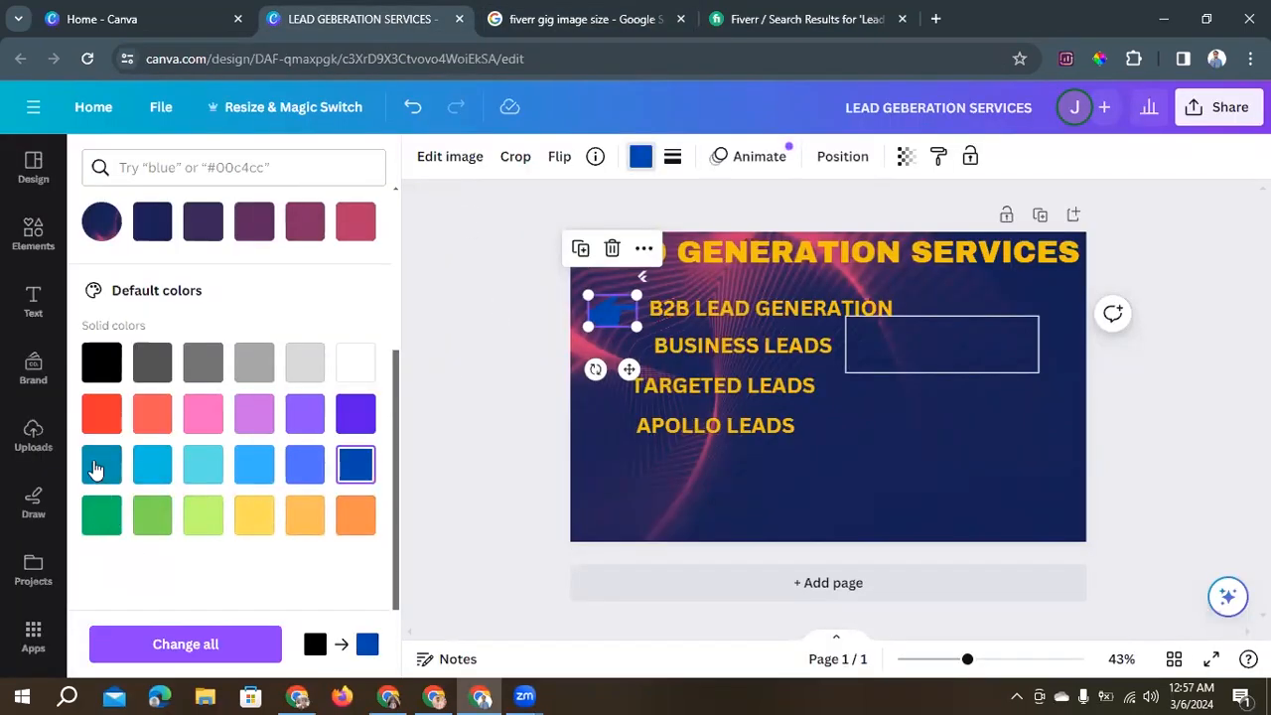
click(102, 463)
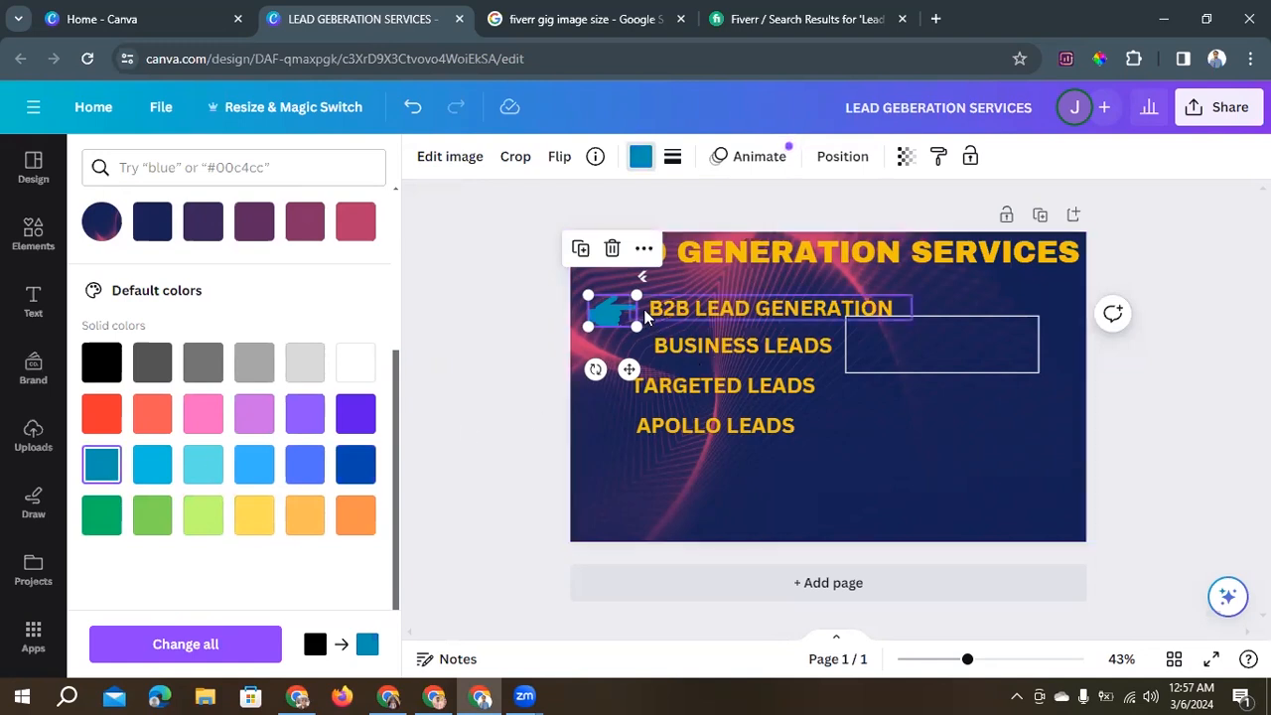
drag(626, 319, 627, 318)
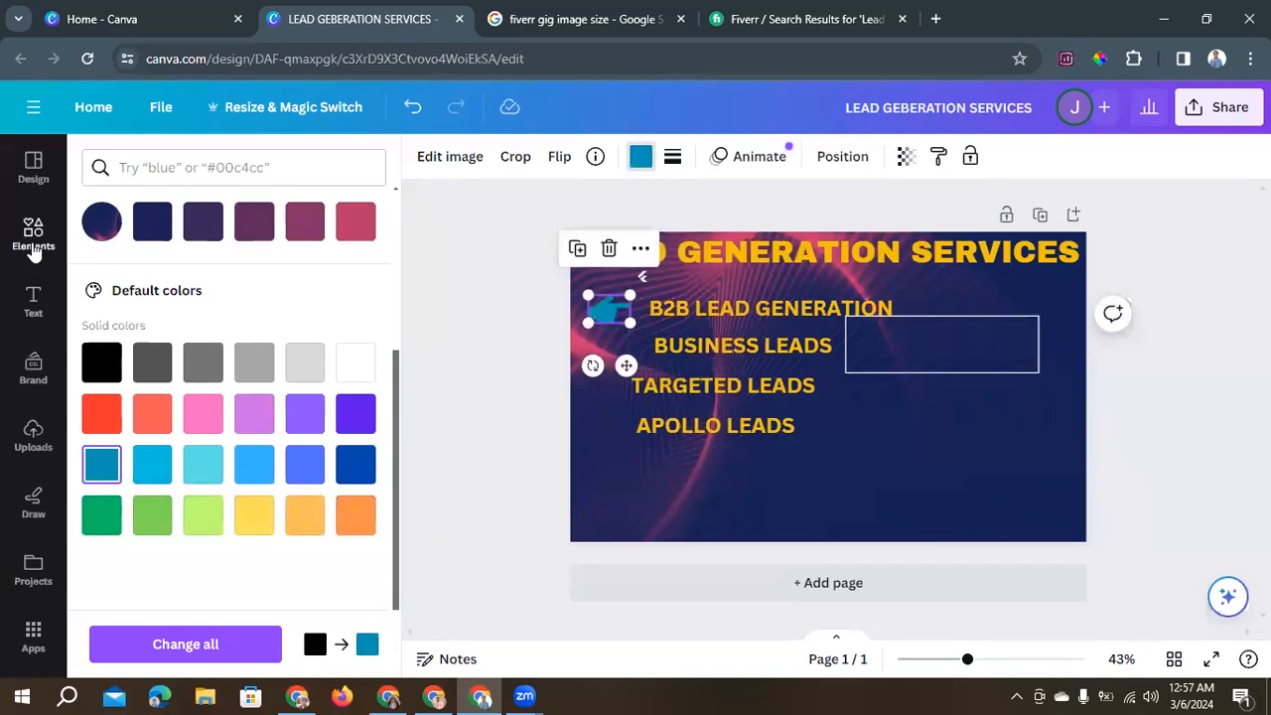
Search the design elements for FINGER ICON again and browse the graphics for another pointing hand.
click(32, 241)
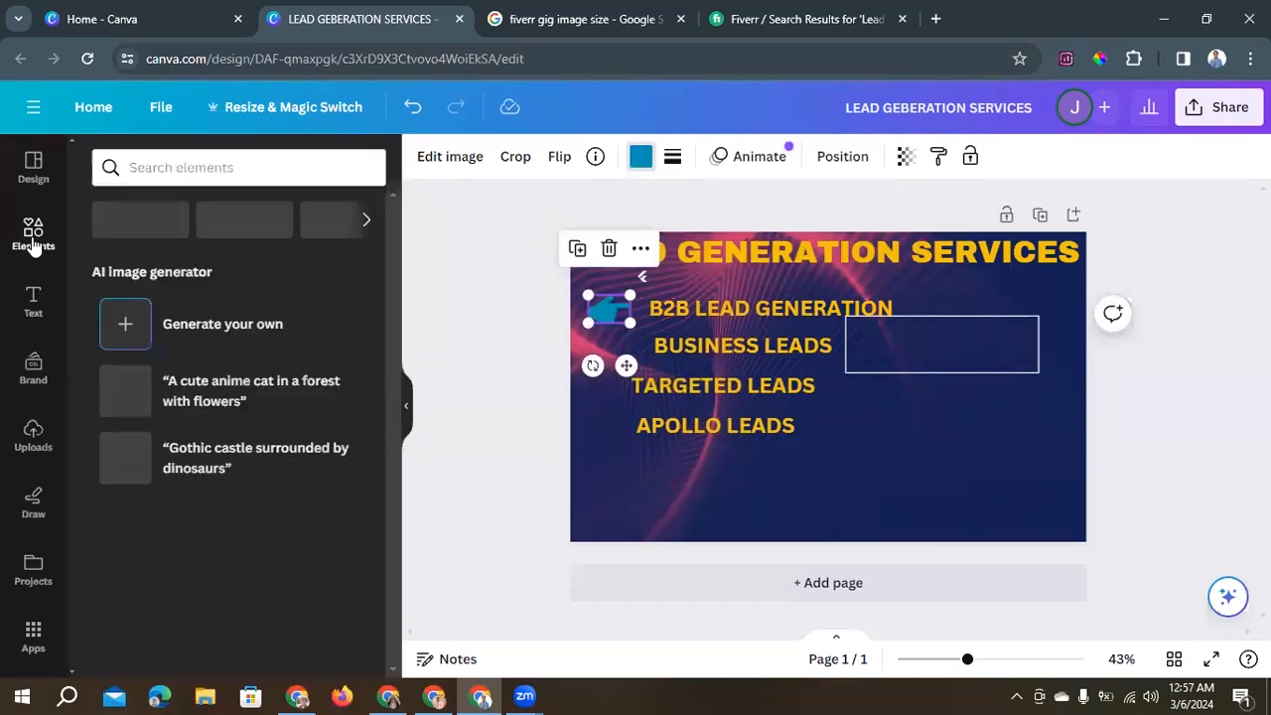
click(182, 162)
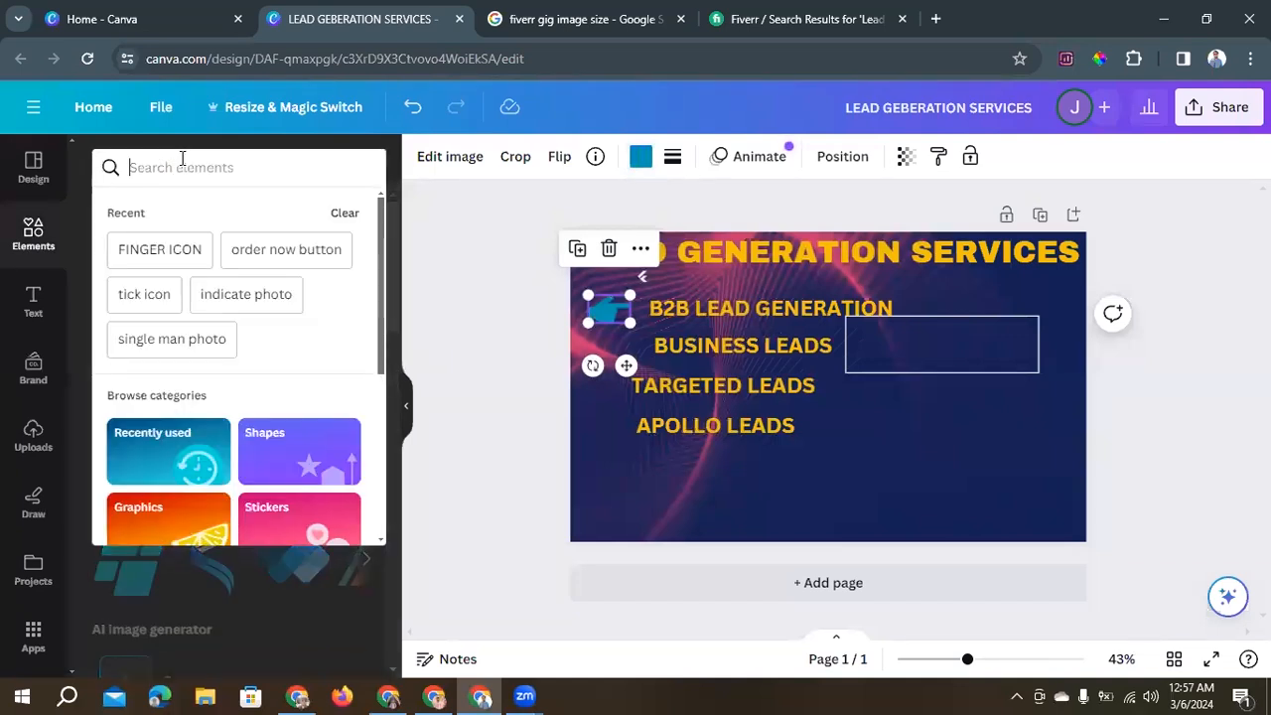
click(167, 249)
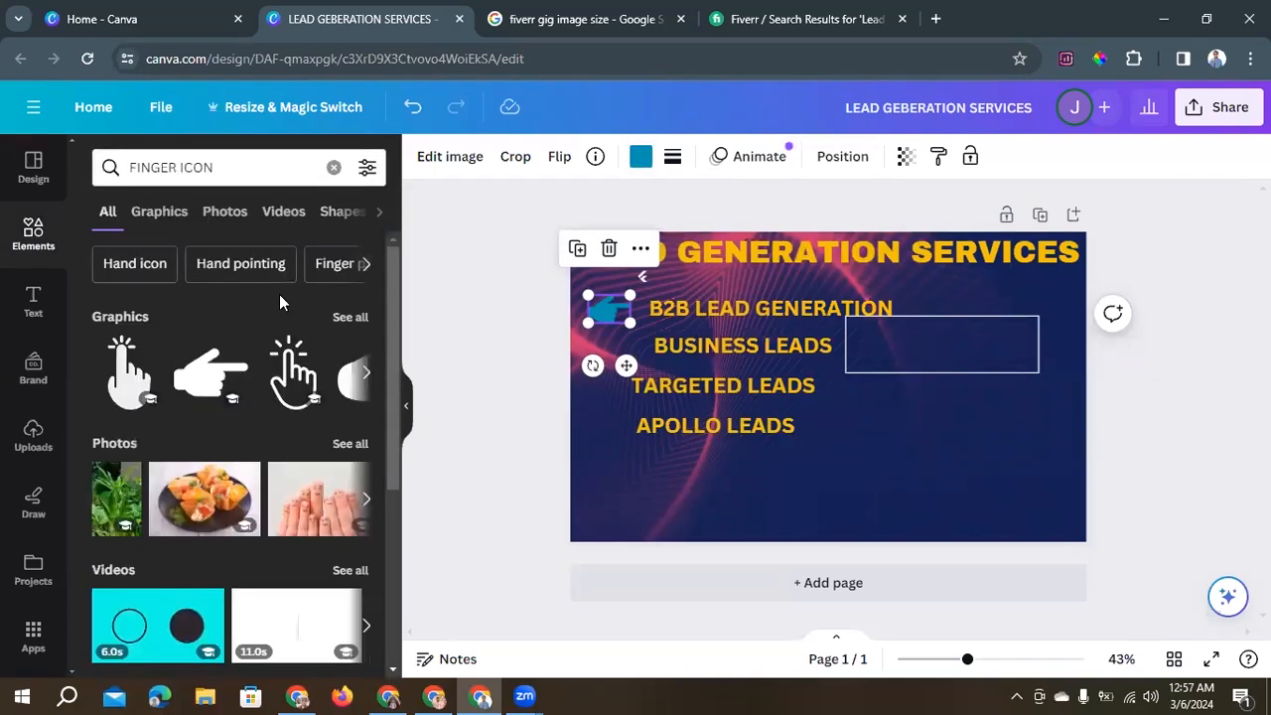
click(346, 318)
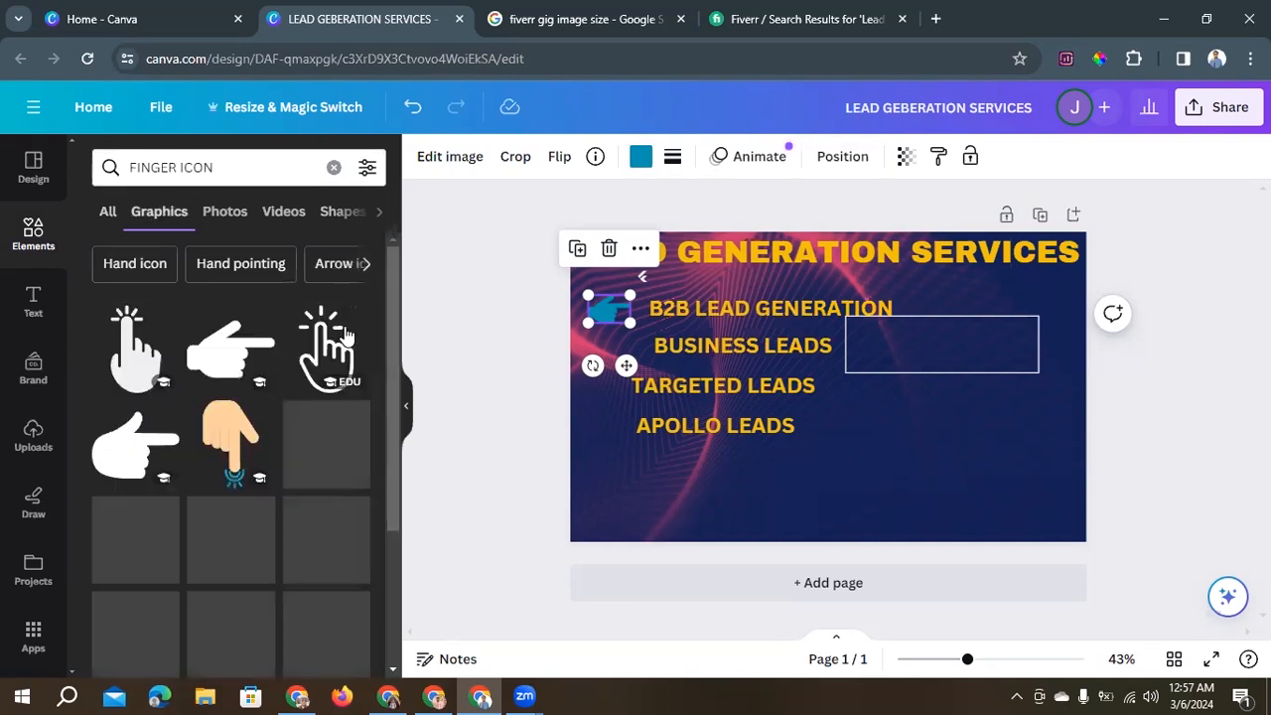
scroll(283, 425, down, 2)
scroll(283, 425, down, 3)
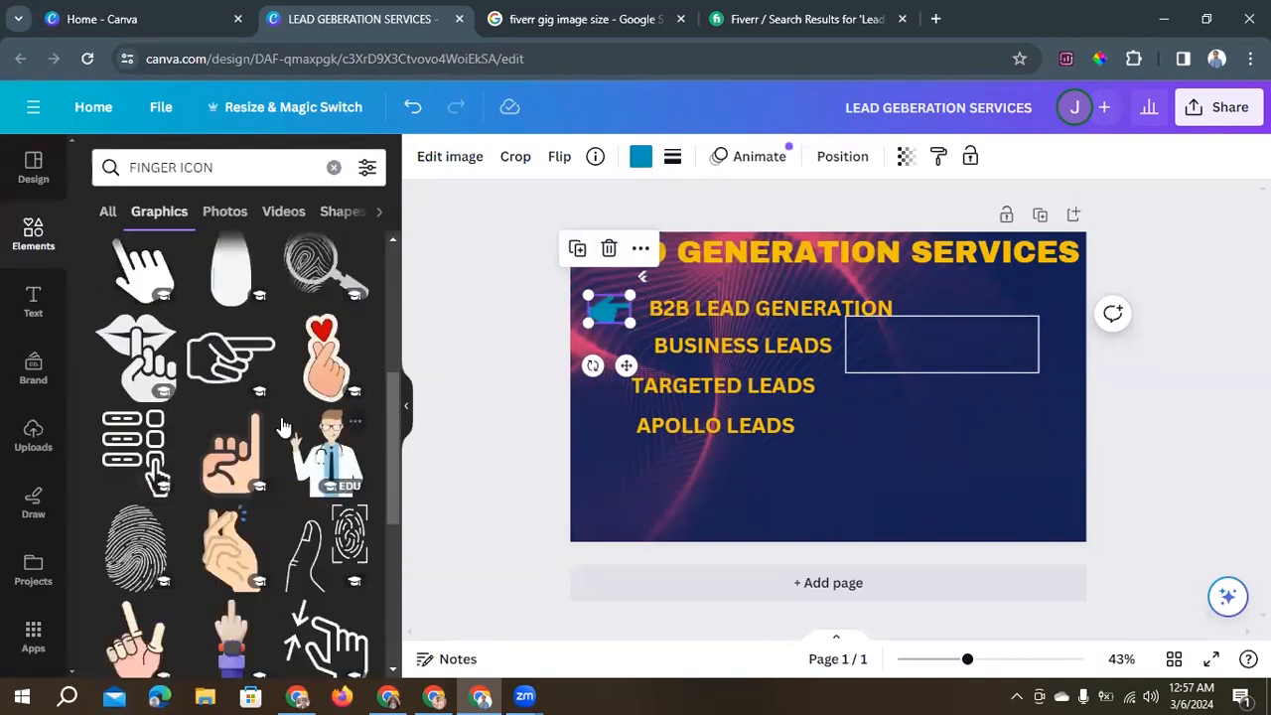
scroll(281, 420, down, 10)
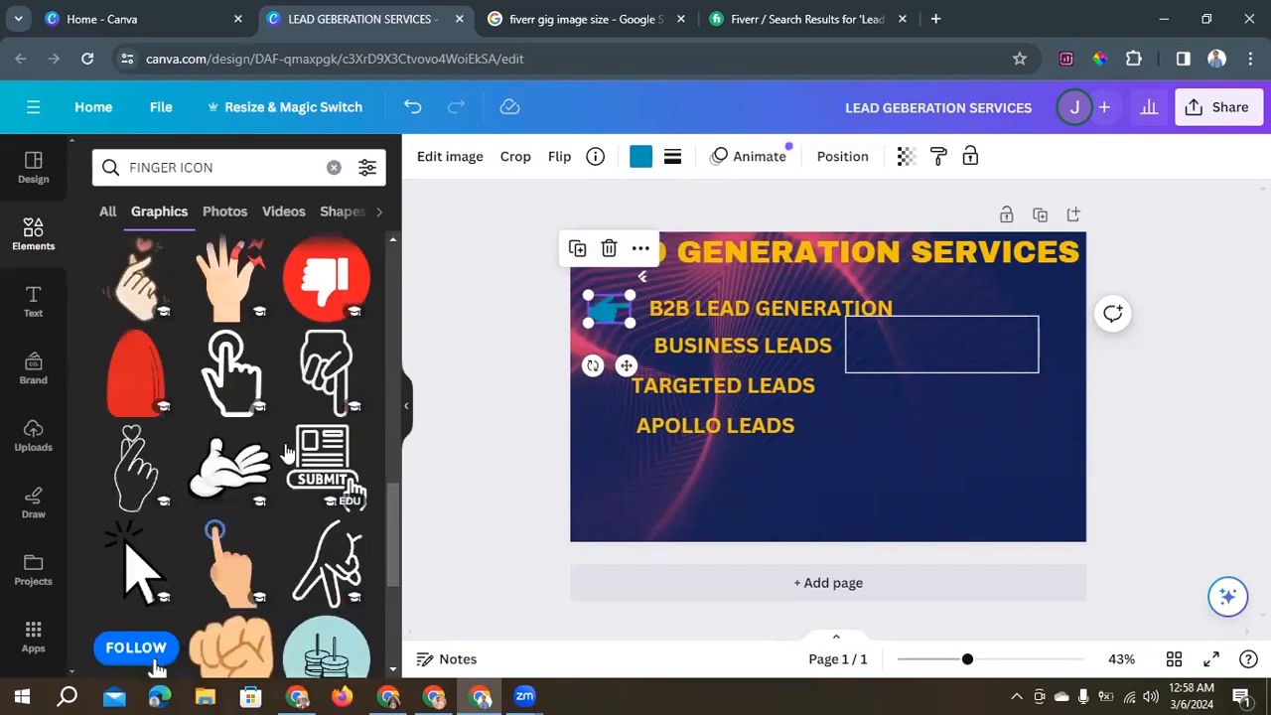
scroll(282, 437, down, 3)
scroll(289, 452, down, 3)
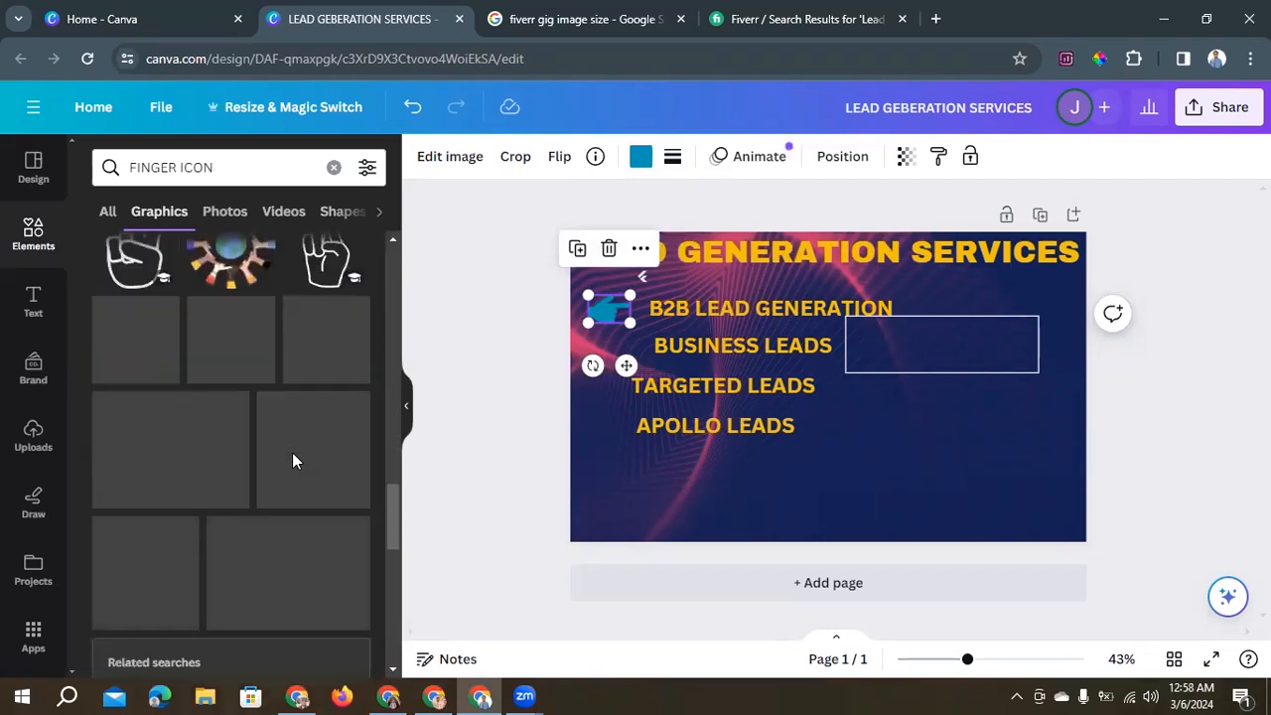
scroll(289, 480, down, 2)
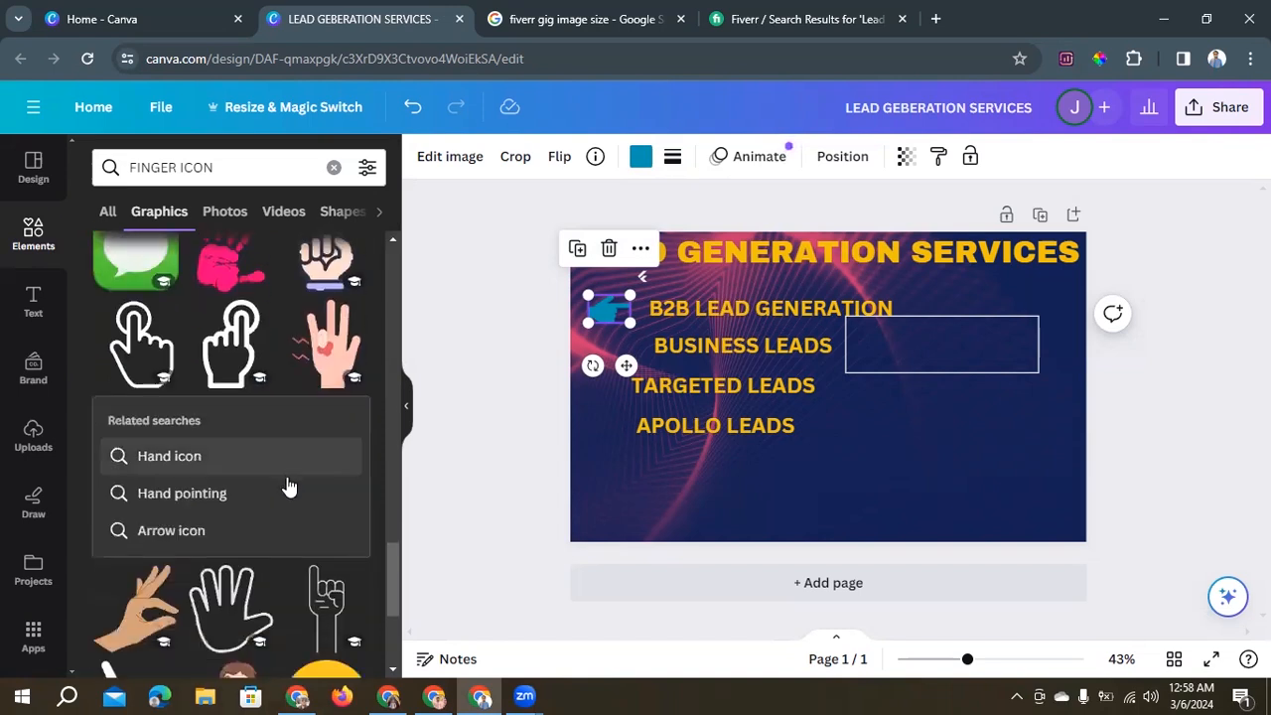
scroll(287, 487, down, 6)
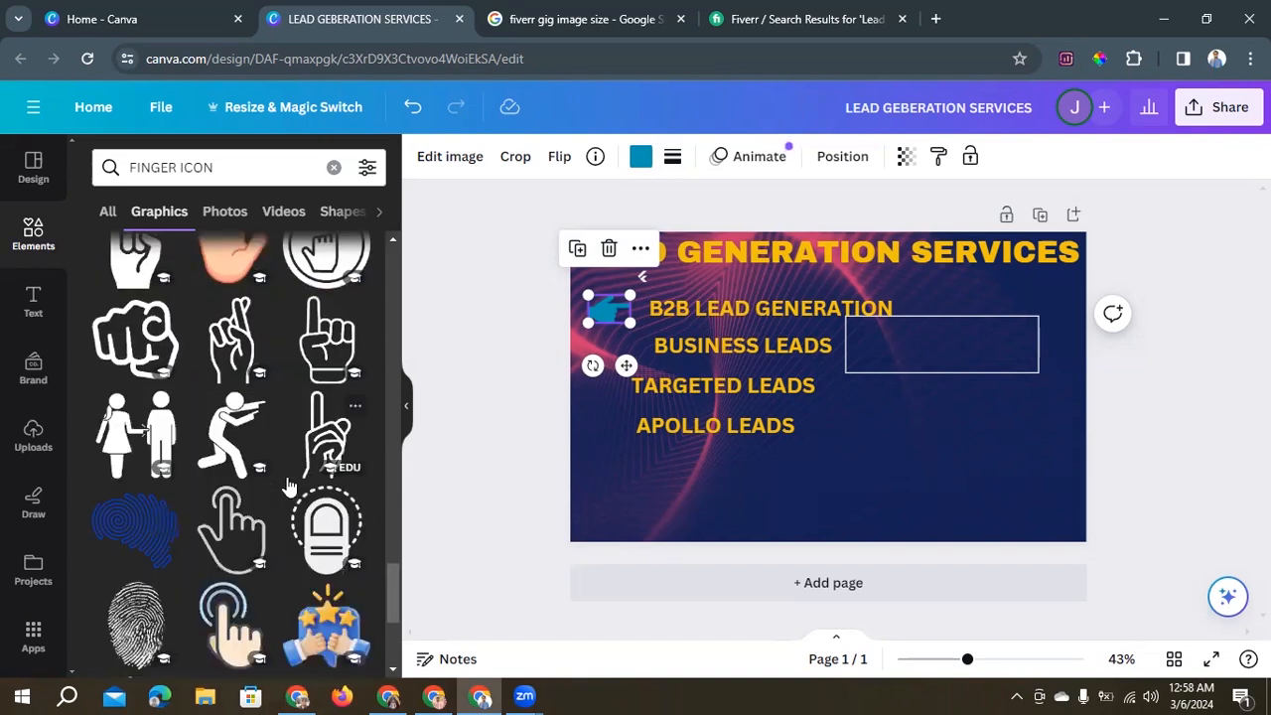
scroll(287, 491, down, 7)
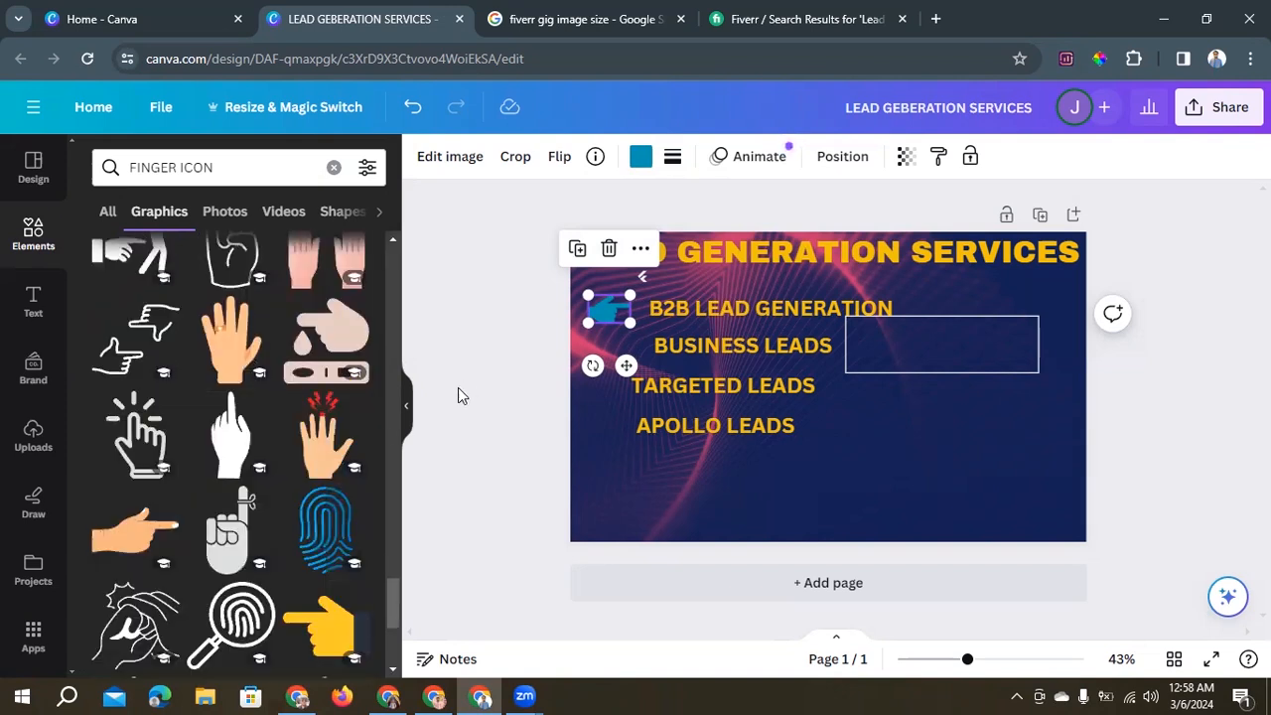
scroll(338, 511, down, 1)
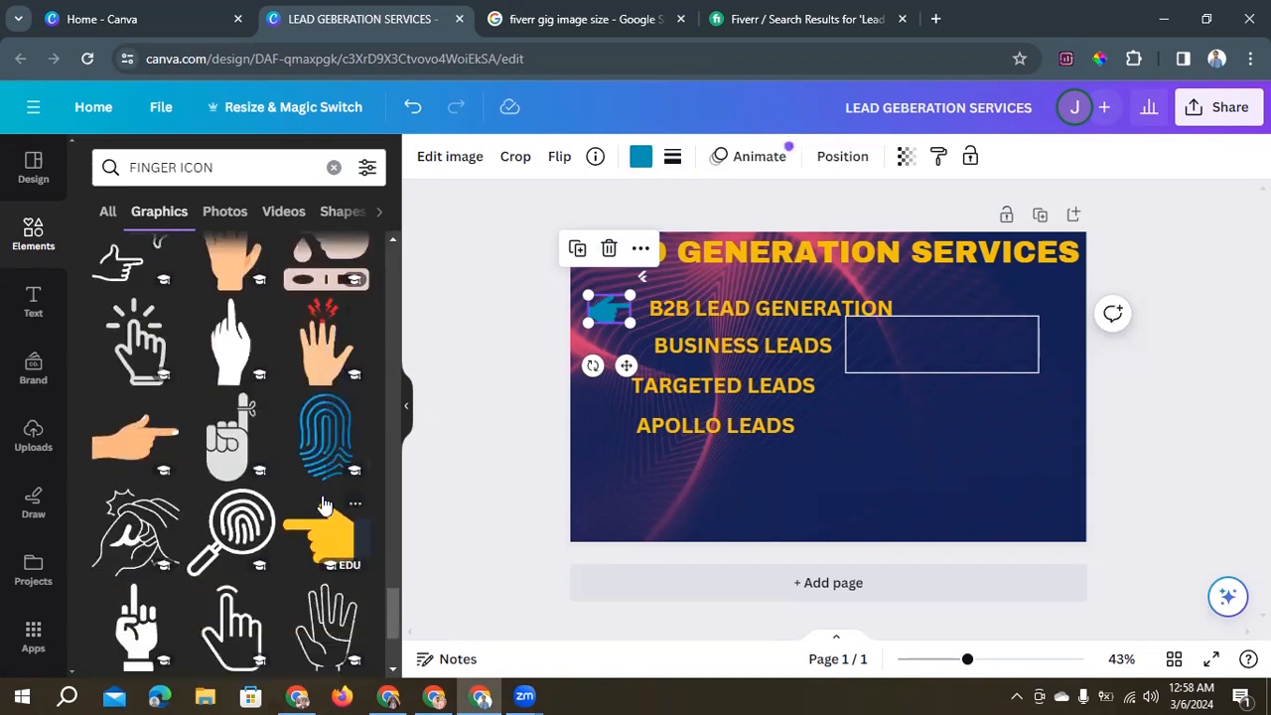
Delete the teal blue pointing hand in front of B2B LEAD GENERATION.
click(443, 398)
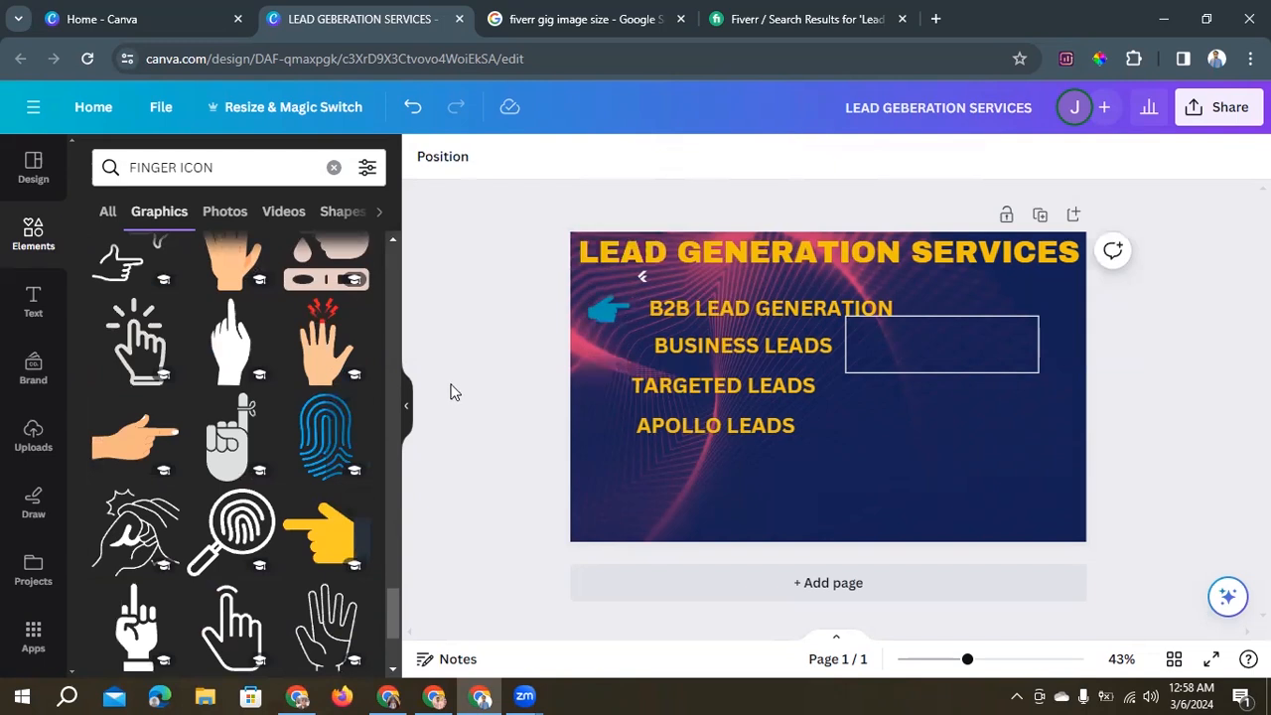
click(625, 312)
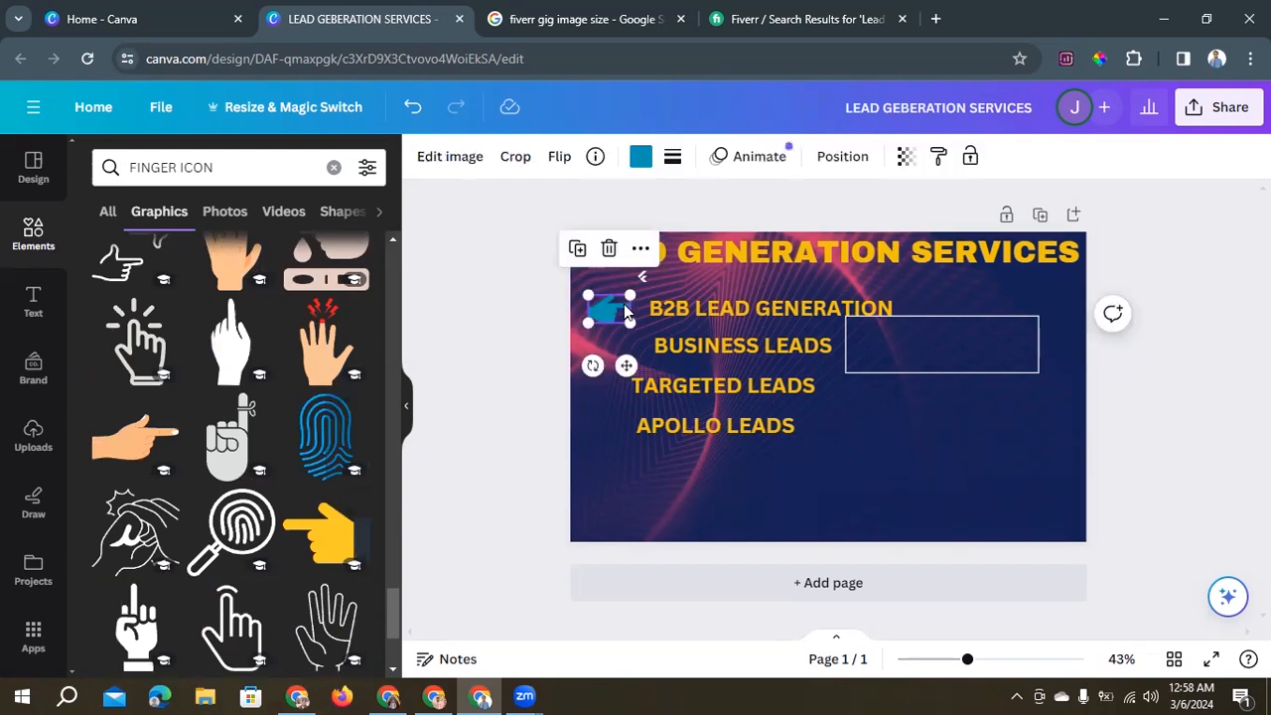
click(607, 250)
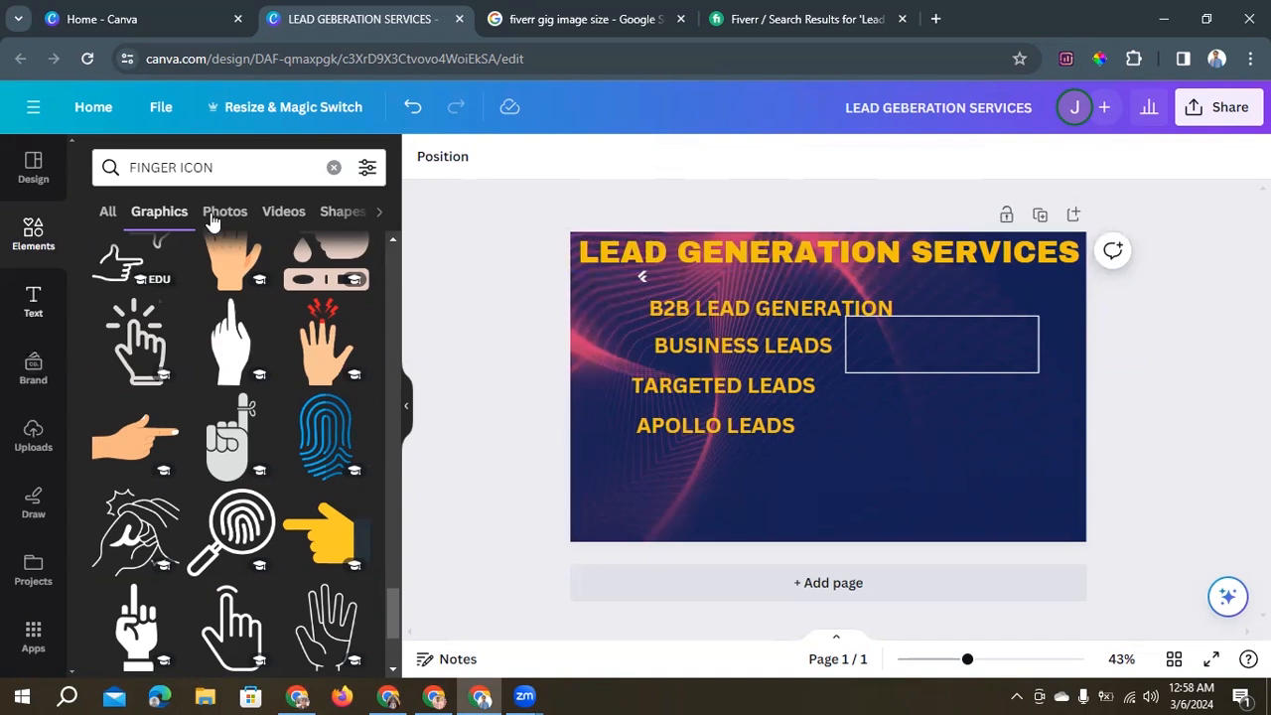
Add the recently used green check mark graphic, shrink it to icon size and place it in front of B2B LEAD GENERATION.
click(333, 167)
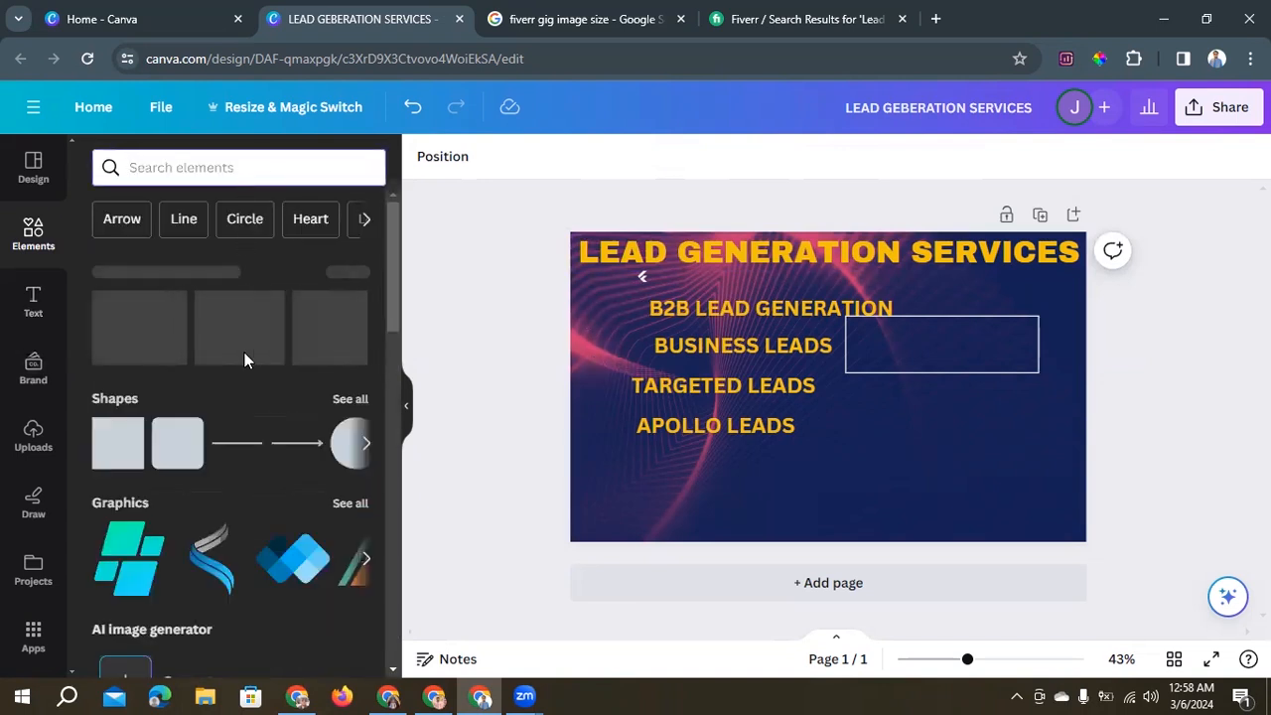
scroll(247, 383, down, 1)
scroll(249, 388, up, 1)
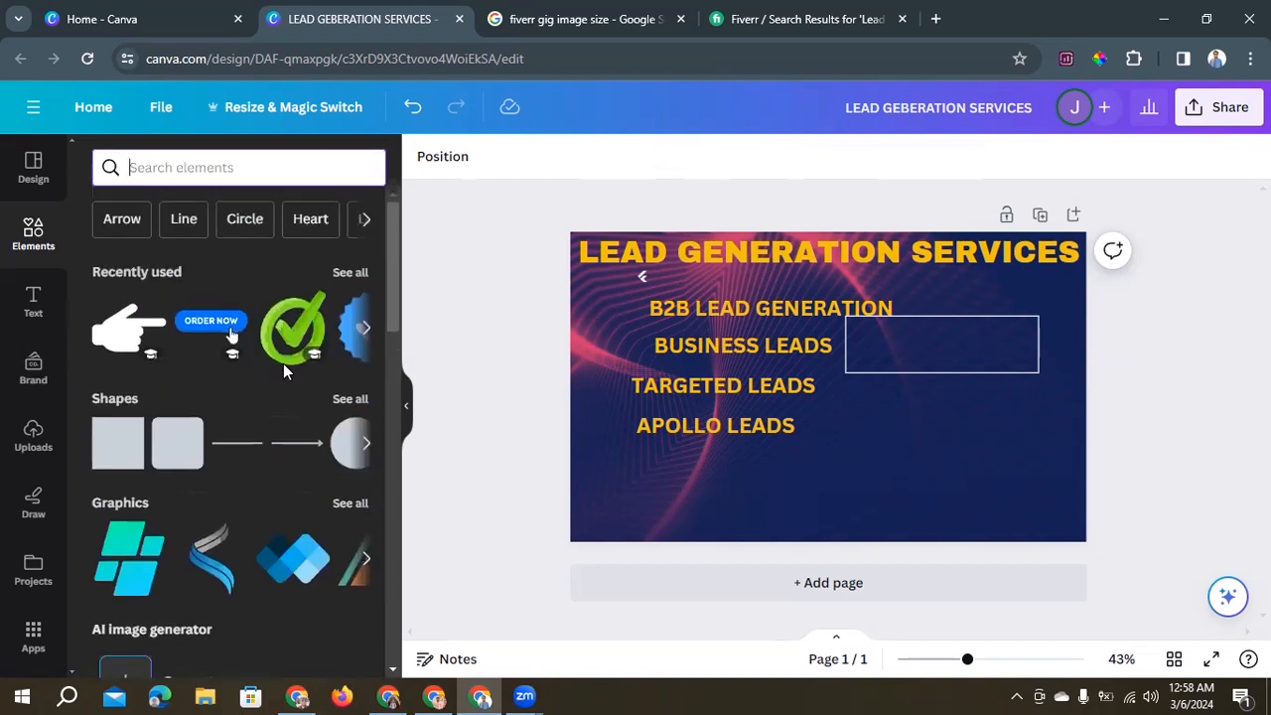
drag(291, 328, 596, 304)
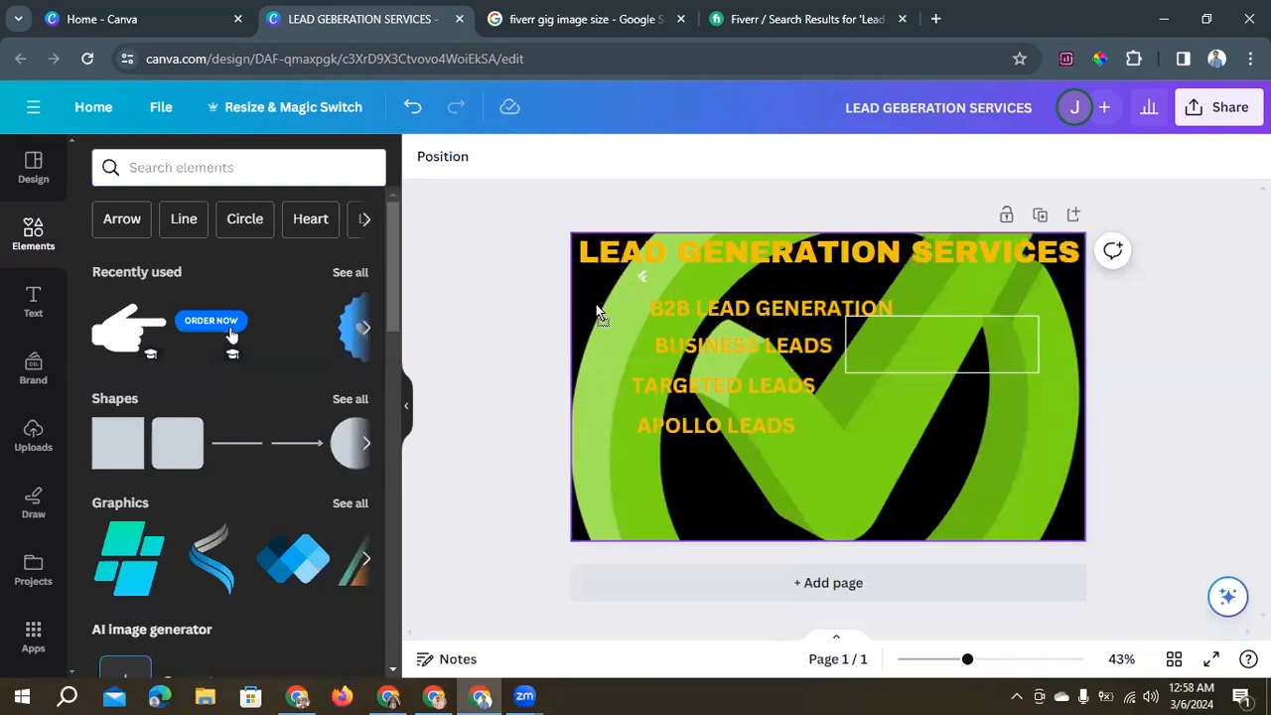
drag(581, 406, 702, 474)
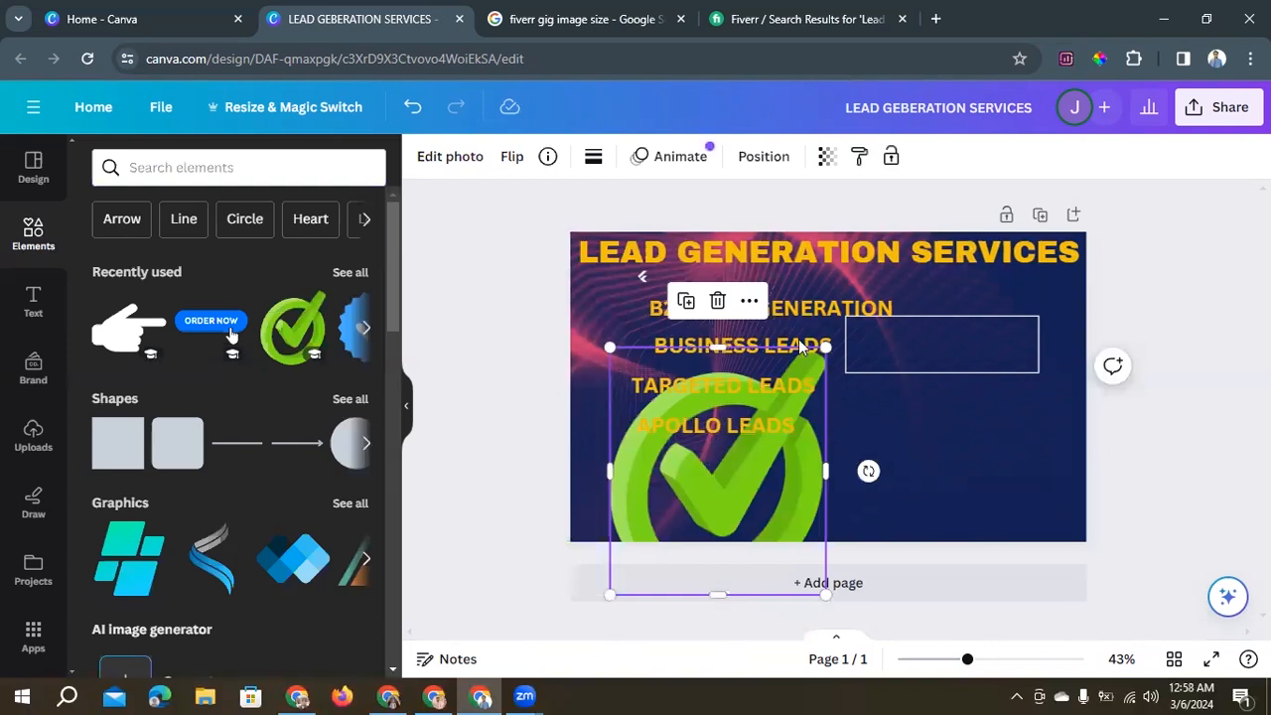
drag(767, 418, 679, 477)
drag(665, 523, 651, 461)
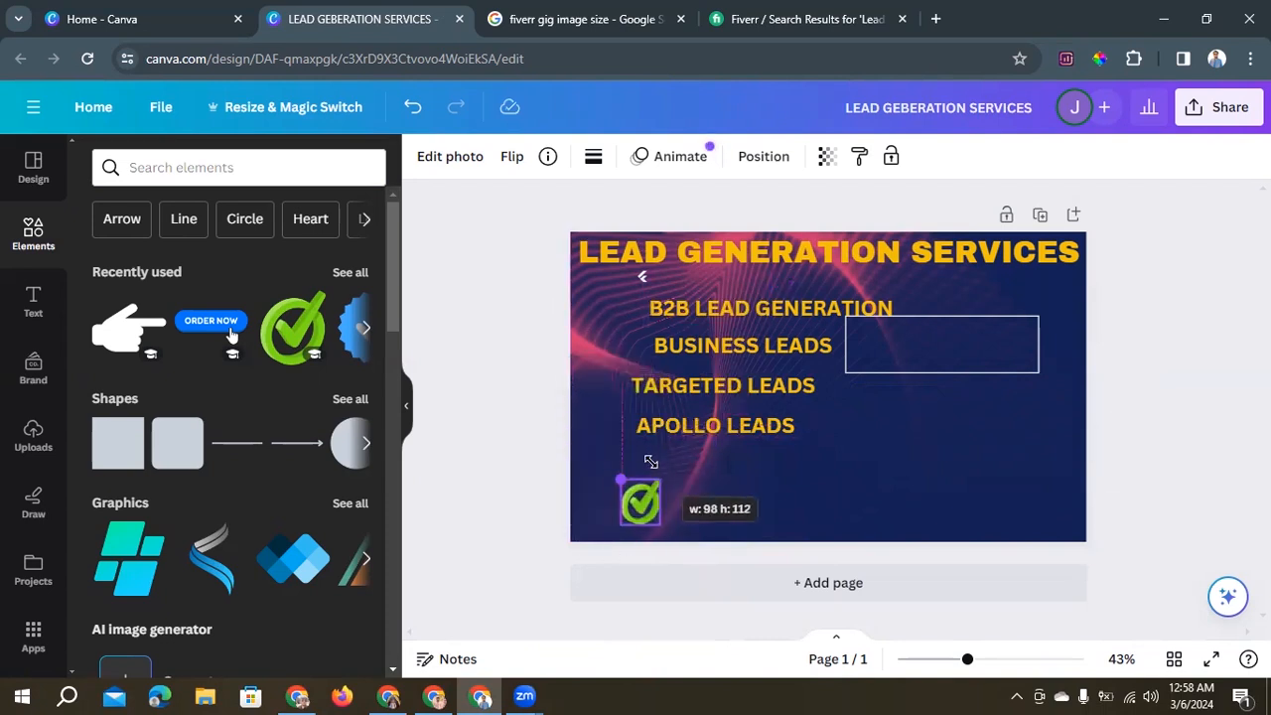
drag(640, 511, 634, 295)
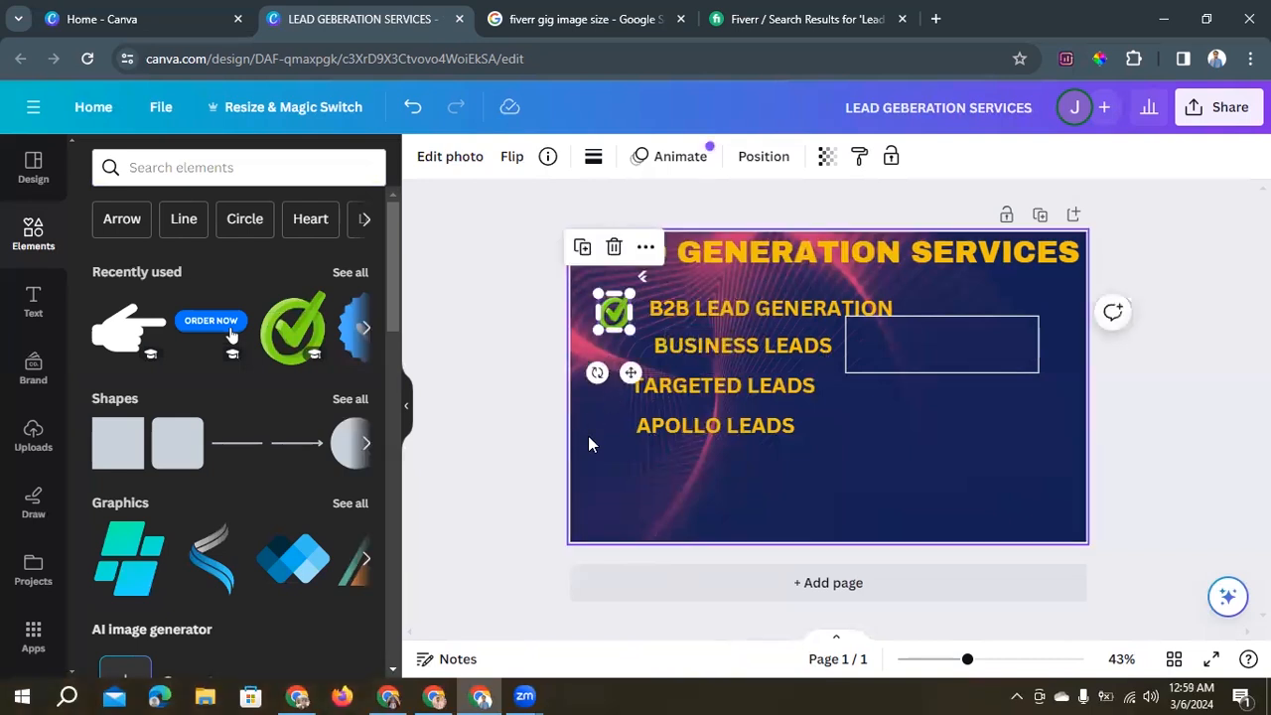
Duplicate the green check mark three times so each of the four subheadings has one.
click(589, 438)
click(622, 321)
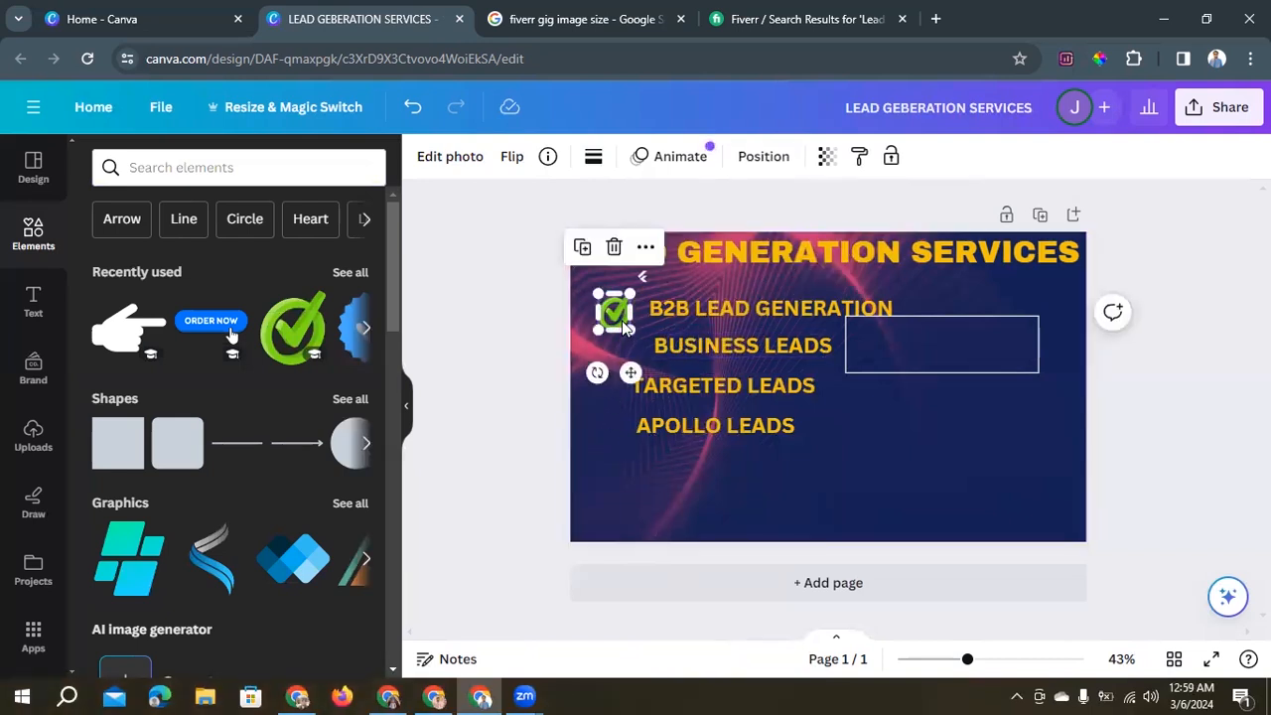
click(585, 253)
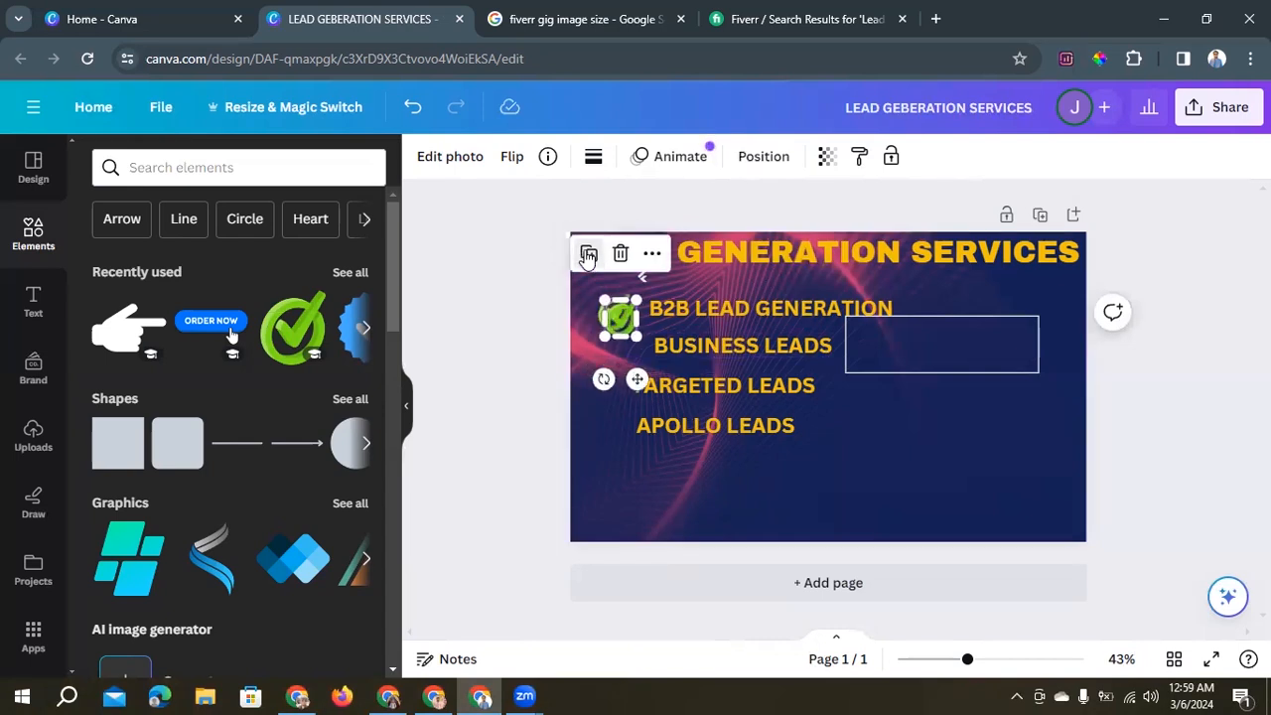
click(588, 255)
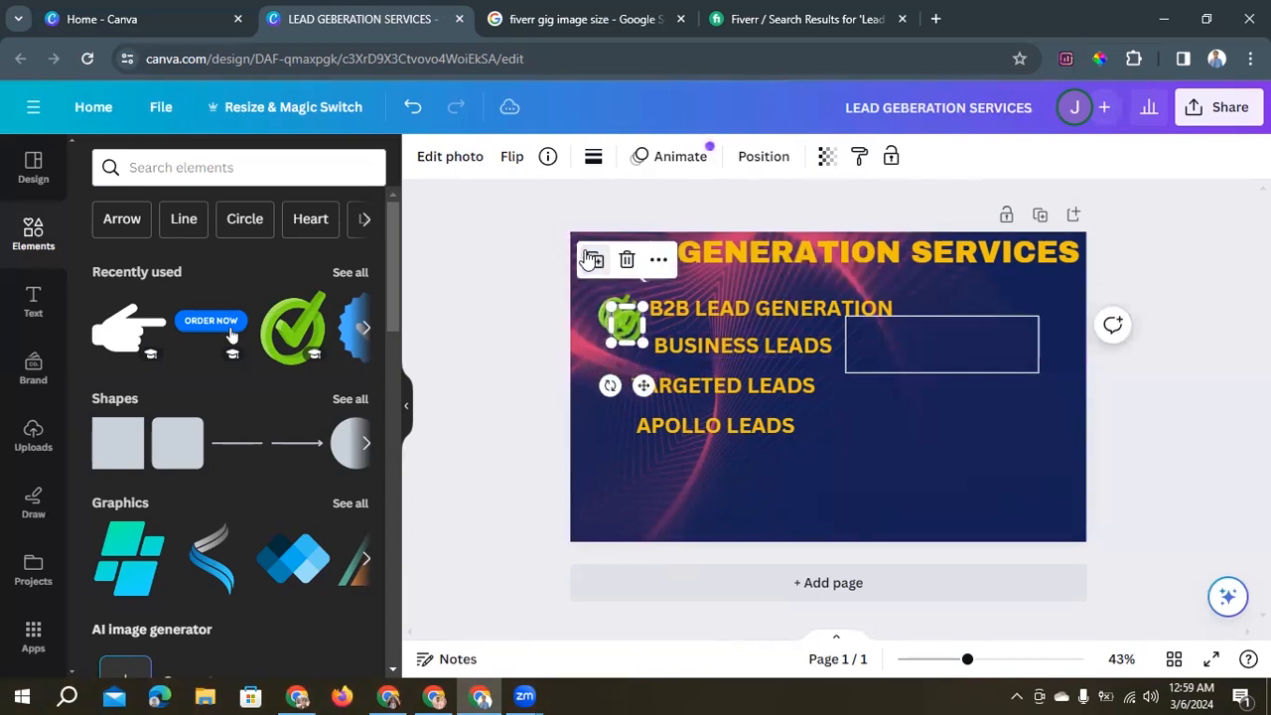
click(591, 259)
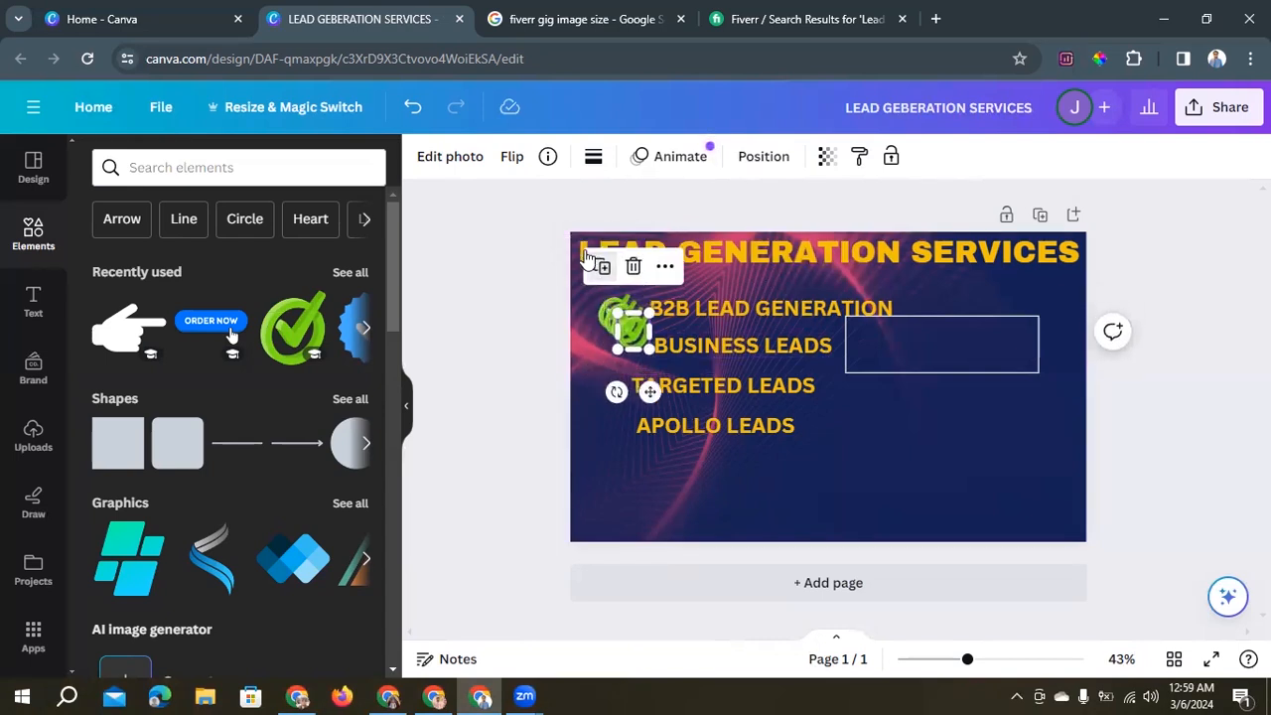
click(786, 494)
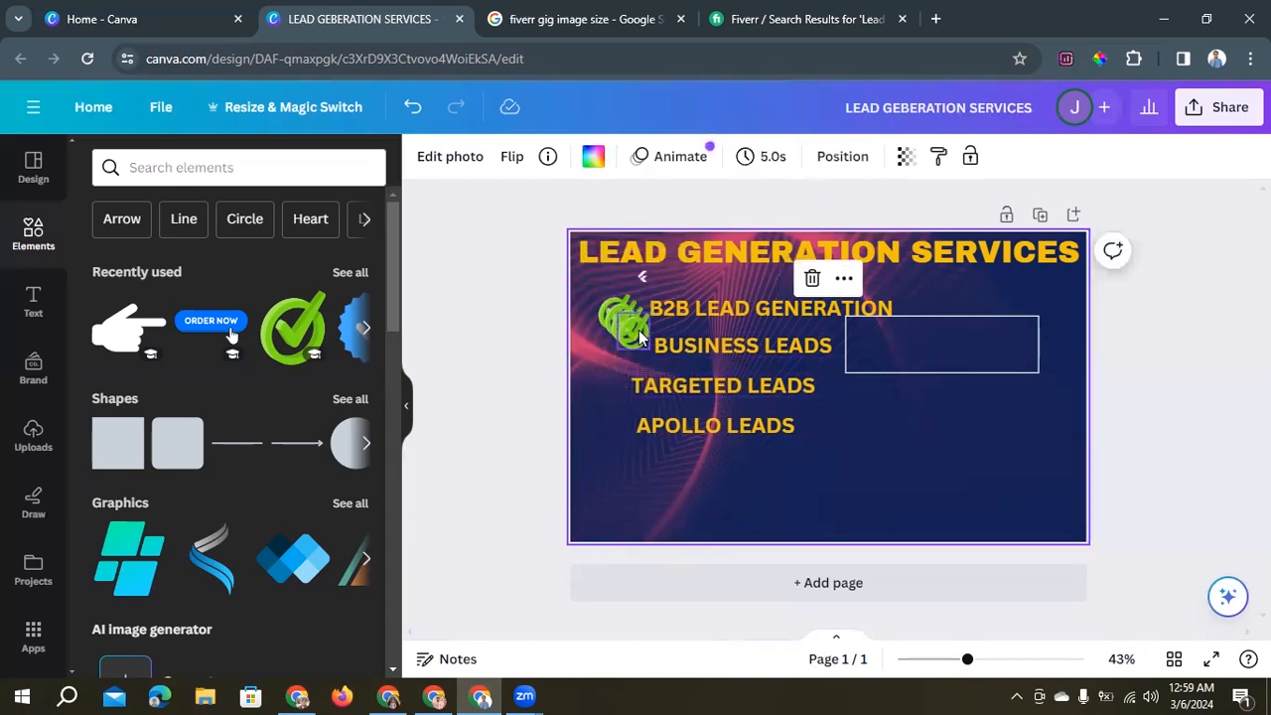
Distribute the four check marks in a column in front of the B2B LEAD GENERATION, BUSINESS LEADS, TARGETED LEADS and APOLLO LEADS subheadings.
drag(626, 323, 599, 421)
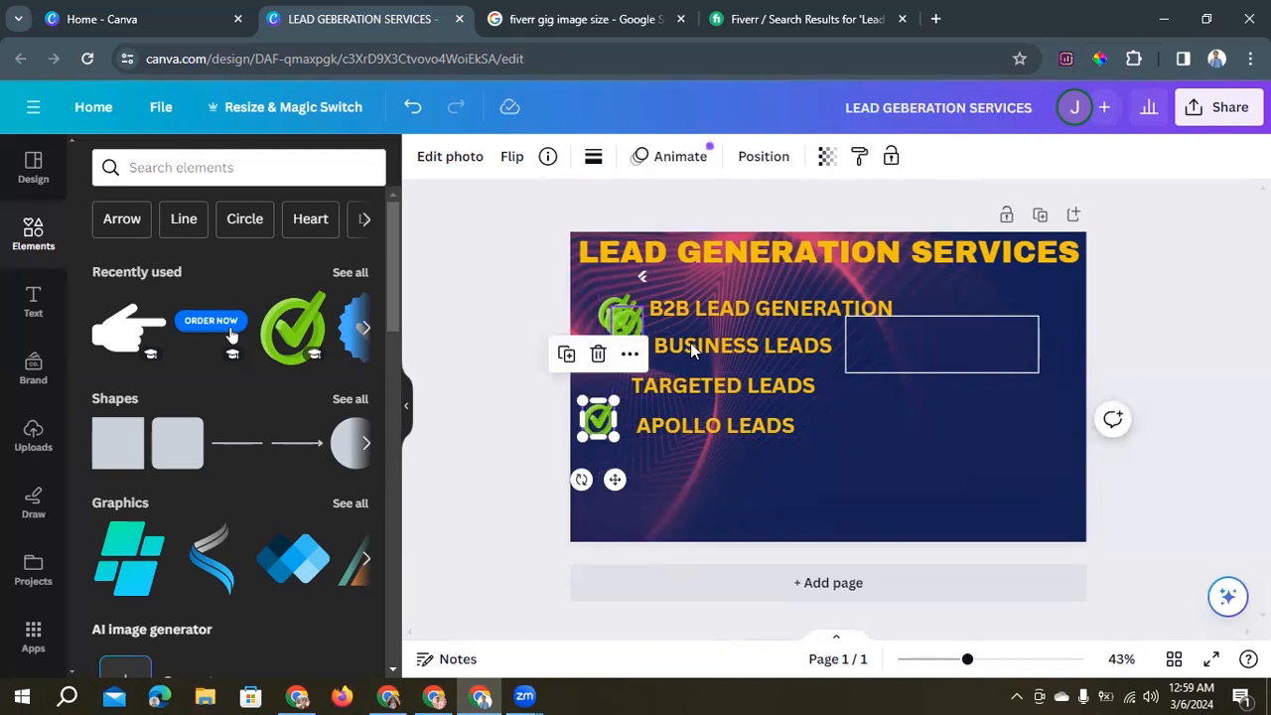
click(813, 487)
drag(632, 334, 599, 375)
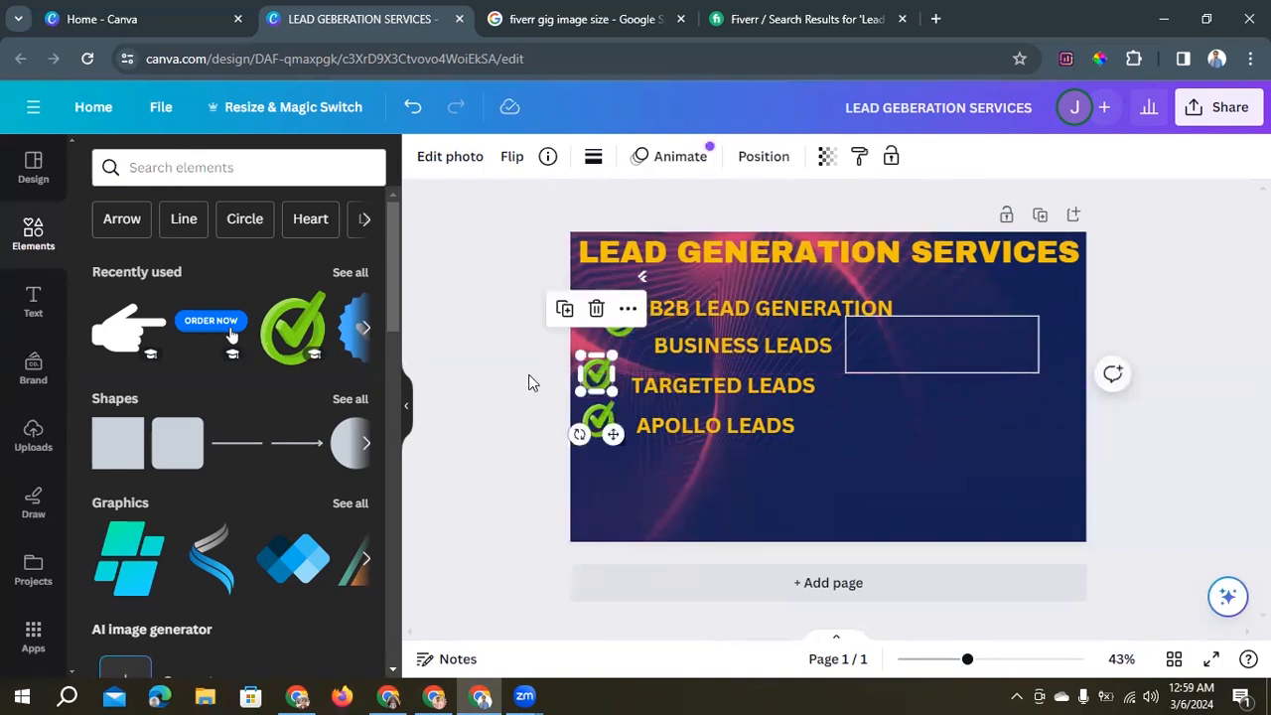
click(529, 382)
mouse_move(617, 320)
mouse_down()
mouse_move(592, 334)
mouse_move(606, 301)
mouse_up()
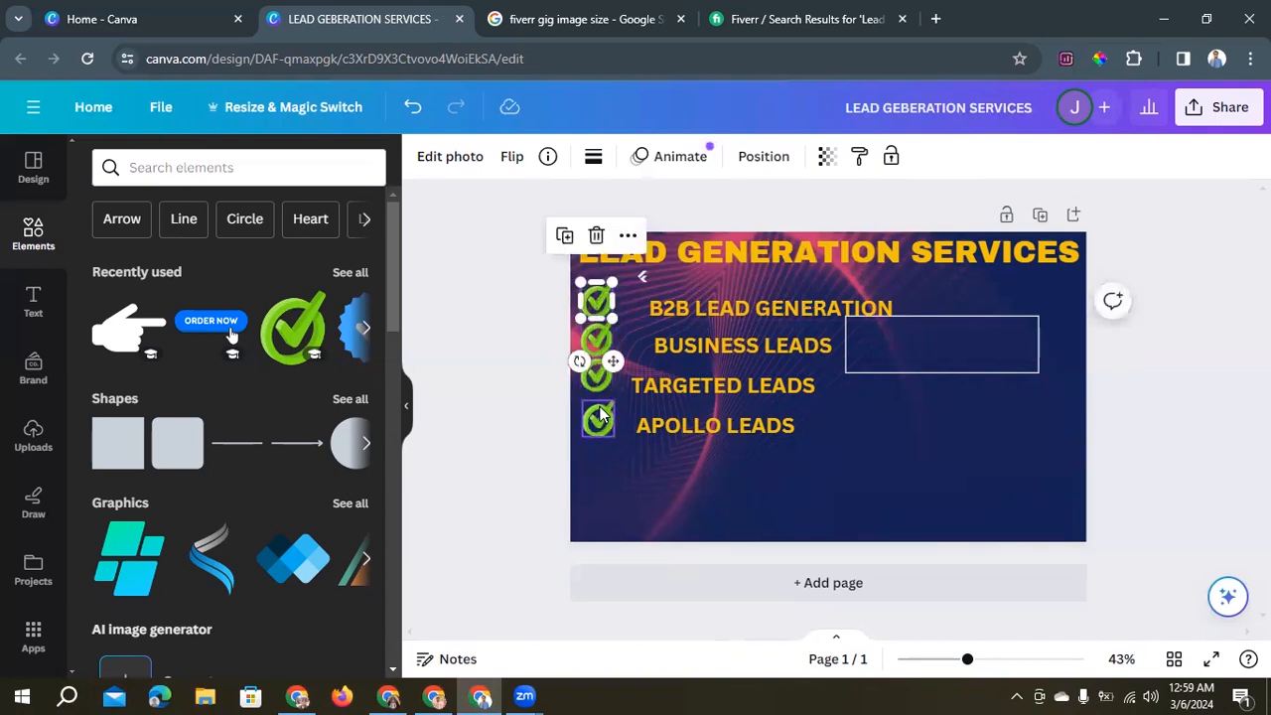
Nudge the four check marks into a straight column with even, slightly wider vertical spacing.
drag(601, 422, 600, 432)
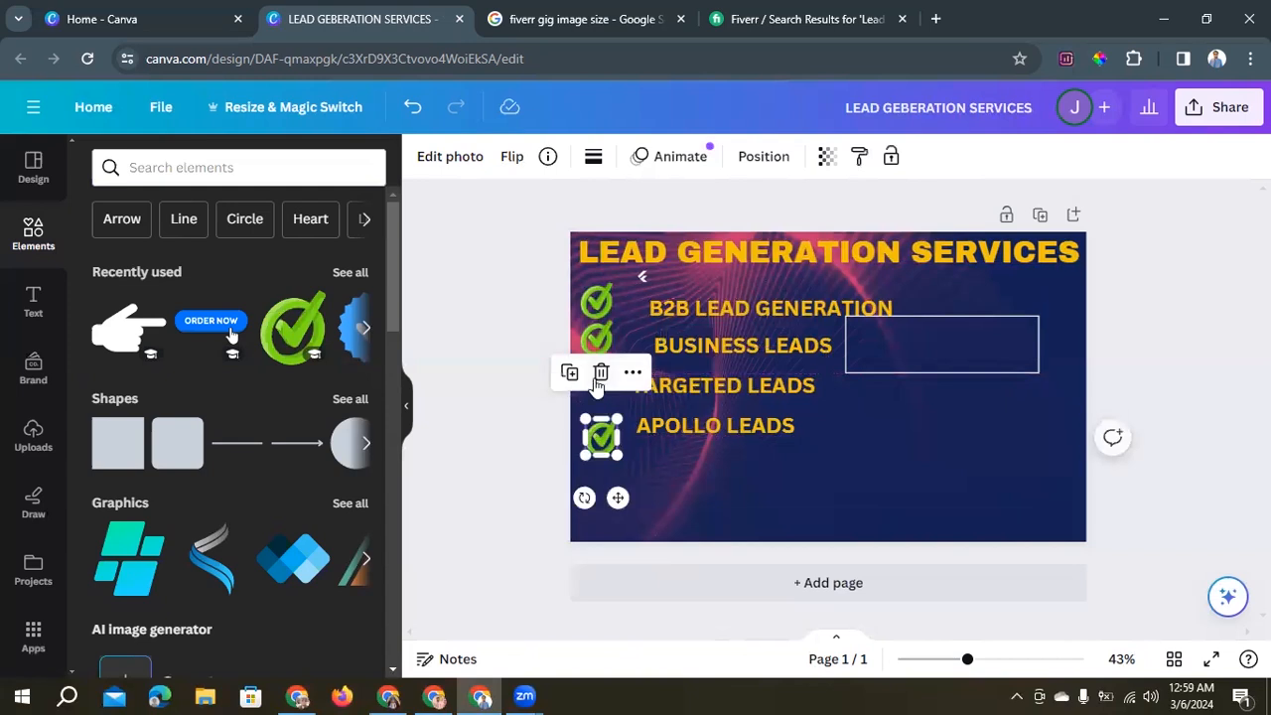
click(531, 417)
drag(606, 388, 600, 395)
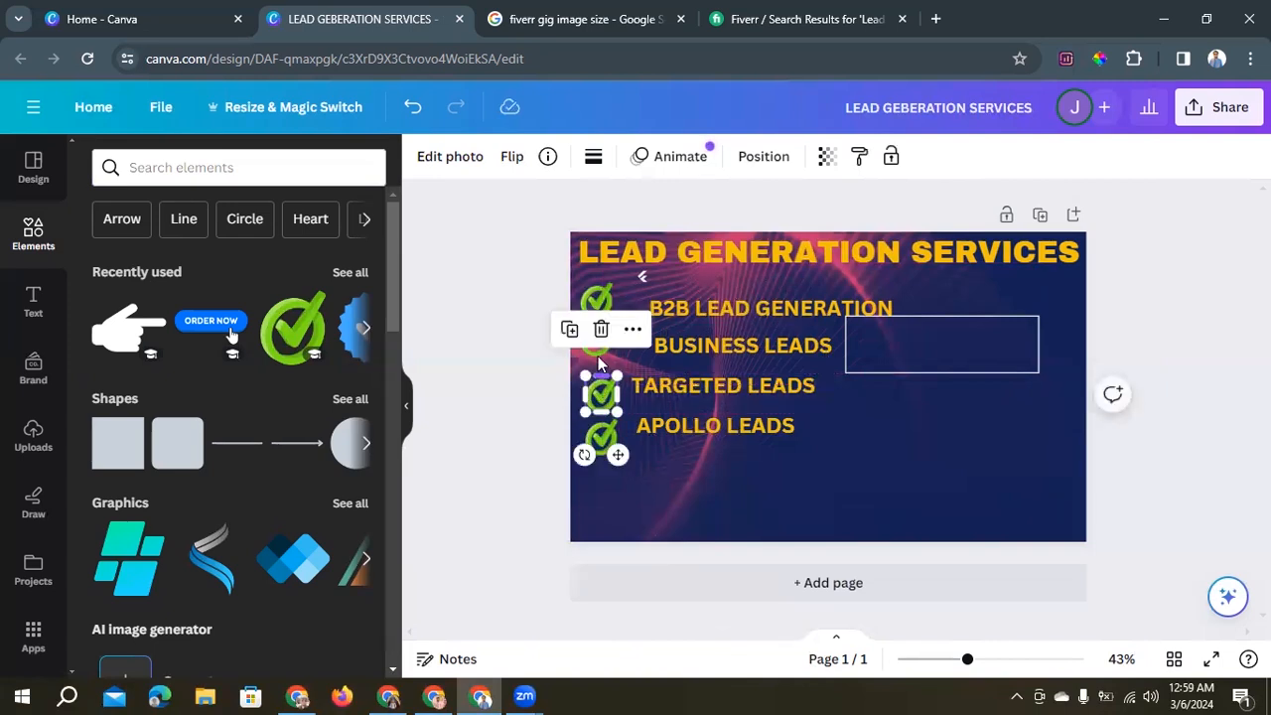
drag(597, 352, 602, 363)
click(517, 378)
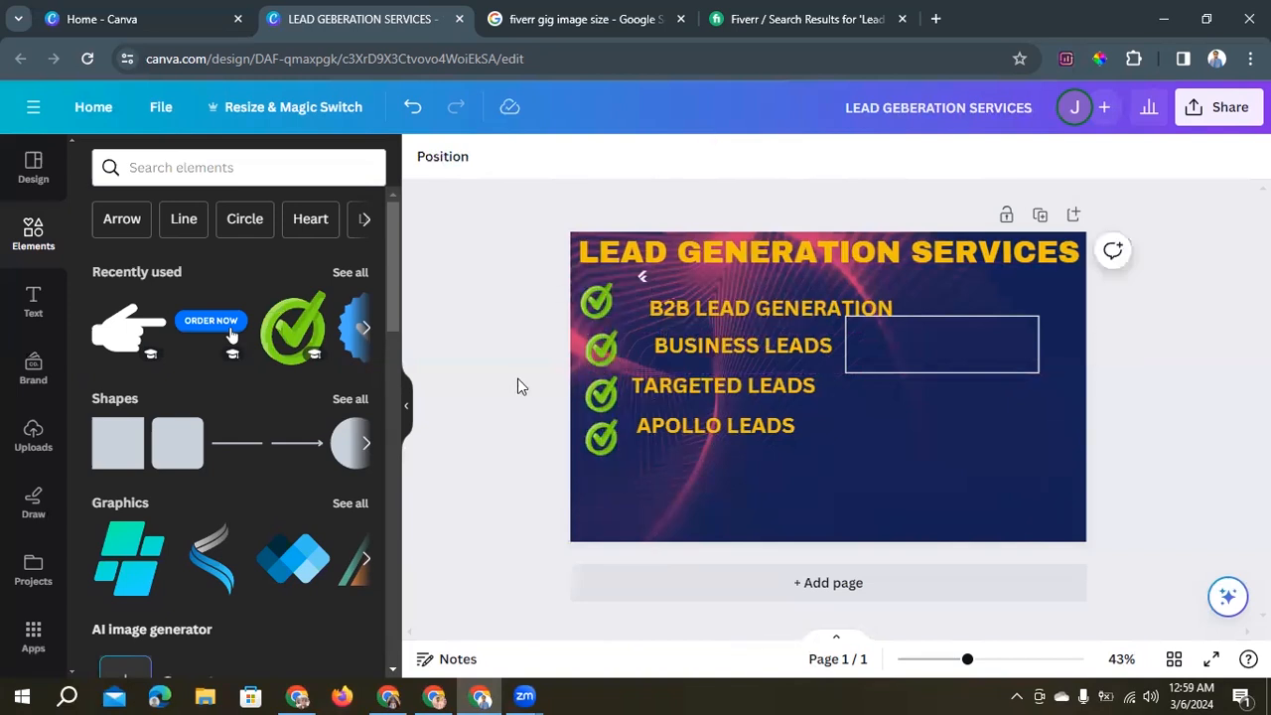
drag(605, 311, 604, 309)
click(532, 391)
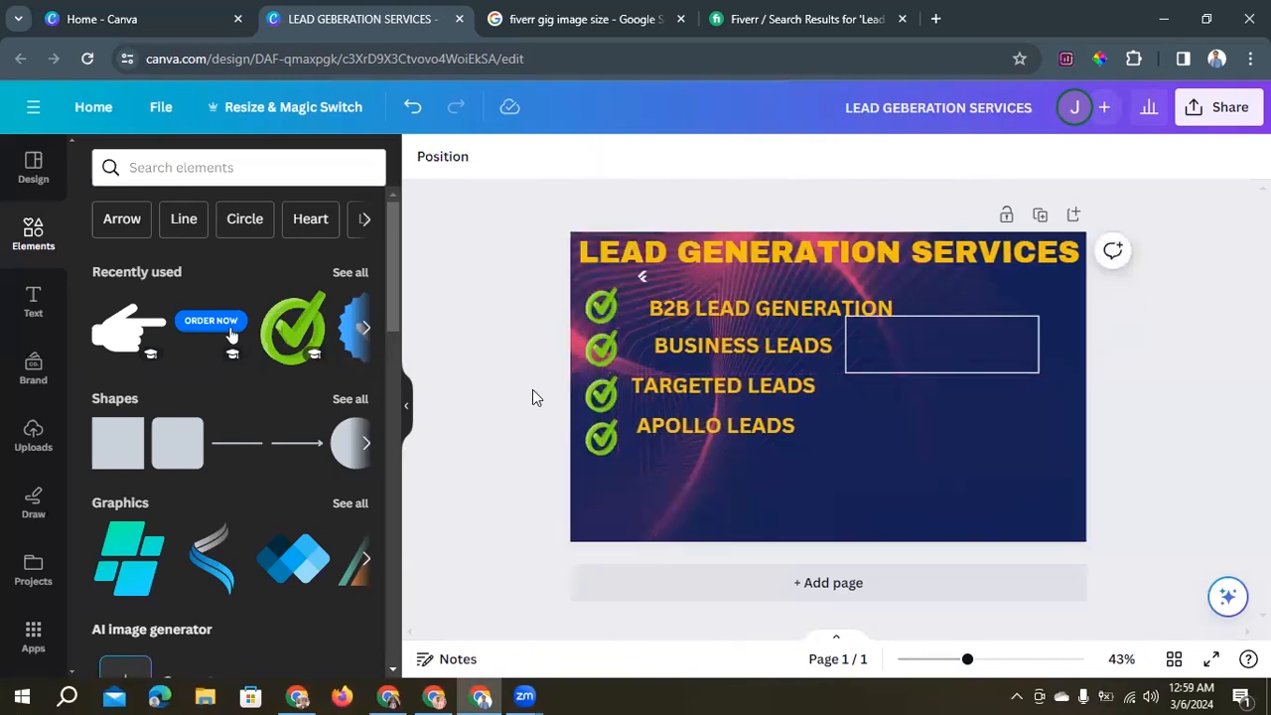
Move the APOLLO LEADS, TARGETED LEADS, BUSINESS LEADS and B2B LEAD GENERATION subheadings directly beside their green check marks, lined up in a column.
mouse_move(667, 425)
mouse_down()
mouse_move(655, 434)
mouse_move(660, 415)
mouse_up()
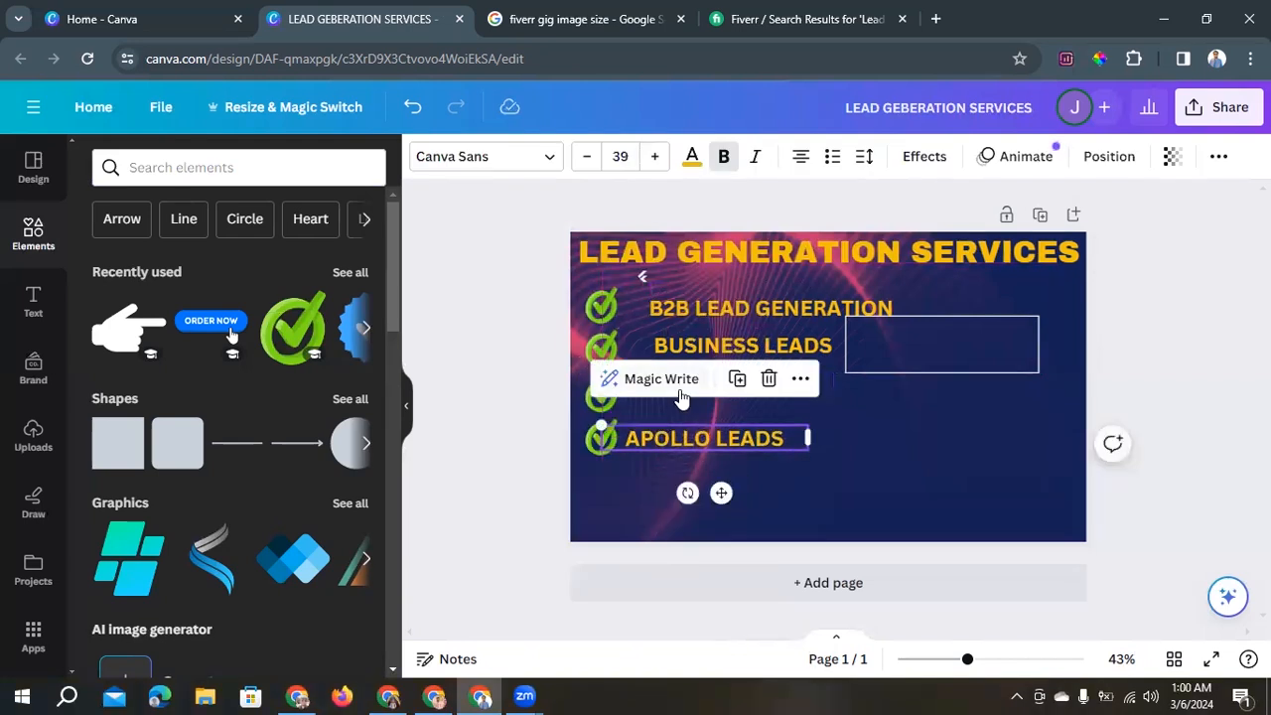
click(513, 416)
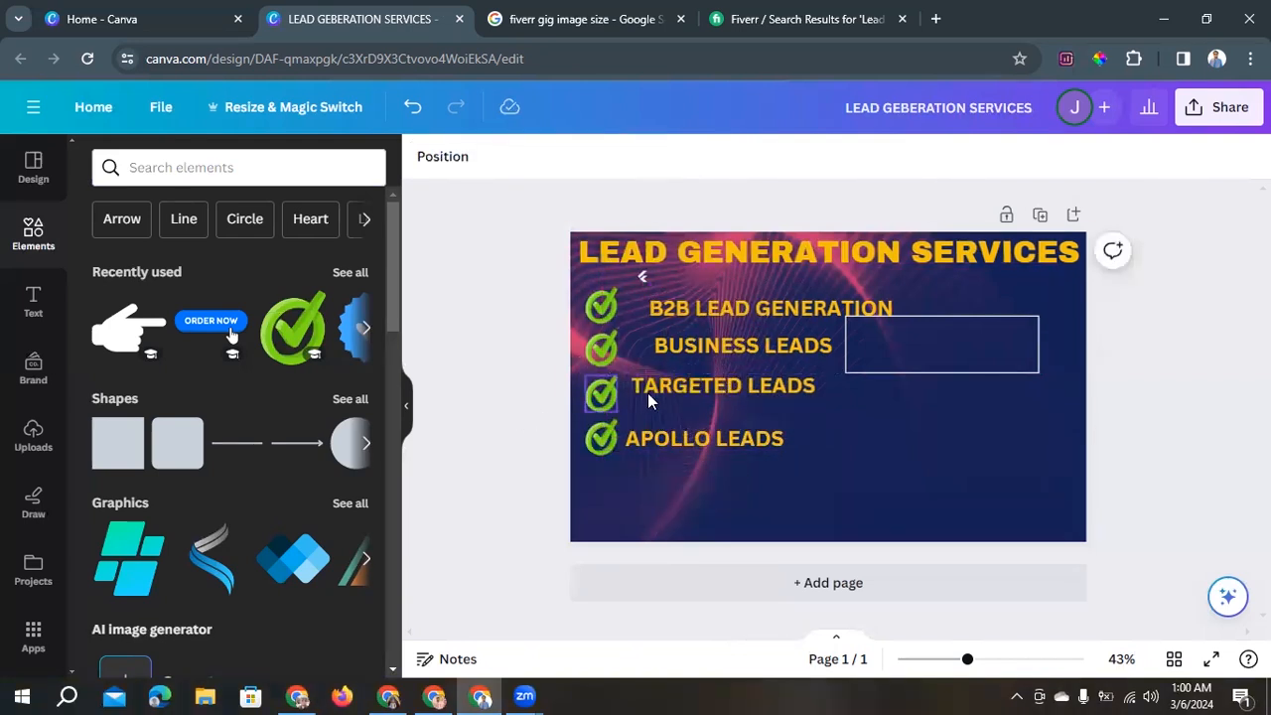
drag(650, 389, 665, 394)
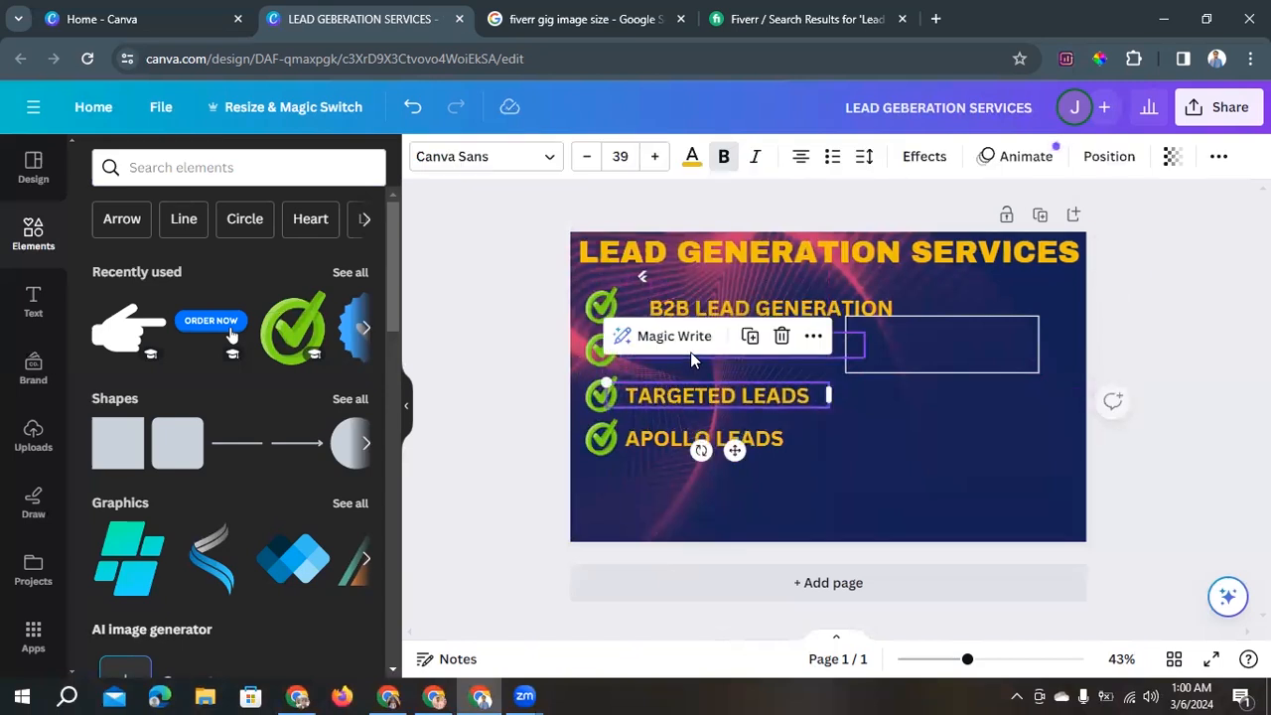
click(487, 395)
mouse_move(681, 345)
mouse_down()
mouse_move(647, 351)
mouse_move(659, 351)
mouse_up()
click(505, 368)
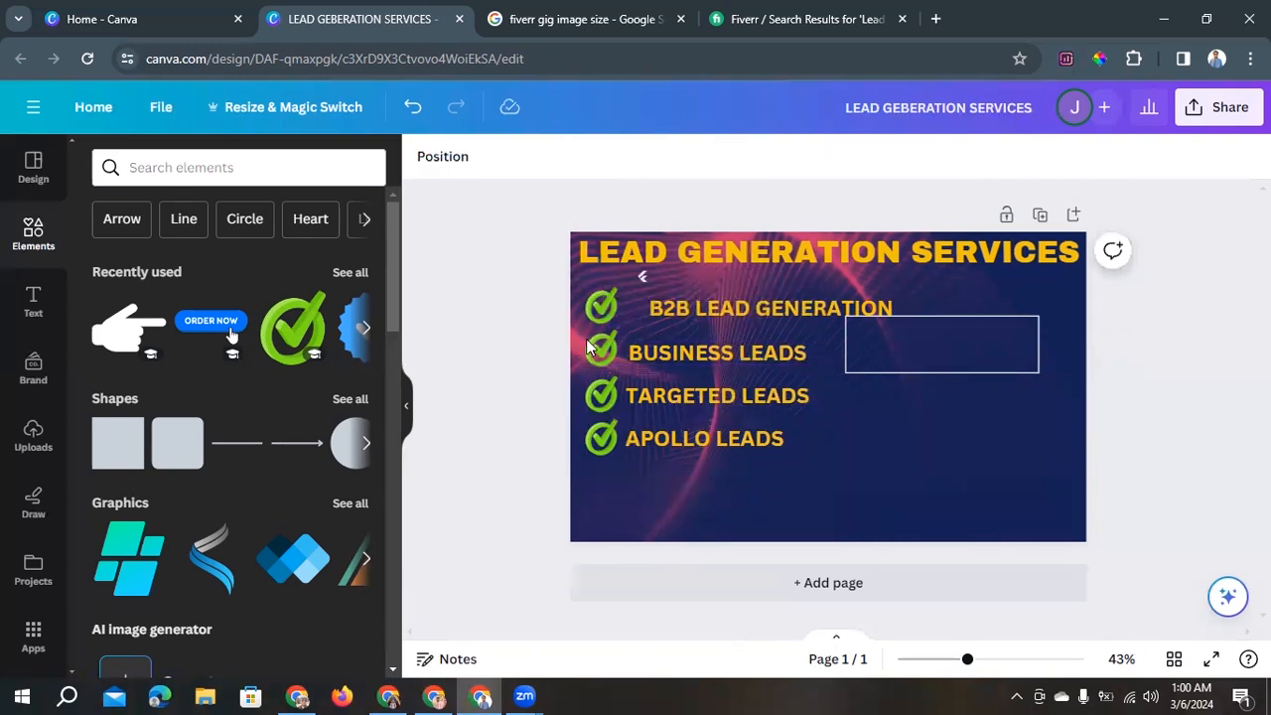
drag(692, 312, 676, 353)
click(509, 378)
click(492, 406)
click(514, 384)
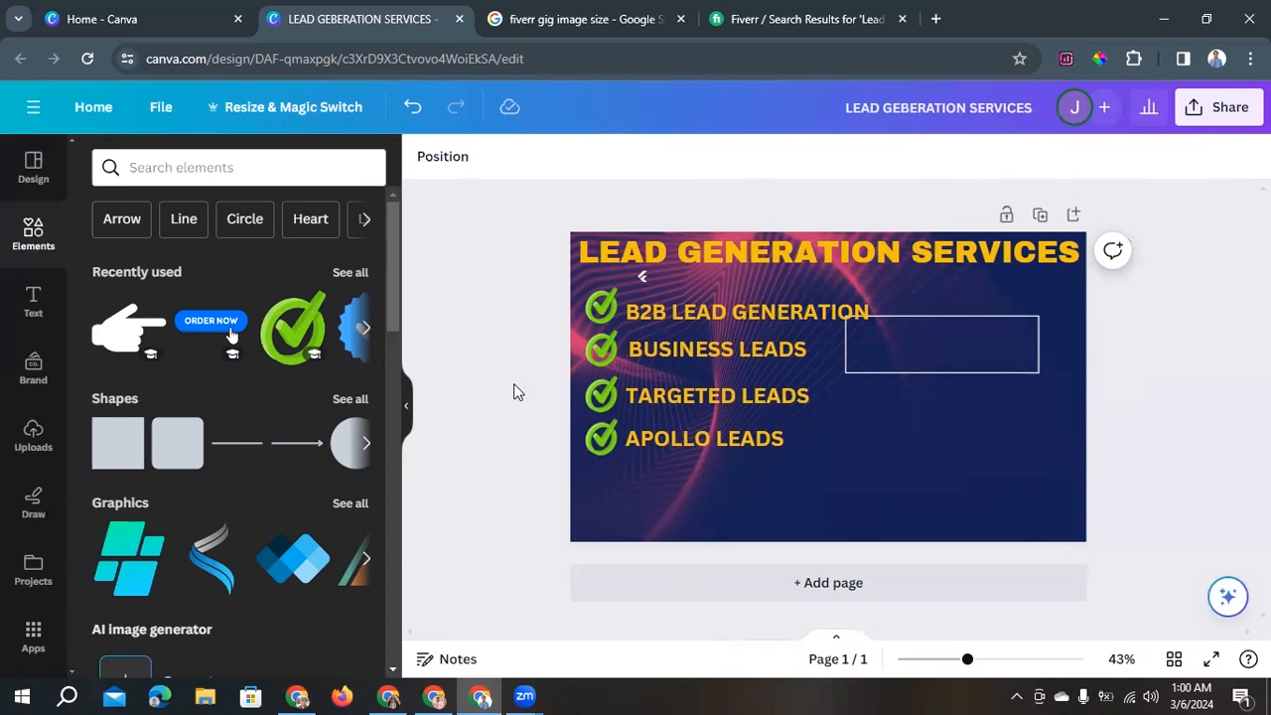
Delete the empty outlined rectangle beside the subheadings.
drag(944, 359, 964, 383)
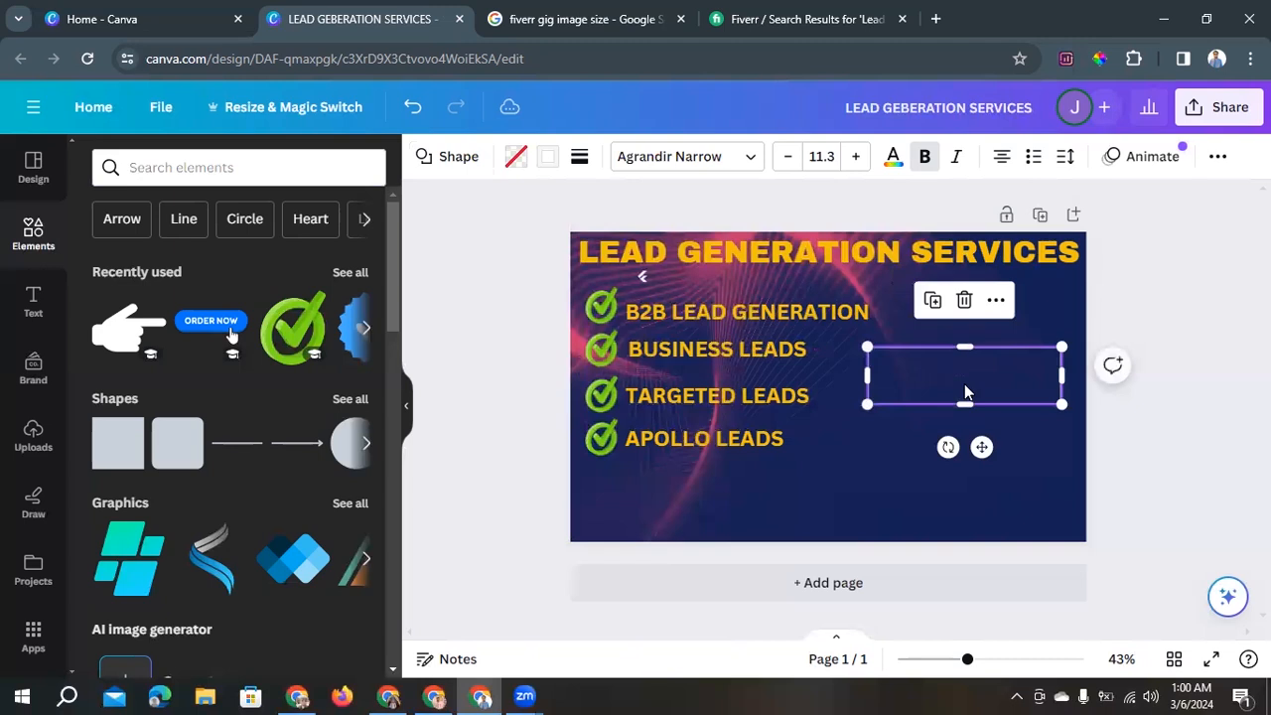
click(968, 311)
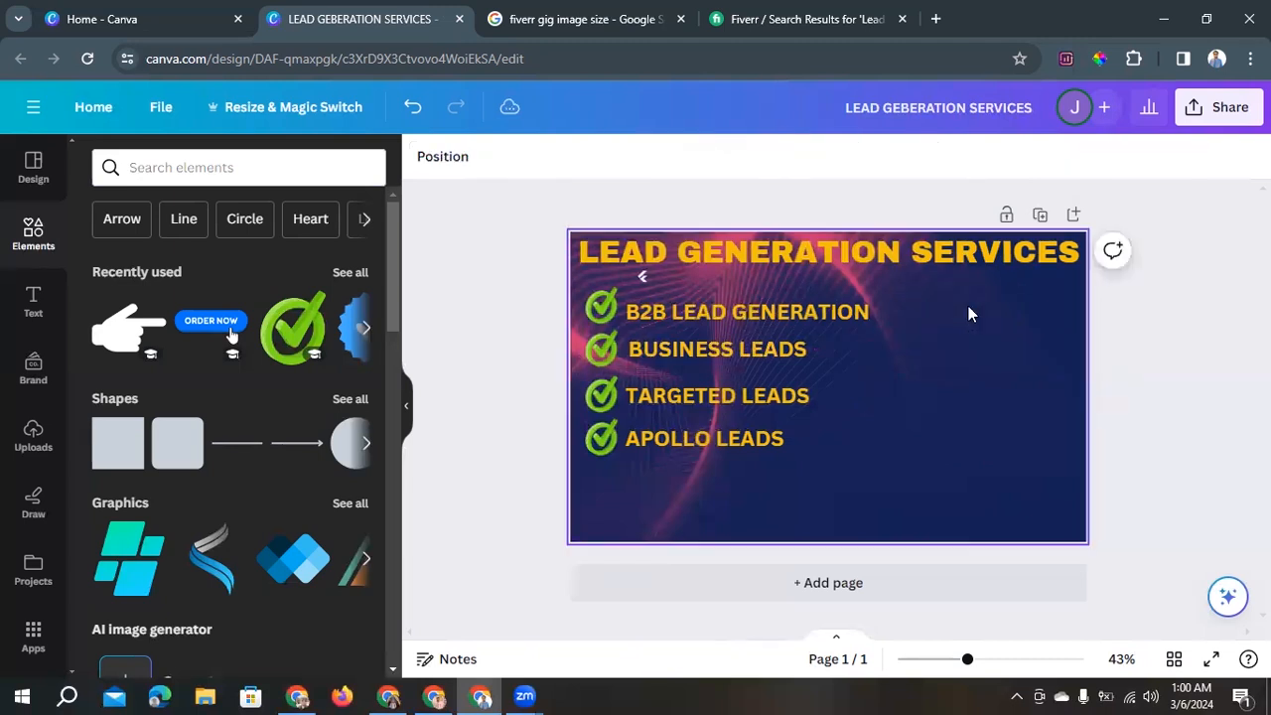
Set the font size of all four subheadings, from APOLLO LEADS up to B2B LEAD GENERATION, to 40.
click(692, 443)
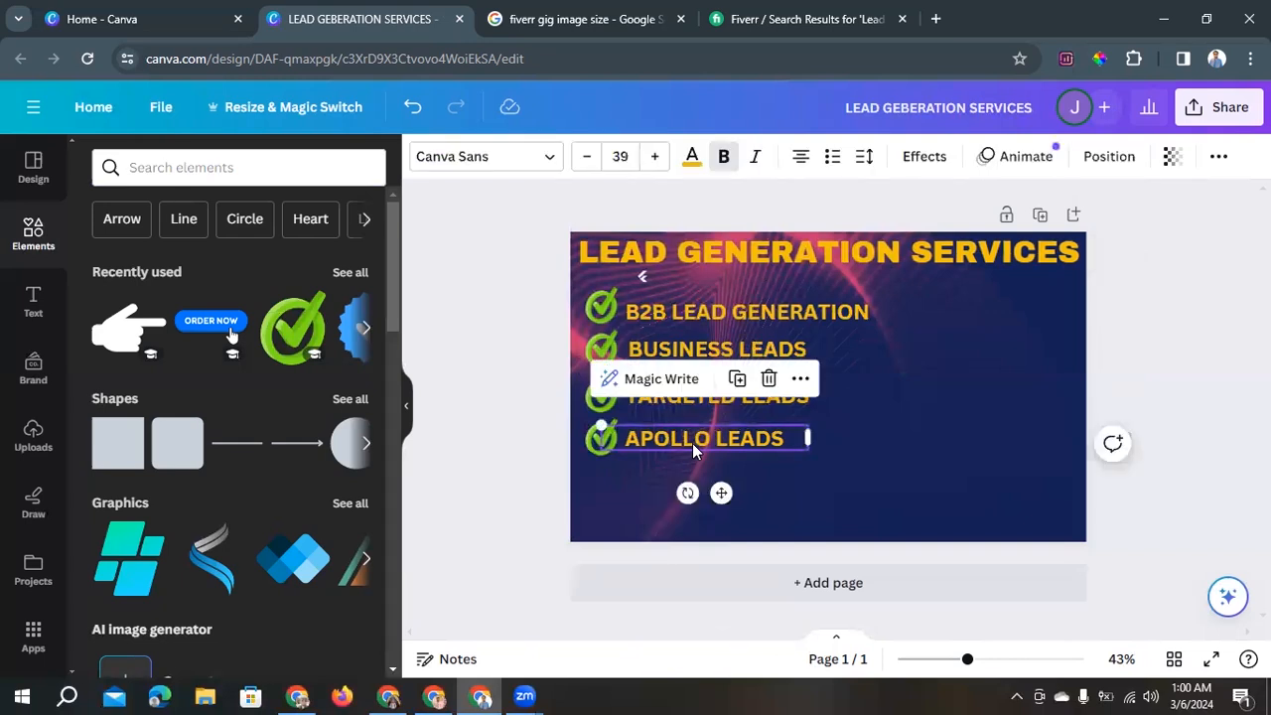
click(655, 157)
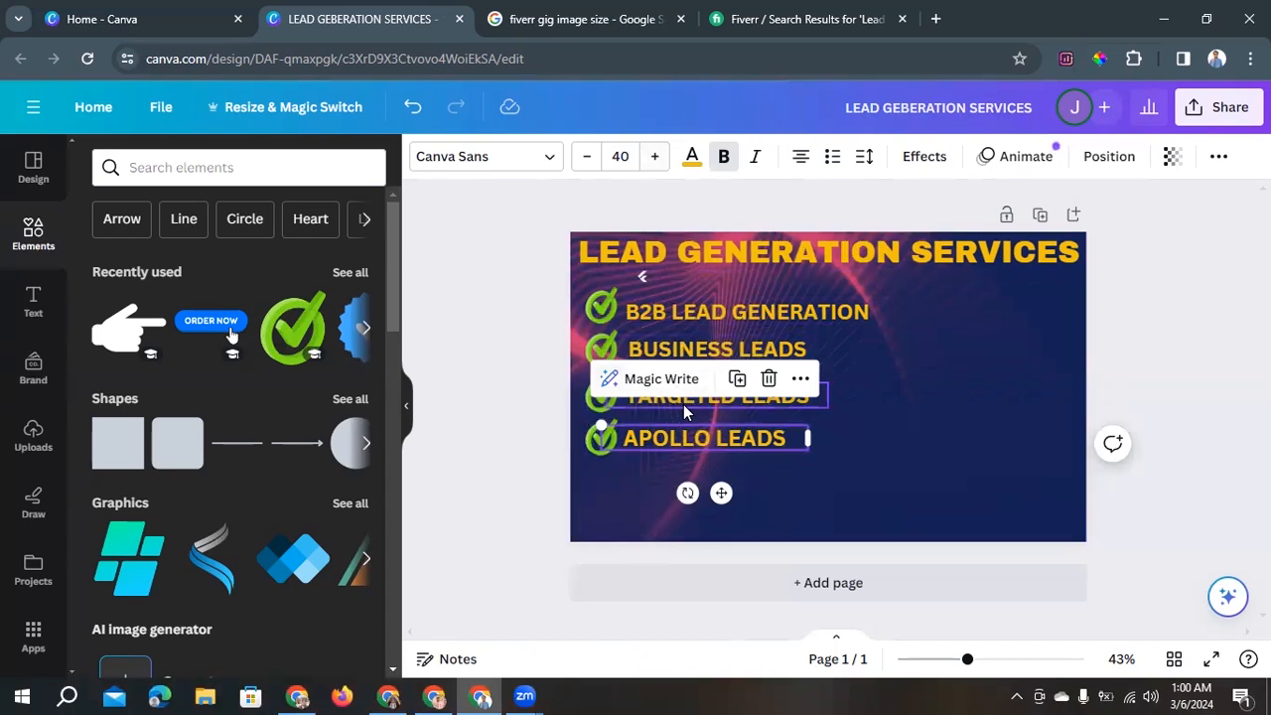
click(684, 404)
click(656, 157)
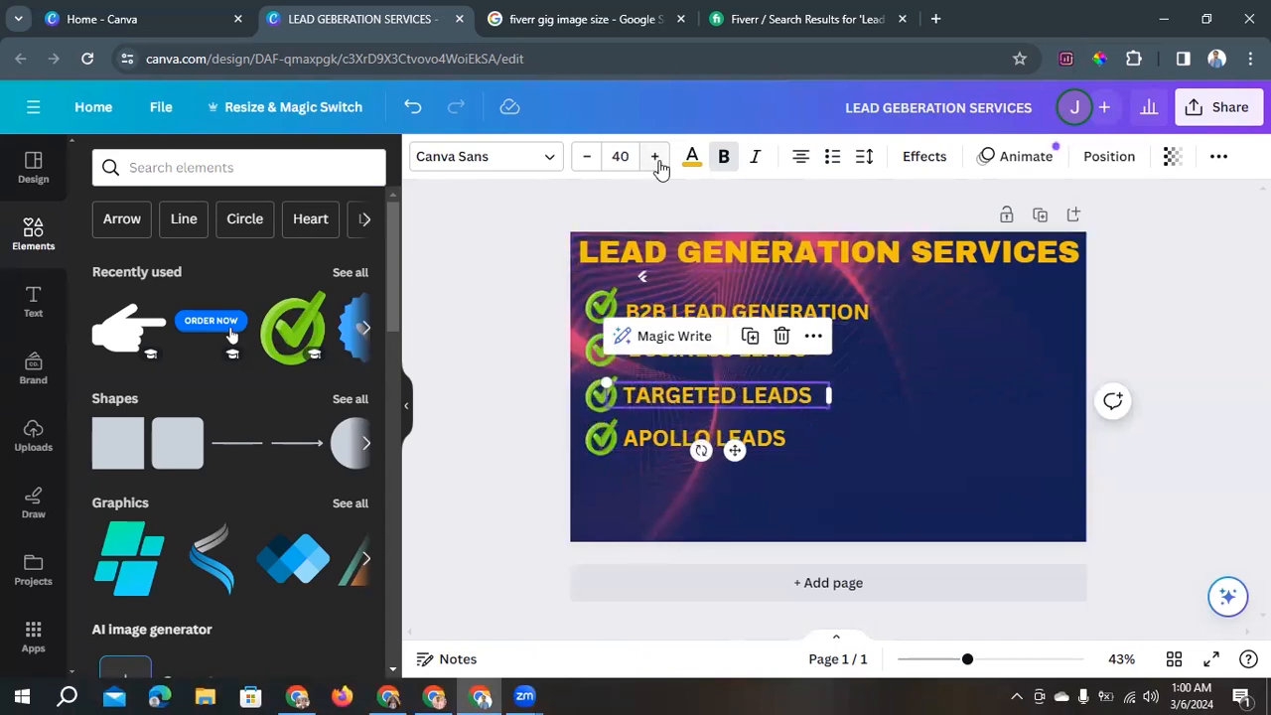
click(700, 353)
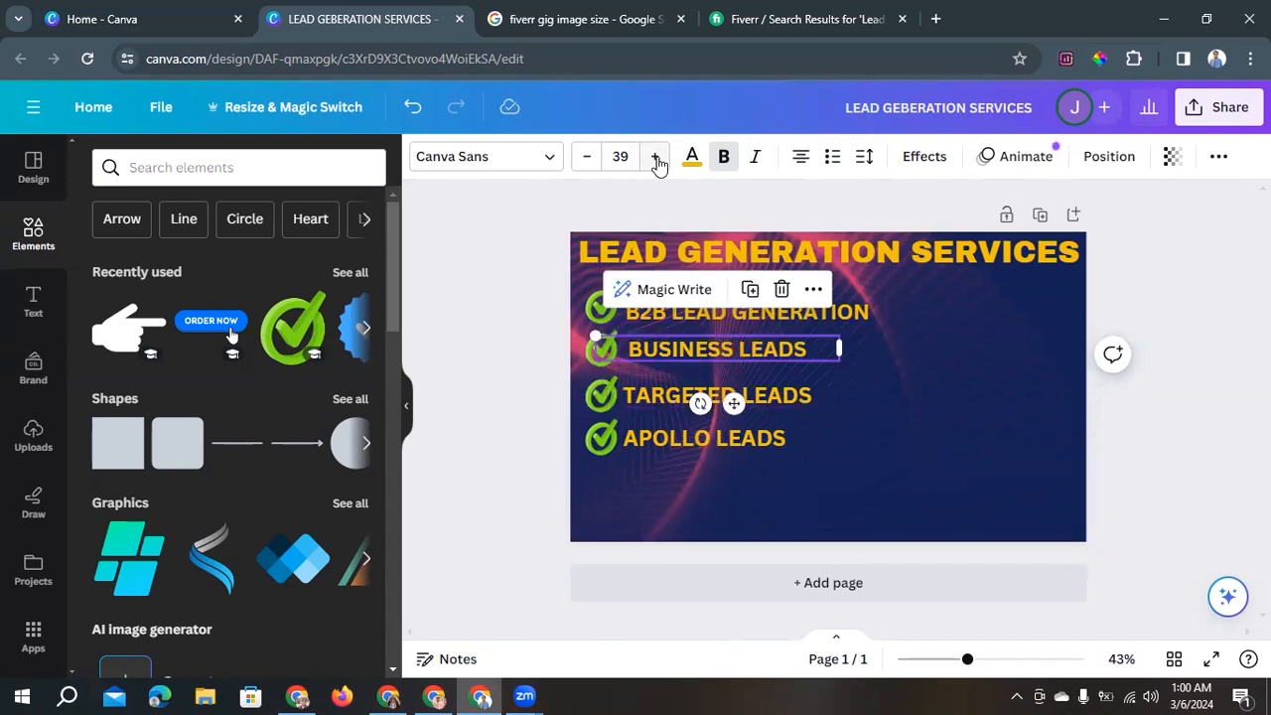
click(656, 159)
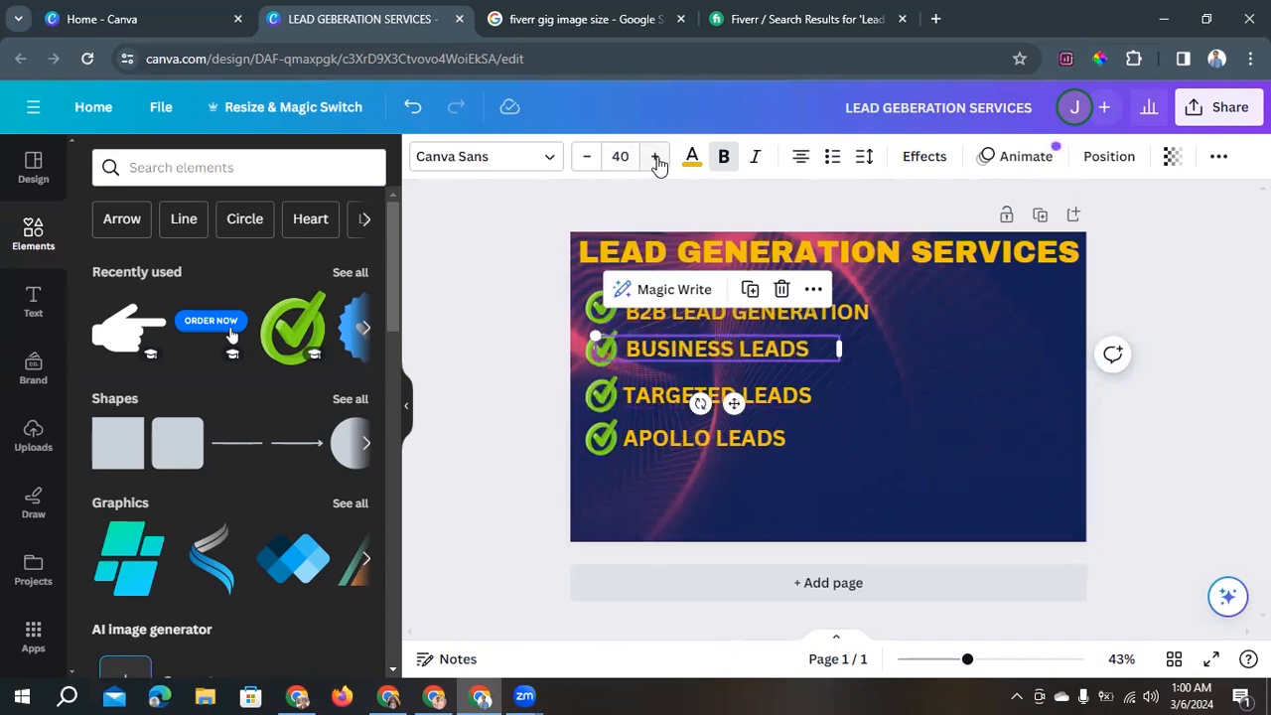
click(849, 316)
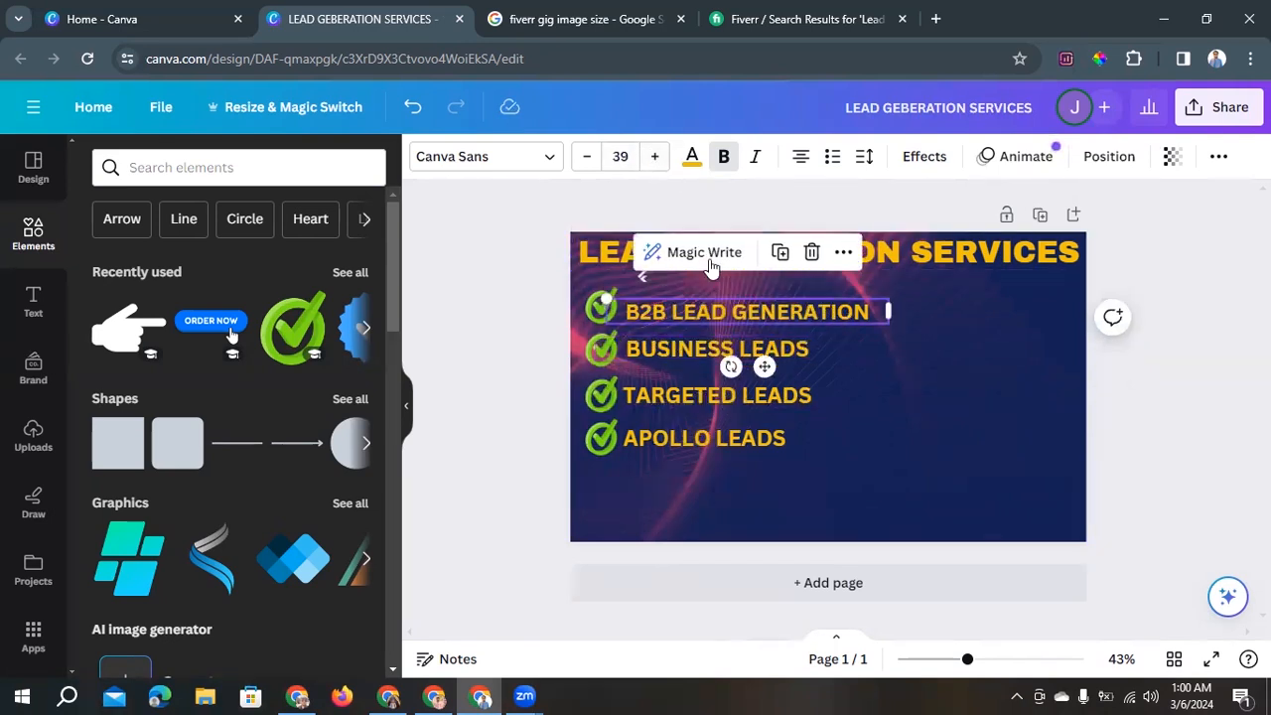
click(656, 159)
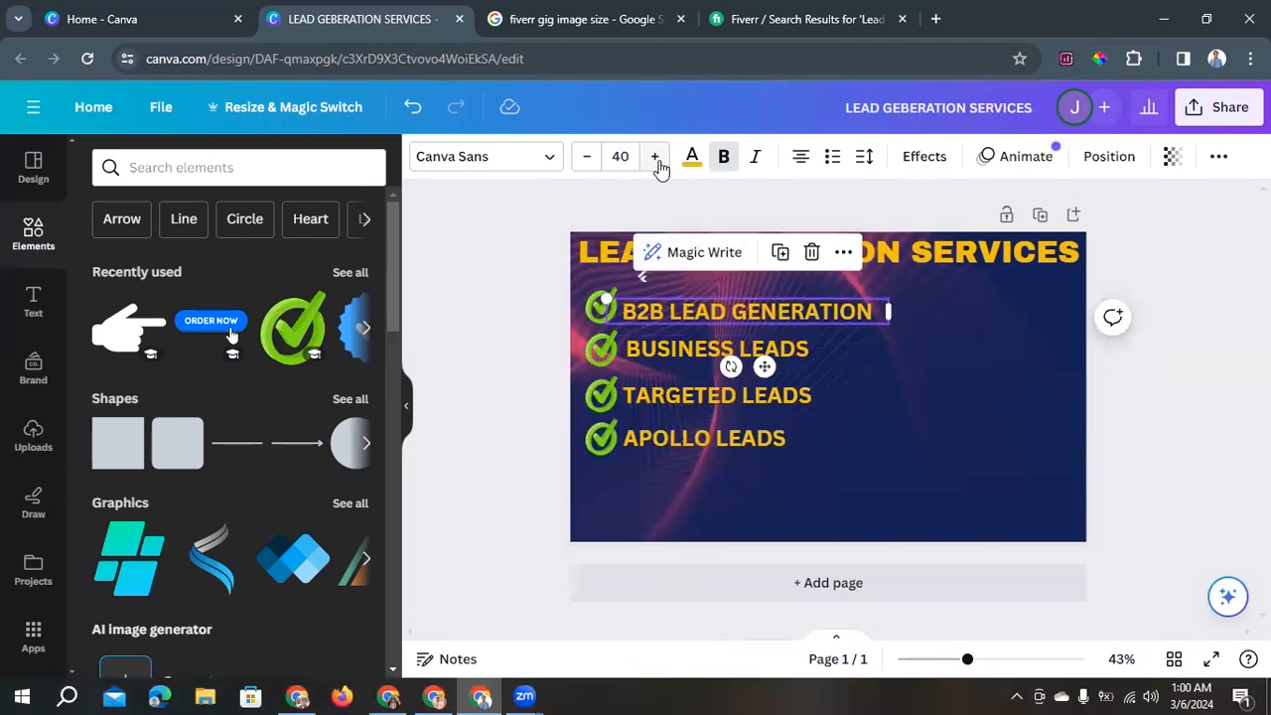
click(526, 345)
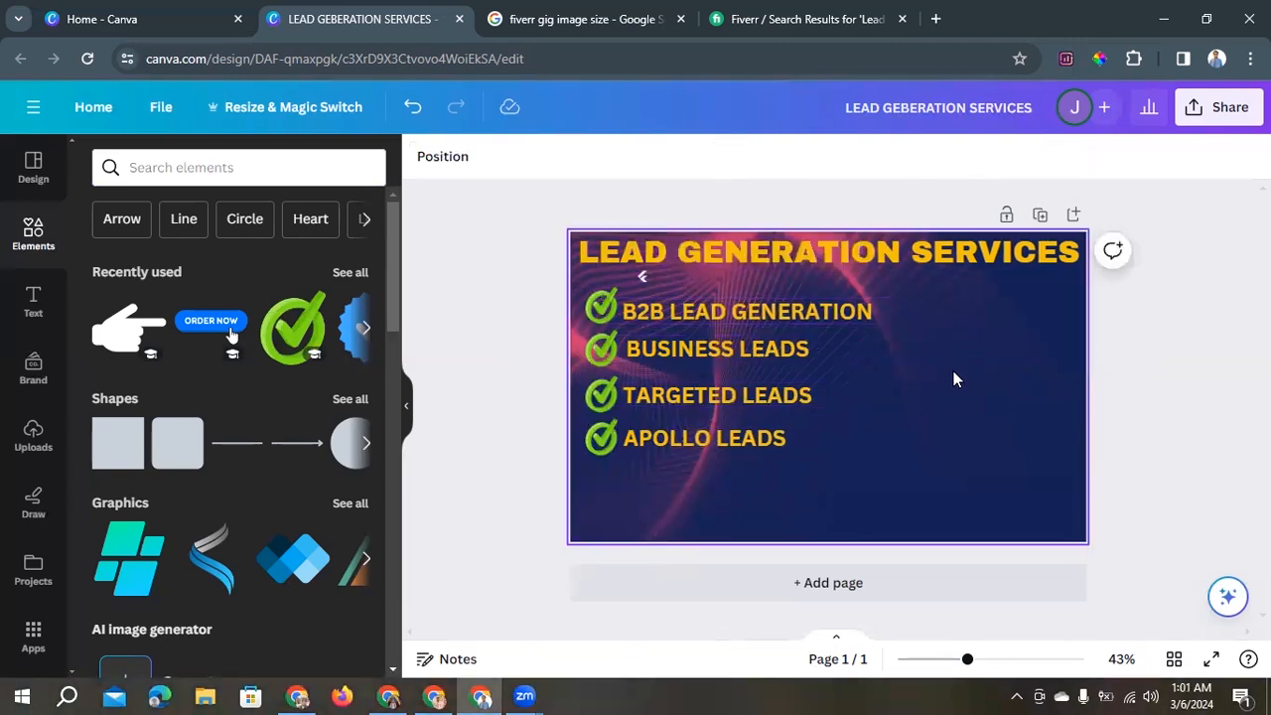
Start uploading an image file and browse to Local Disk (D:).
click(34, 434)
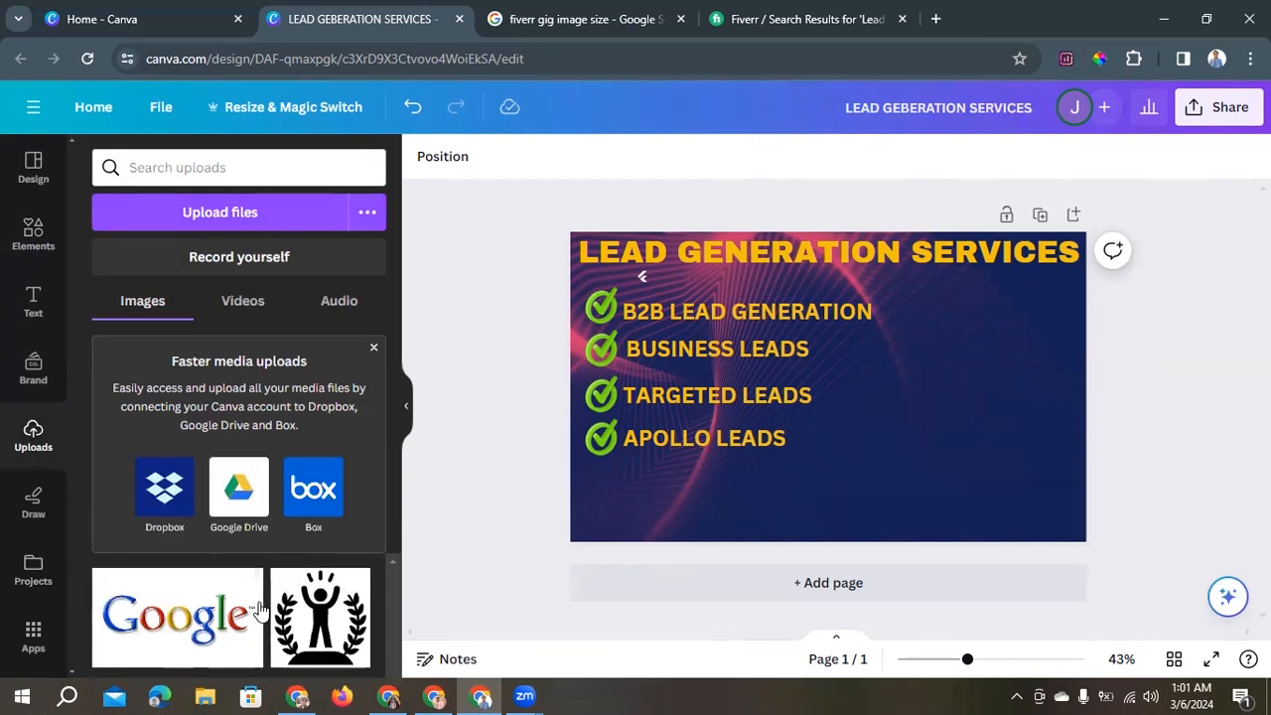
click(235, 224)
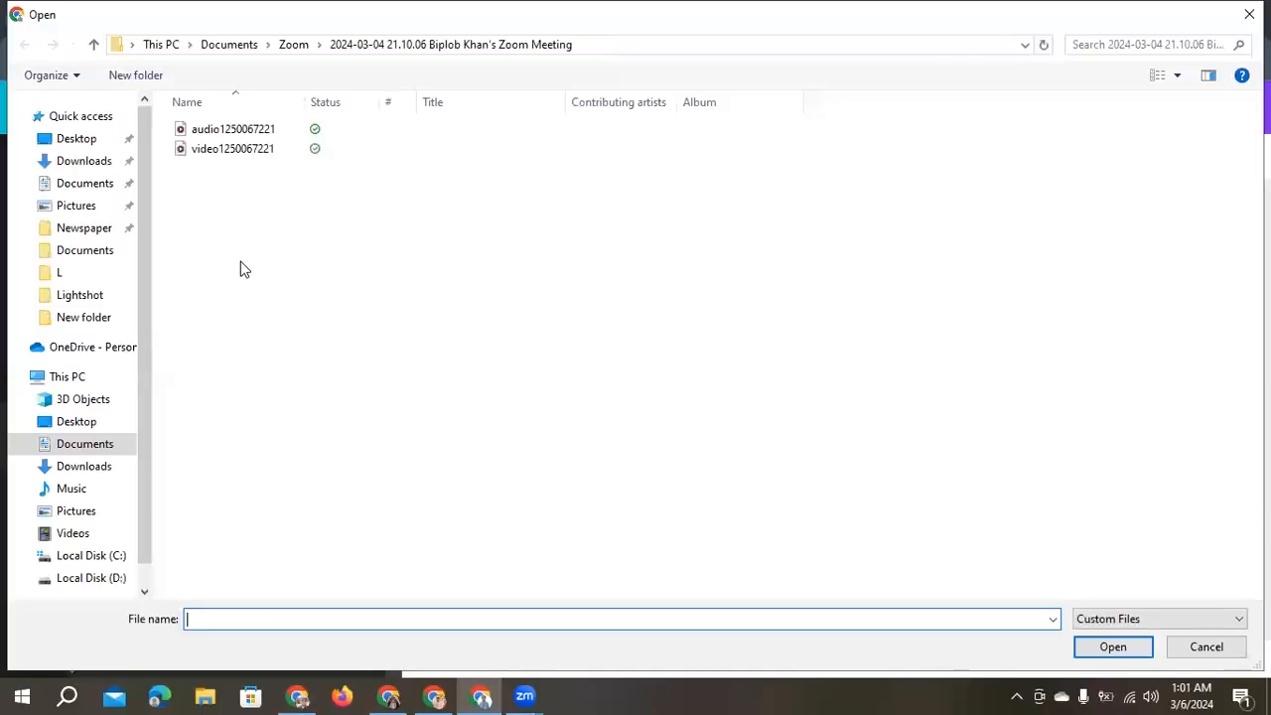
click(76, 207)
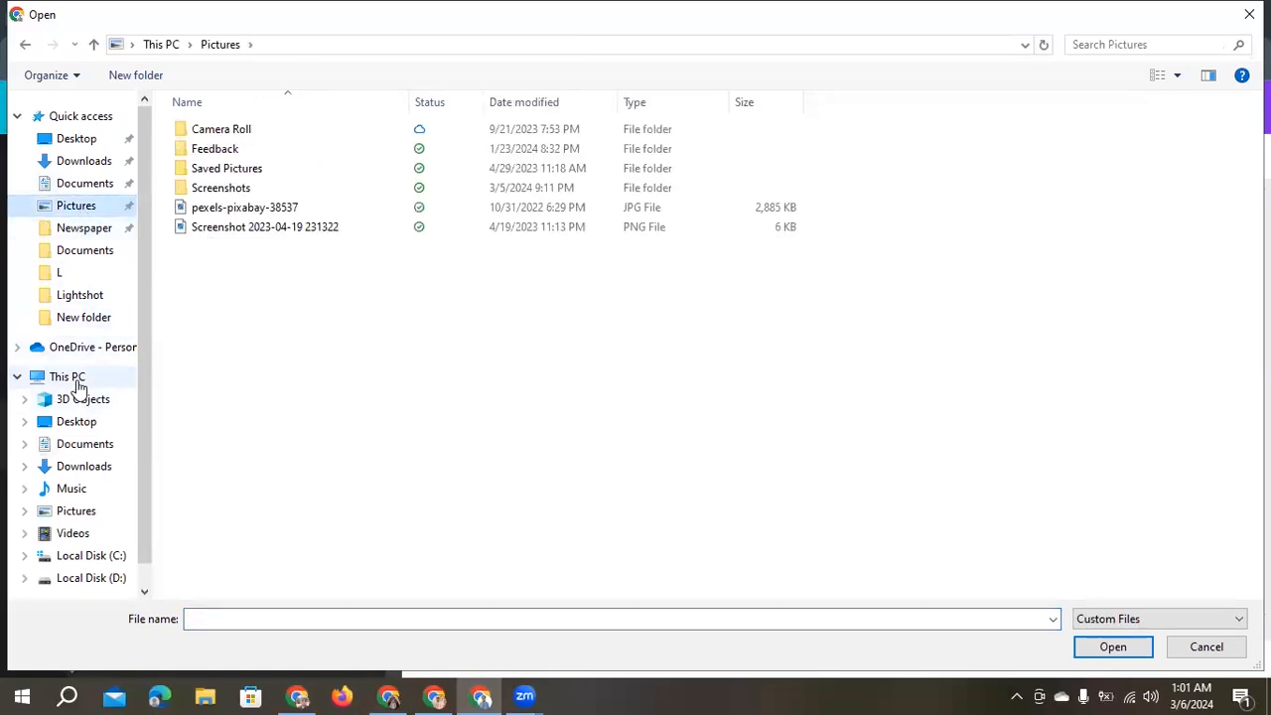
click(77, 382)
click(578, 286)
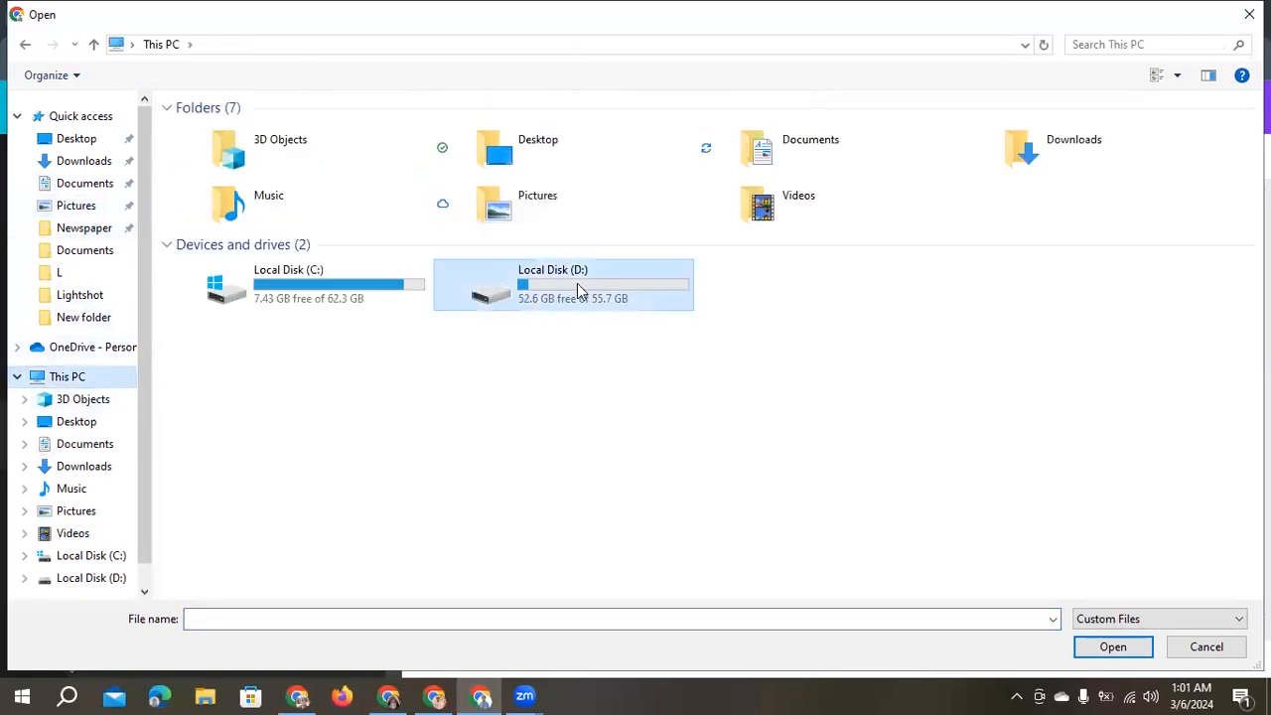
double_click(577, 283)
click(237, 154)
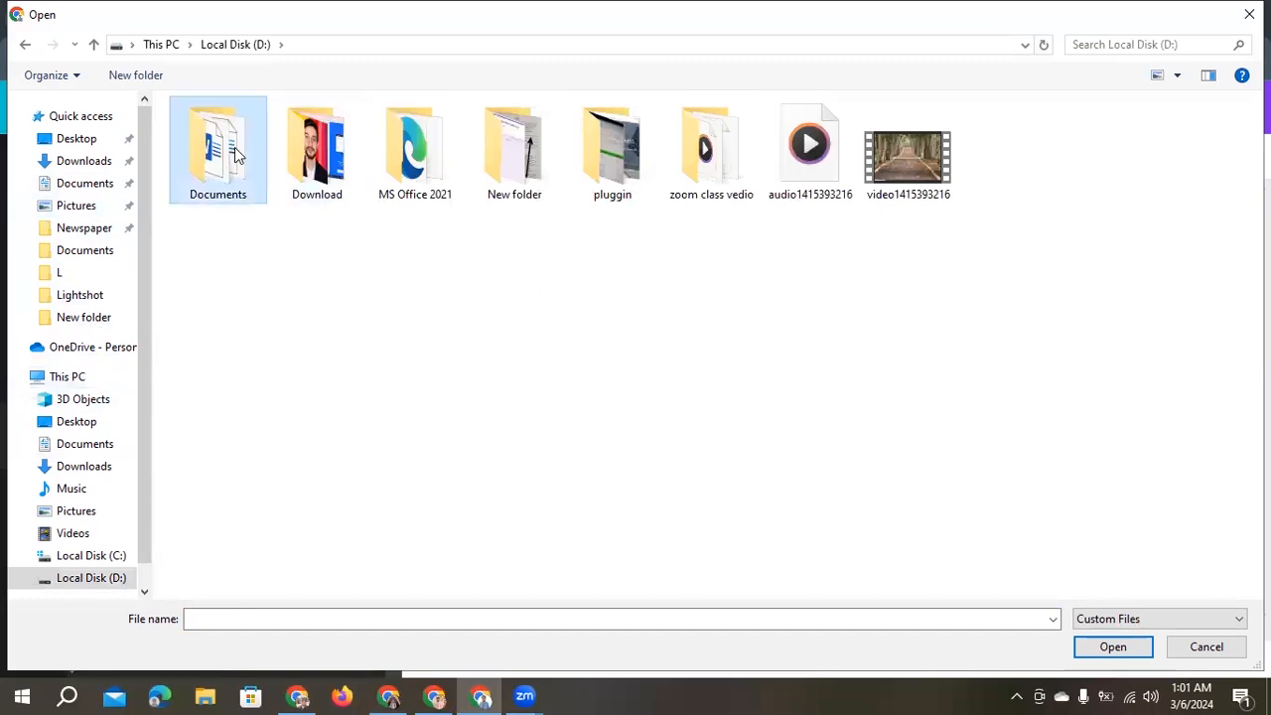
double_click(236, 154)
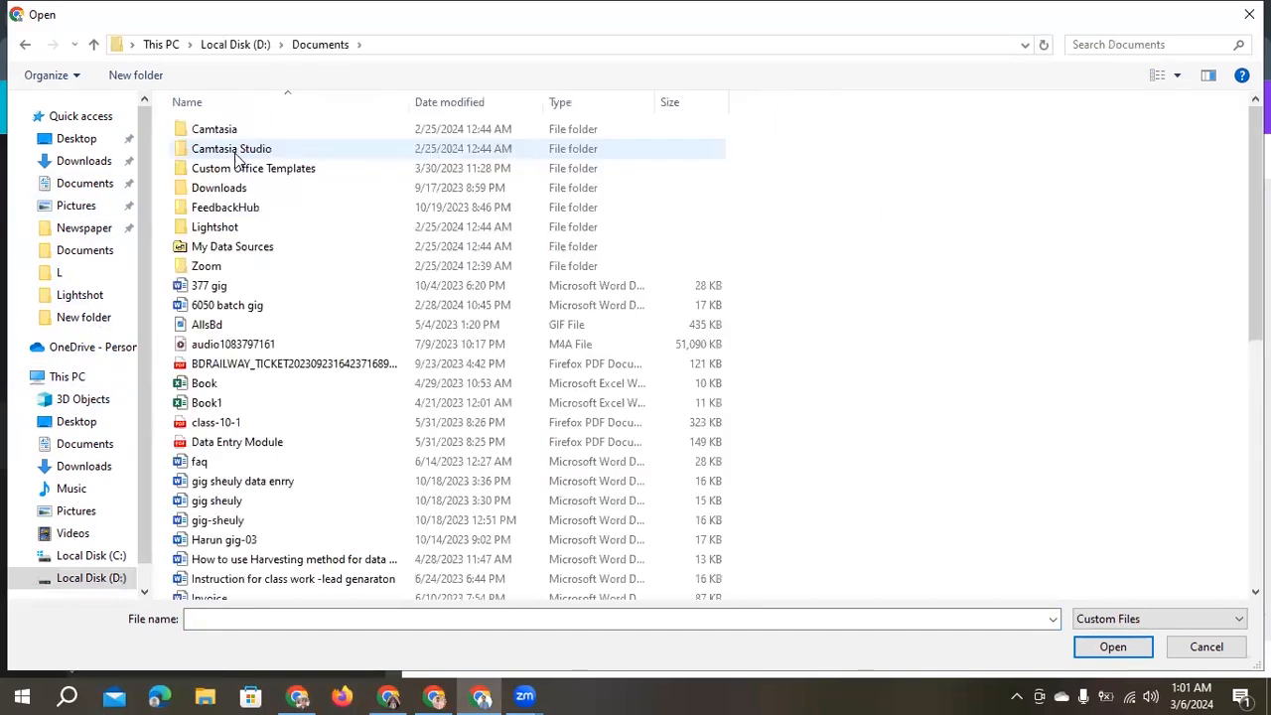
click(93, 43)
double_click(316, 148)
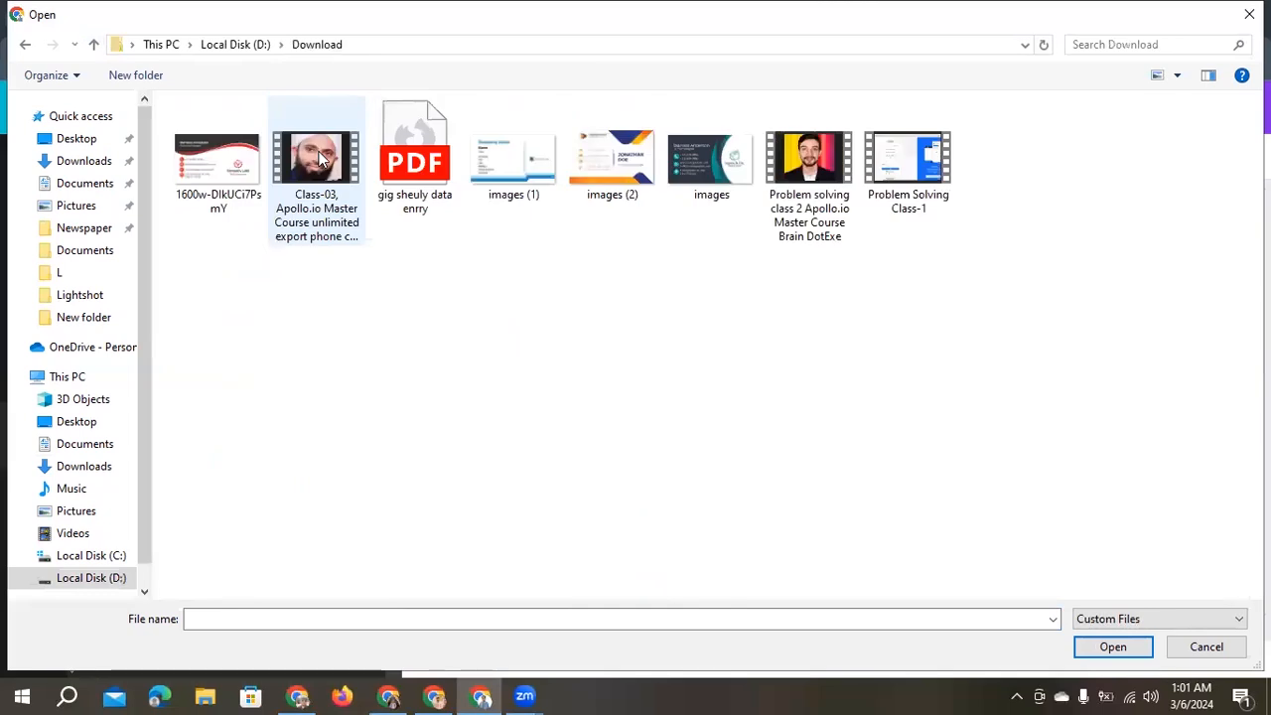
click(93, 45)
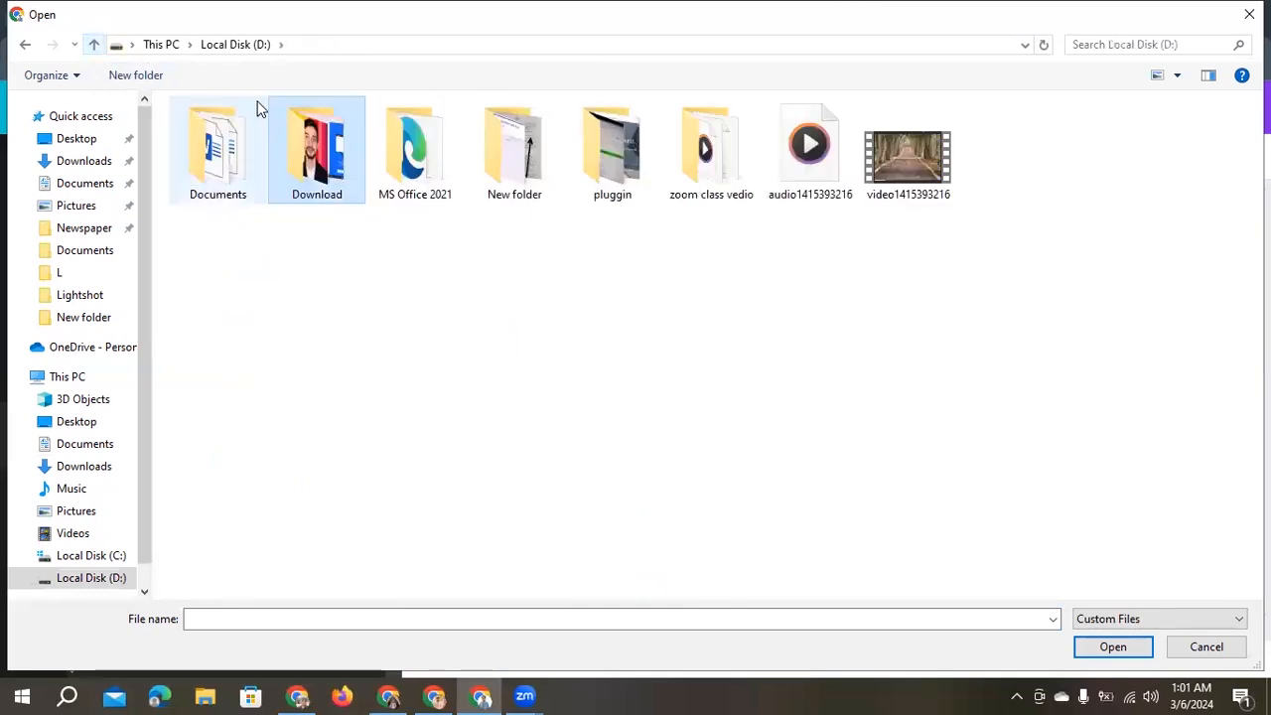
Upload the background-free portrait 58321-__1_-removebg-preview from New folder on Local Disk (D:).
double_click(511, 151)
scroll(509, 218, down, 5)
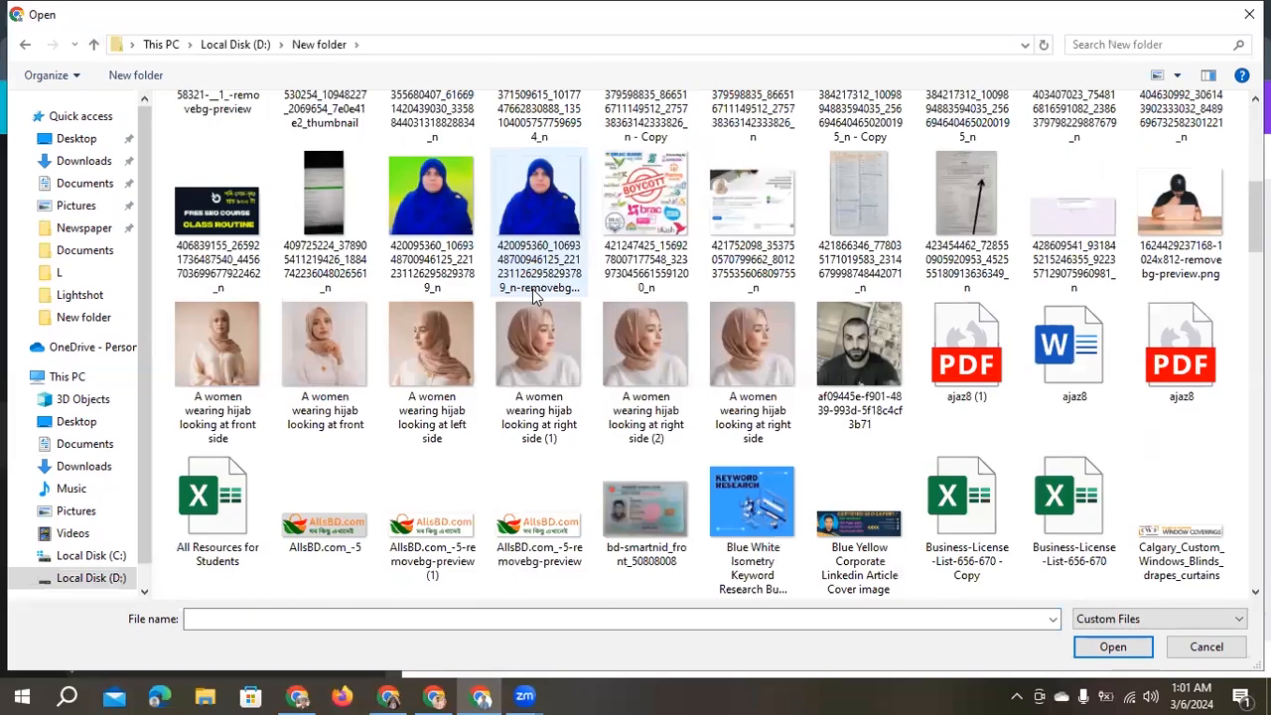
scroll(534, 295, up, 3)
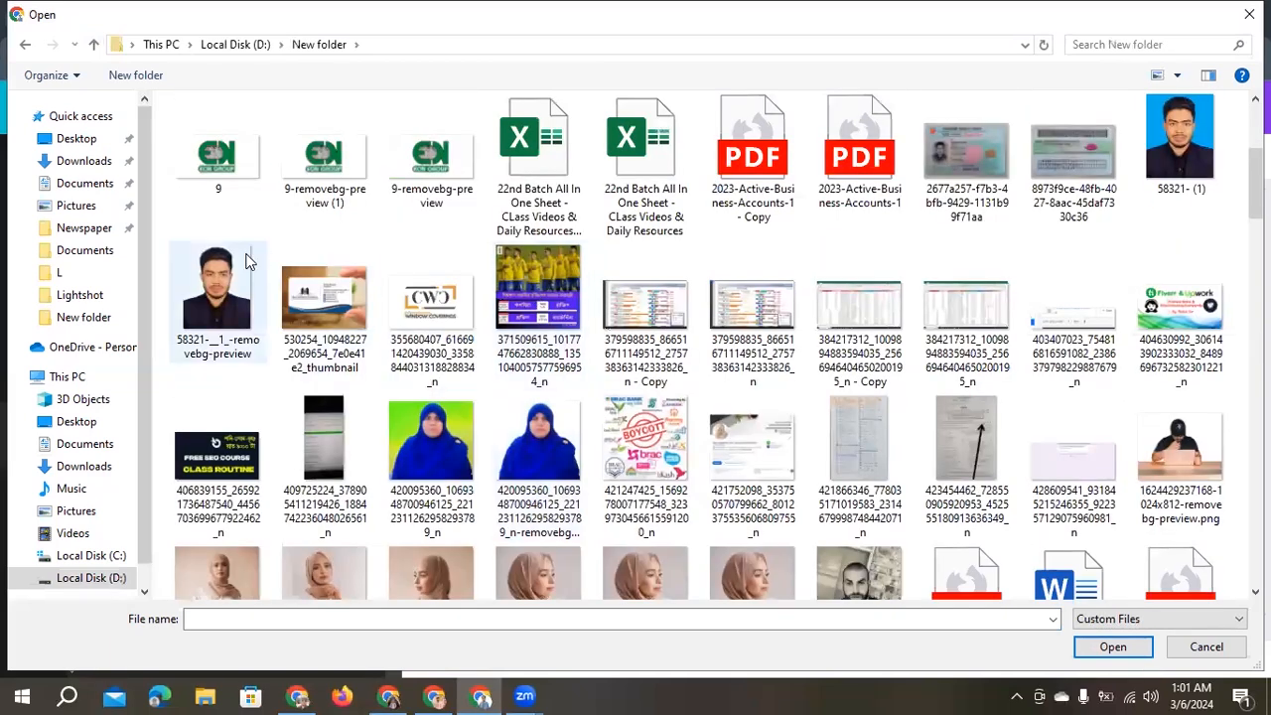
click(230, 282)
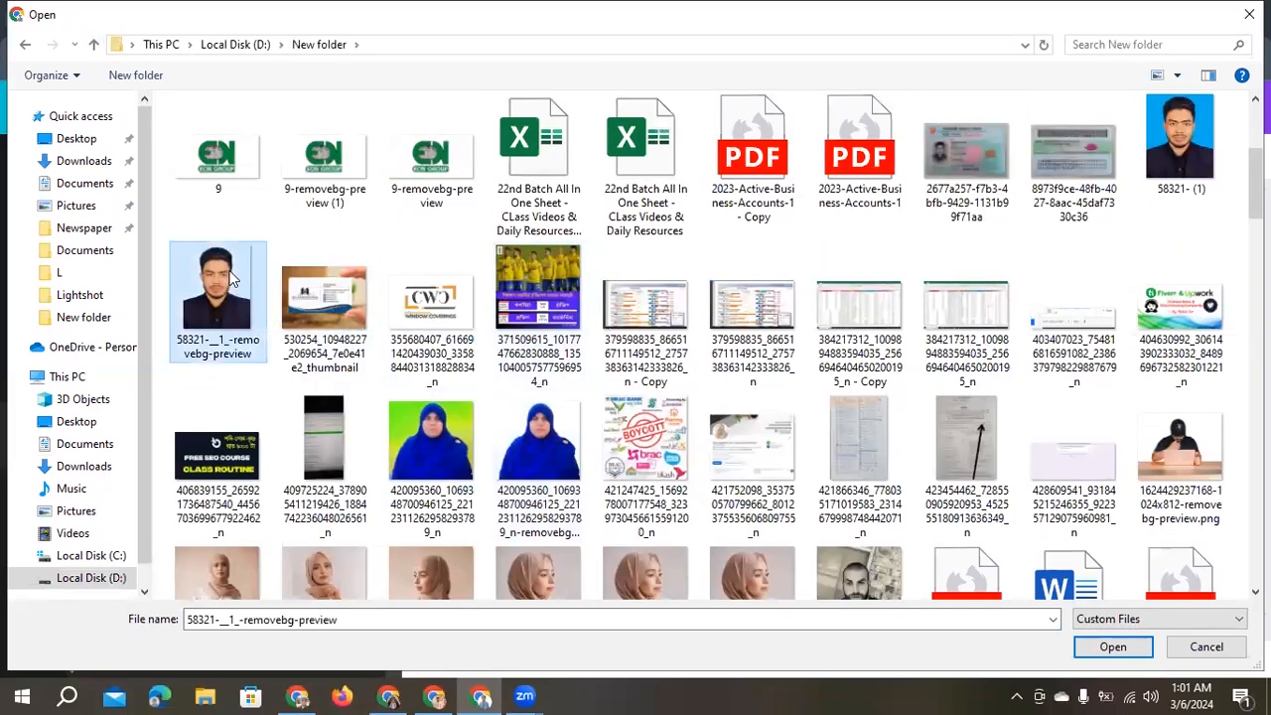
click(1105, 647)
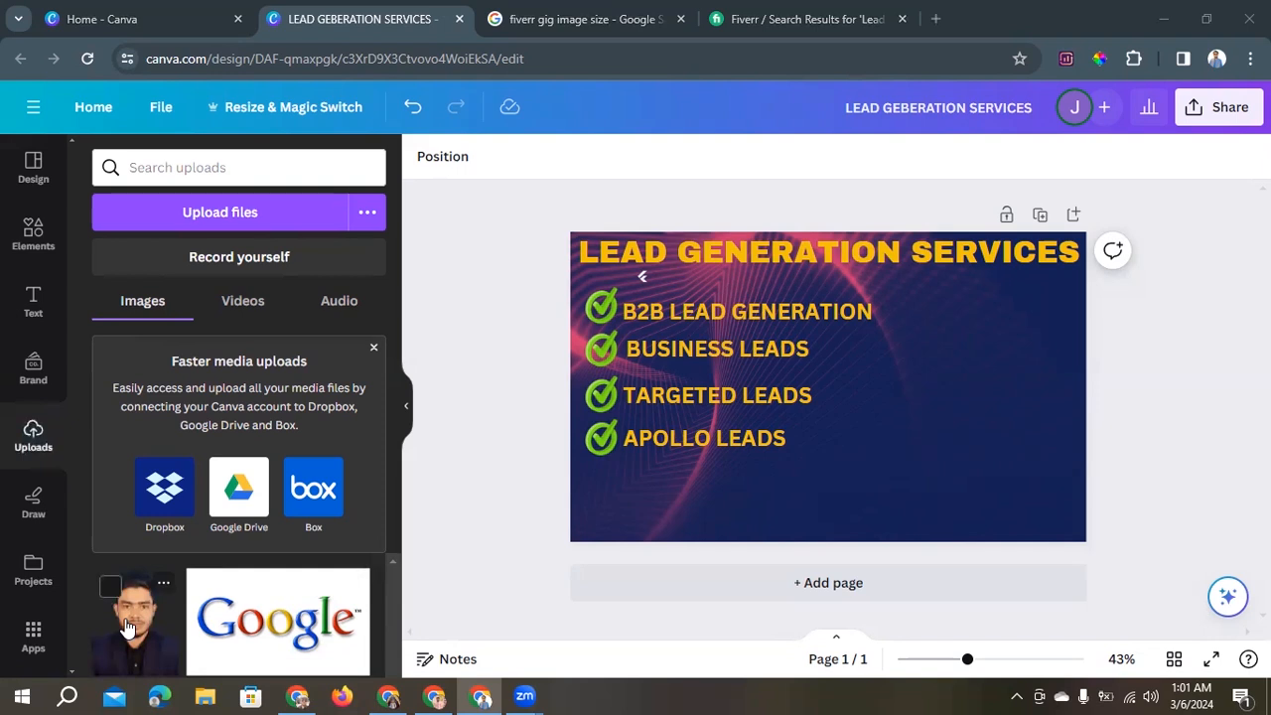
Add the uploaded portrait to the design, enlarge it to nearly the height below the heading and place it in the lower-right corner.
drag(127, 628, 929, 365)
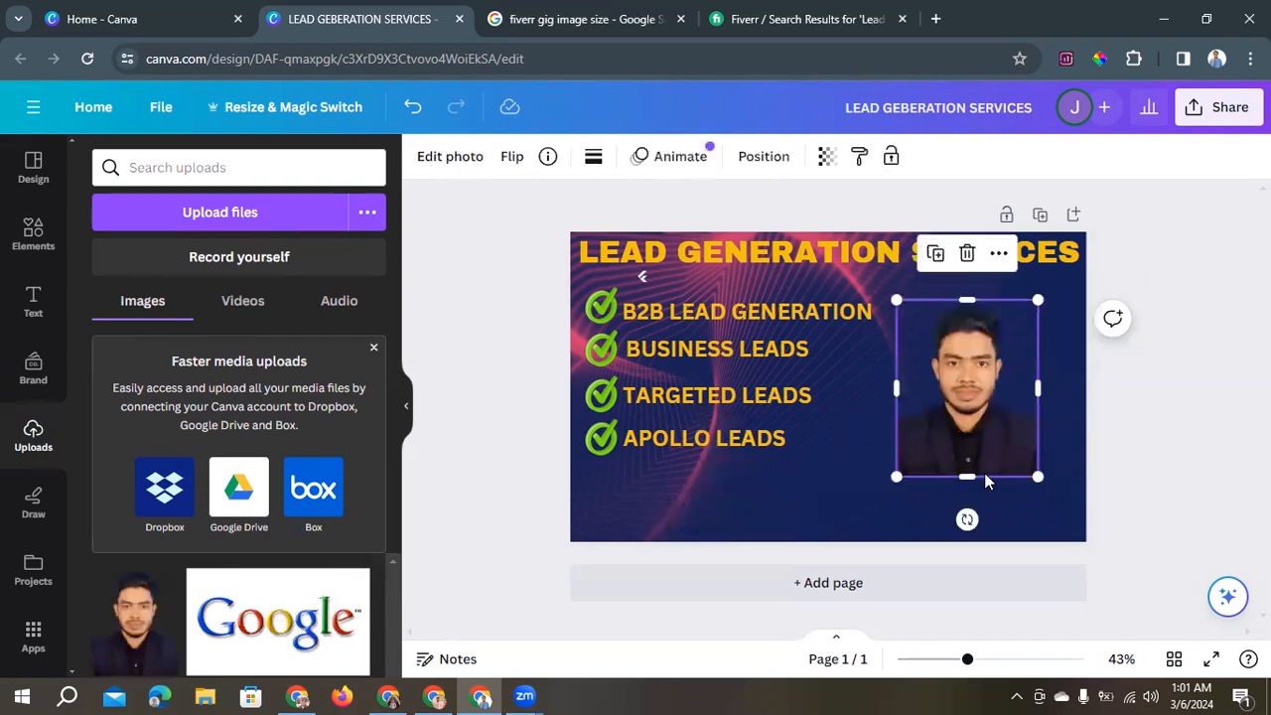
drag(1031, 475, 1065, 510)
drag(899, 298, 828, 259)
click(1150, 448)
drag(990, 367, 1001, 402)
click(1169, 395)
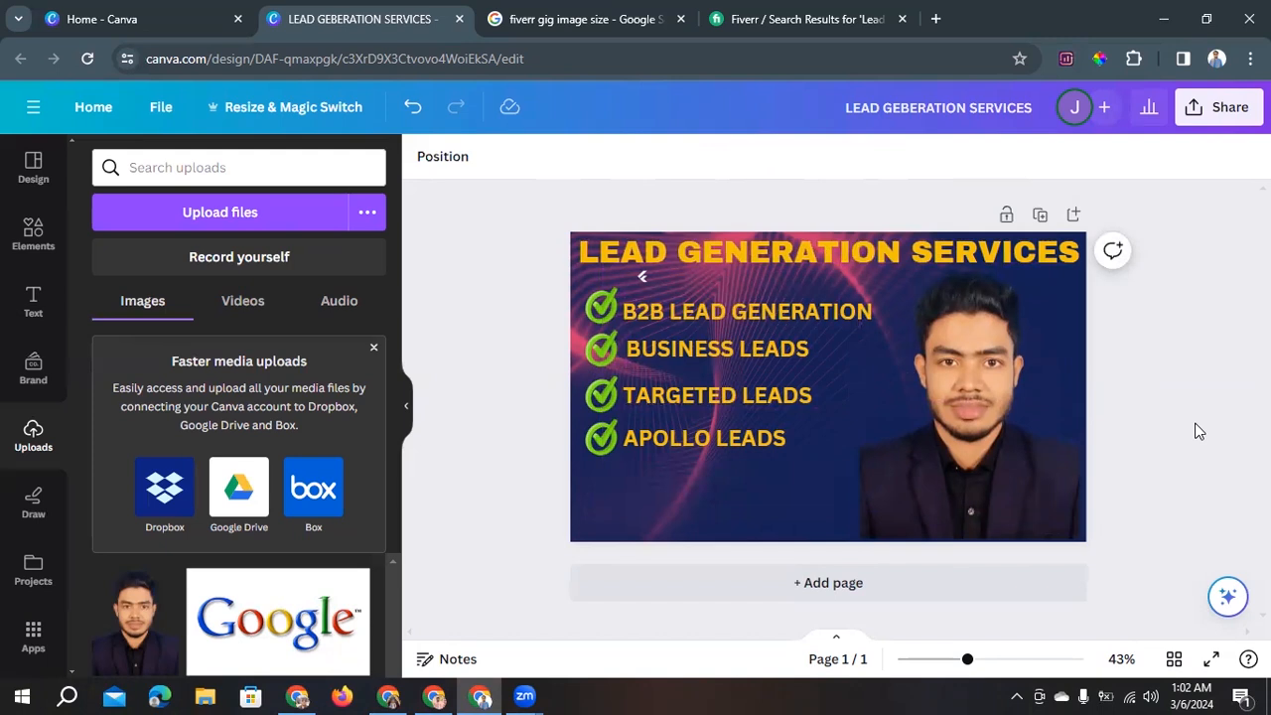
Review the photo-editing effects available for the portrait, including the Magic Studio tools and filters.
click(983, 429)
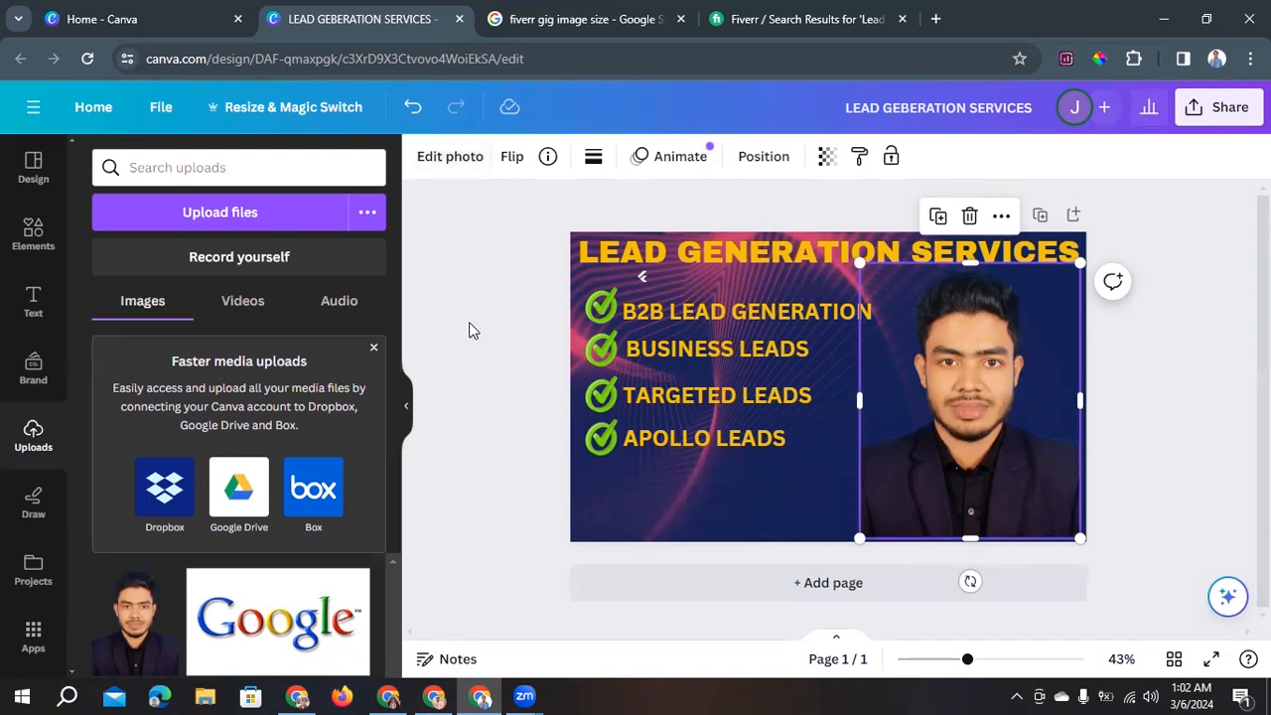
click(442, 160)
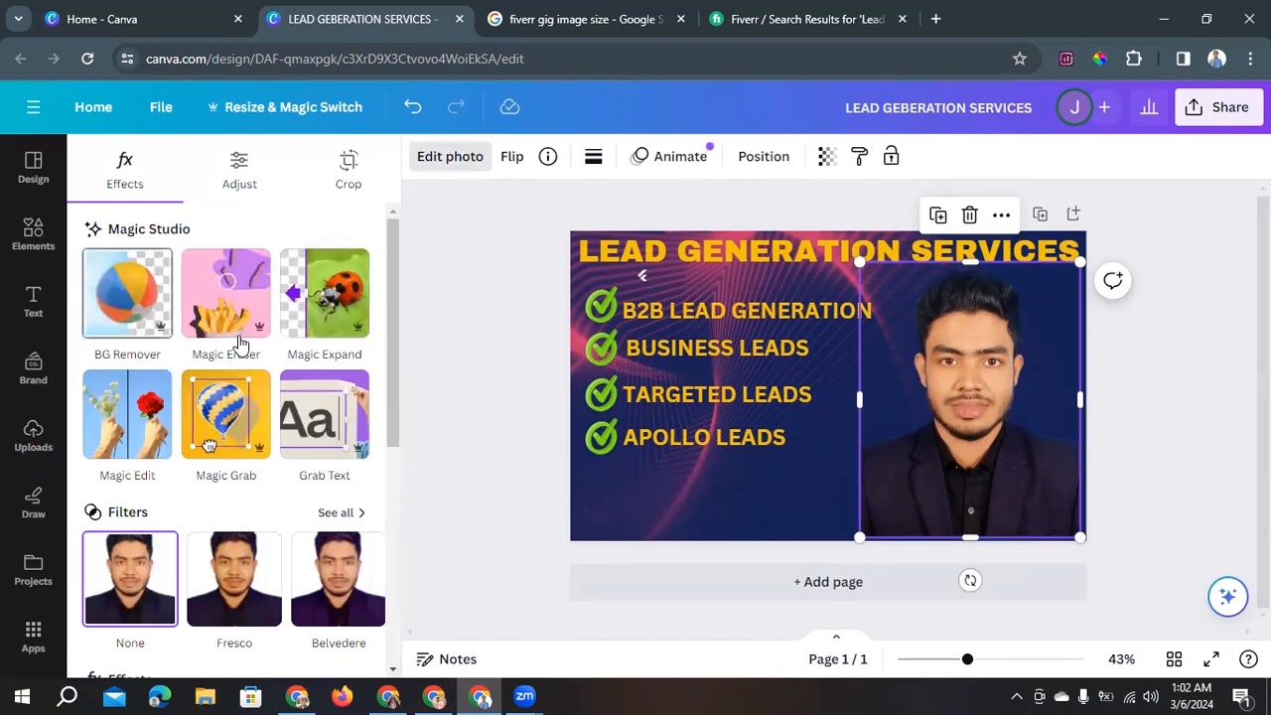
click(505, 335)
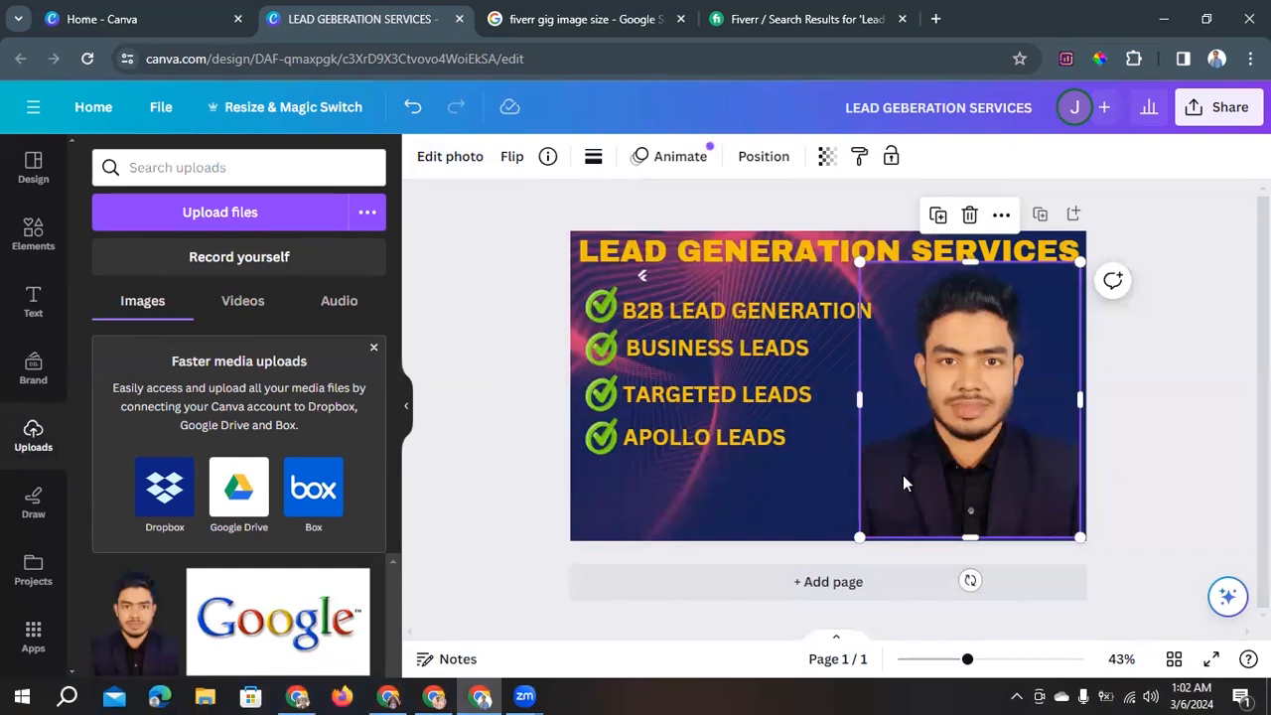
click(1198, 433)
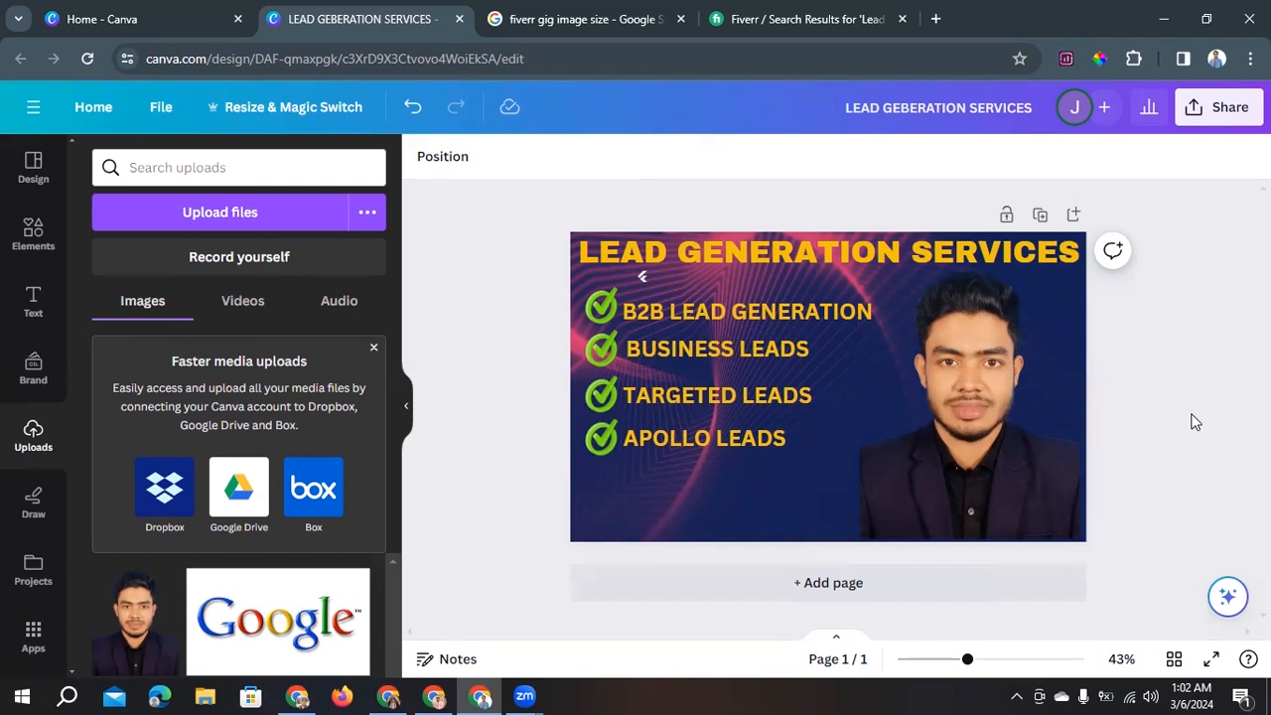
Try the uploaded Google logo image over the subheading area of the design.
drag(328, 604, 730, 332)
drag(761, 426, 162, 630)
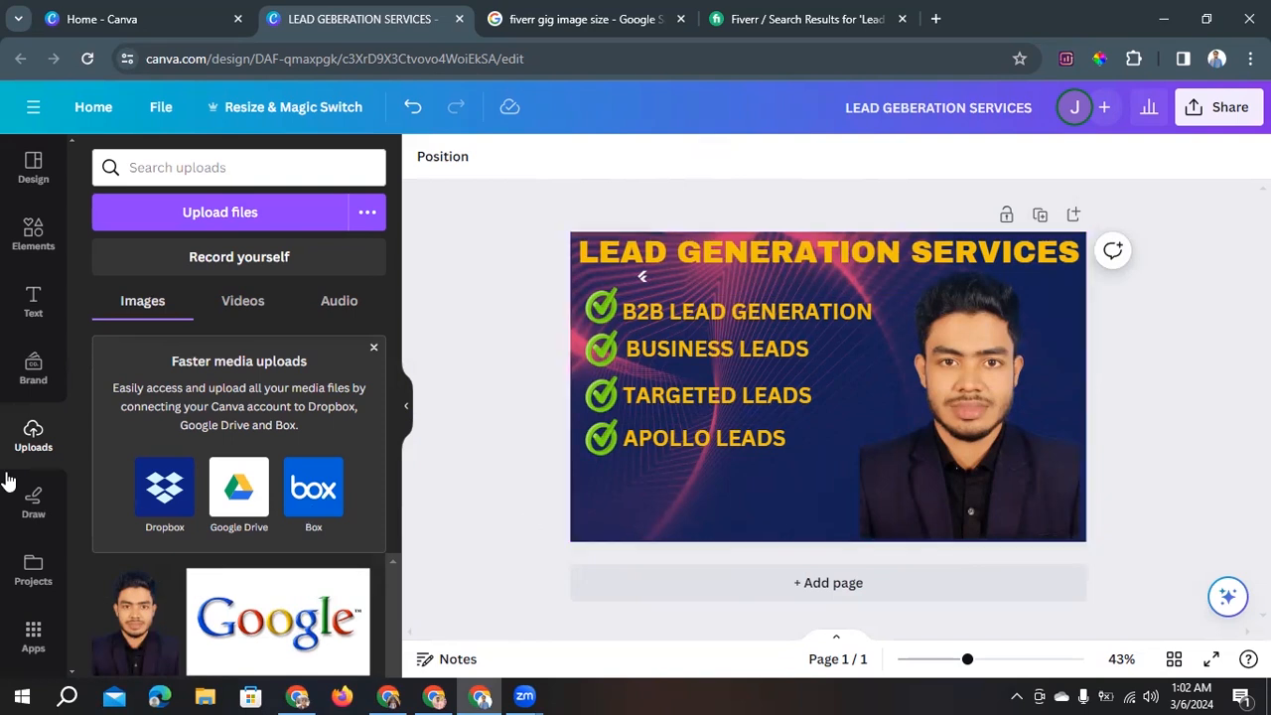
Add the recently used blue ORDER NOW button graphic, shrink it to about 366 × 170 px and place it in the design's lower-left corner below APOLLO LEADS.
click(33, 233)
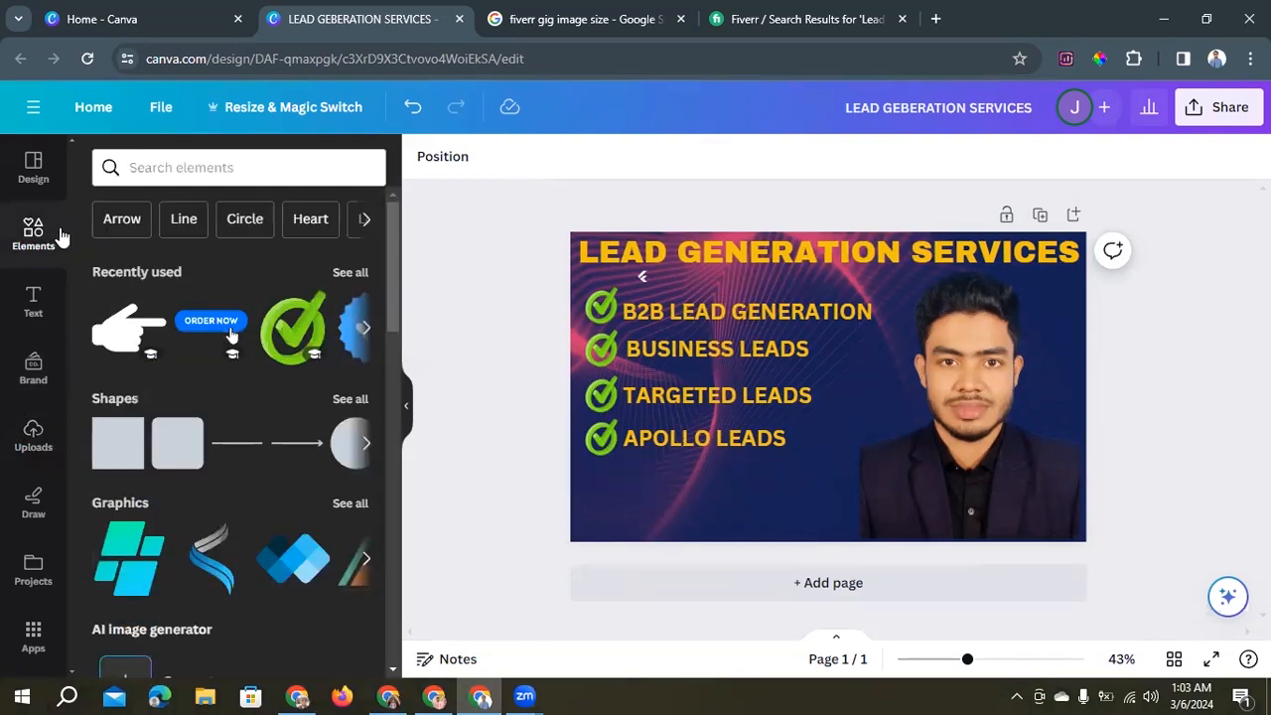
drag(205, 328, 627, 508)
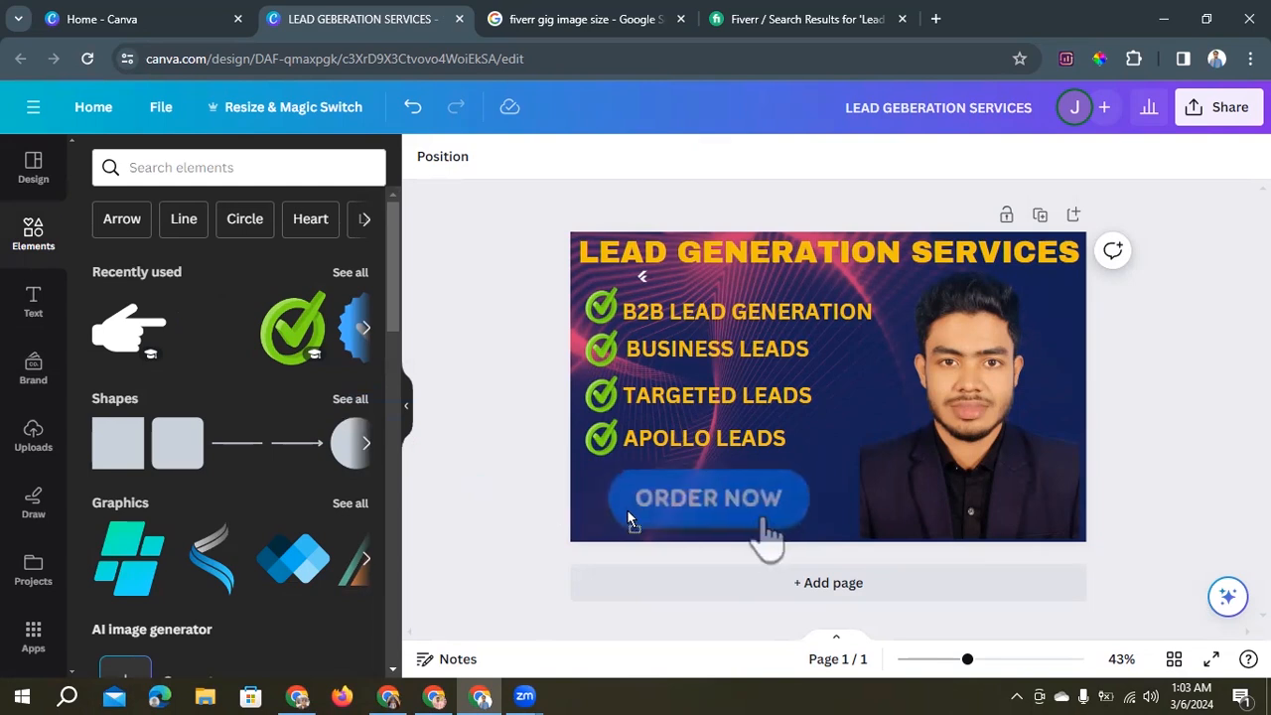
drag(750, 531, 753, 528)
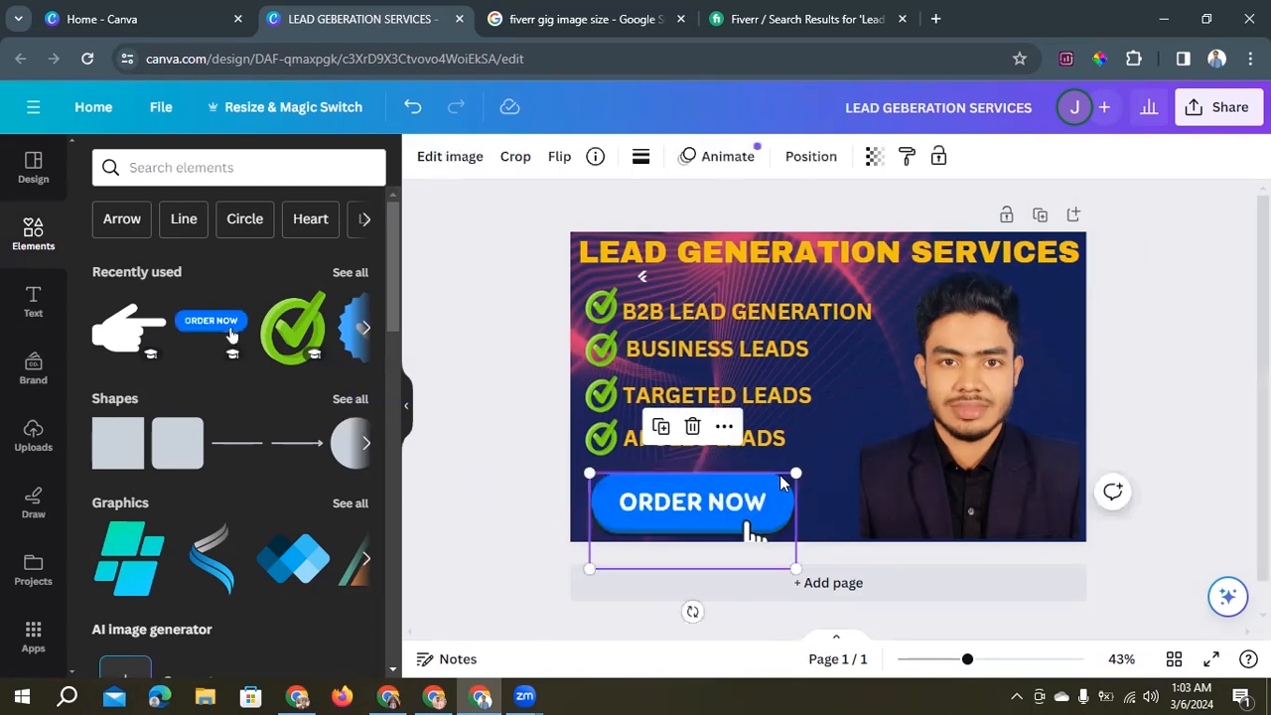
drag(784, 477, 735, 503)
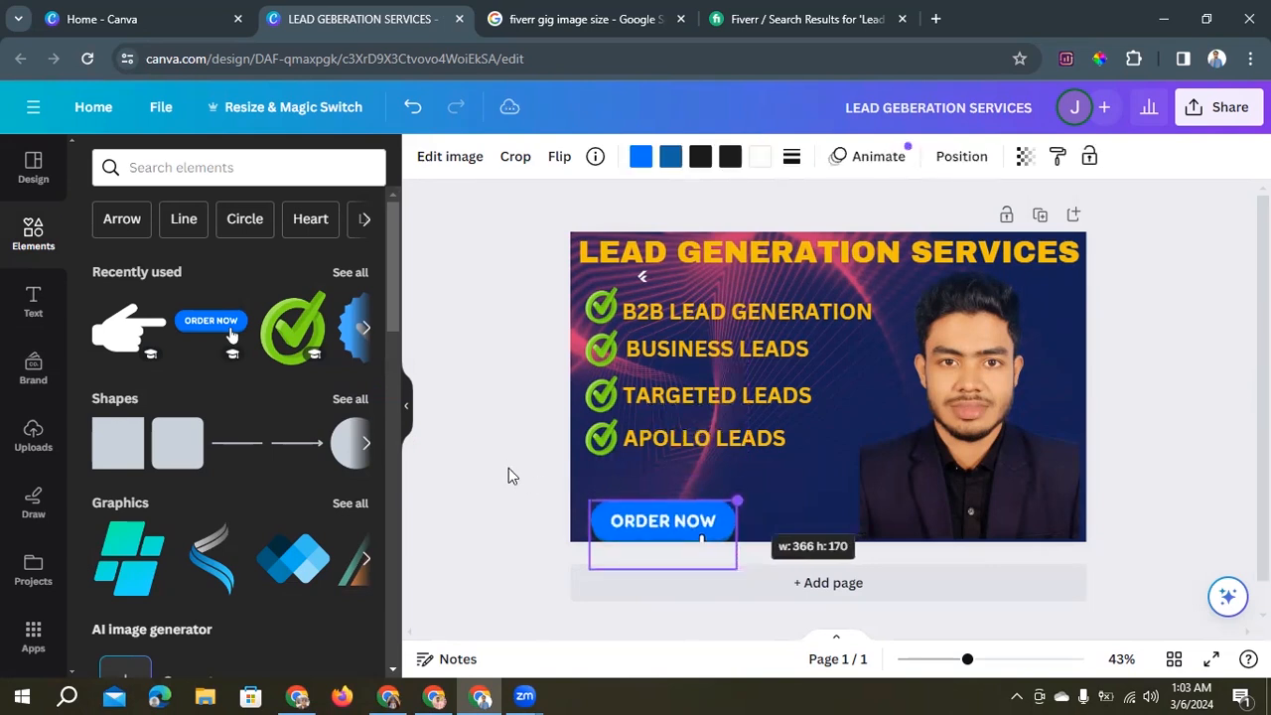
click(509, 467)
drag(647, 522, 646, 495)
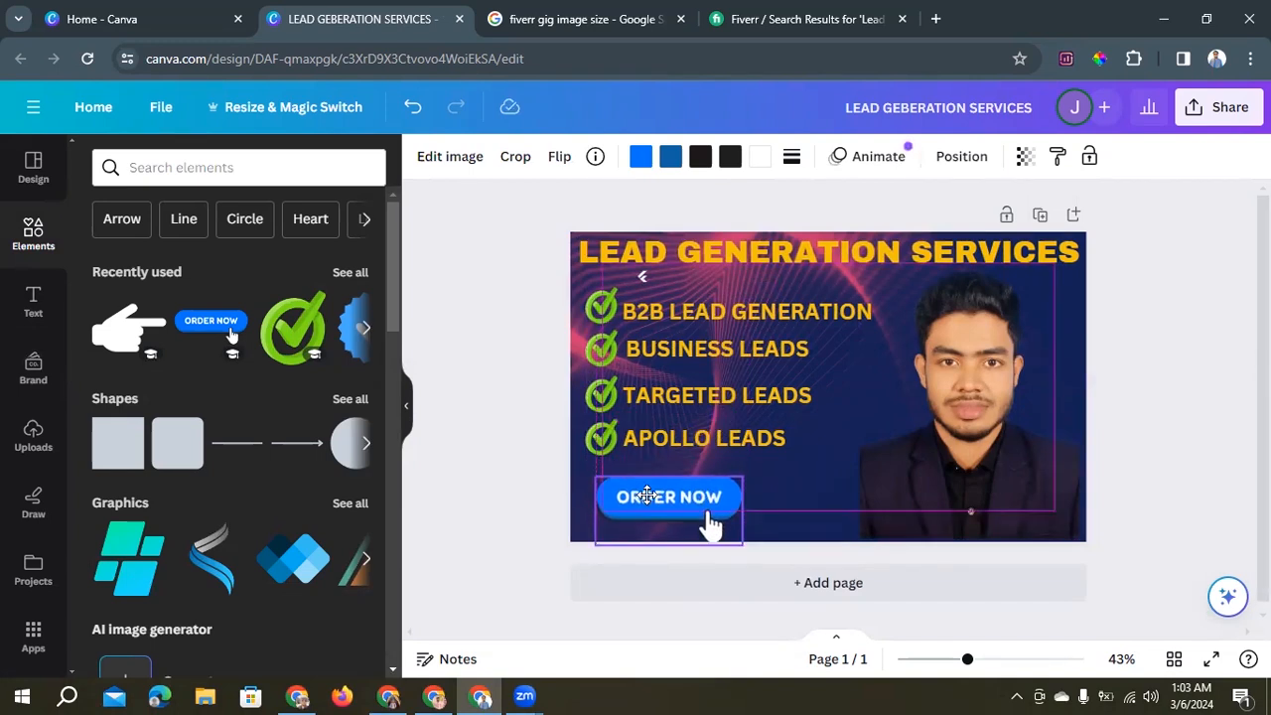
drag(646, 495, 627, 497)
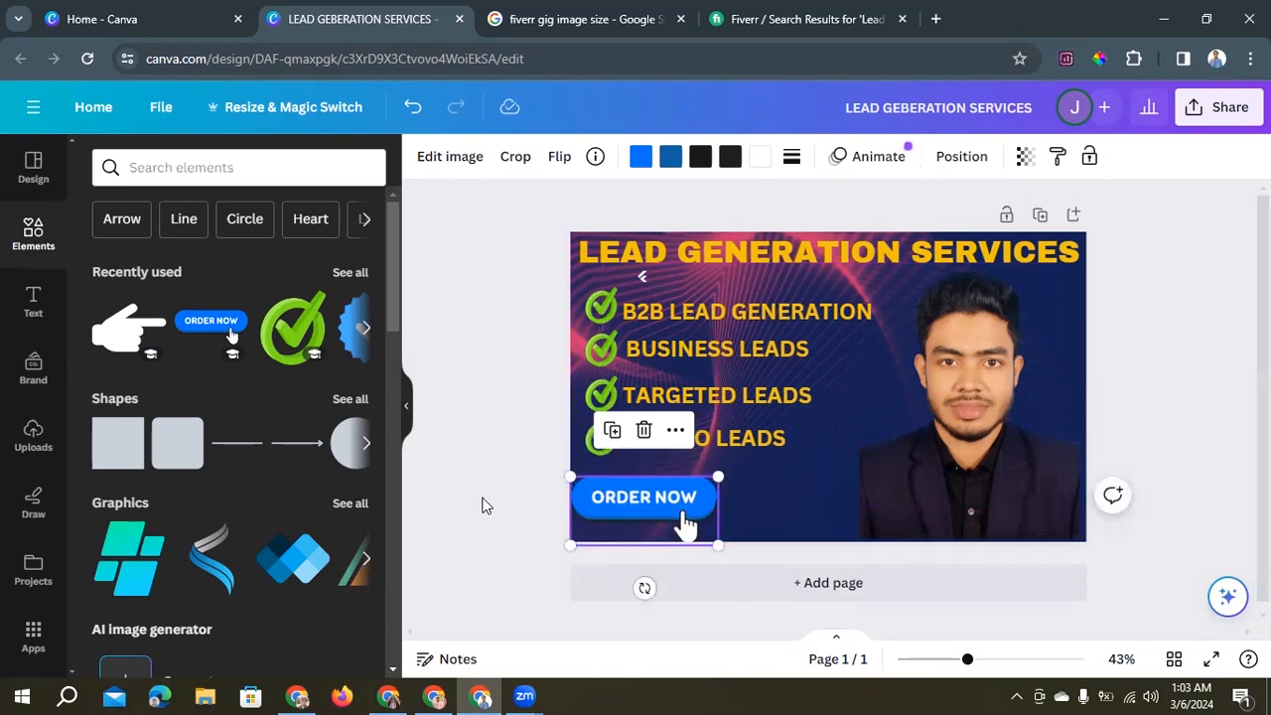
click(482, 506)
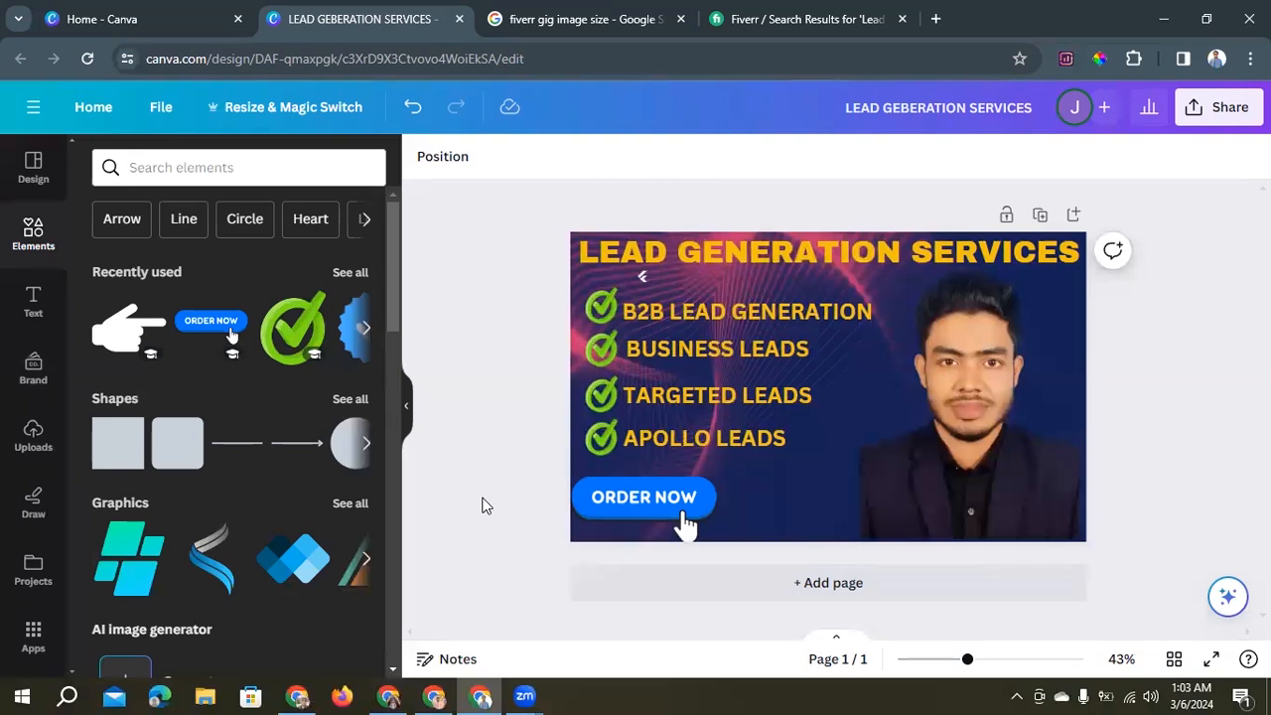
Recolor the four subheadings B2B LEAD GENERATION, BUSINESS LEADS, TARGETED LEADS and APOLLO LEADS white.
click(668, 311)
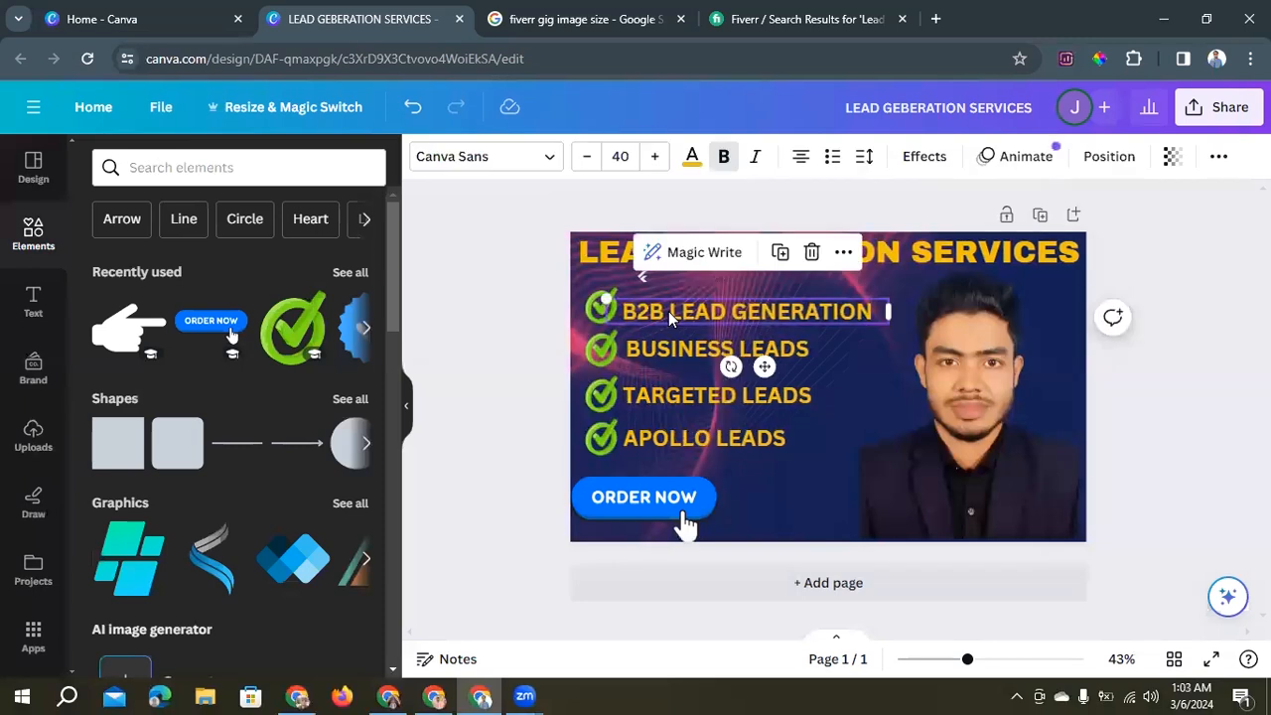
click(696, 164)
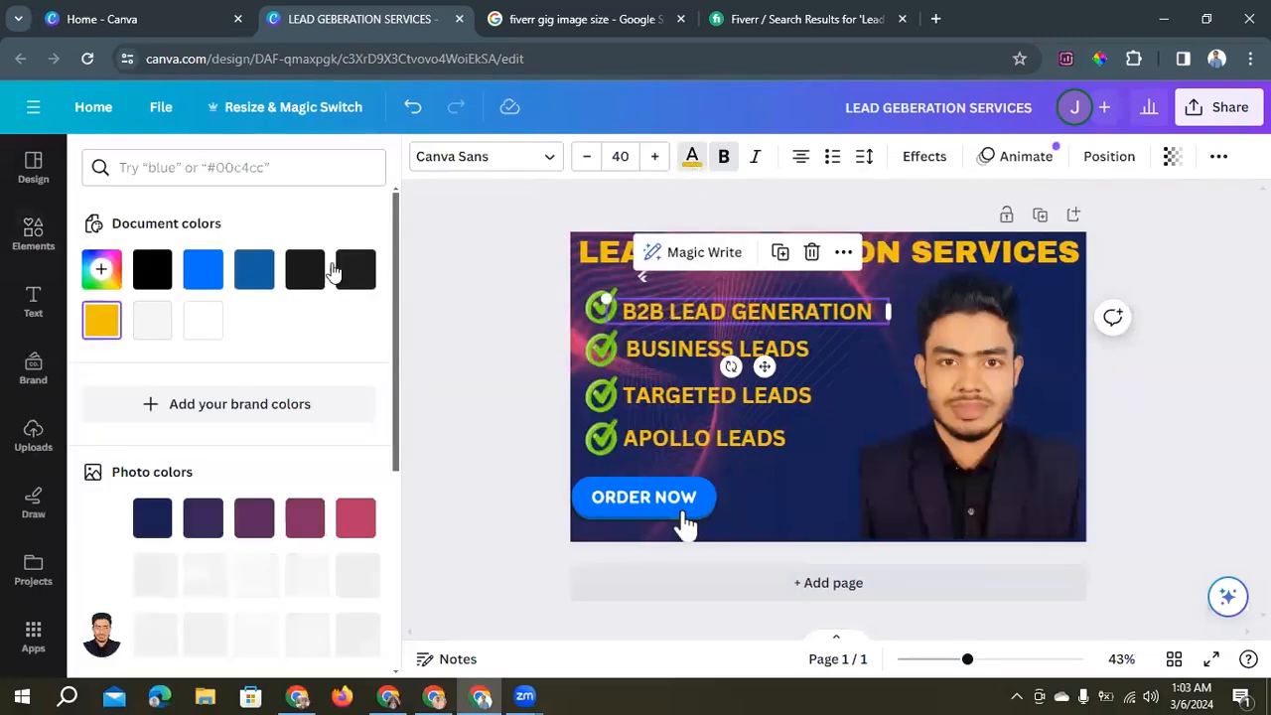
click(212, 324)
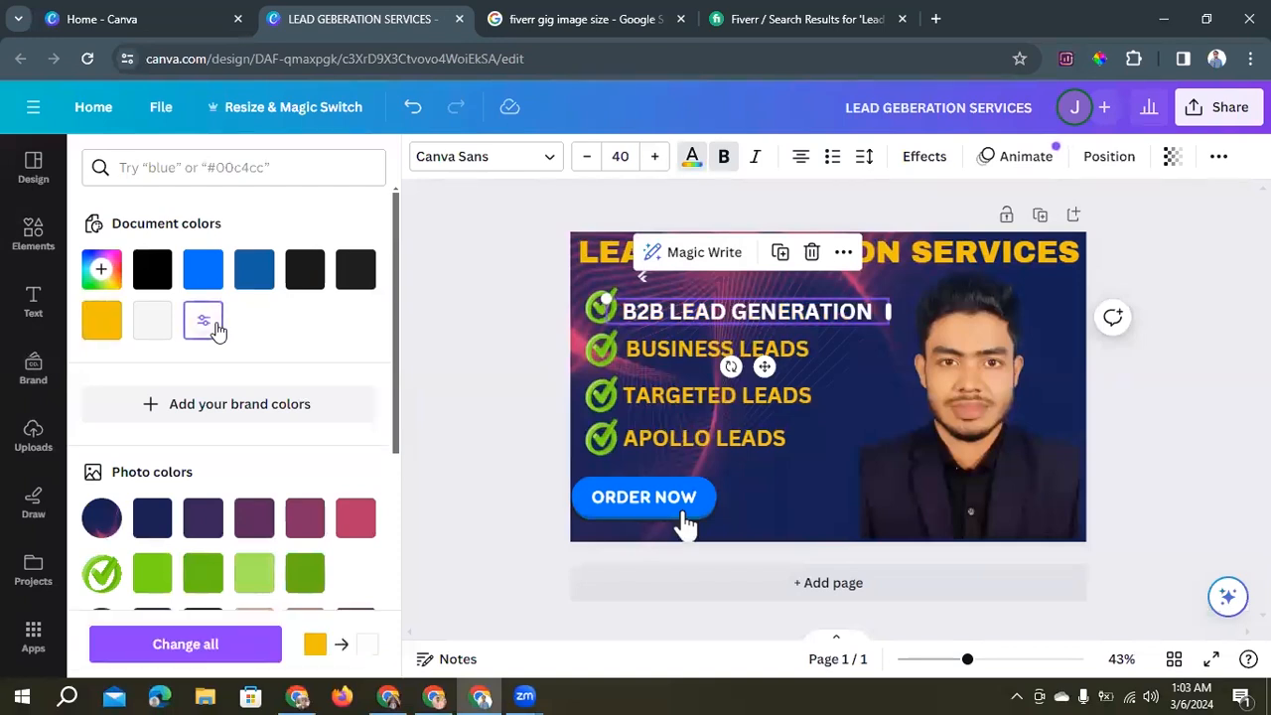
click(663, 352)
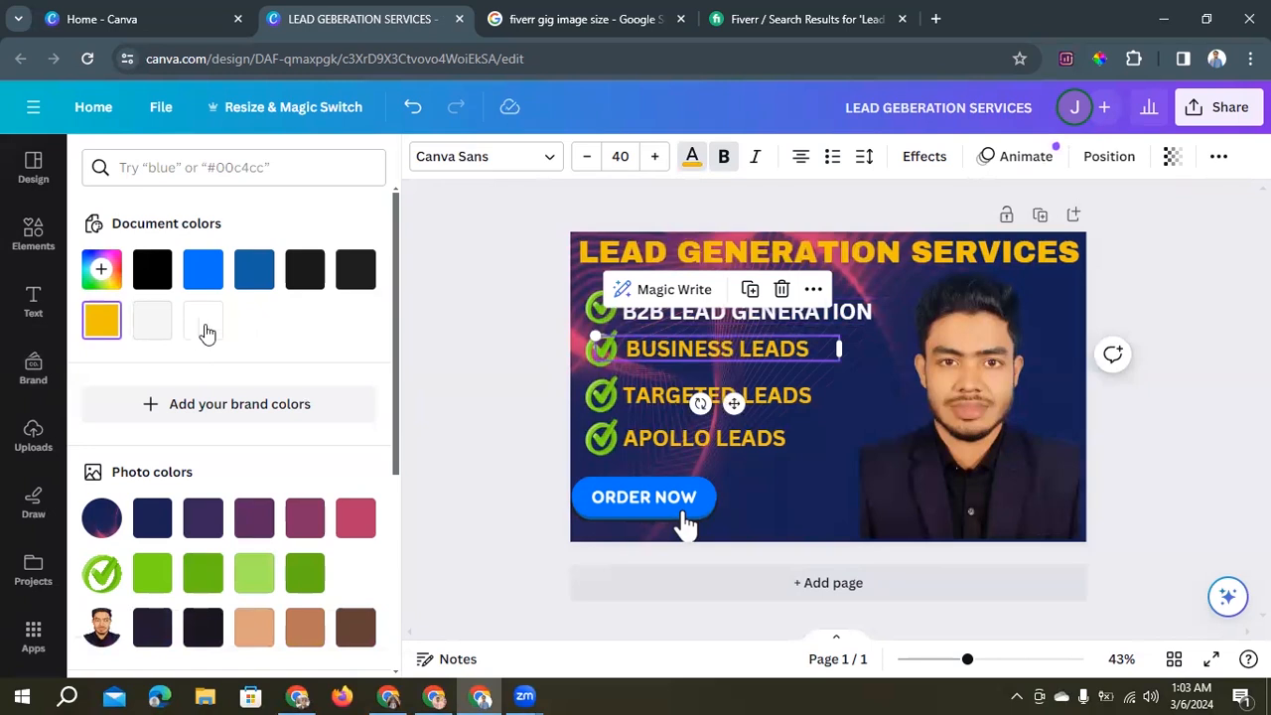
click(212, 332)
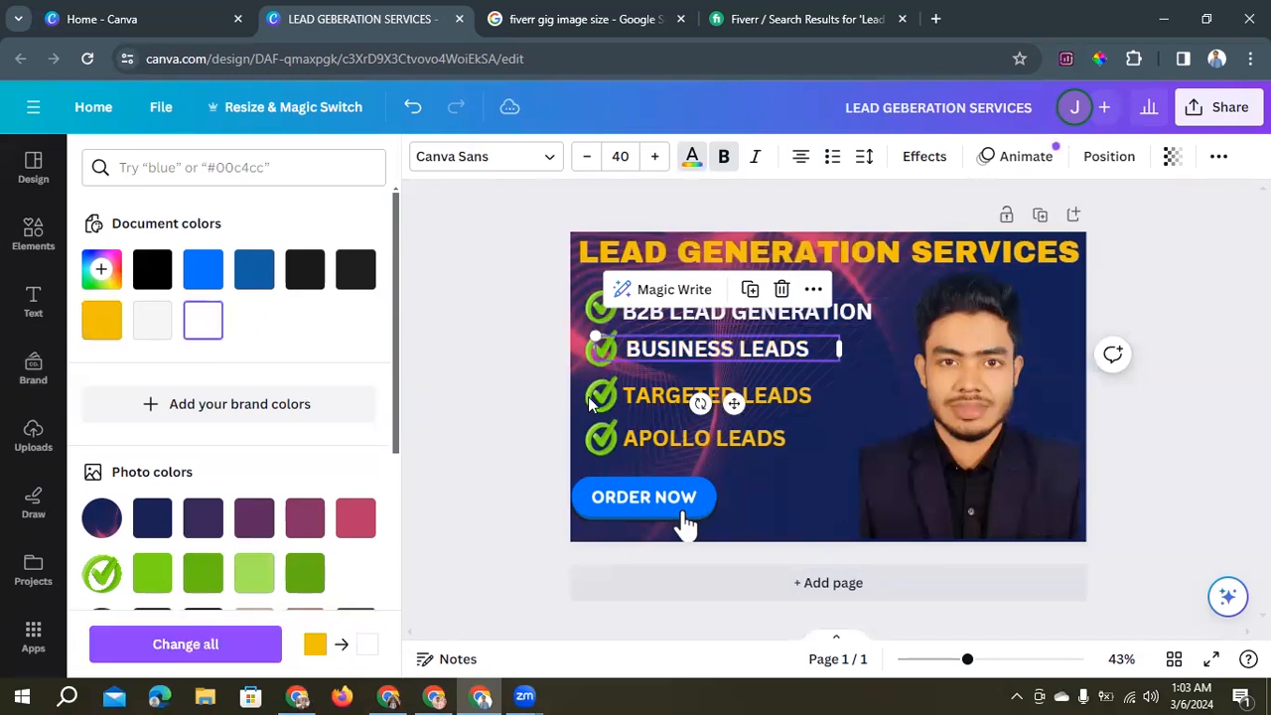
click(662, 394)
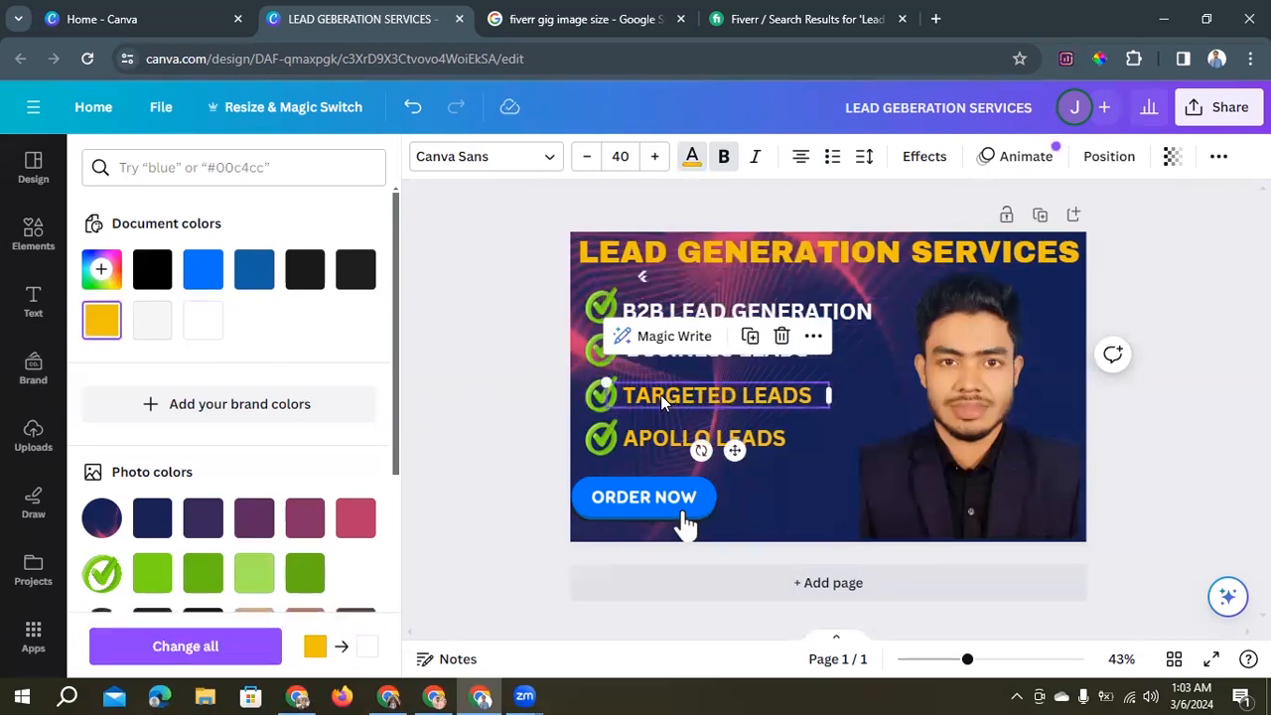
click(207, 319)
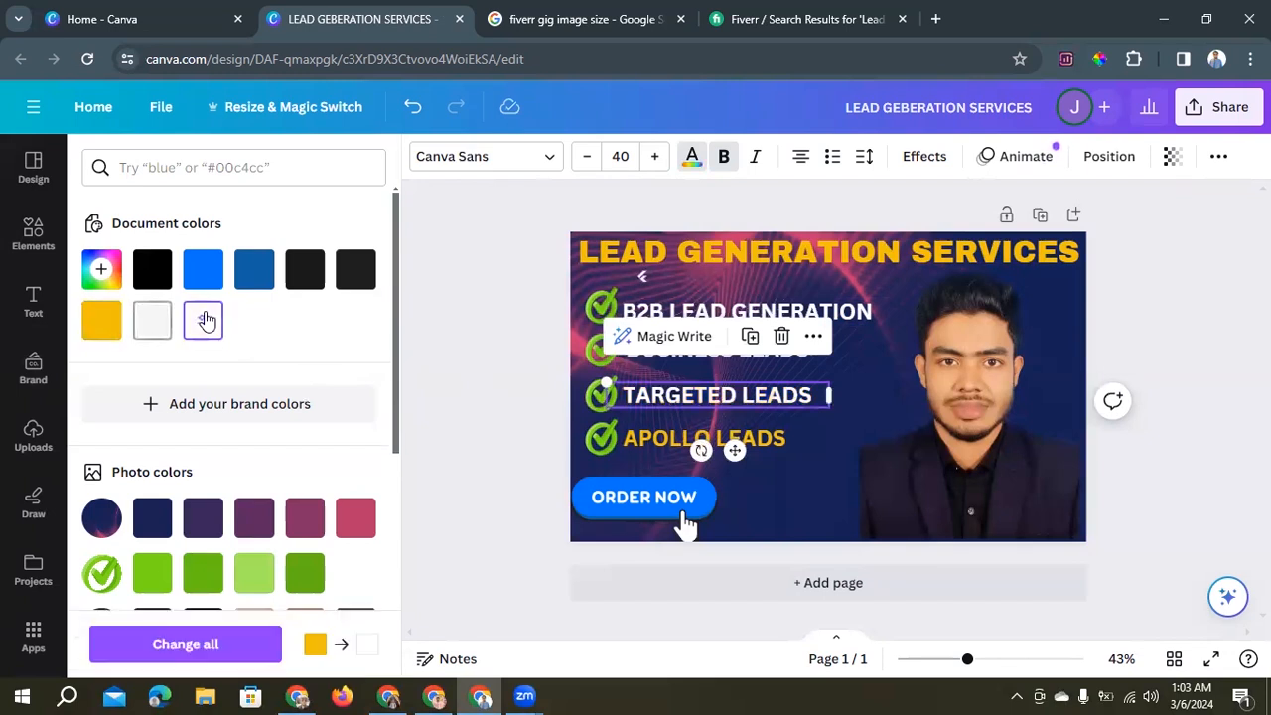
click(642, 438)
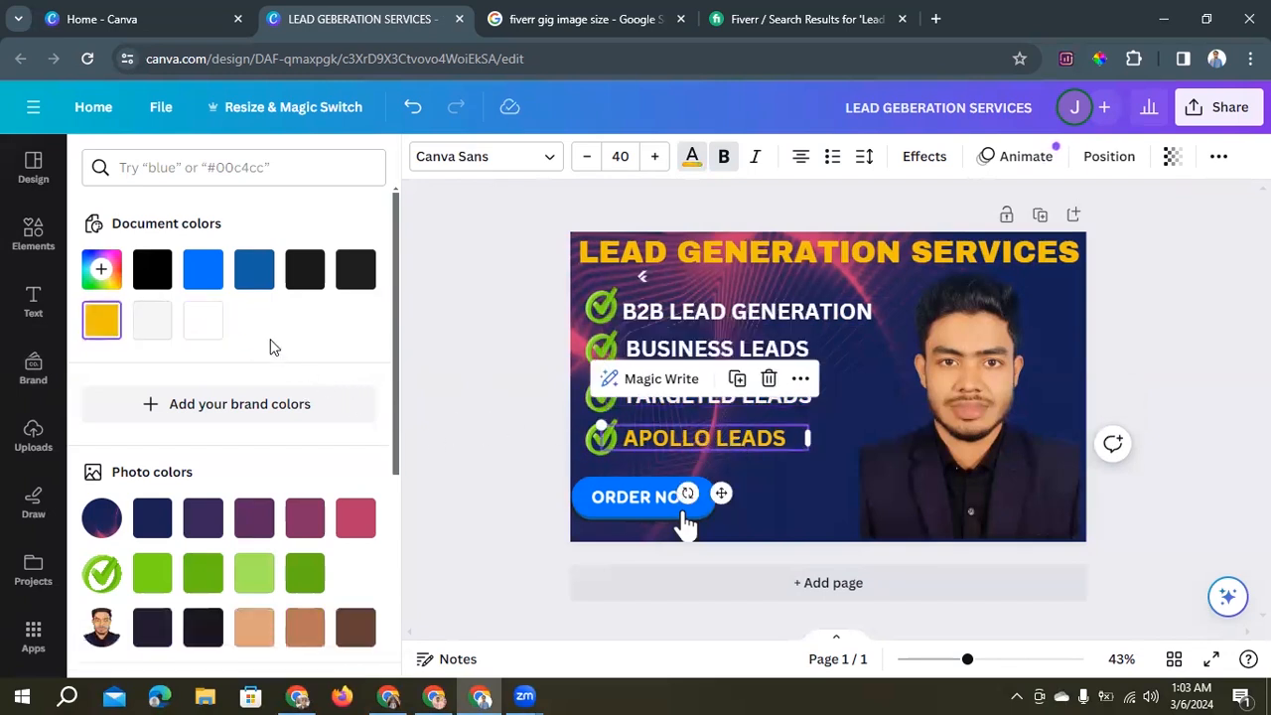
click(208, 320)
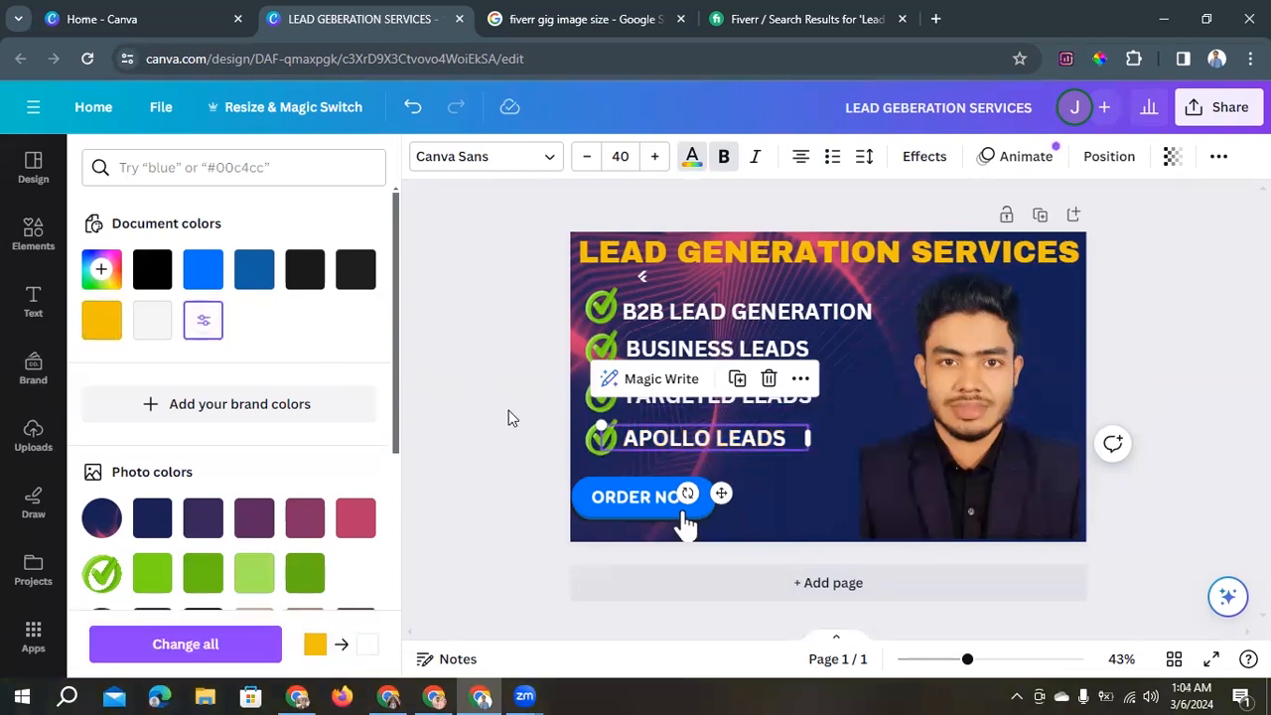
key(Escape)
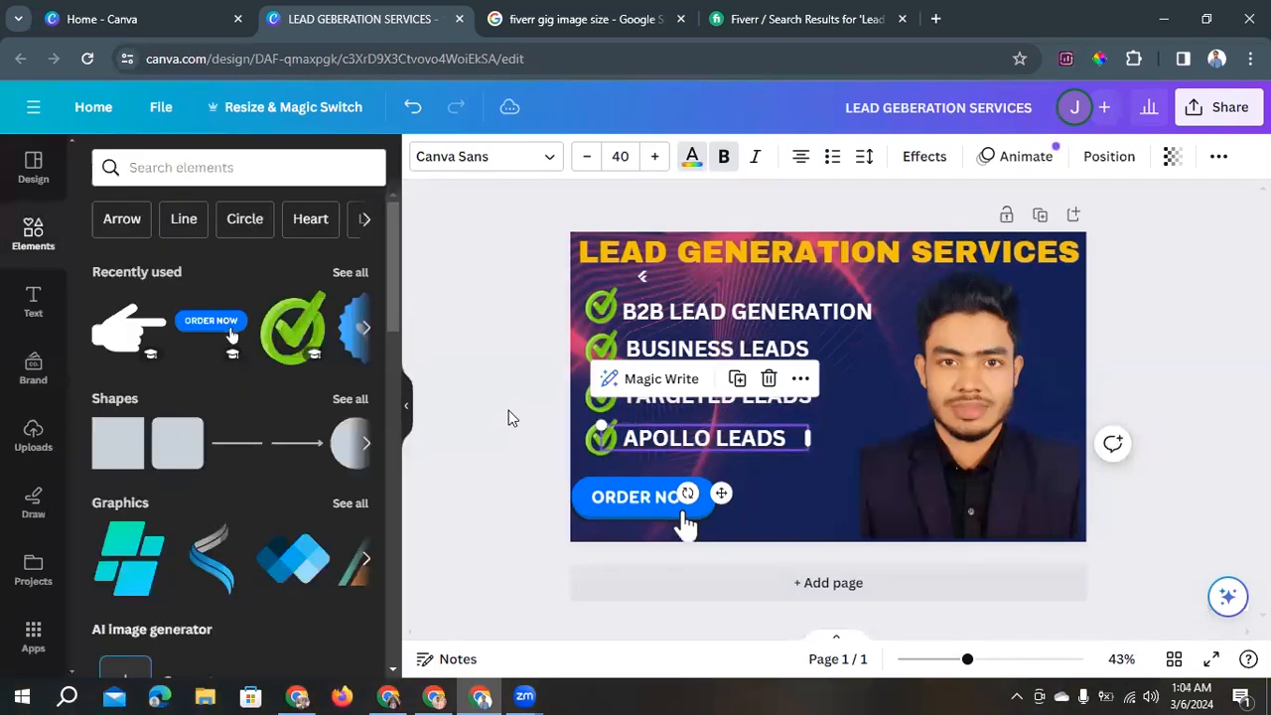
key(Escape)
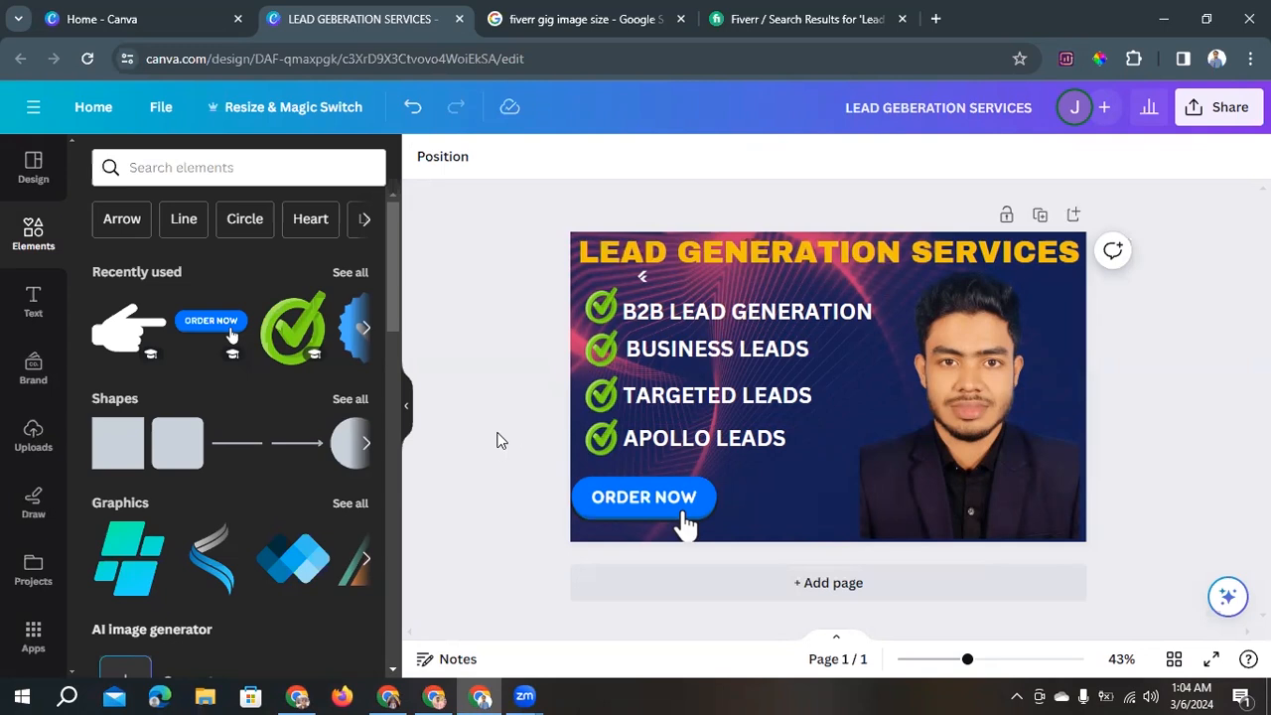
Duplicate the finished gig page and return to page 1.
click(1040, 216)
scroll(937, 423, up, 4)
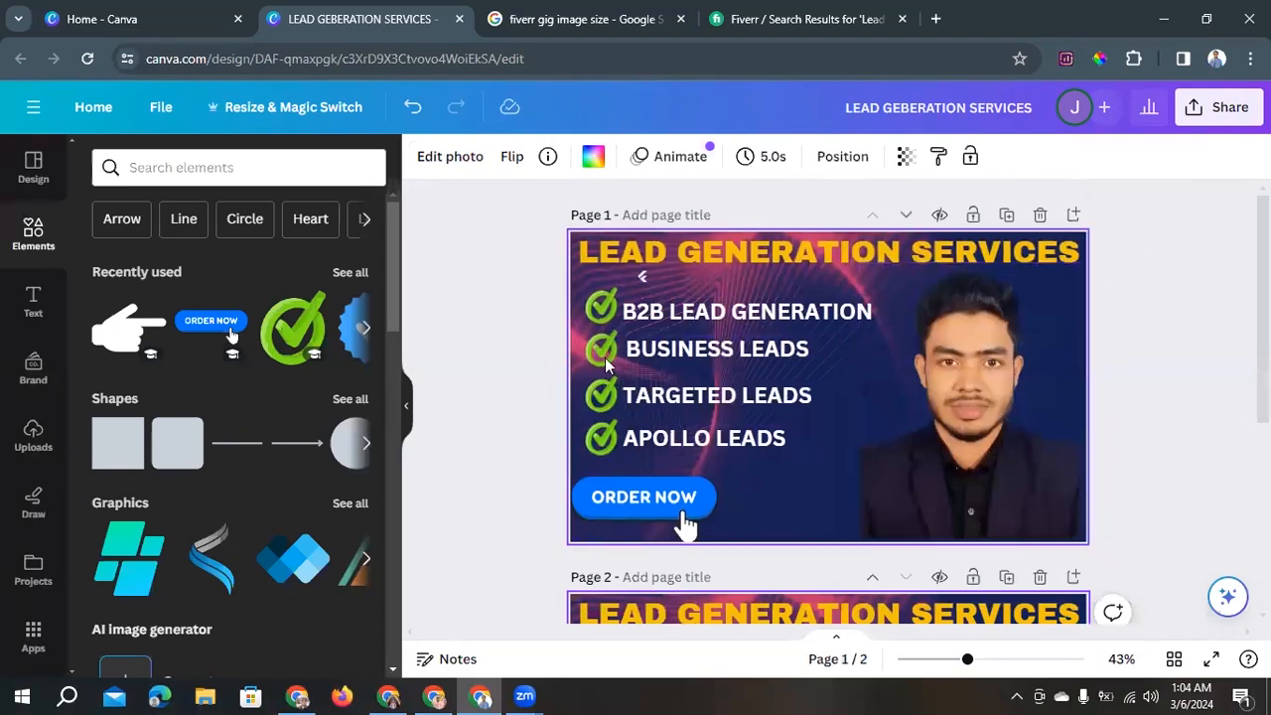
Replace the portrait on page 1 with the recently used stock photo of the pointing girl in red, scaled down beside the subheadings.
click(1026, 355)
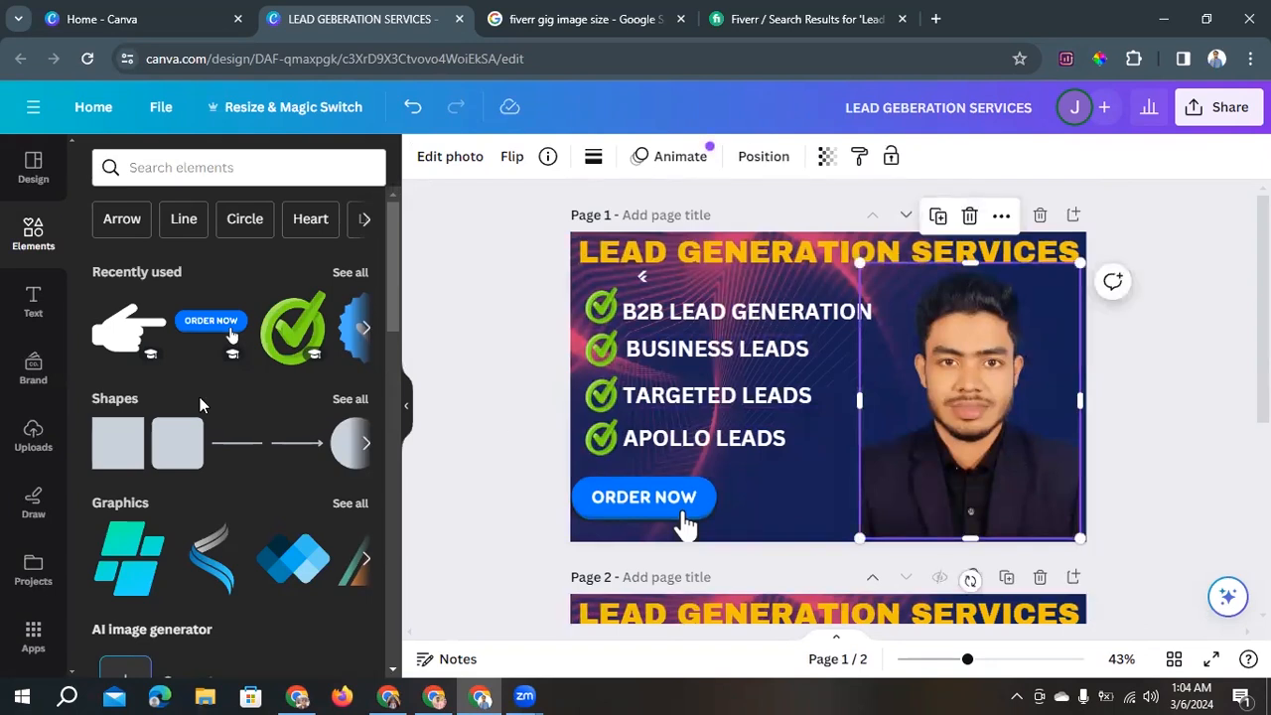
click(28, 197)
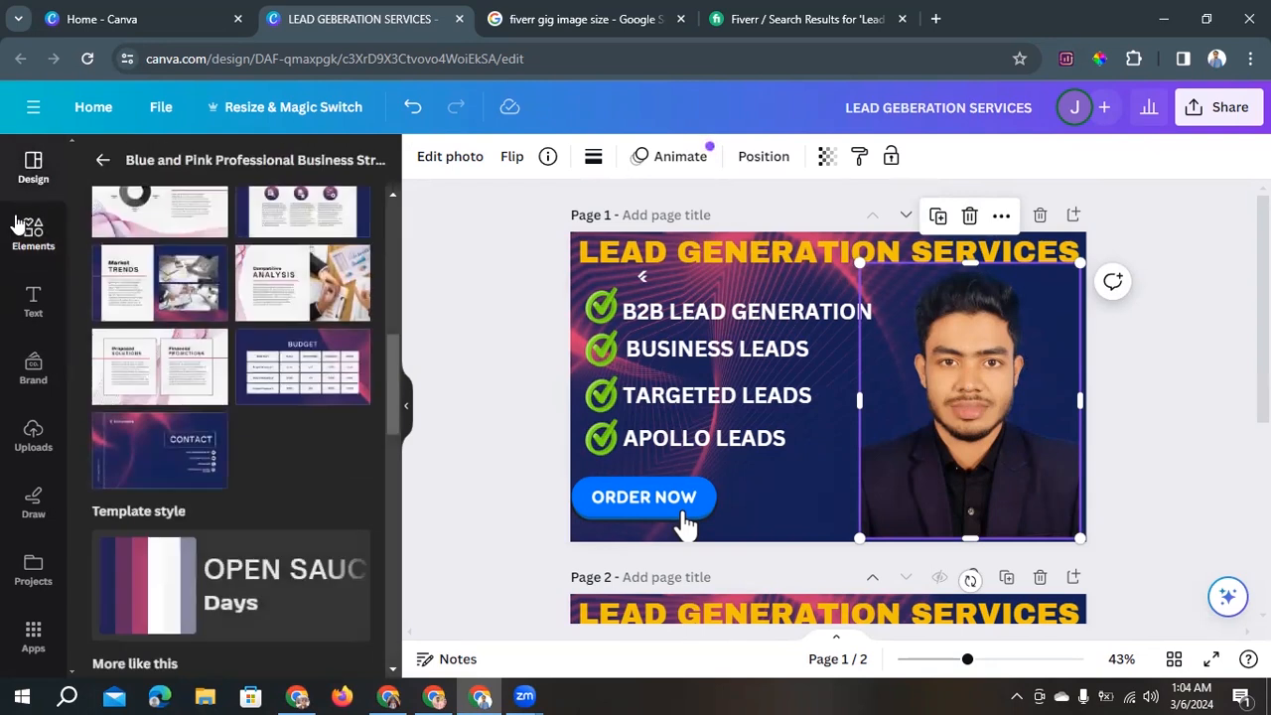
click(28, 230)
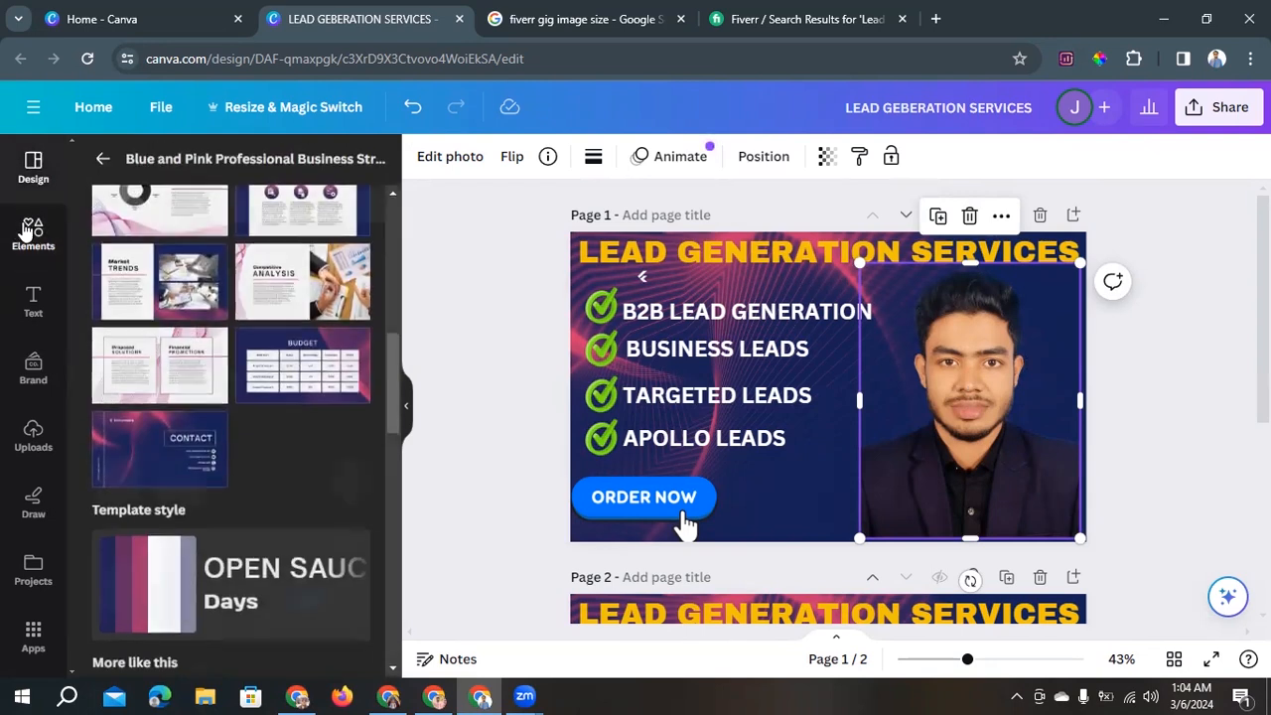
scroll(228, 377, down, 7)
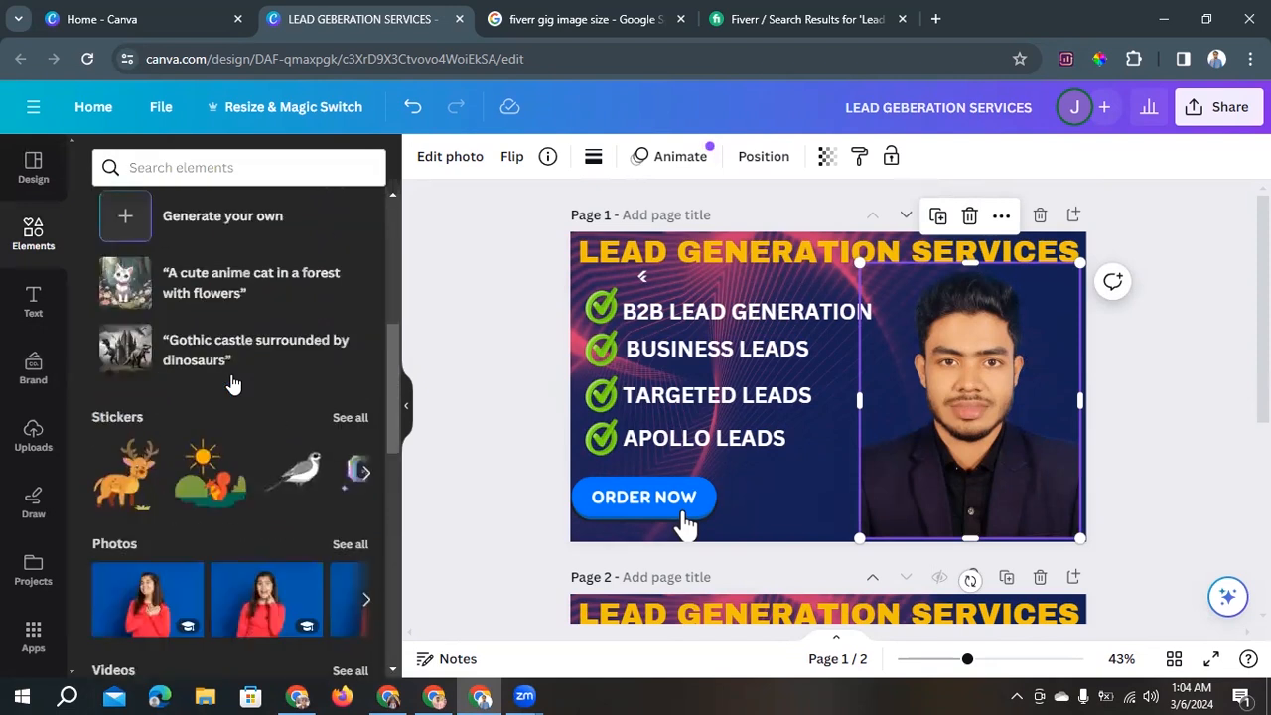
scroll(234, 391, down, 2)
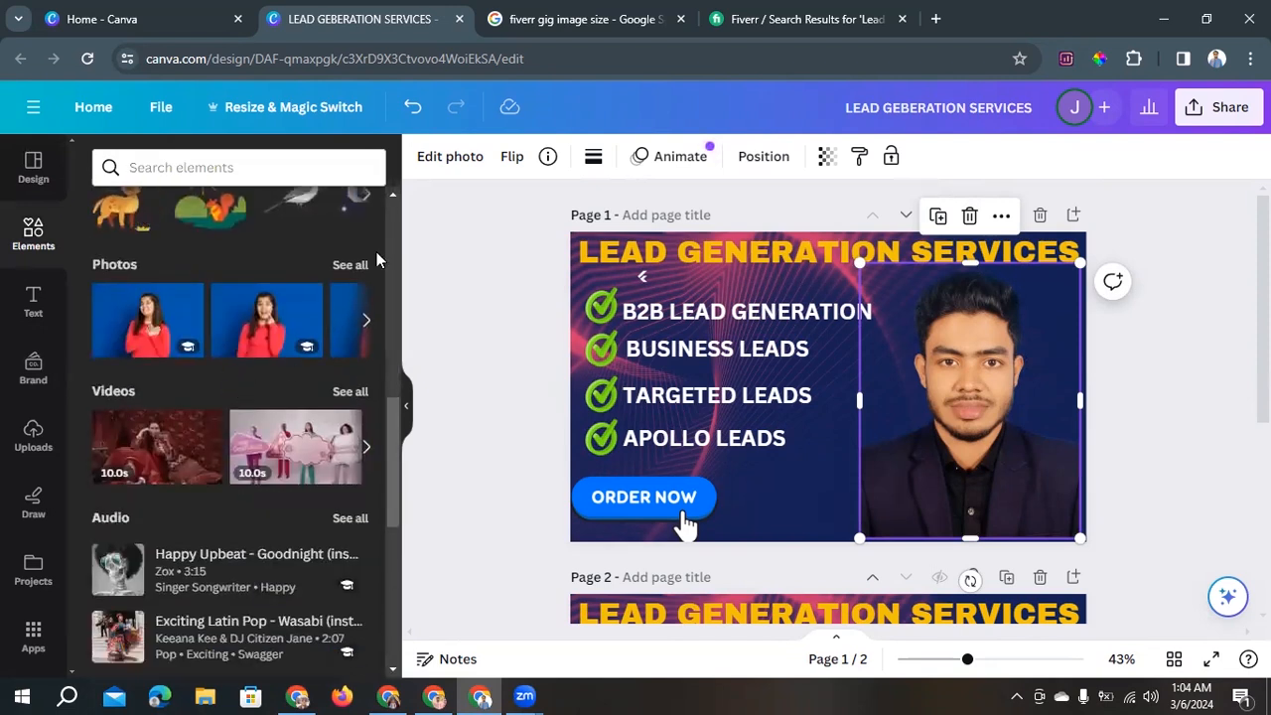
click(351, 266)
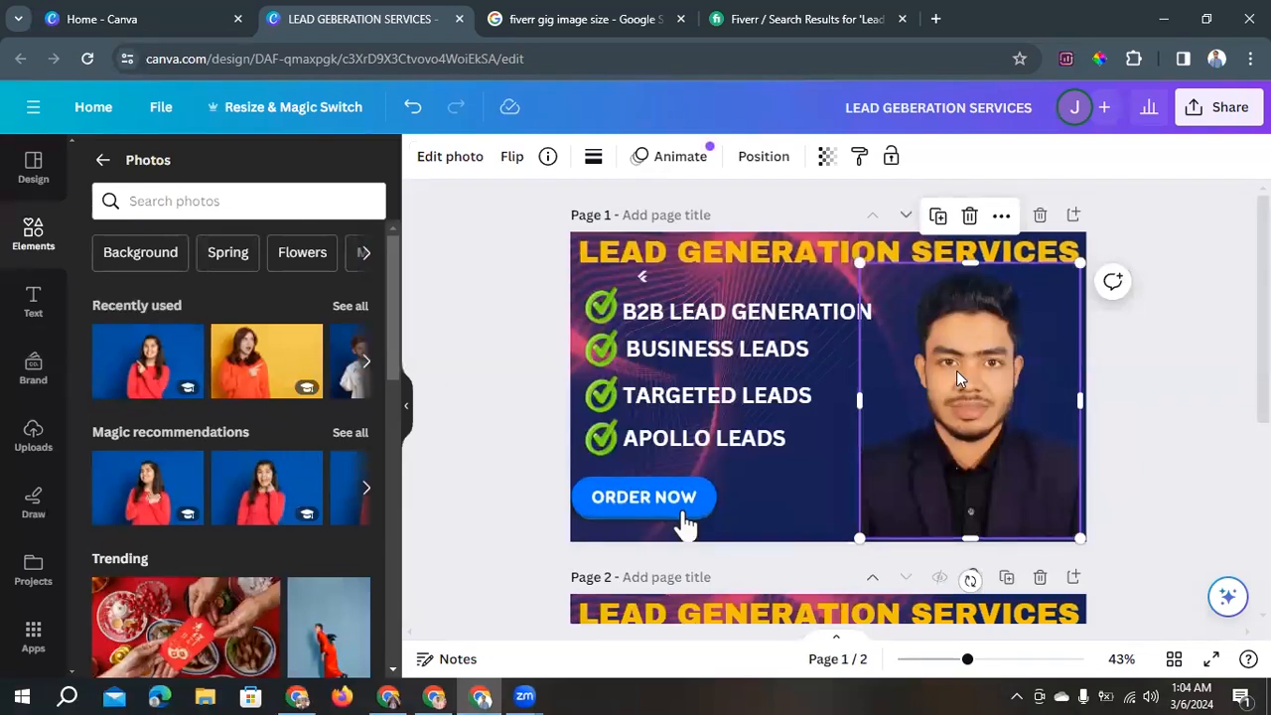
click(969, 215)
drag(159, 382, 851, 316)
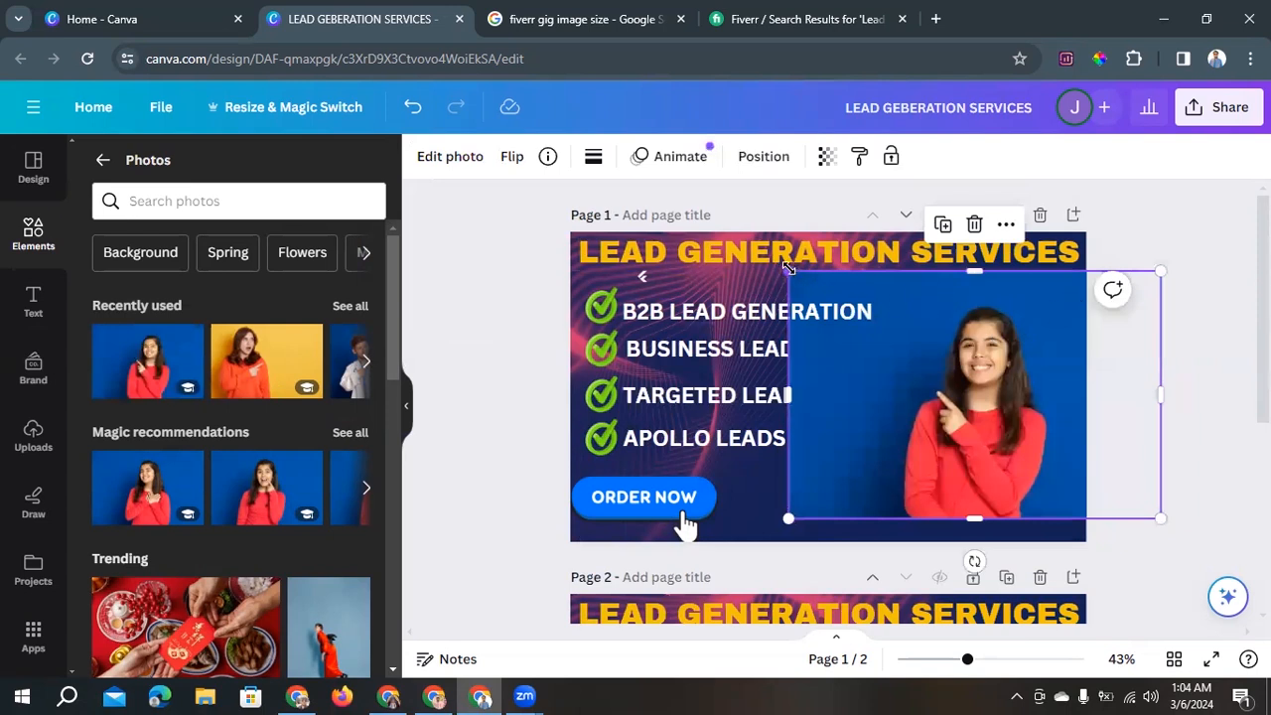
drag(790, 272, 897, 282)
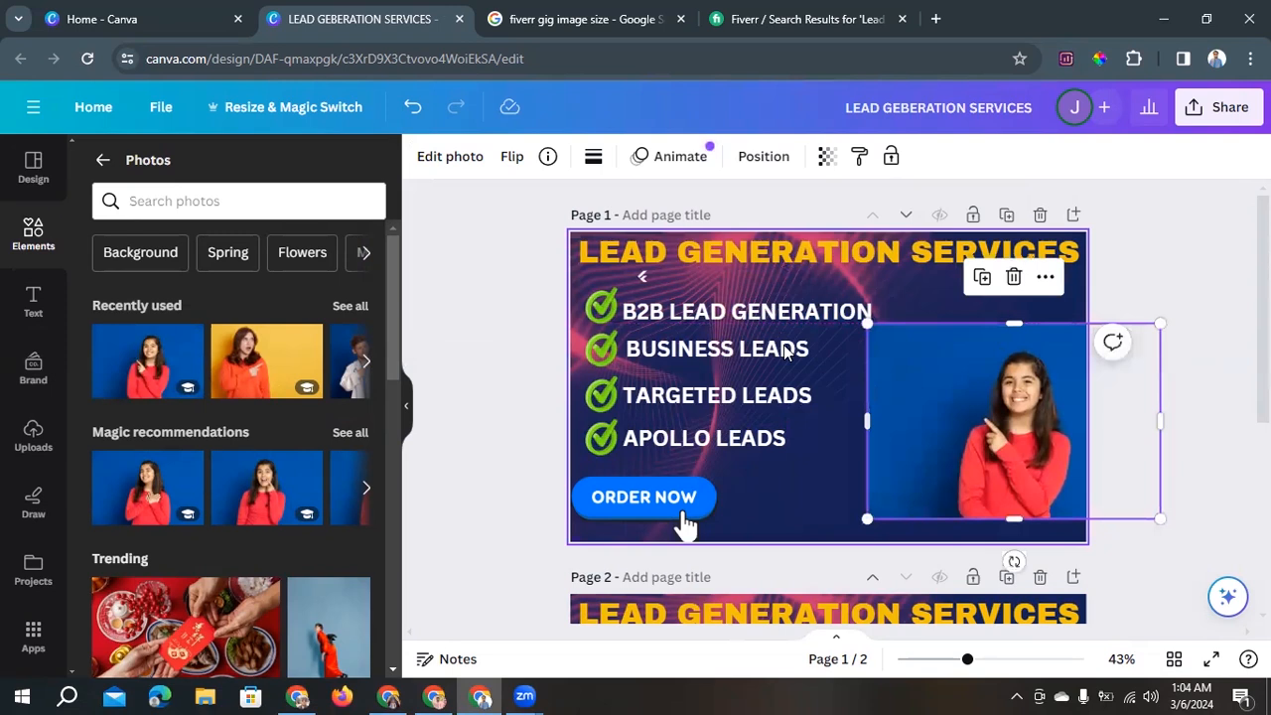
Remove the blue background from the girl's photo with BG Remover.
click(450, 159)
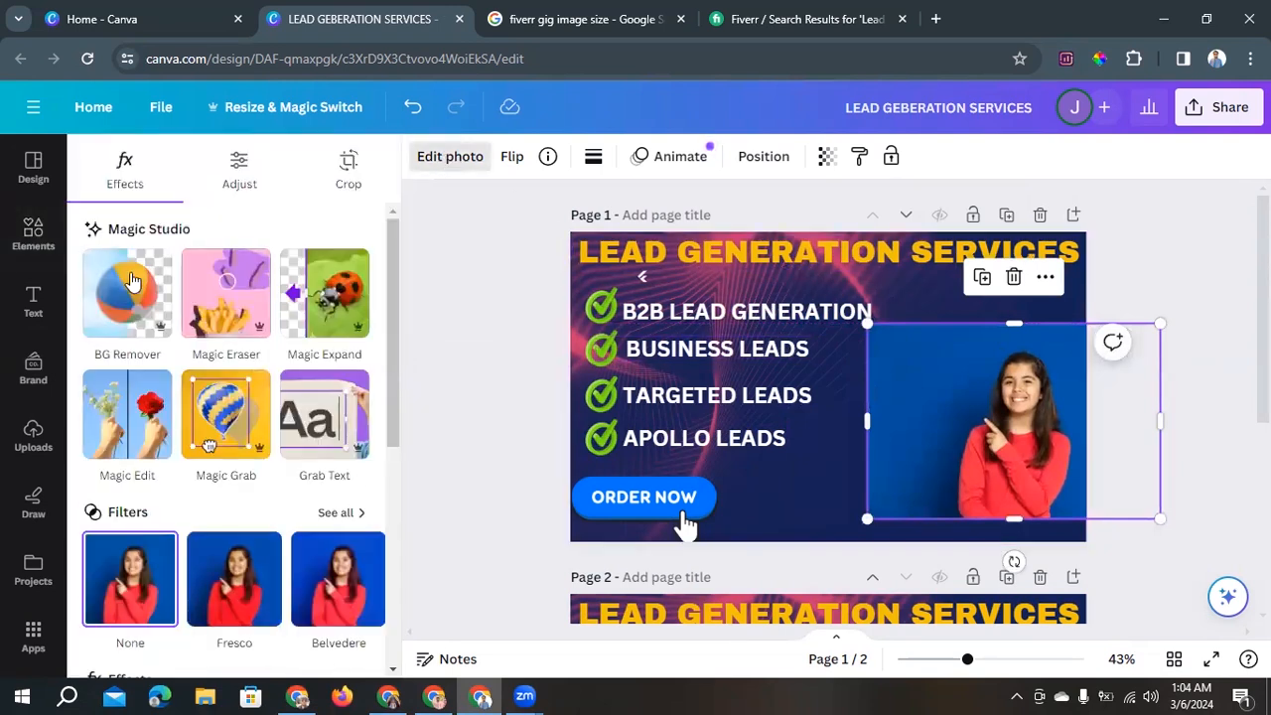
click(130, 298)
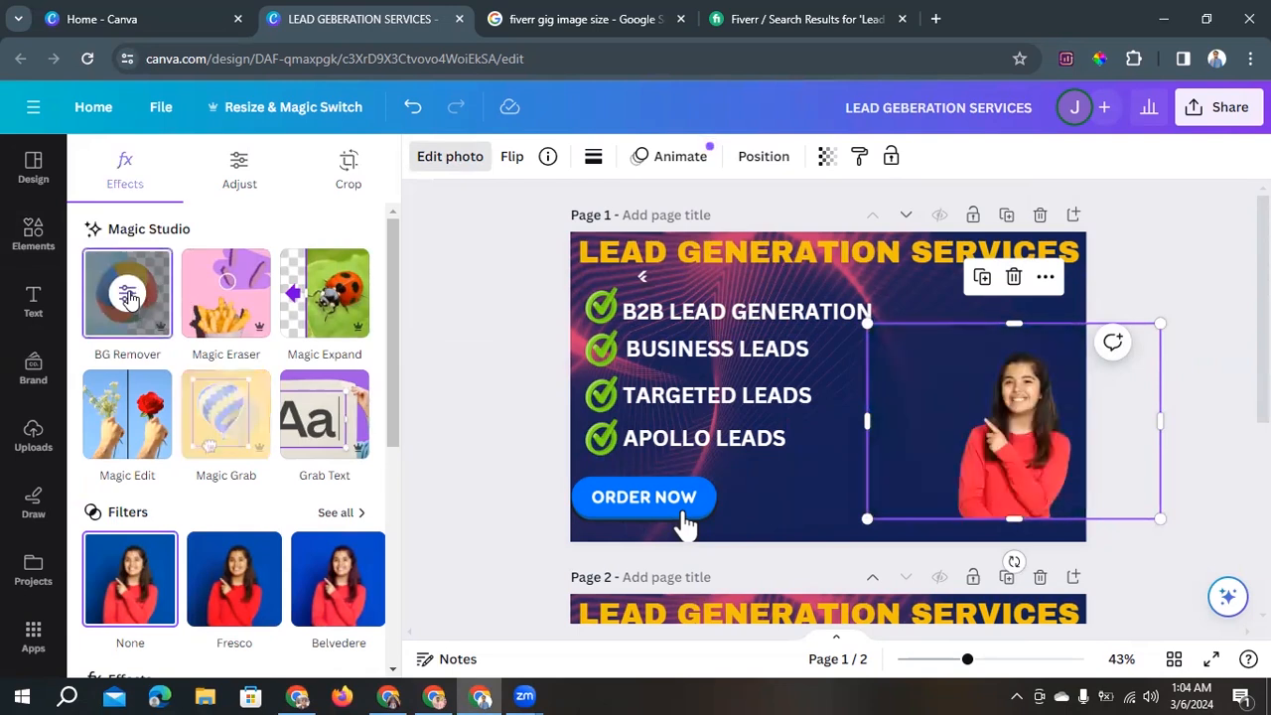
click(453, 396)
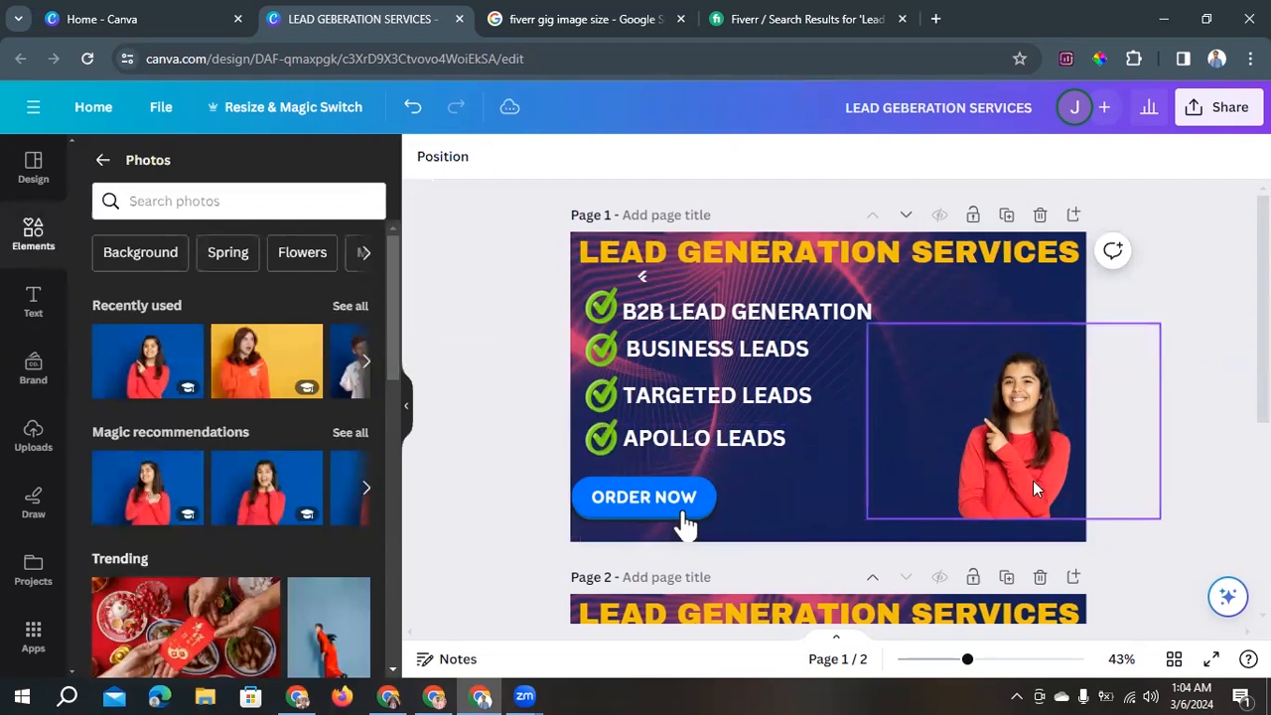
Enlarge the girl's cutout to about 728 × 717 px and position it below the heading, to the right of the subheadings.
drag(1028, 479, 975, 542)
drag(956, 287, 954, 254)
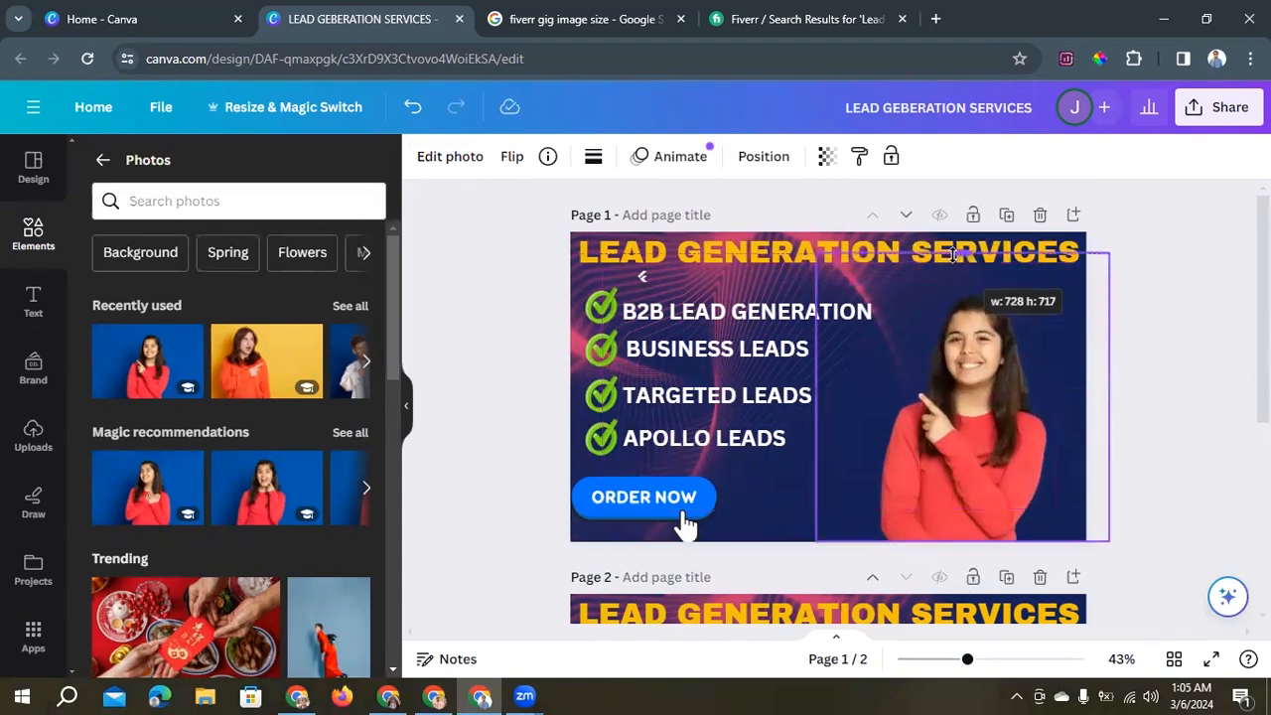
click(1182, 381)
drag(980, 432, 965, 407)
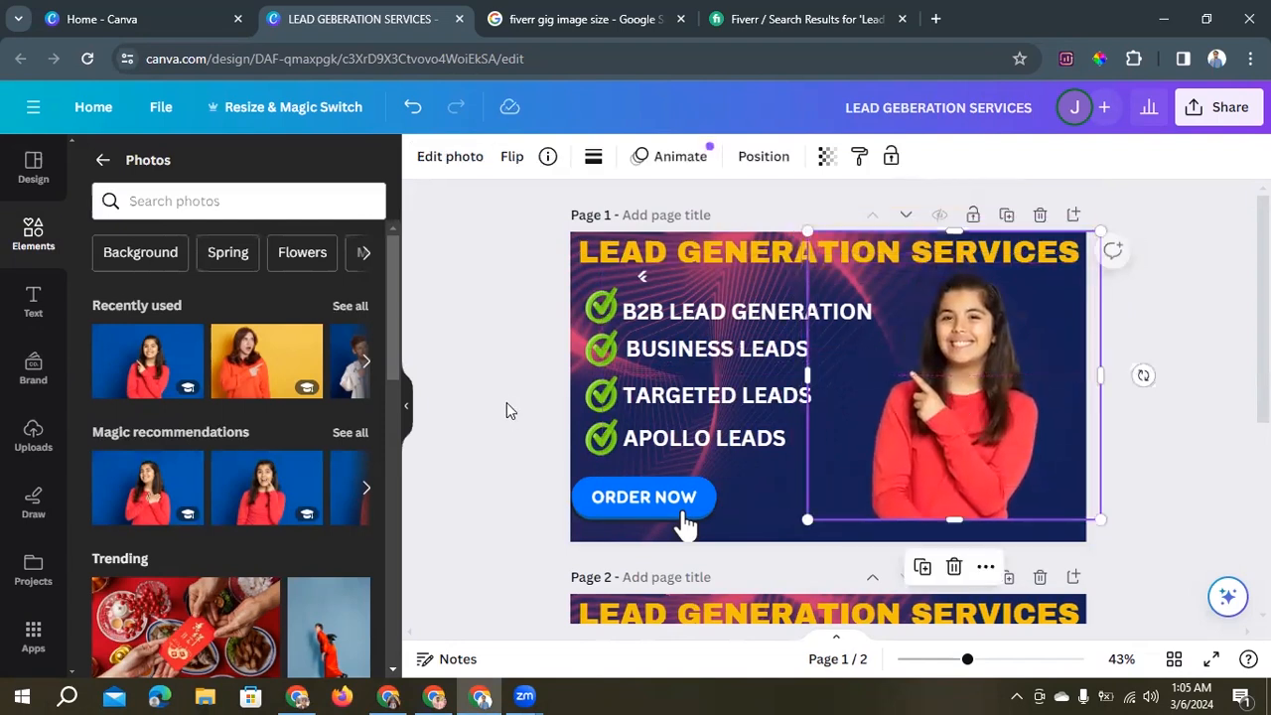
click(506, 398)
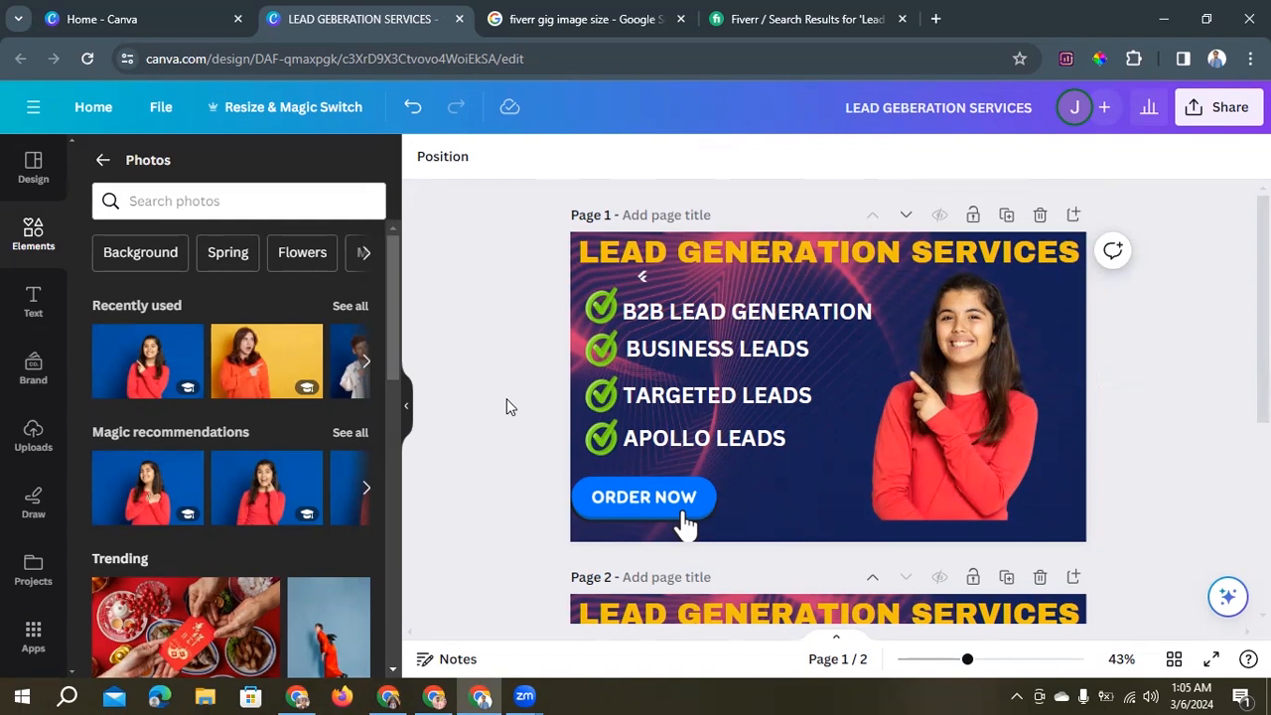
Search the photo library for "LINKEDIN ICON" and browse the results for a usable LinkedIn icon.
click(230, 201)
text(L)
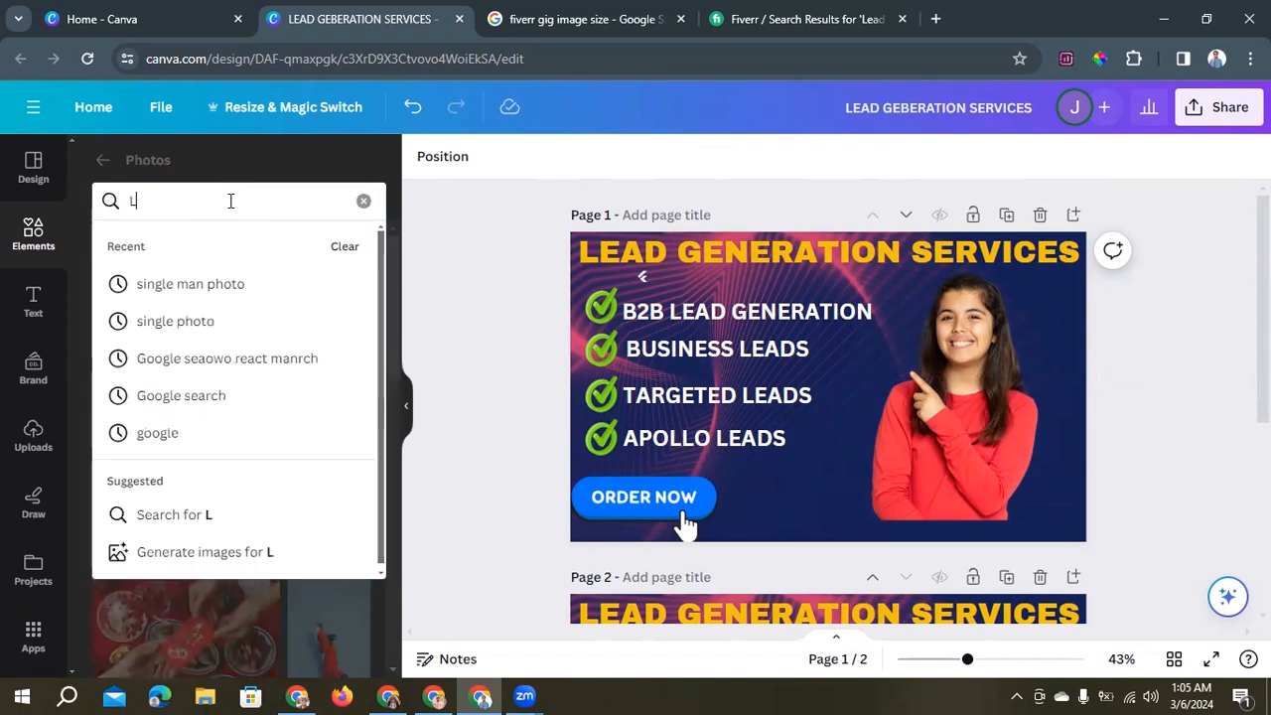
text(INKEDIN)
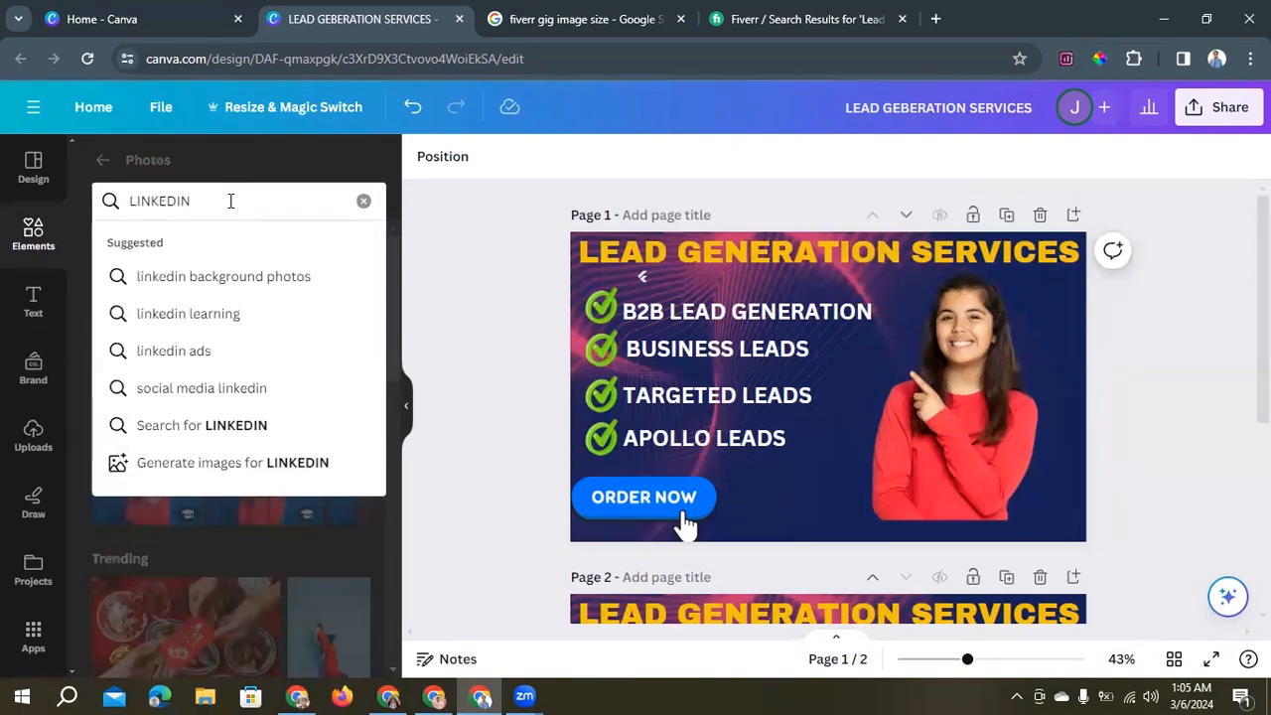
text( ICON)
key(Return)
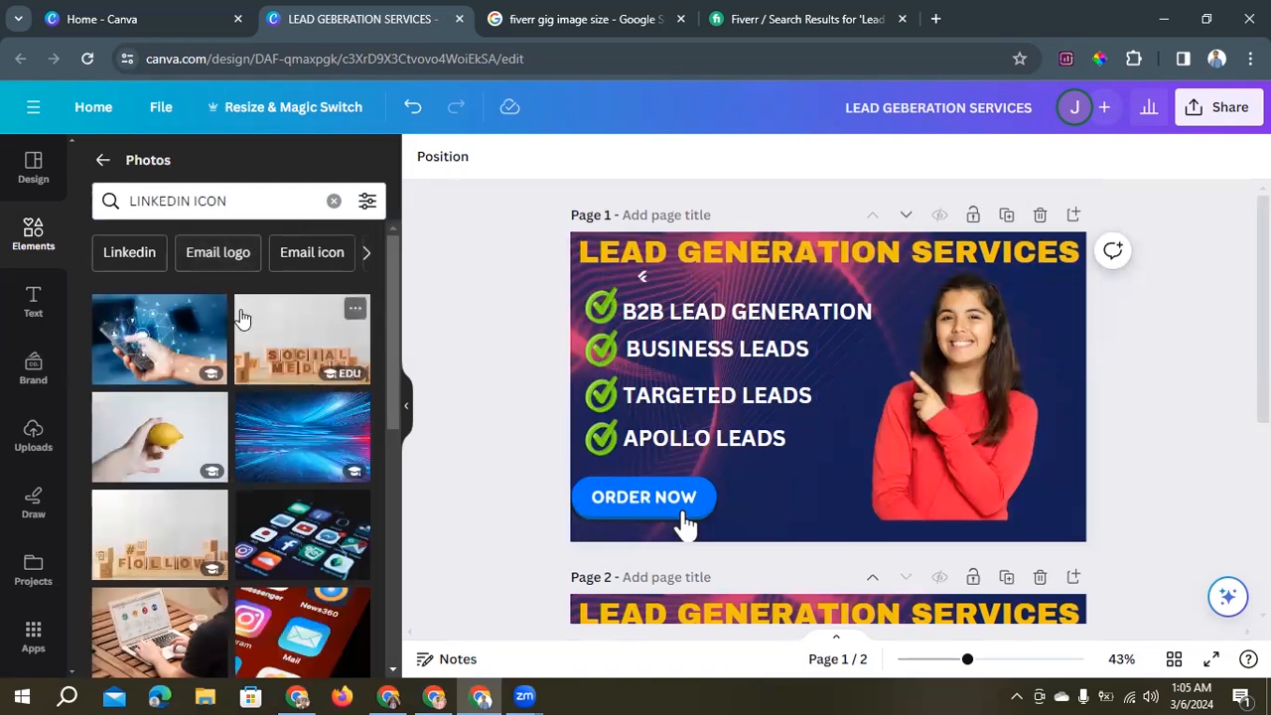
scroll(229, 417, down, 10)
scroll(215, 473, down, 2)
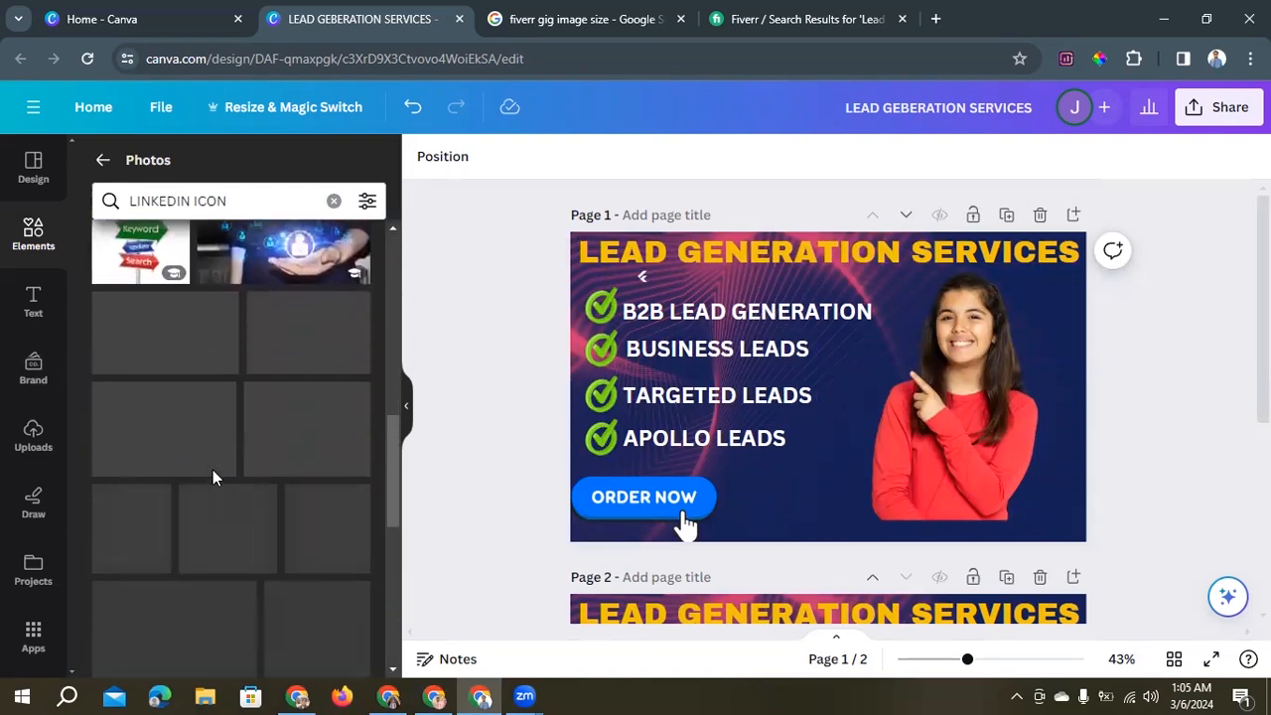
scroll(213, 476, down, 10)
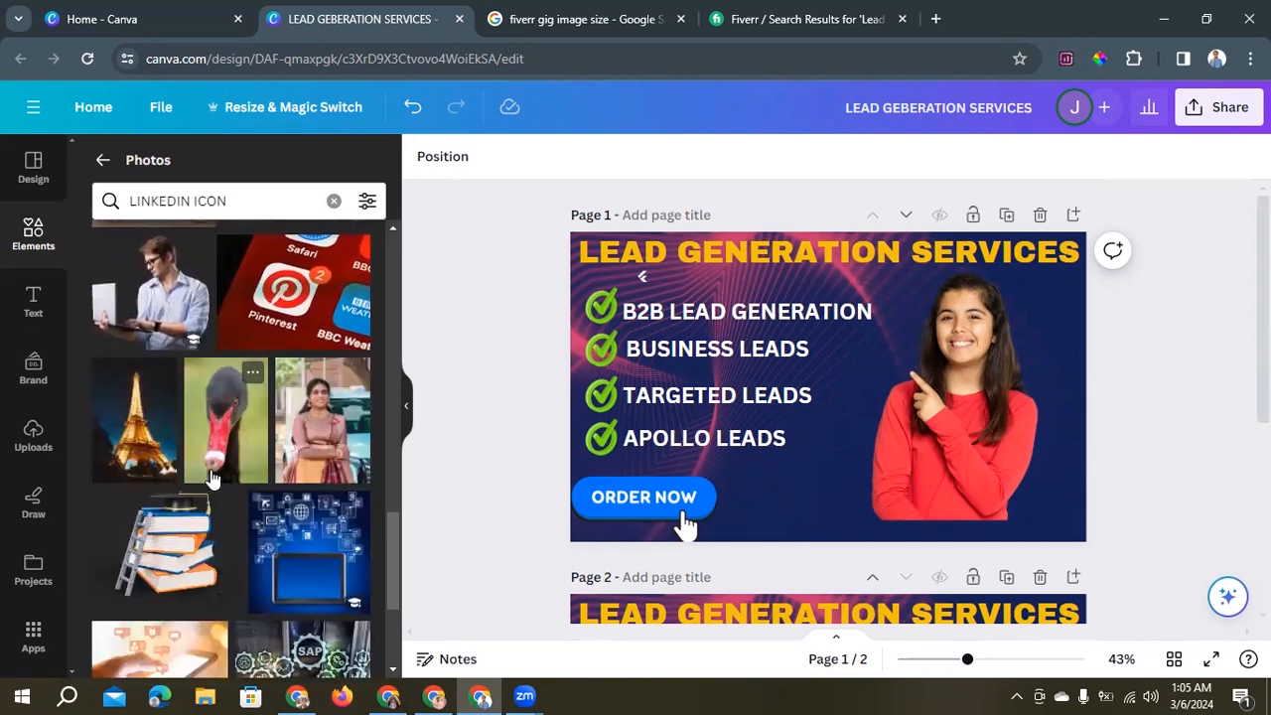
scroll(211, 479, down, 6)
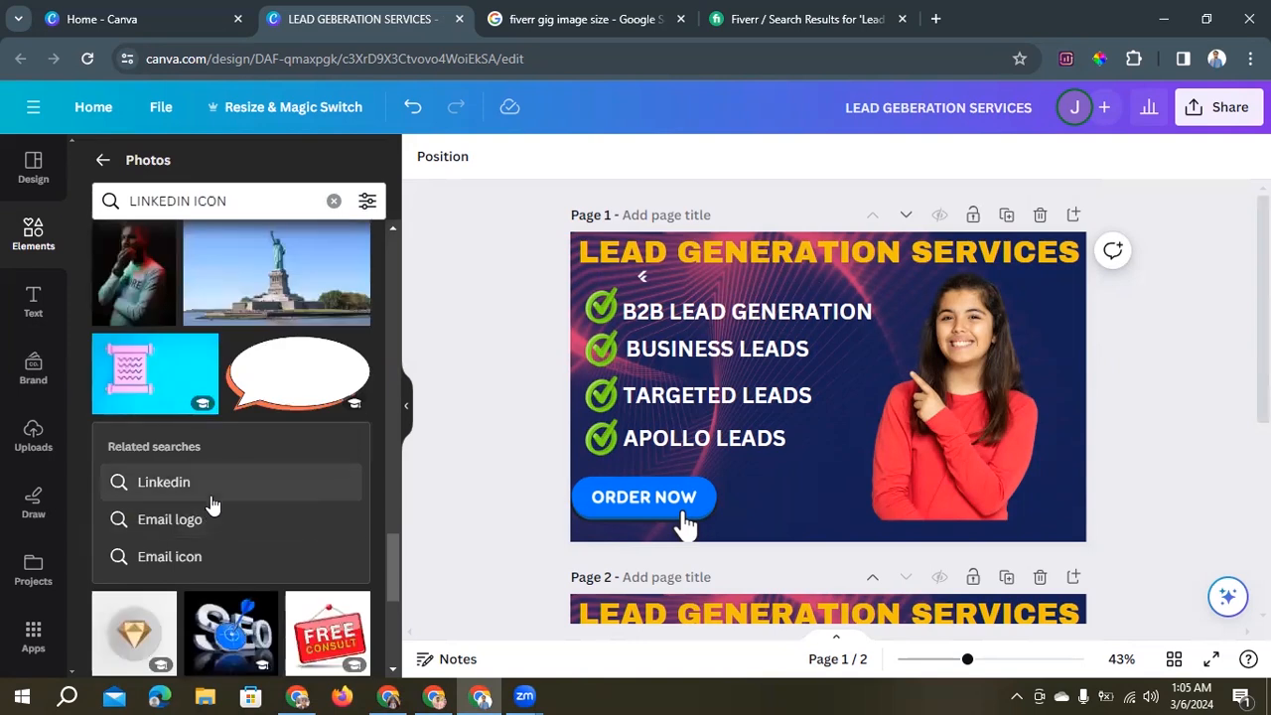
Try the related "Linkedin" search, refine it to "LinkedIn LOGO" and look through the photos for a logo.
click(211, 493)
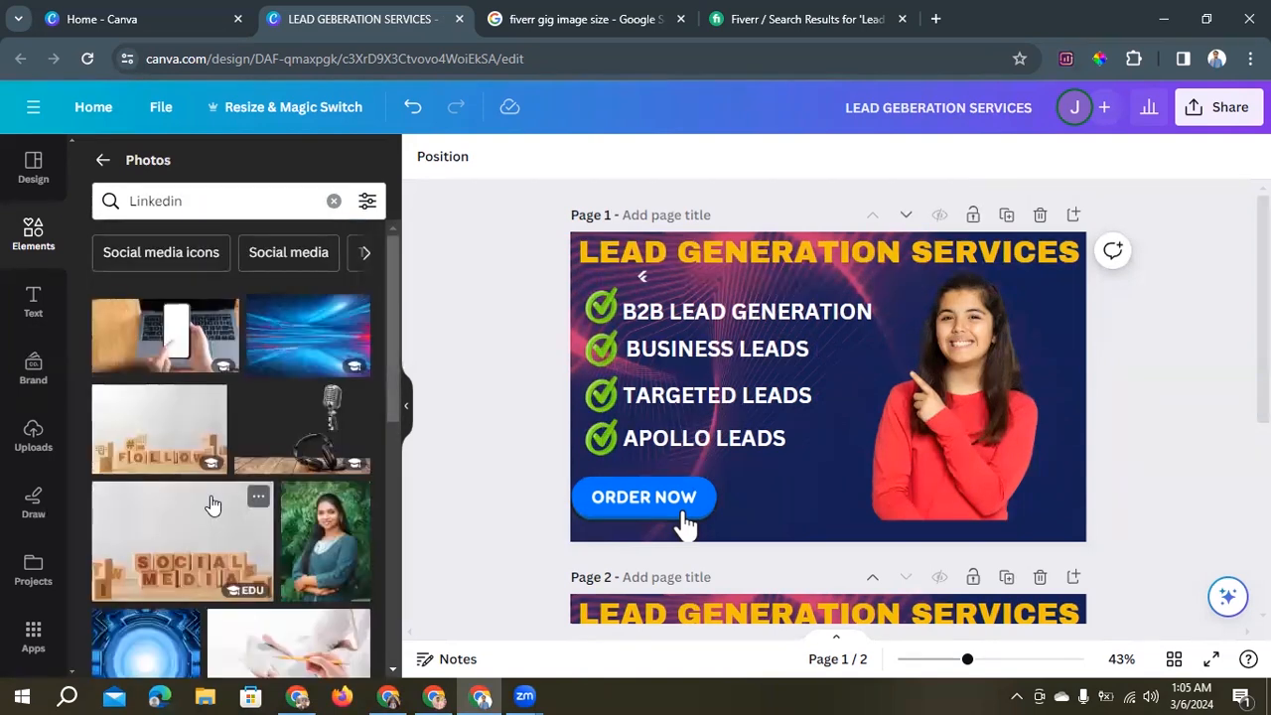
click(220, 205)
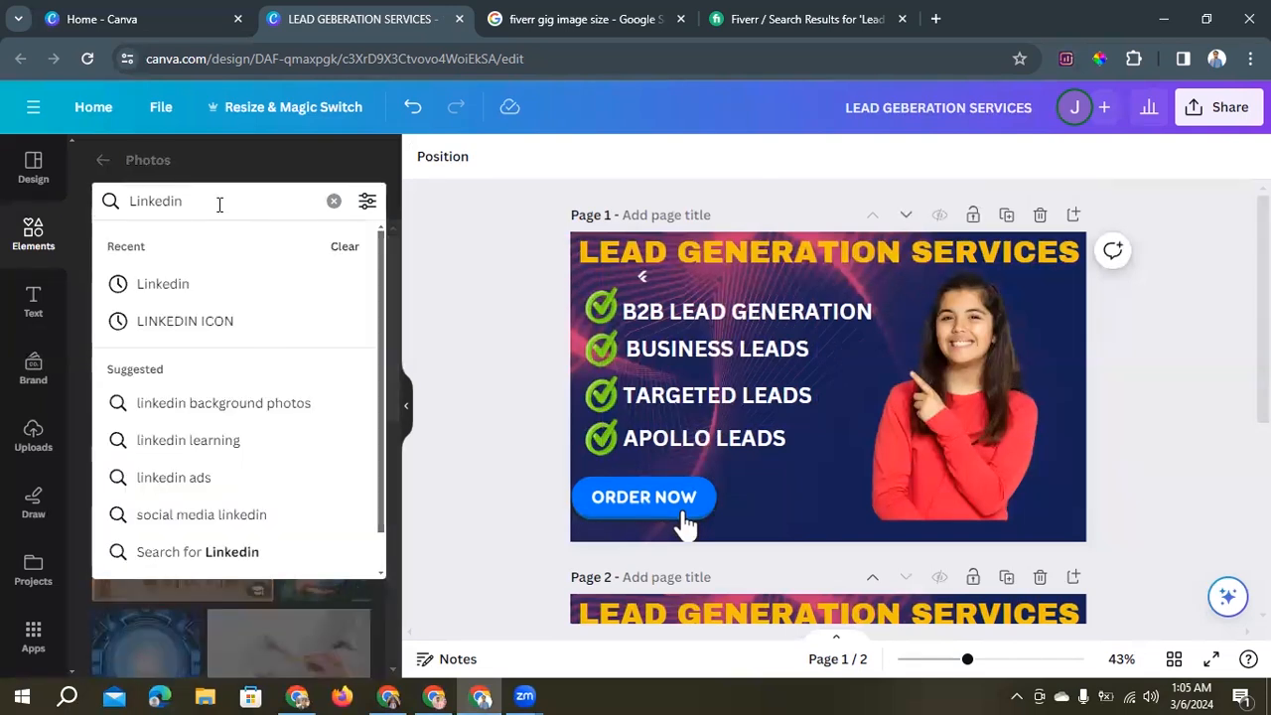
text(LOGO)
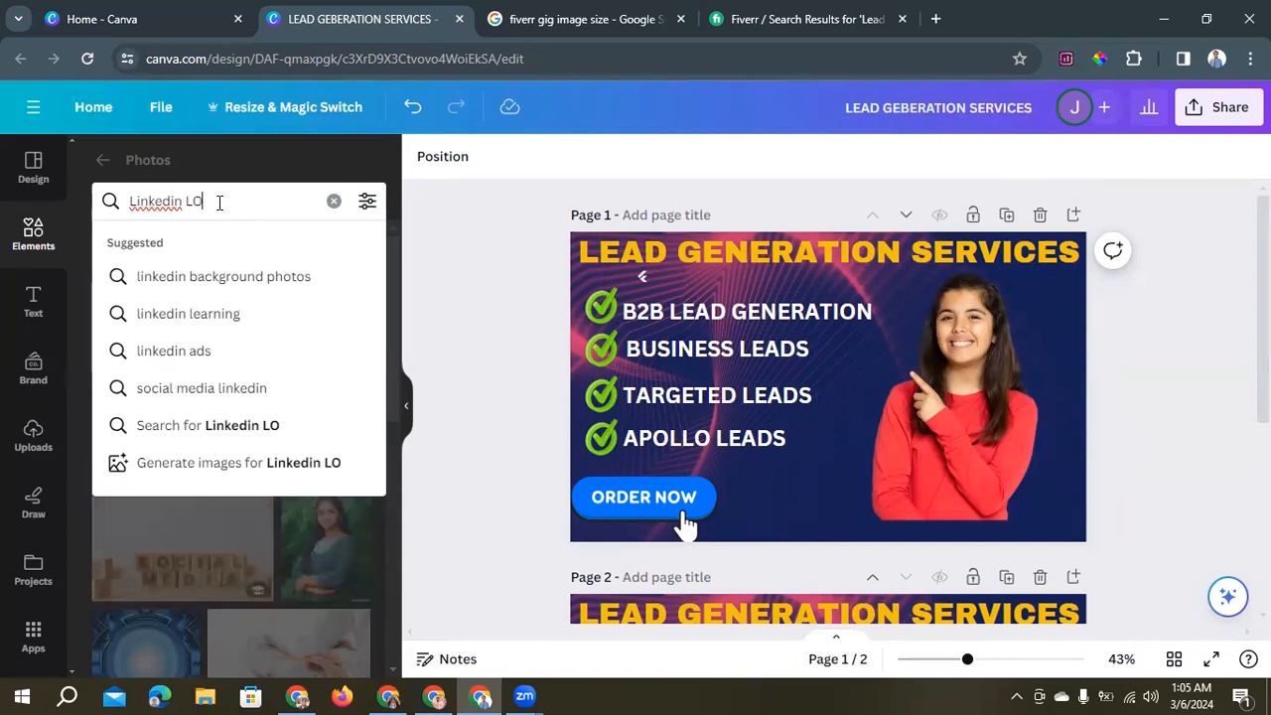
right_click(156, 203)
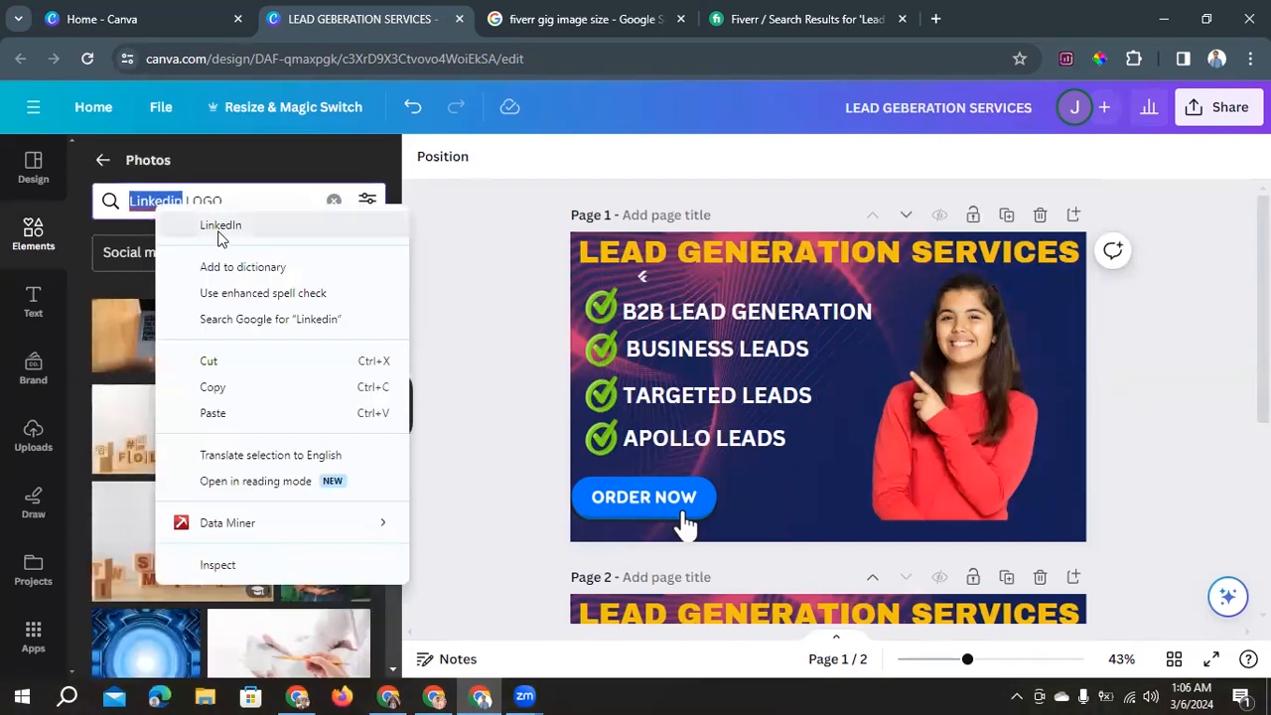
click(218, 222)
key(Return)
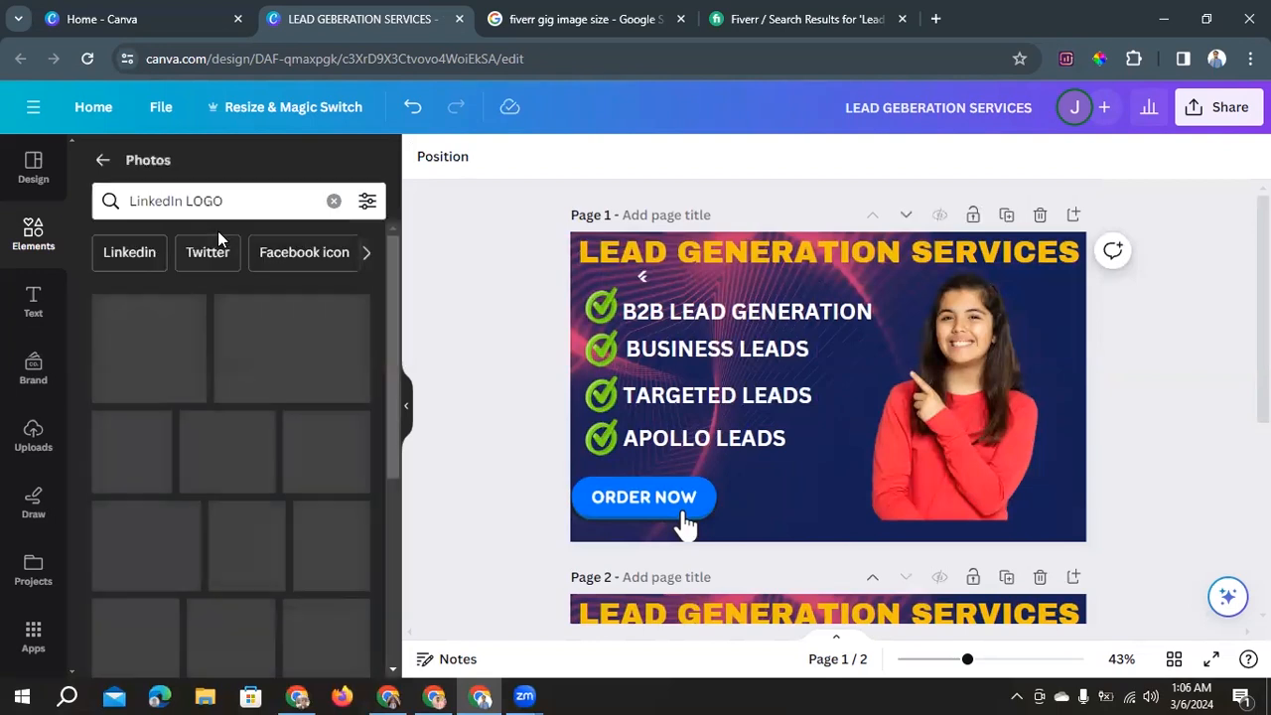
scroll(242, 407, down, 10)
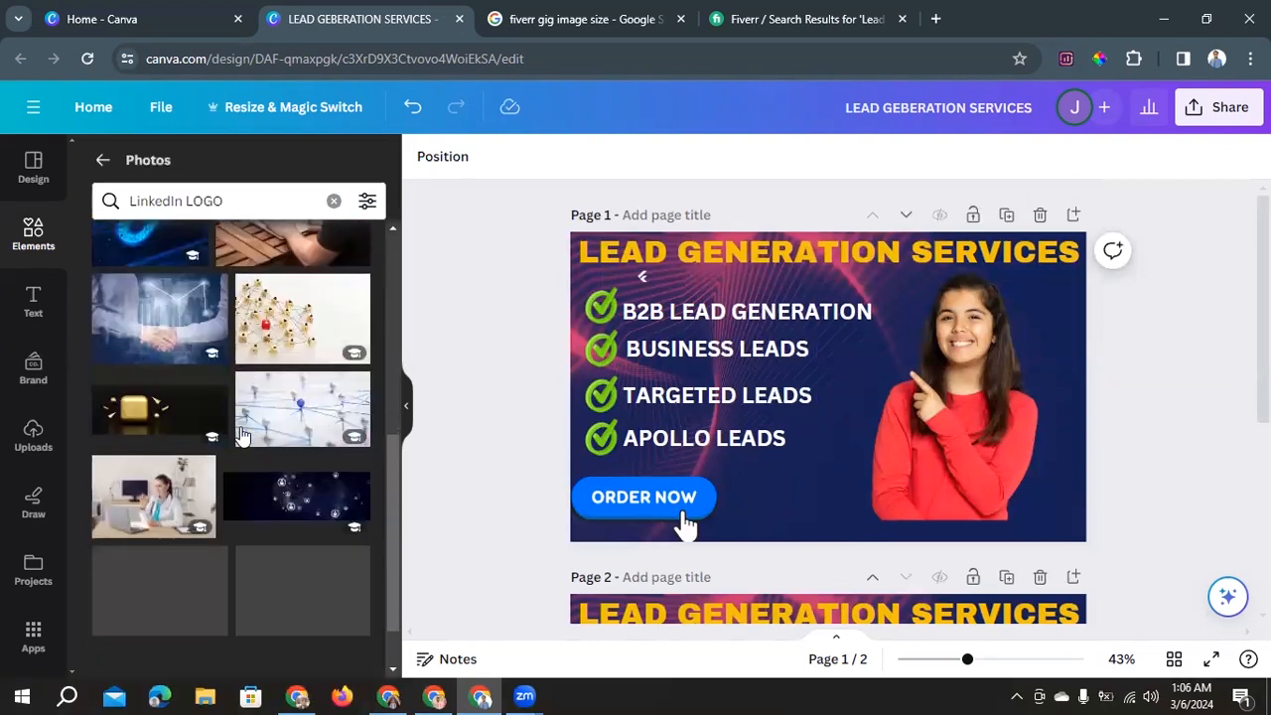
scroll(240, 426, down, 5)
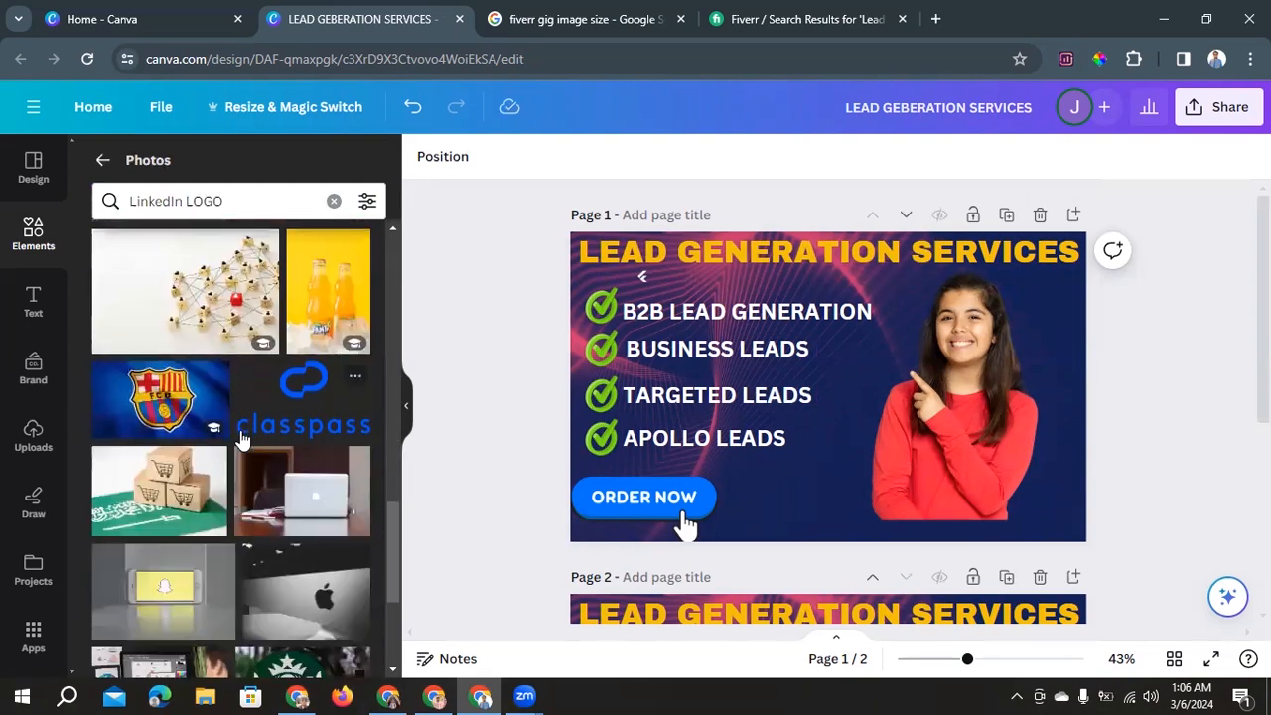
scroll(238, 442, down, 5)
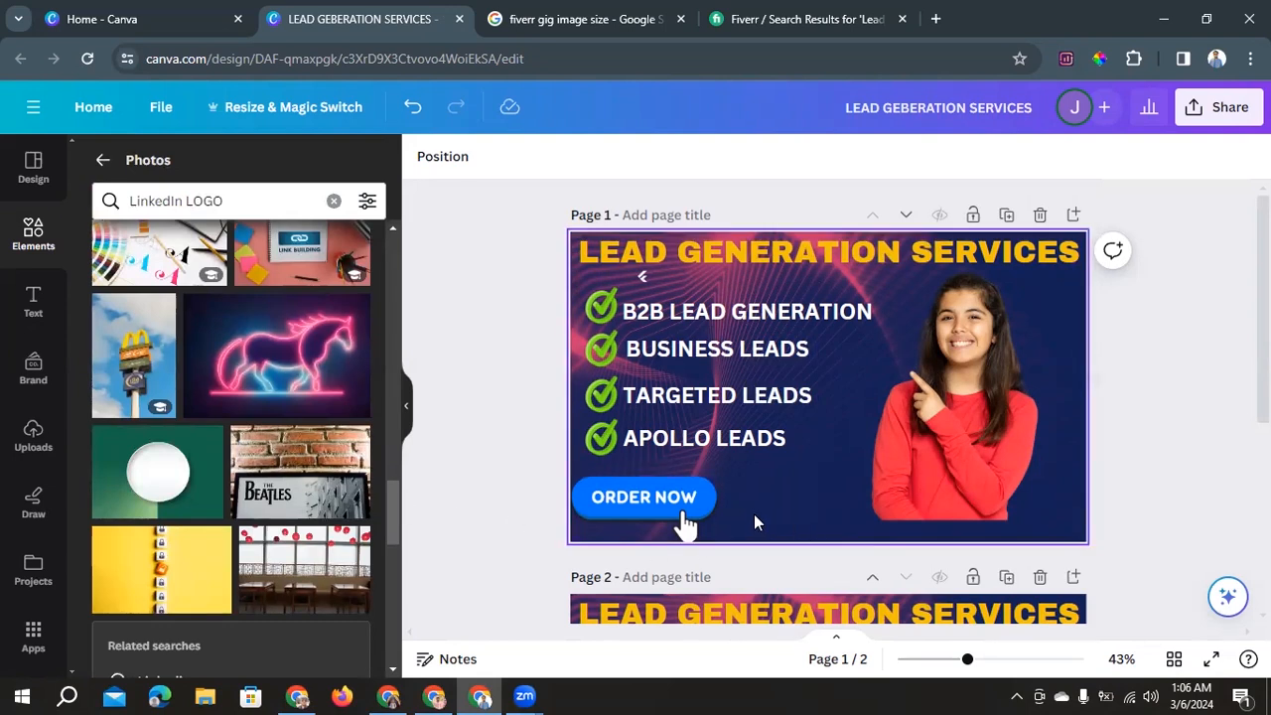
Duplicate page 2 with the man's portrait as a third page and return to page 1.
scroll(757, 523, down, 3)
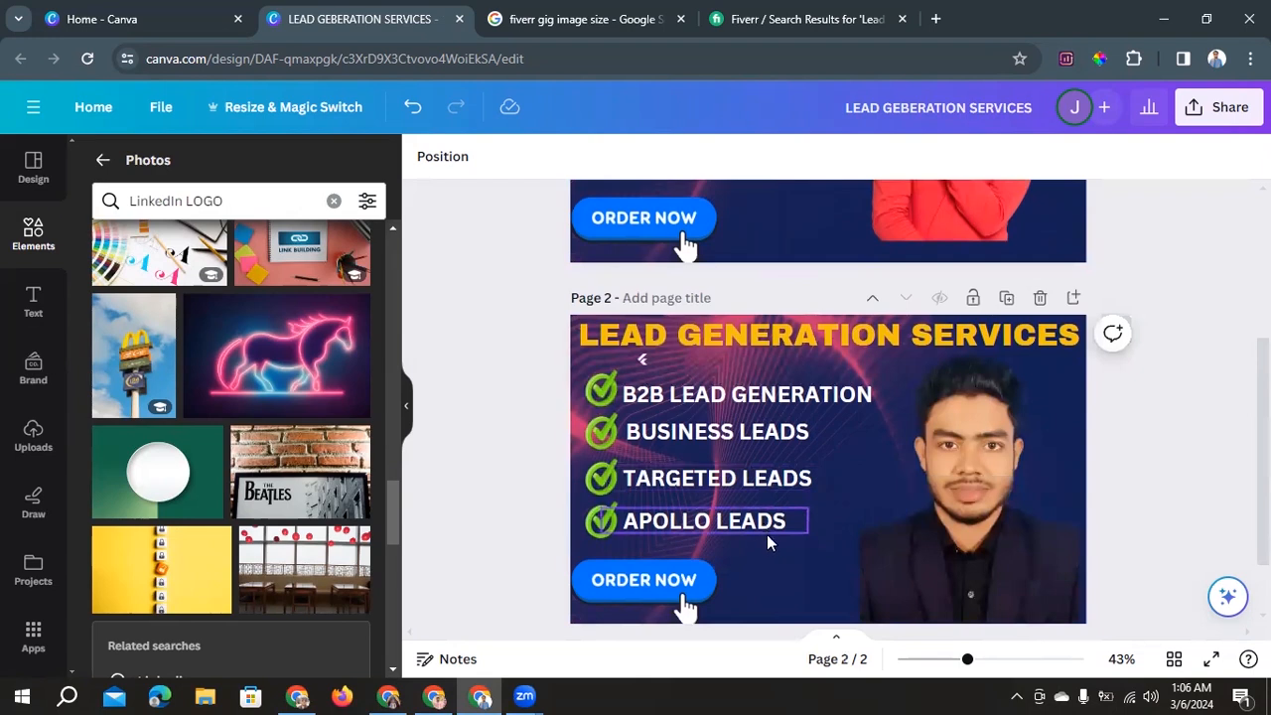
scroll(769, 540, down, 2)
scroll(864, 513, up, 3)
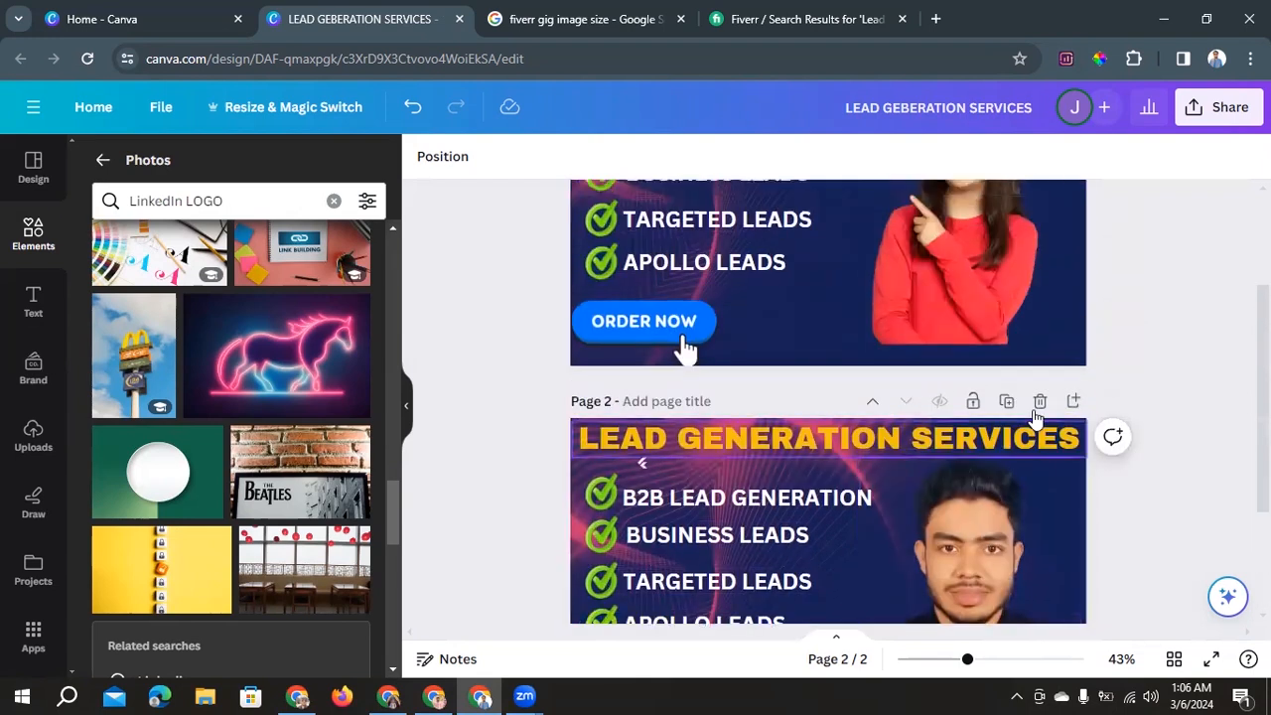
click(1006, 401)
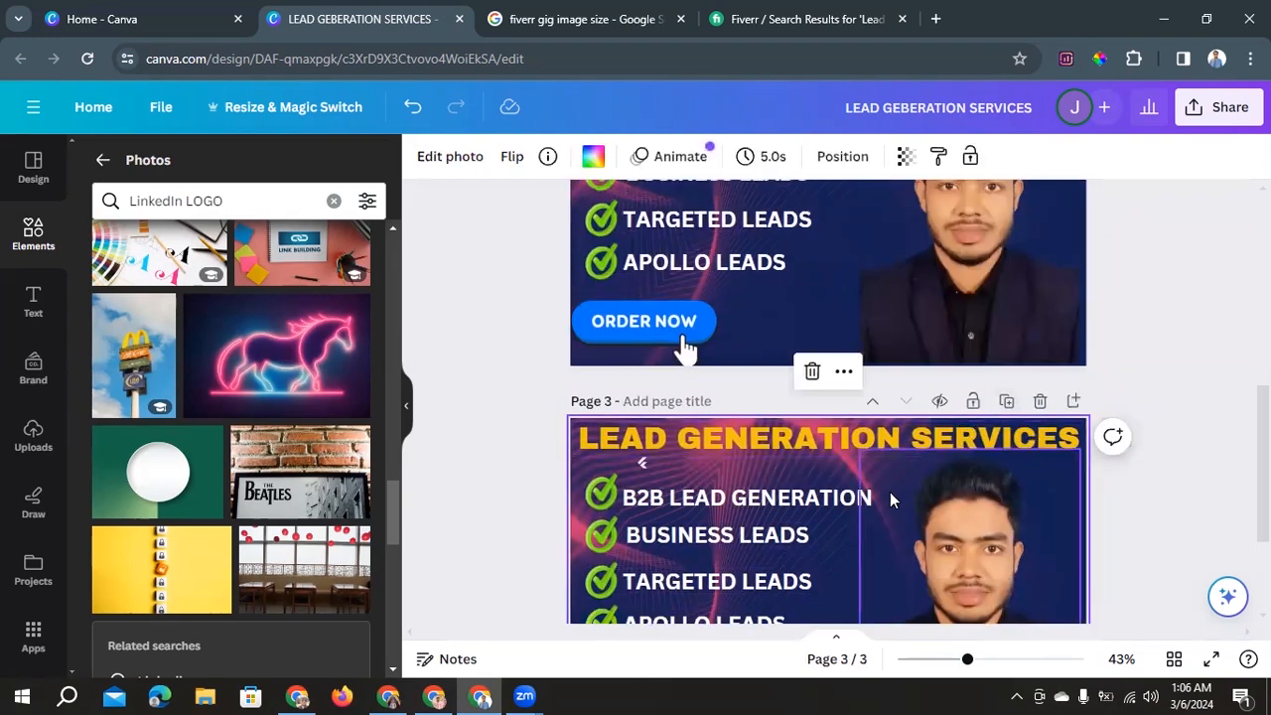
scroll(888, 494, up, 6)
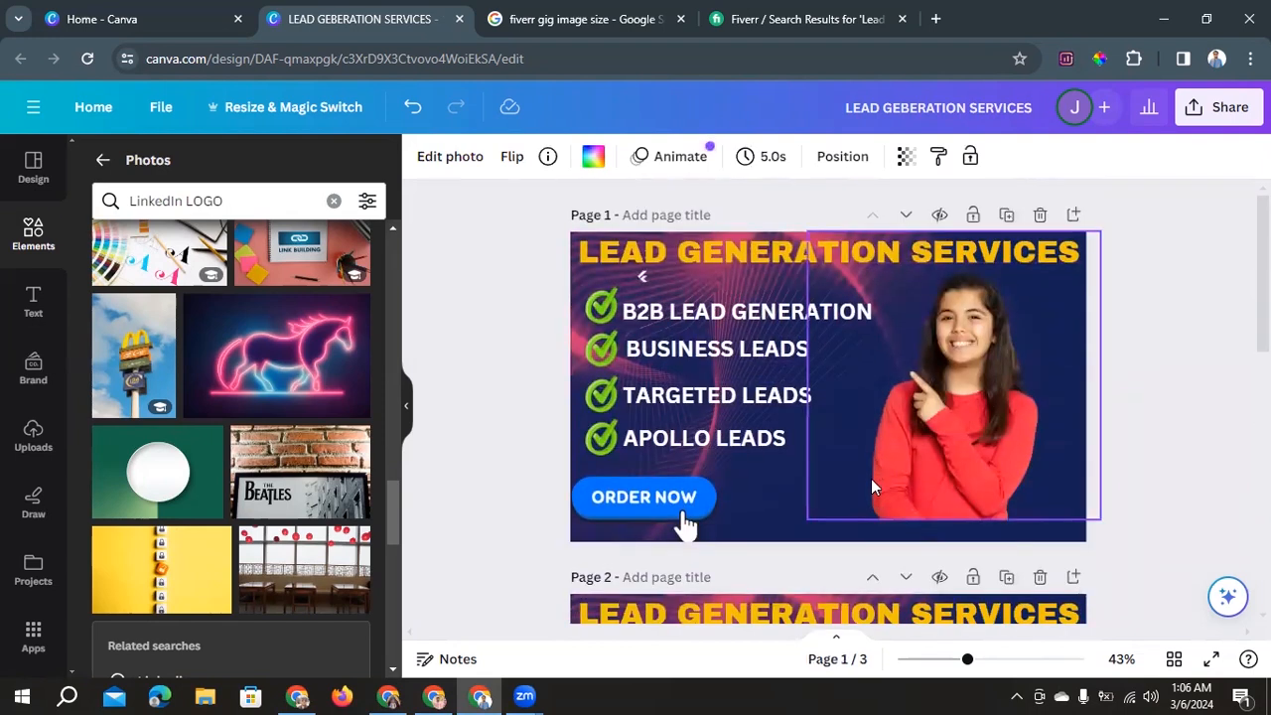
scroll(871, 478, down, 2)
scroll(765, 327, up, 2)
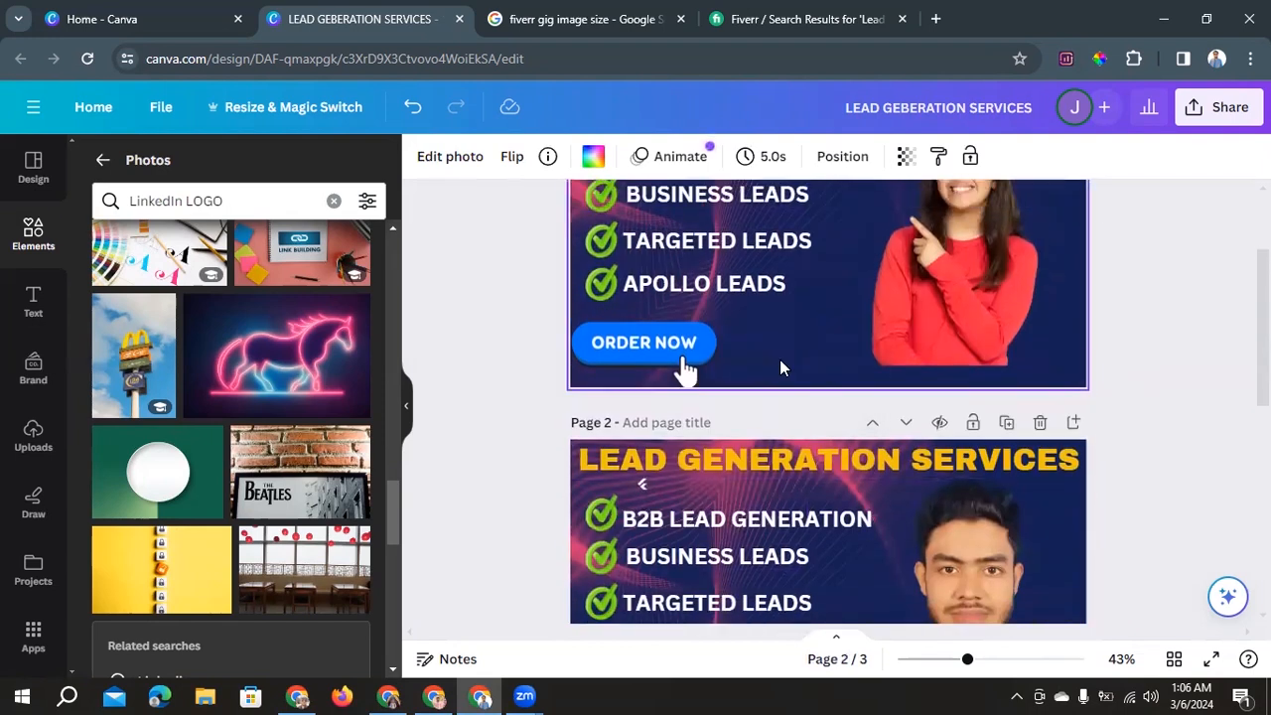
Switch to the Fiverr search results and examine the layouts of other sellers' lead generation gig images.
click(773, 8)
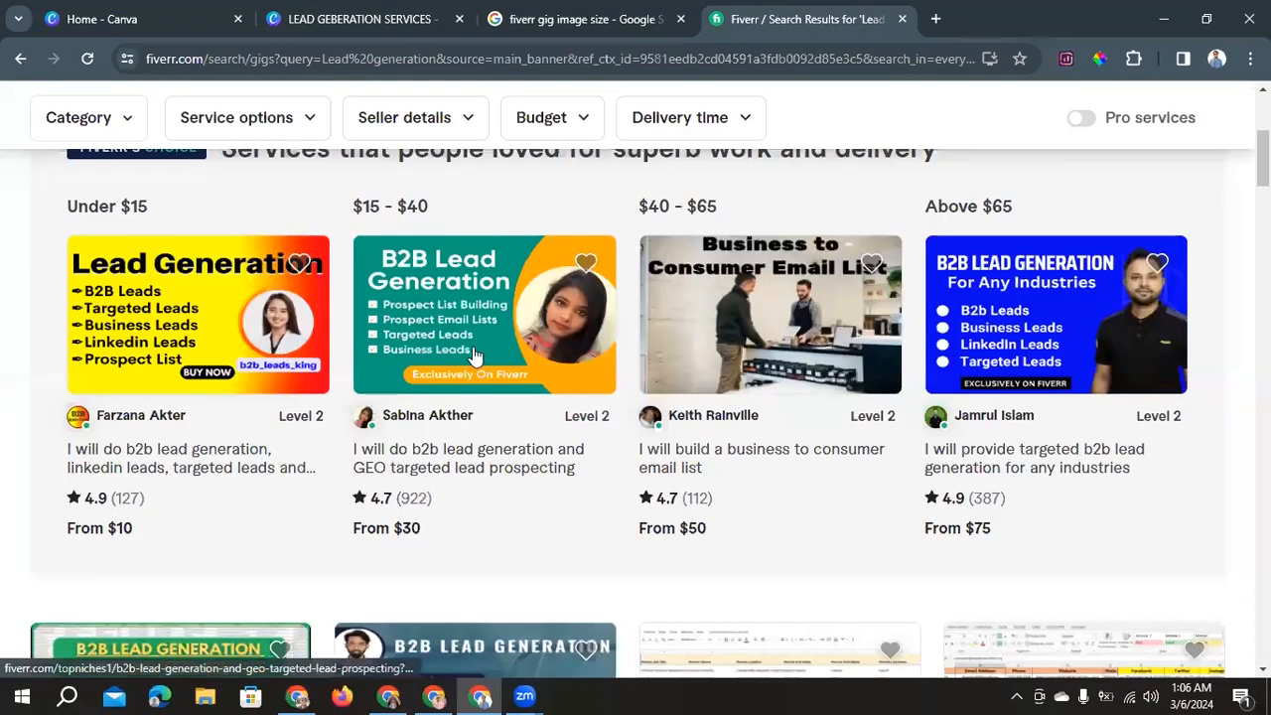
click(411, 12)
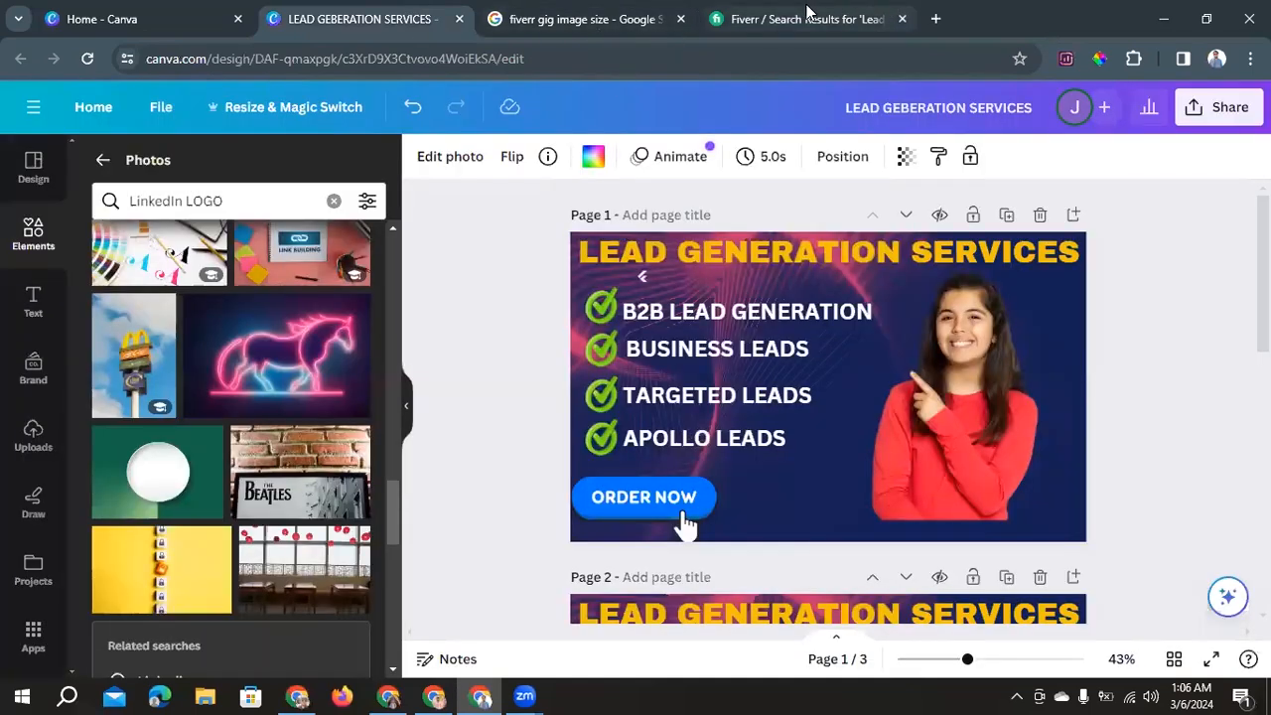
click(780, 10)
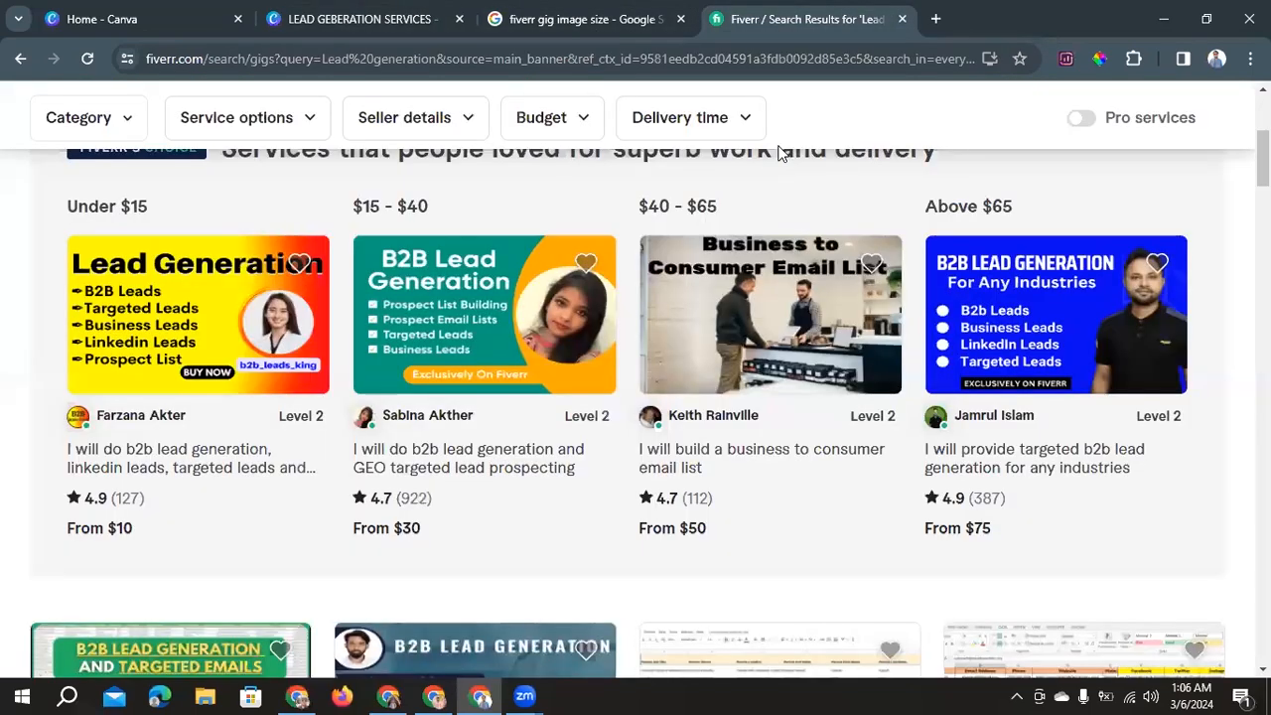
scroll(813, 466, down, 3)
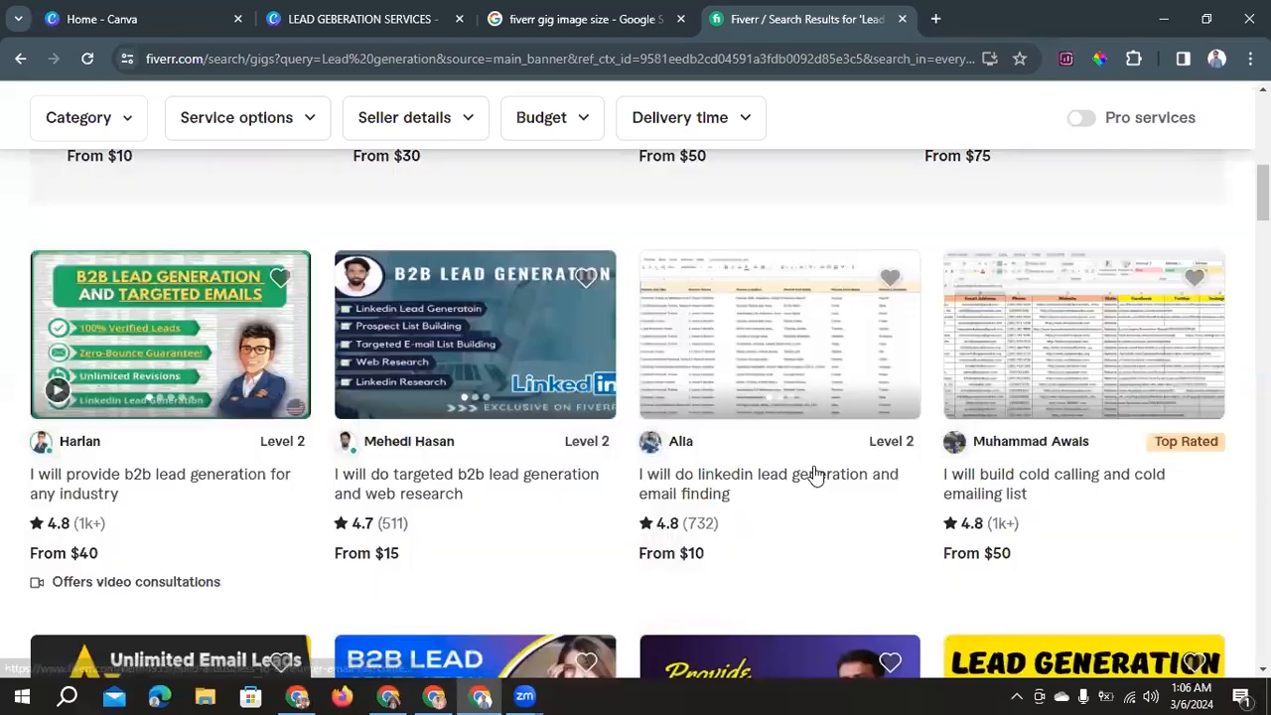
scroll(813, 473, down, 2)
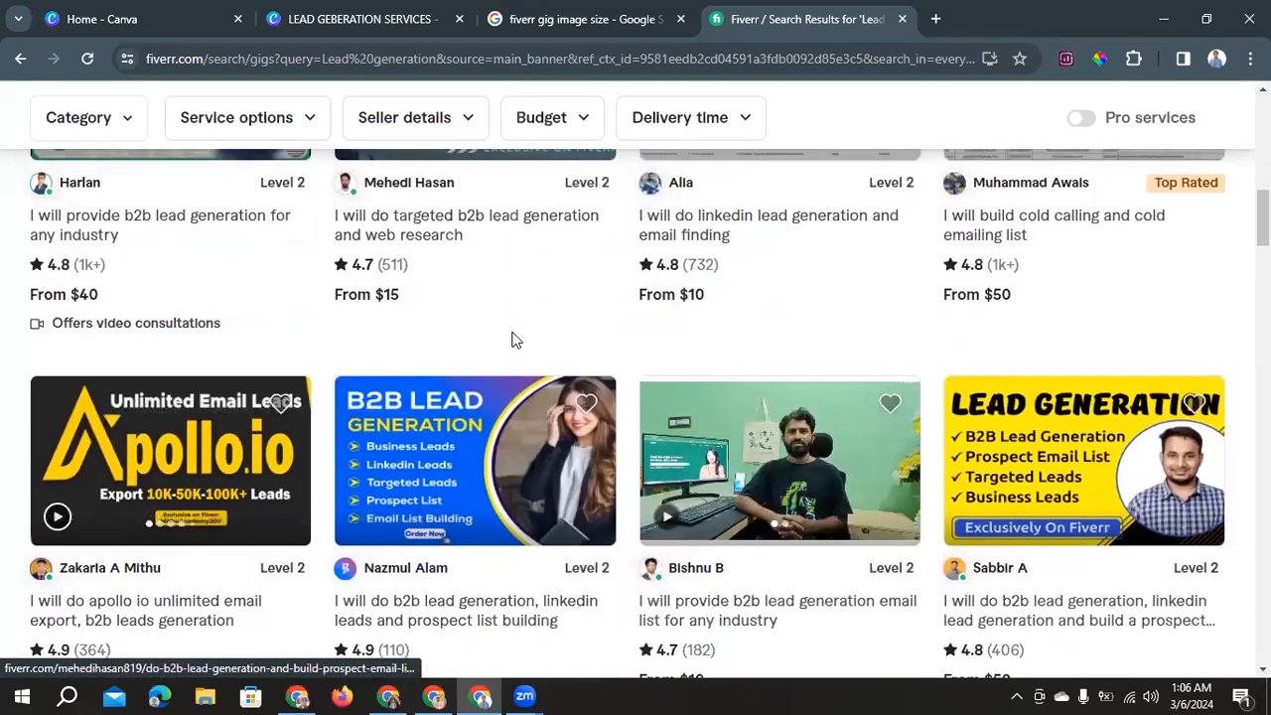
scroll(512, 340, down, 1)
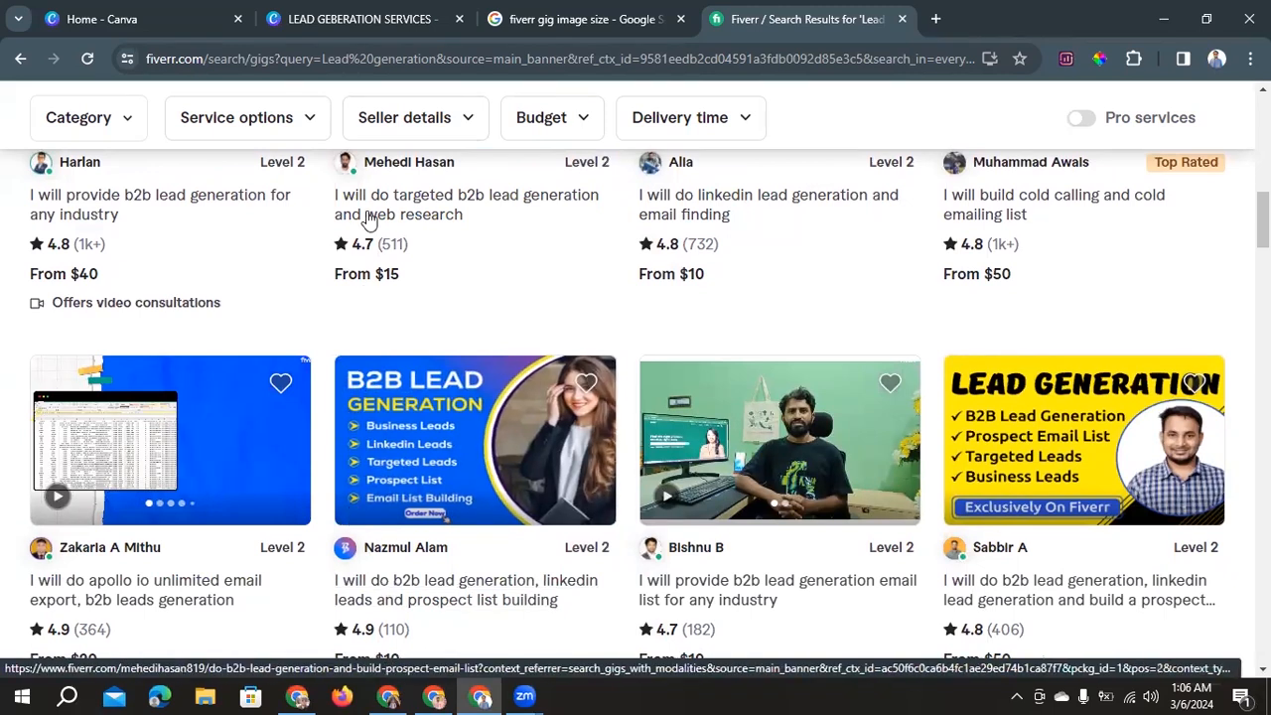
Switch back to the Canva design, browse the photo library for "SHAPE", and return to the general elements library.
click(362, 12)
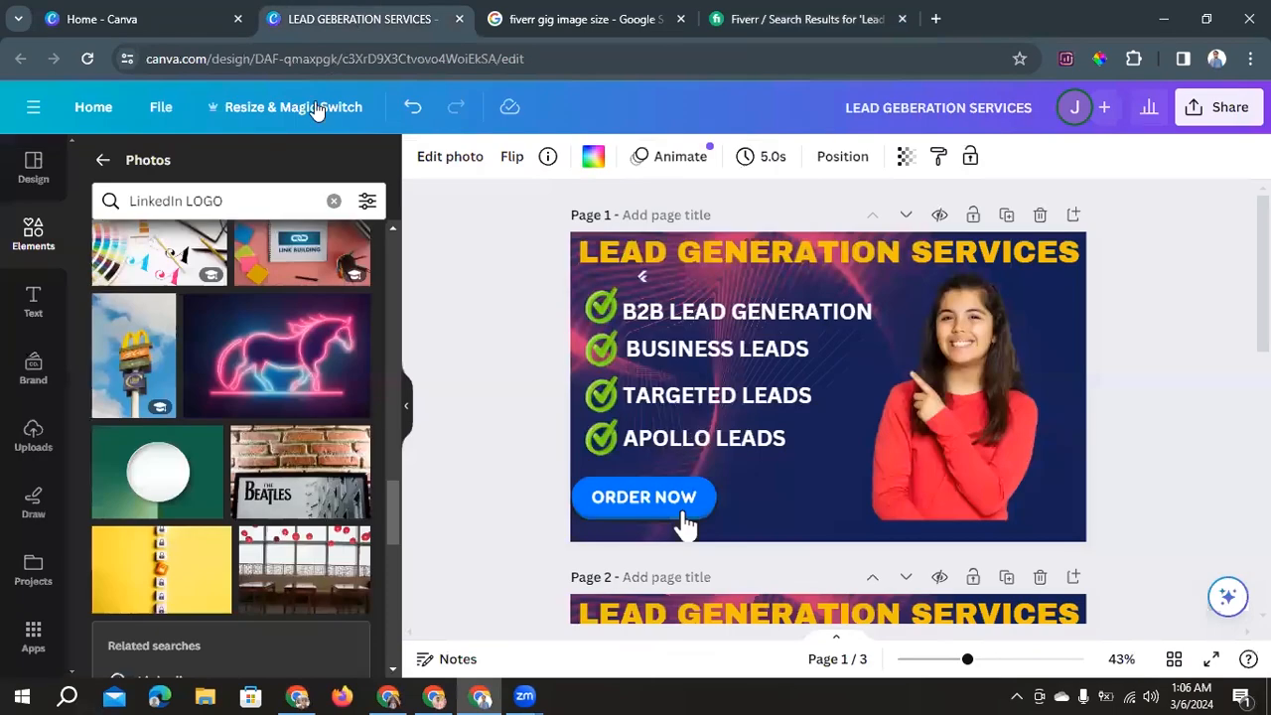
scroll(128, 366, up, 12)
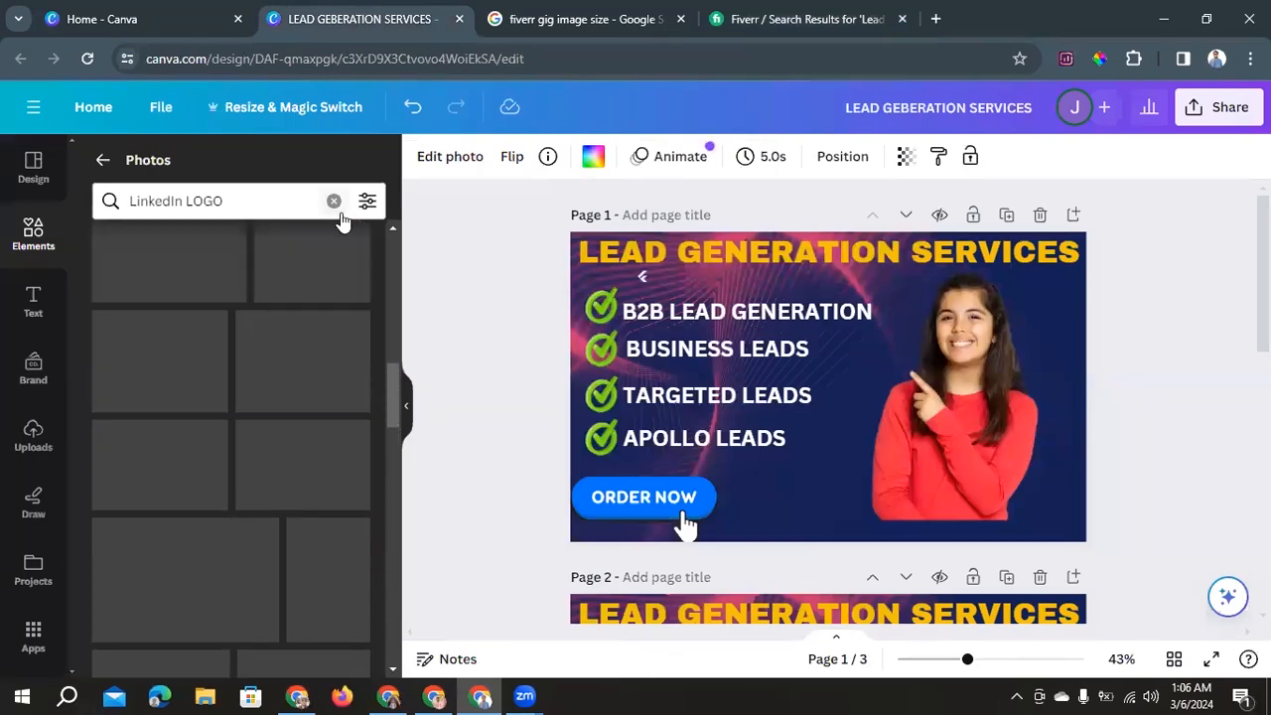
click(333, 201)
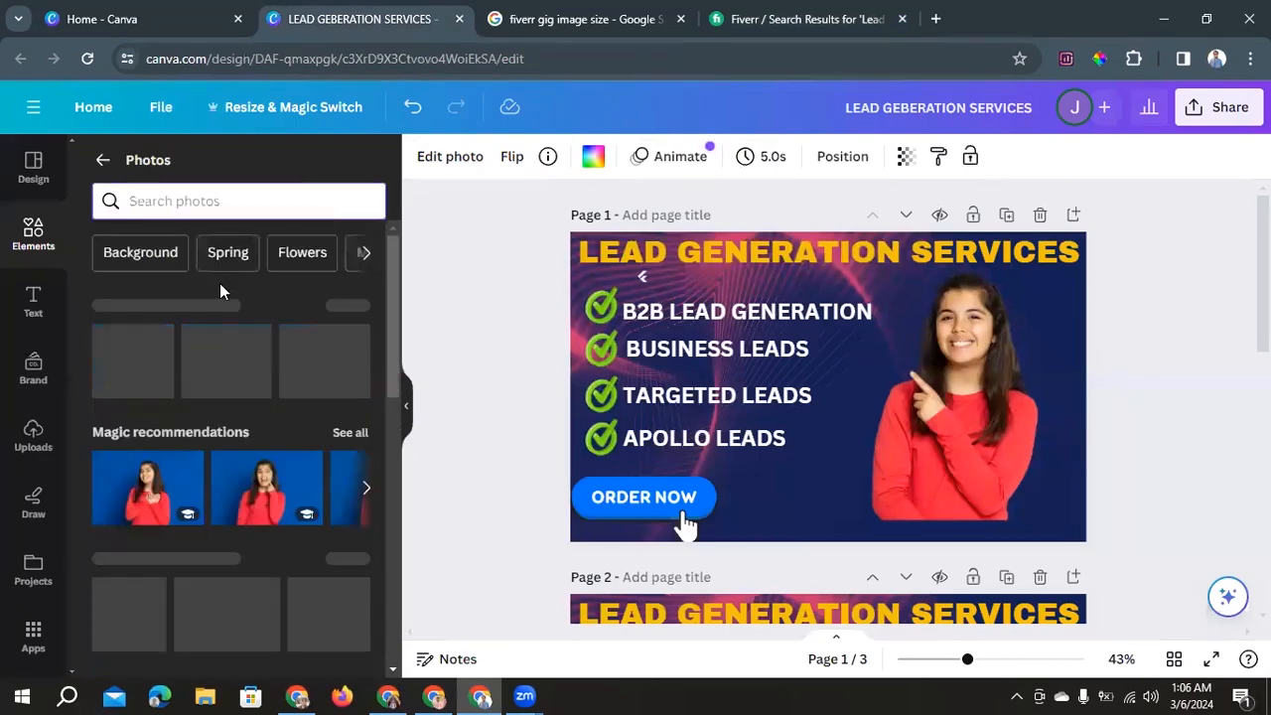
scroll(244, 455, down, 10)
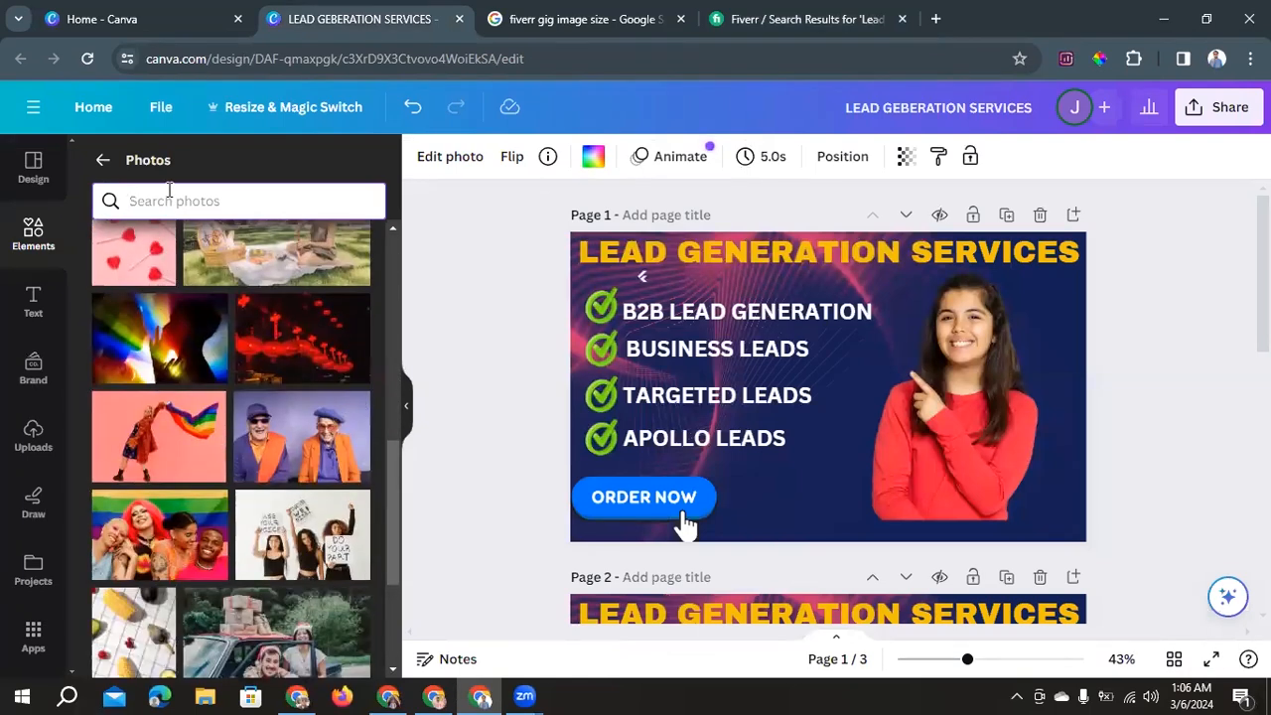
text(SHAP)
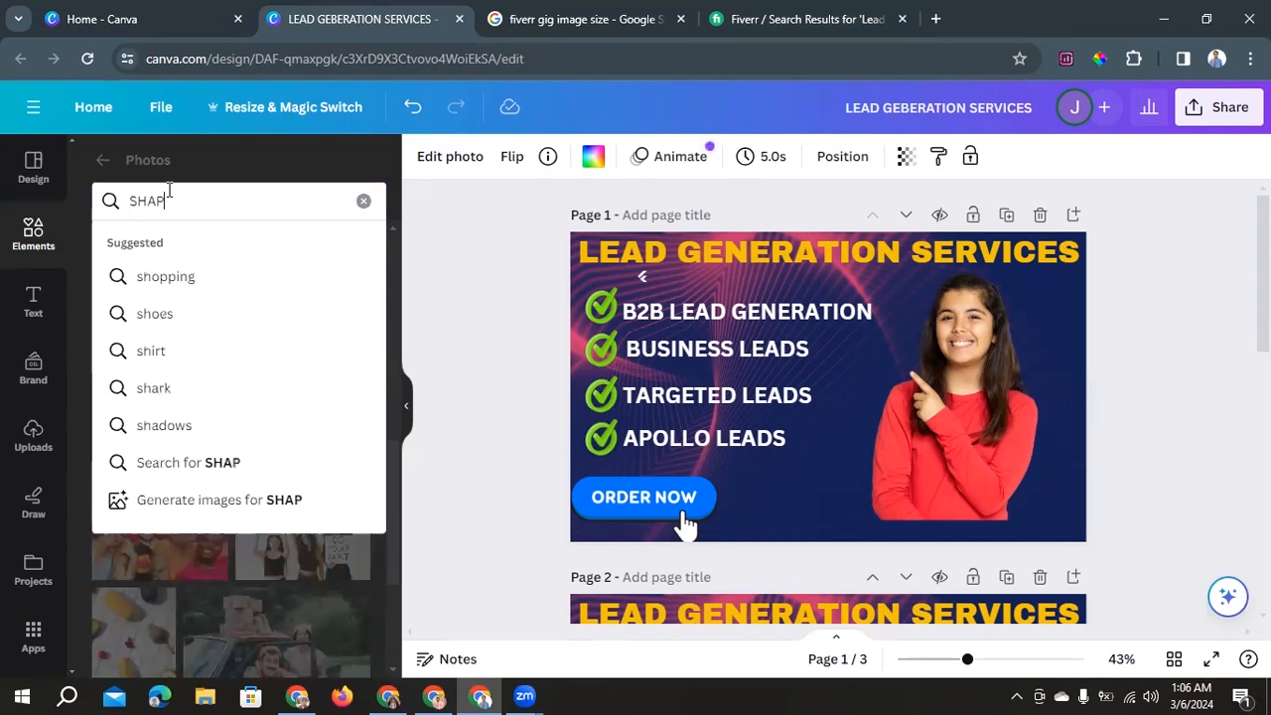
text(E)
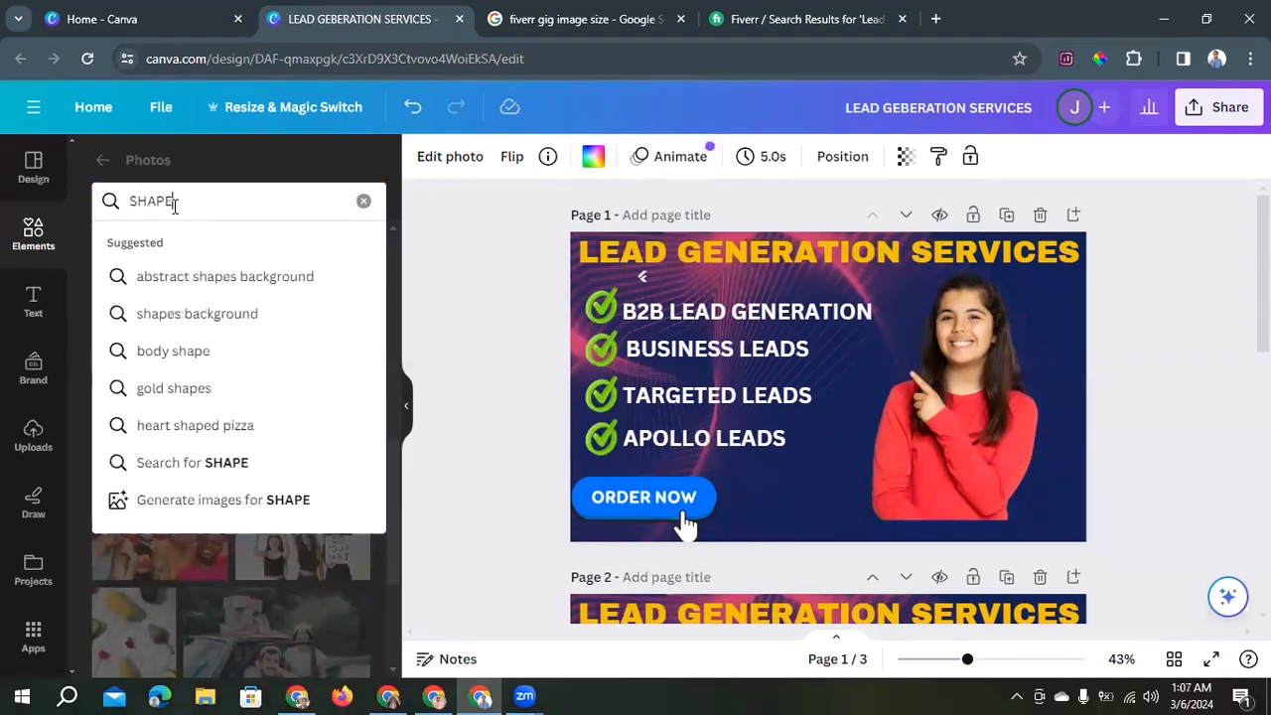
key(Return)
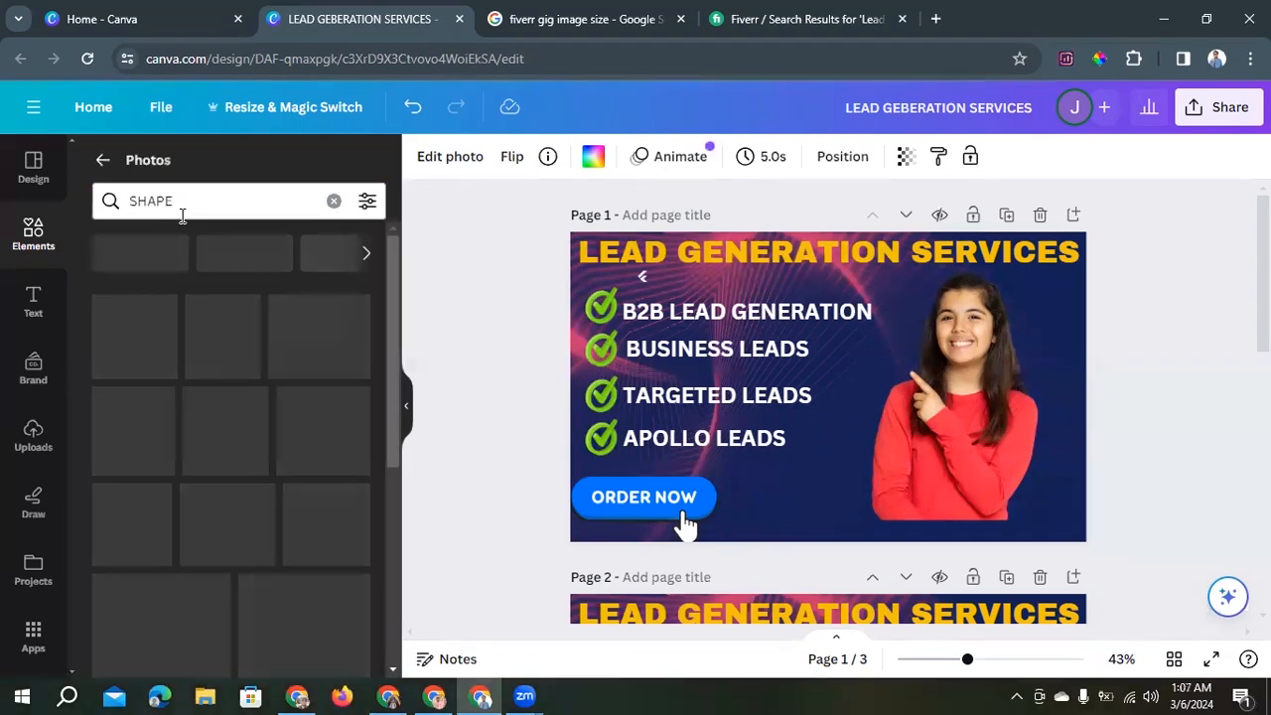
scroll(213, 384, down, 10)
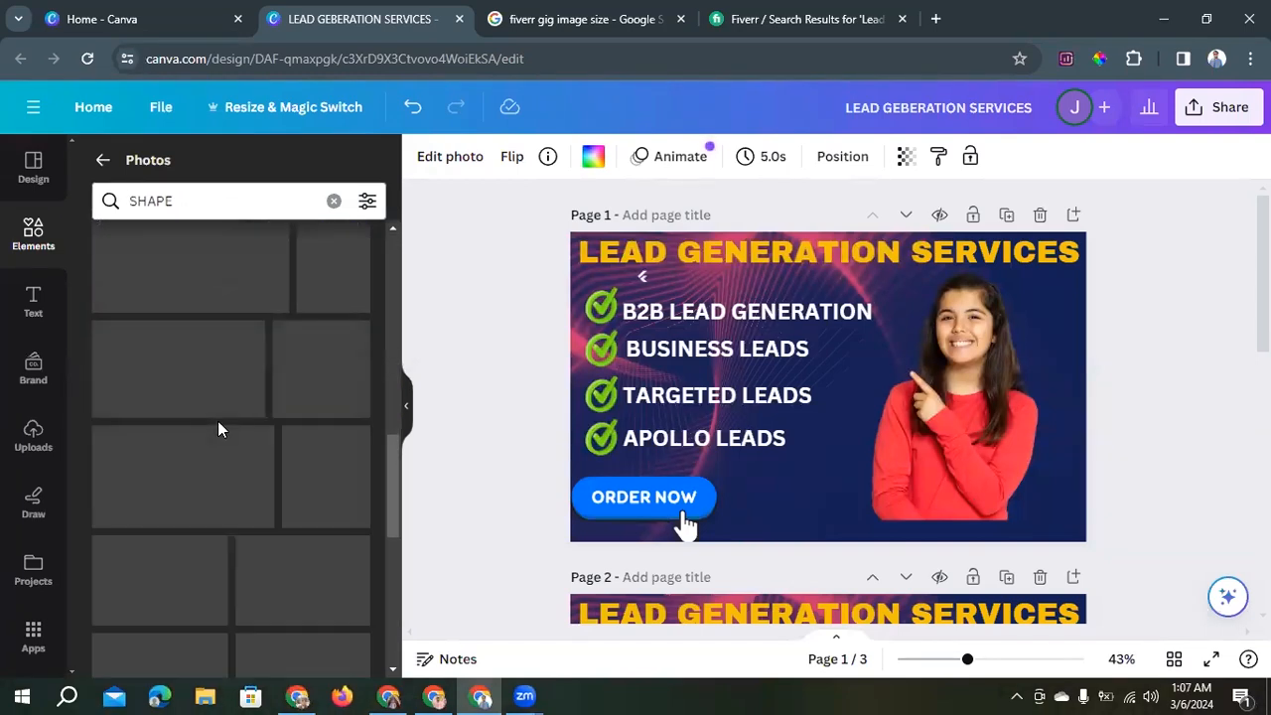
scroll(218, 422, down, 5)
scroll(139, 377, down, 5)
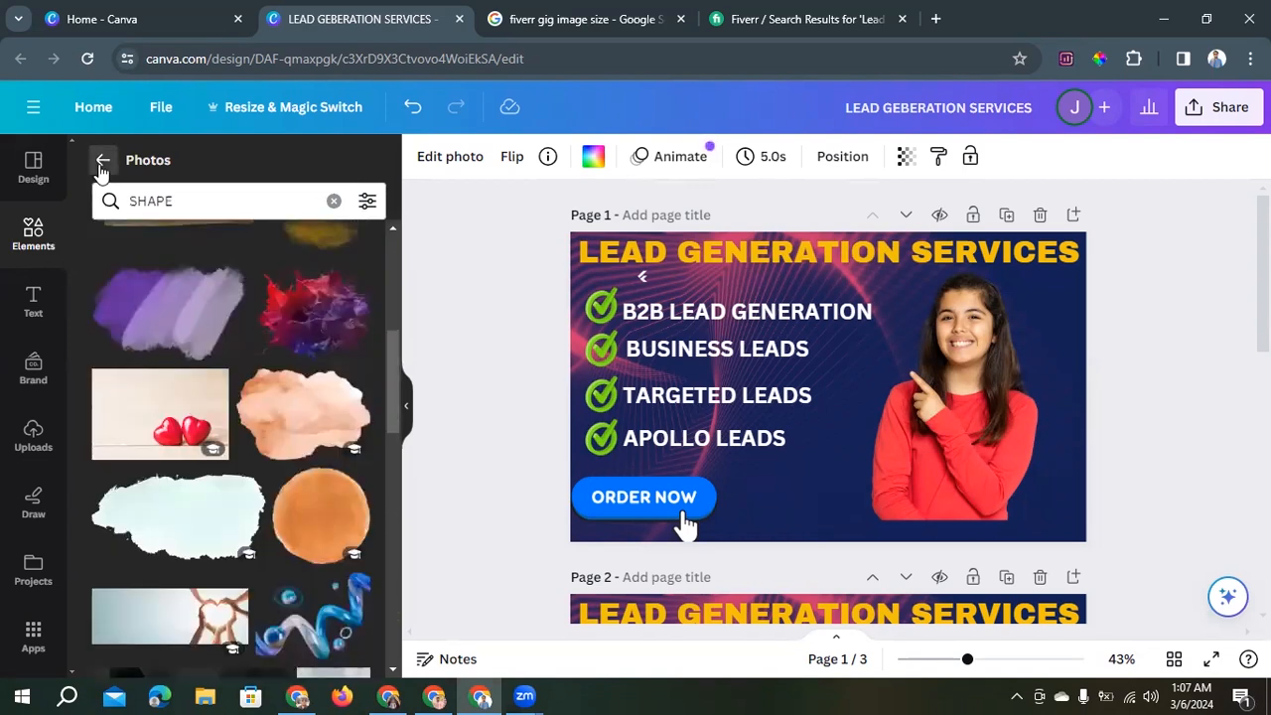
click(102, 160)
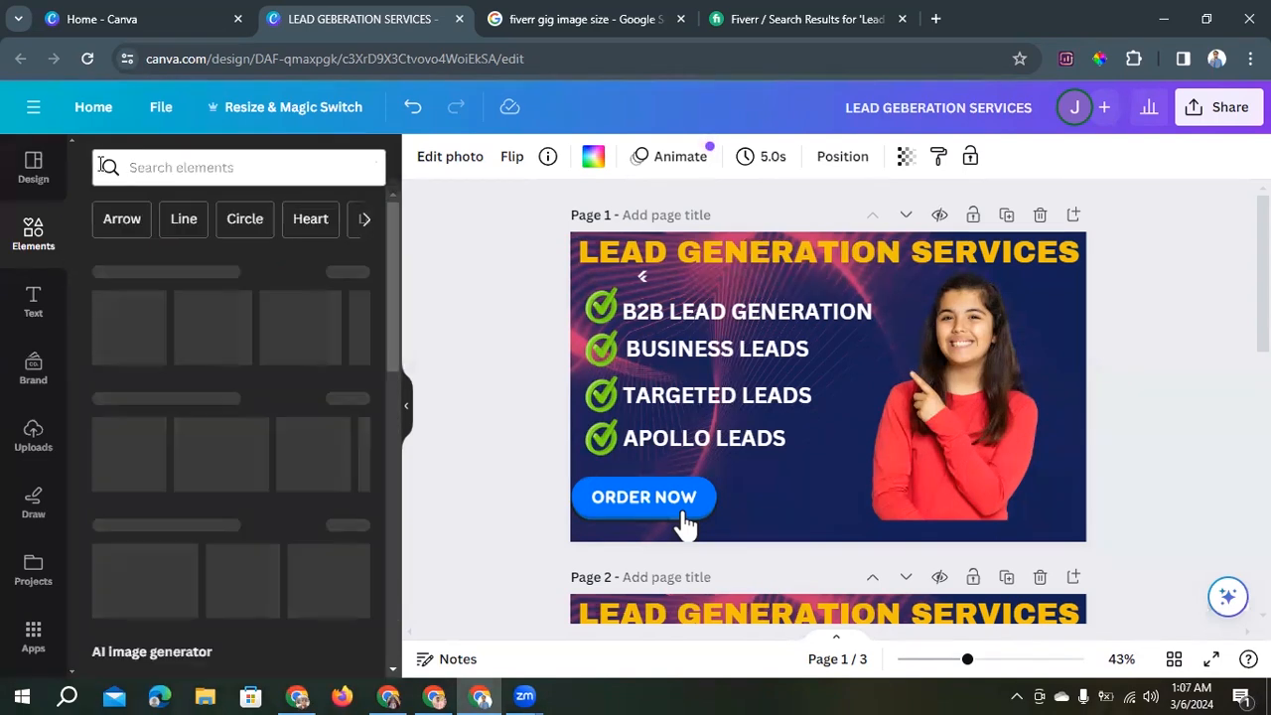
Look through the suggested element categories and the complete collection of shapes for a suitable graphic.
click(365, 221)
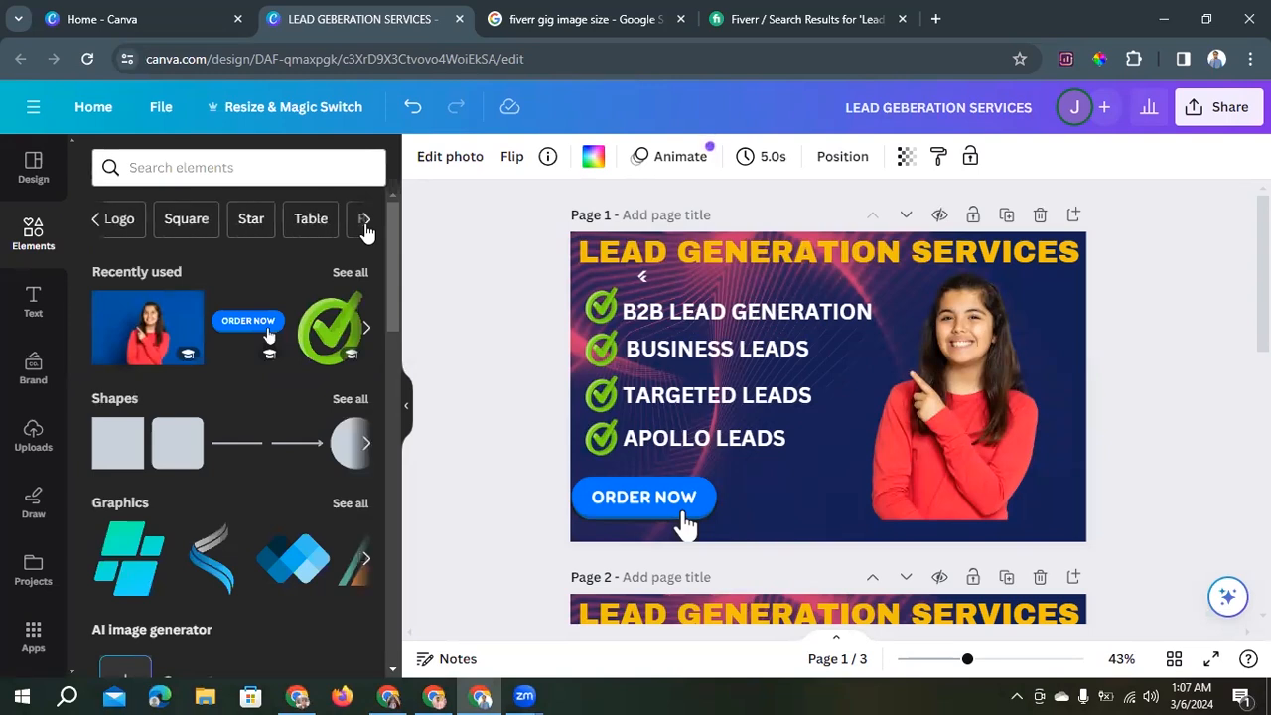
click(365, 222)
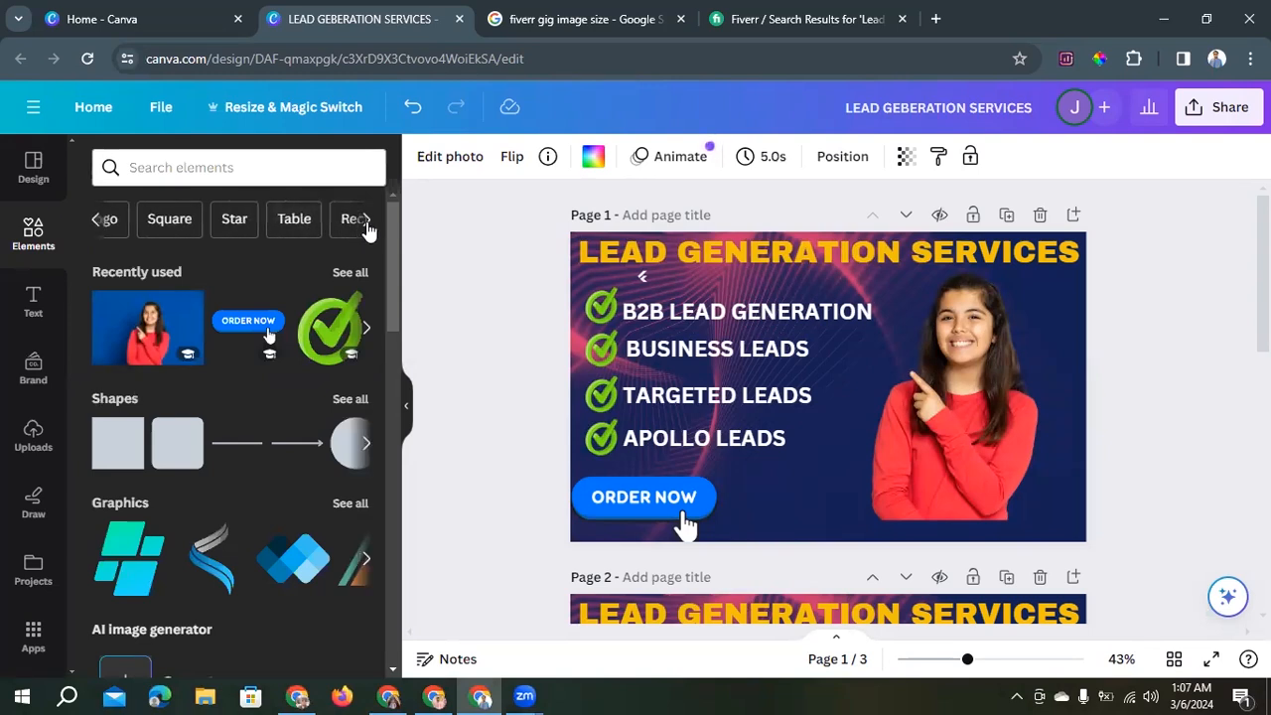
click(366, 222)
click(366, 223)
click(366, 222)
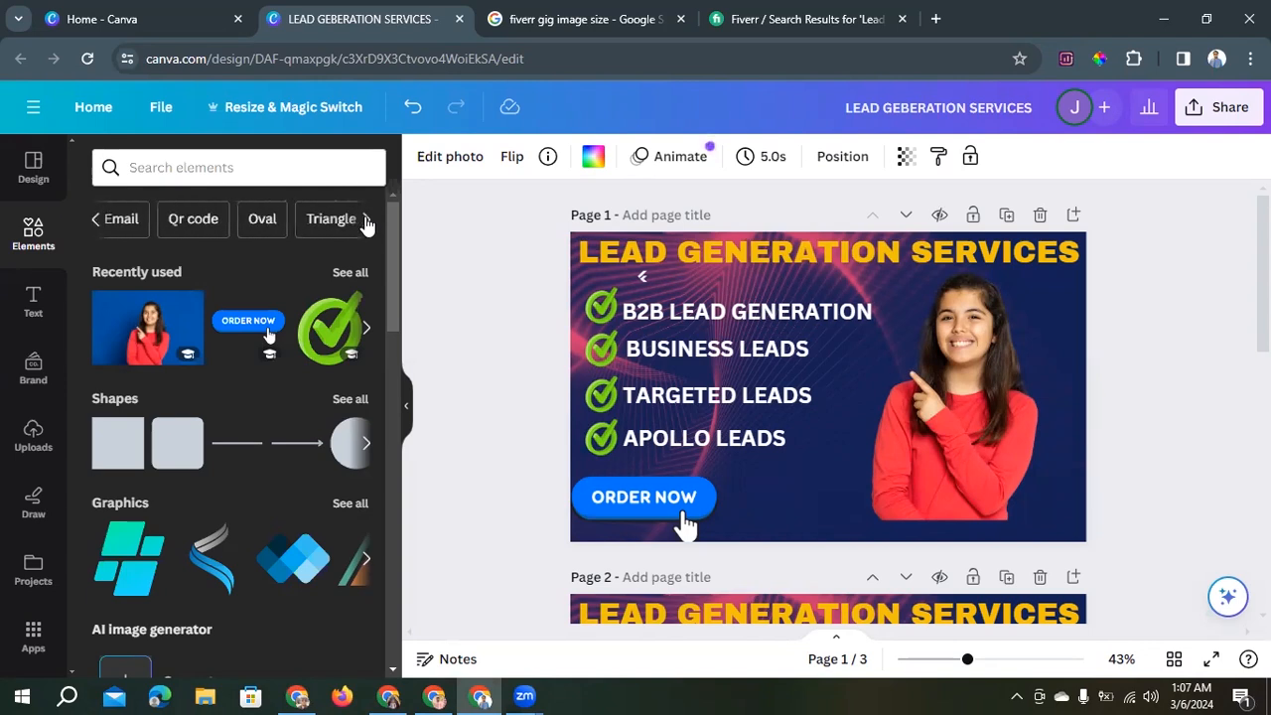
scroll(173, 313, down, 1)
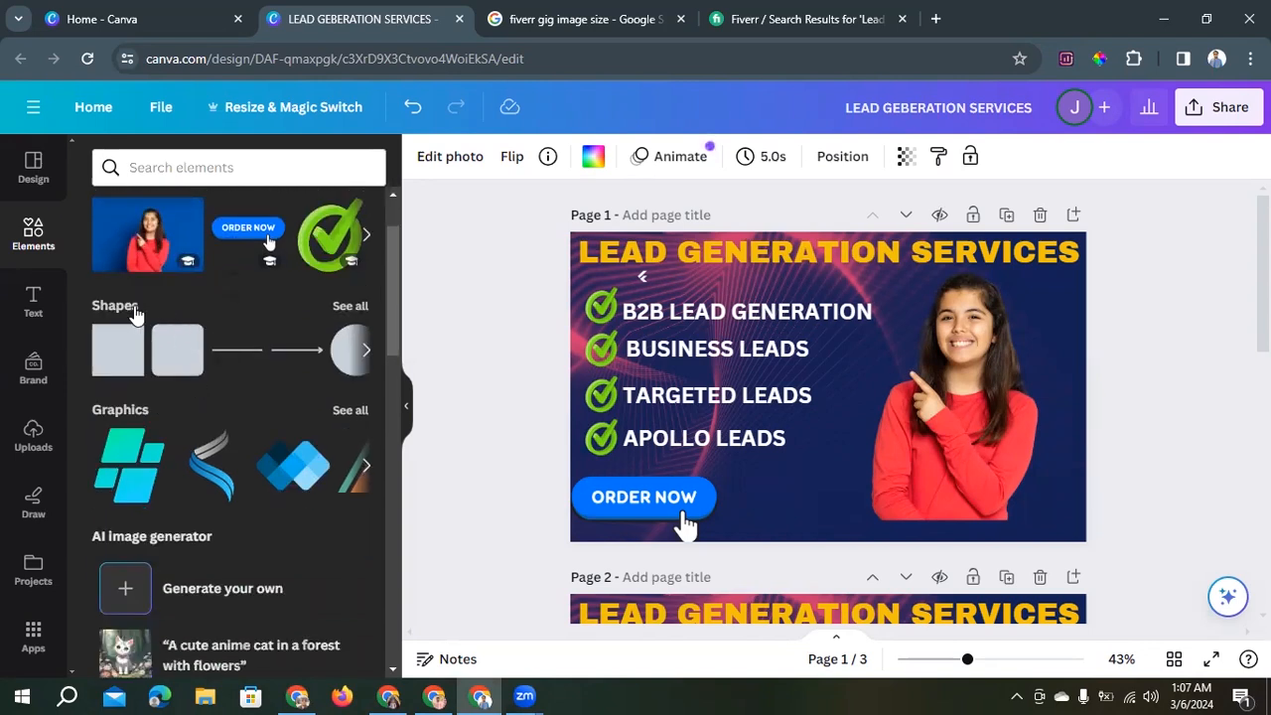
click(130, 310)
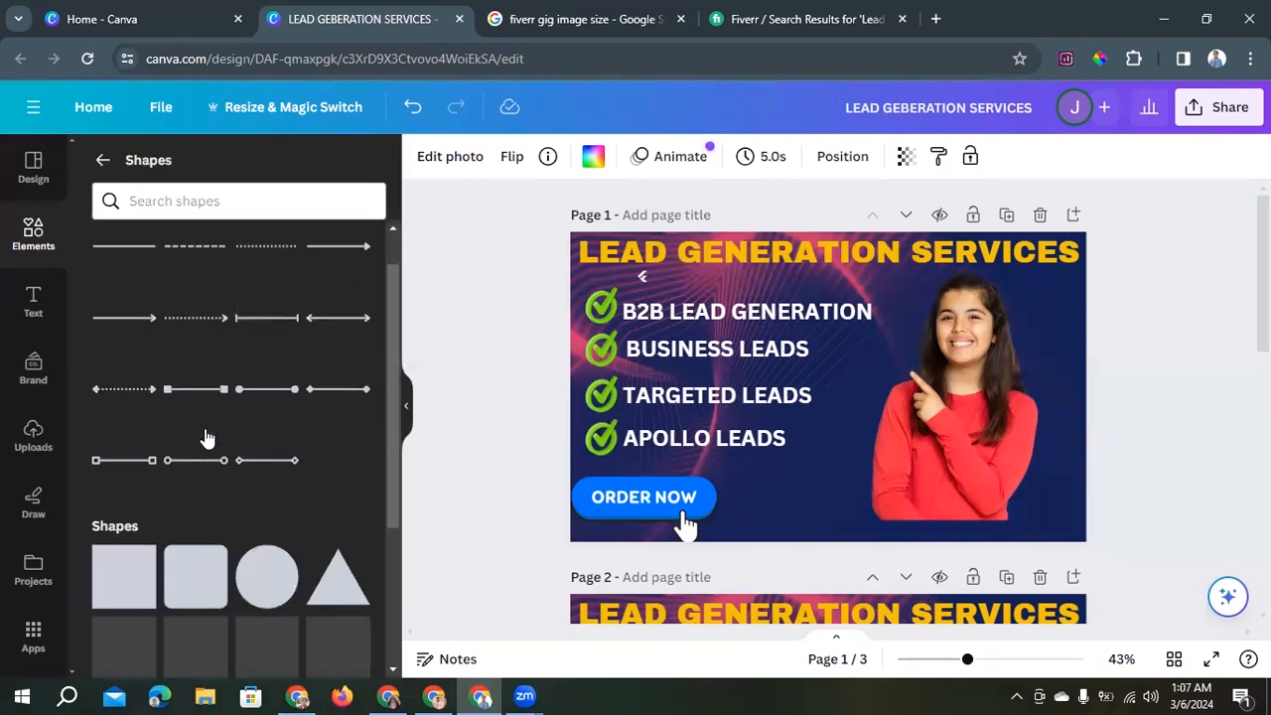
scroll(206, 437, down, 6)
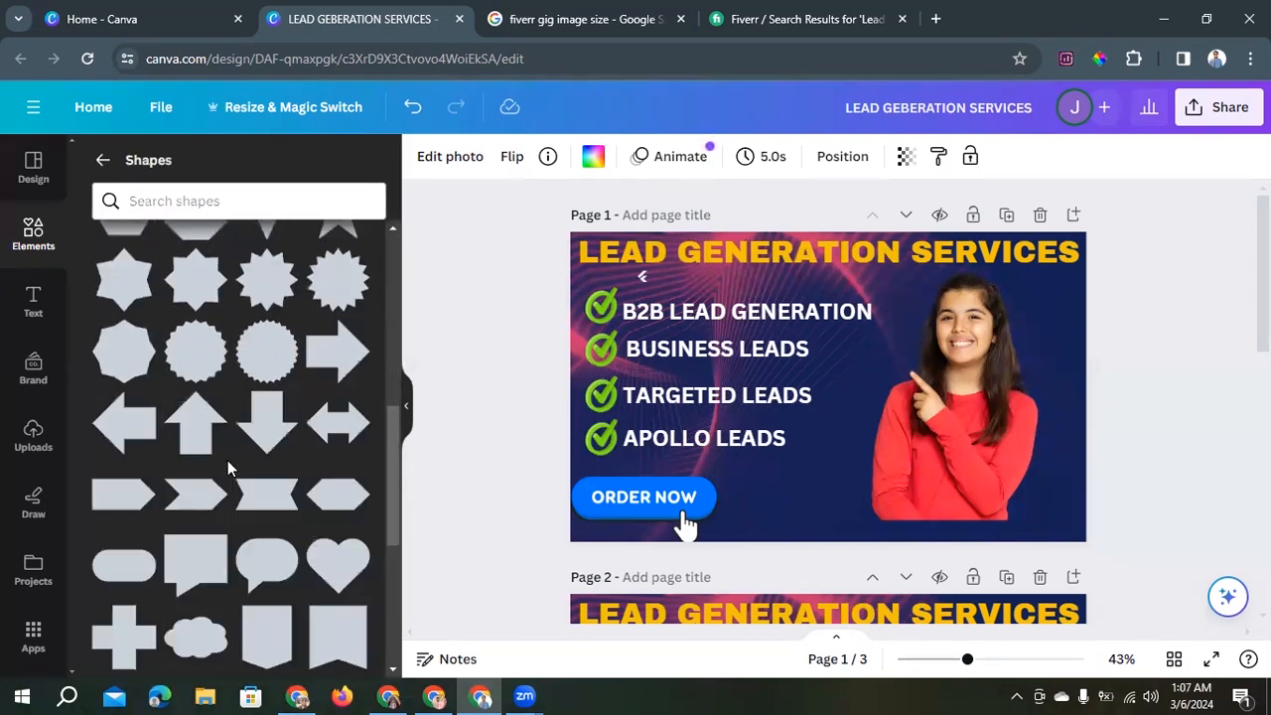
scroll(227, 459, down, 2)
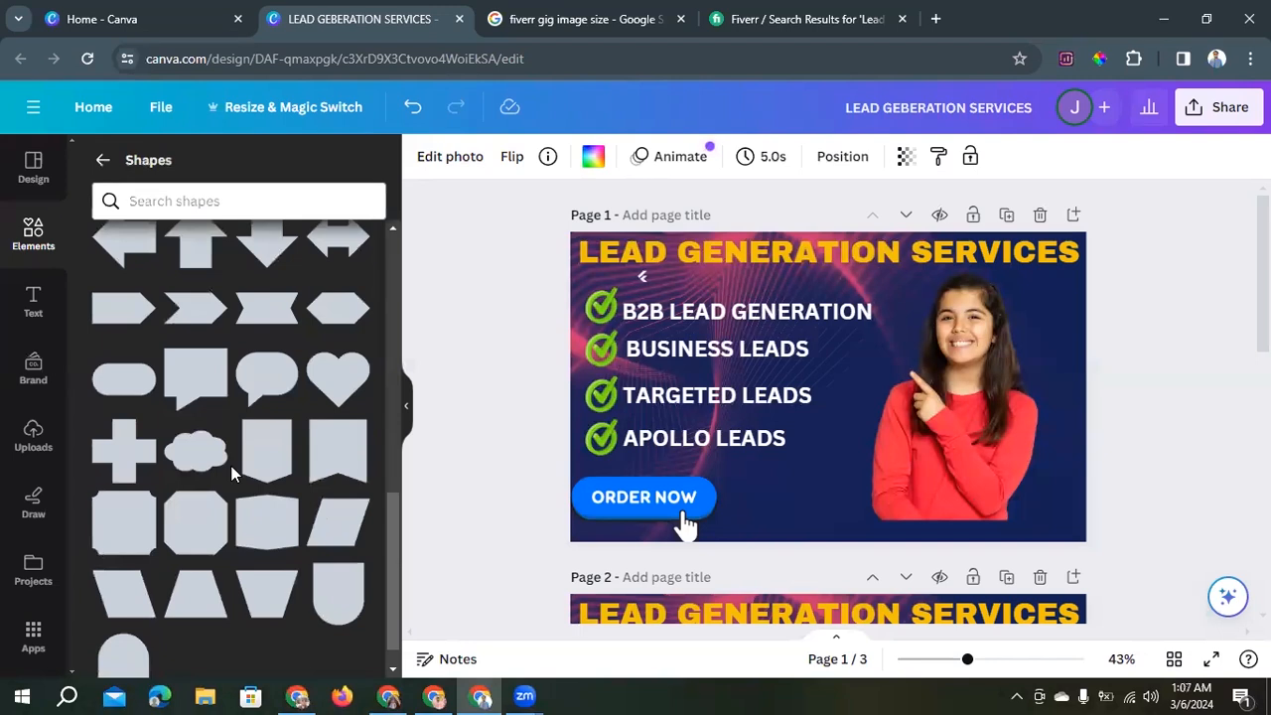
Check the gig images in the Fiverr search results, and return to the Canva design to review the shapes again.
click(759, 18)
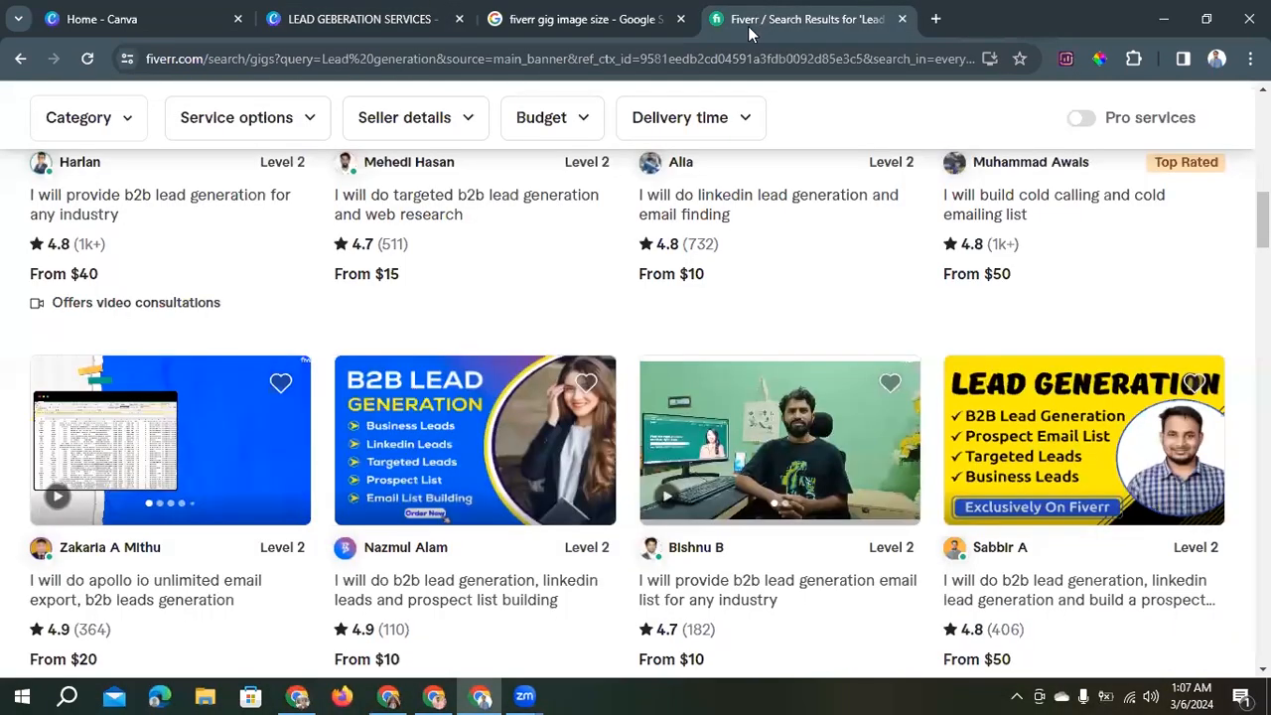
click(352, 19)
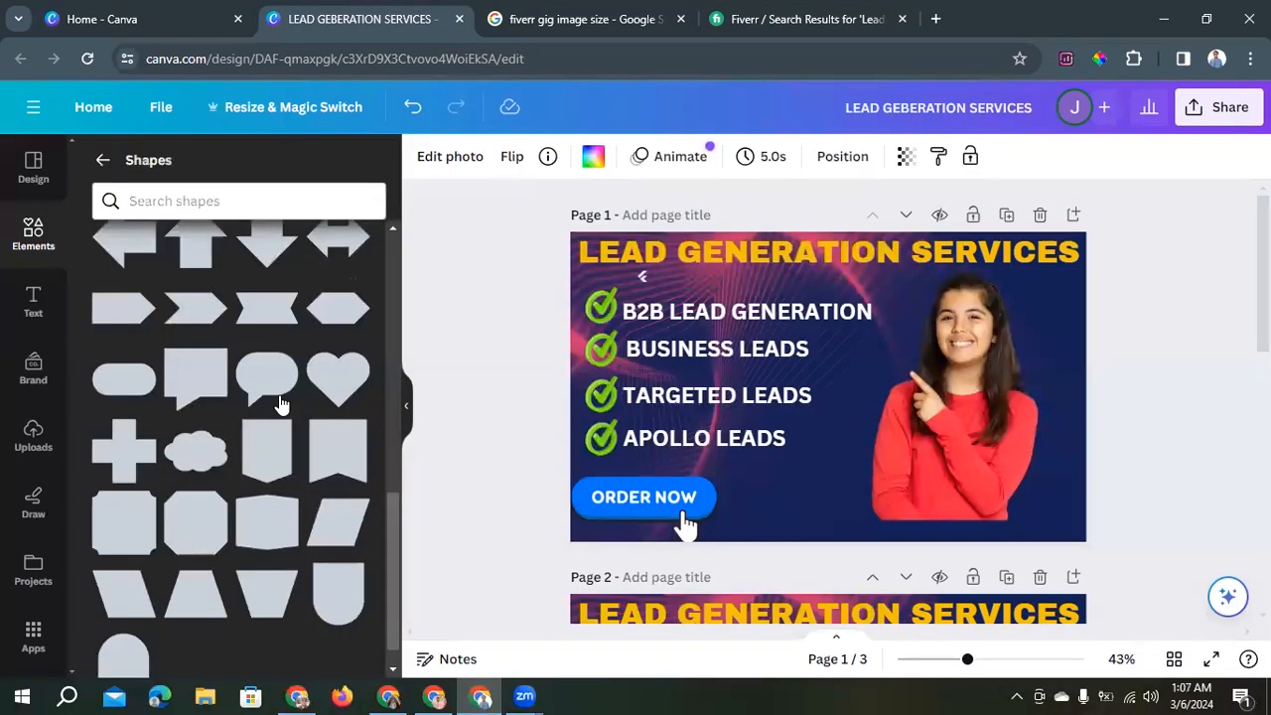
scroll(276, 417, up, 3)
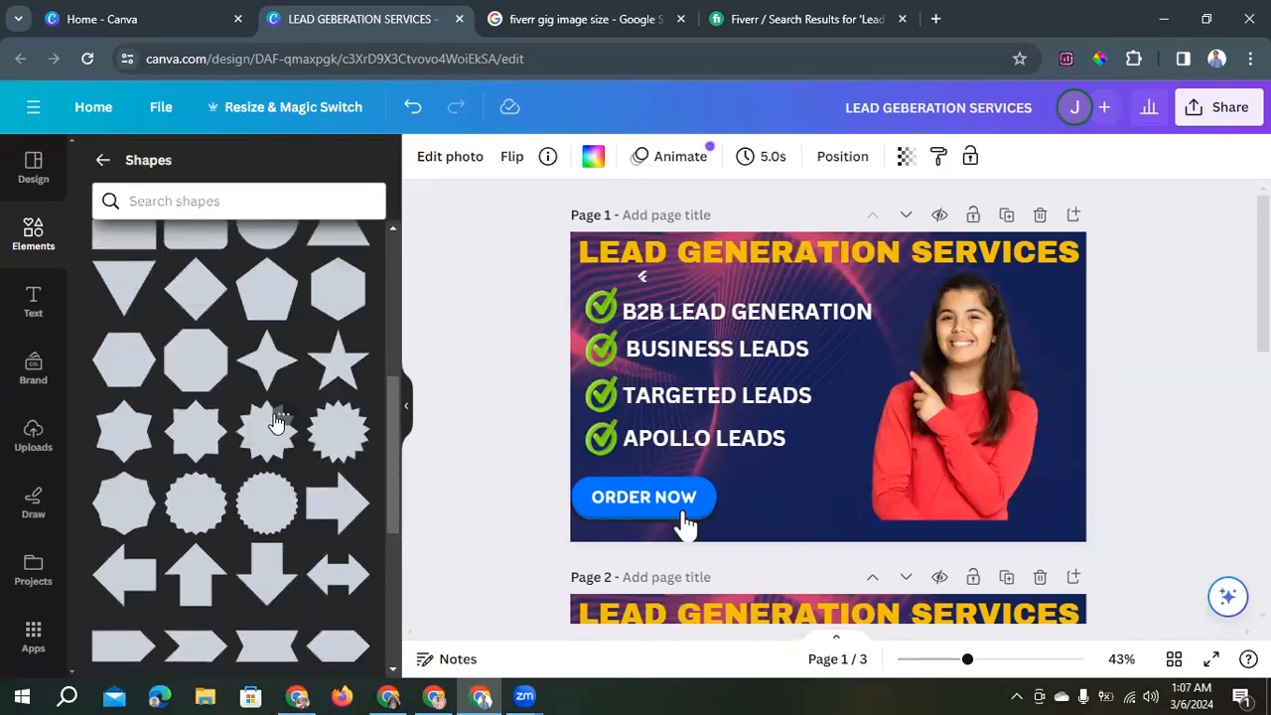
scroll(276, 422, up, 3)
scroll(276, 422, down, 3)
Try replacing the background image on page 3 with solid red #BB2525 and darken it to #740606.
scroll(434, 421, down, 3)
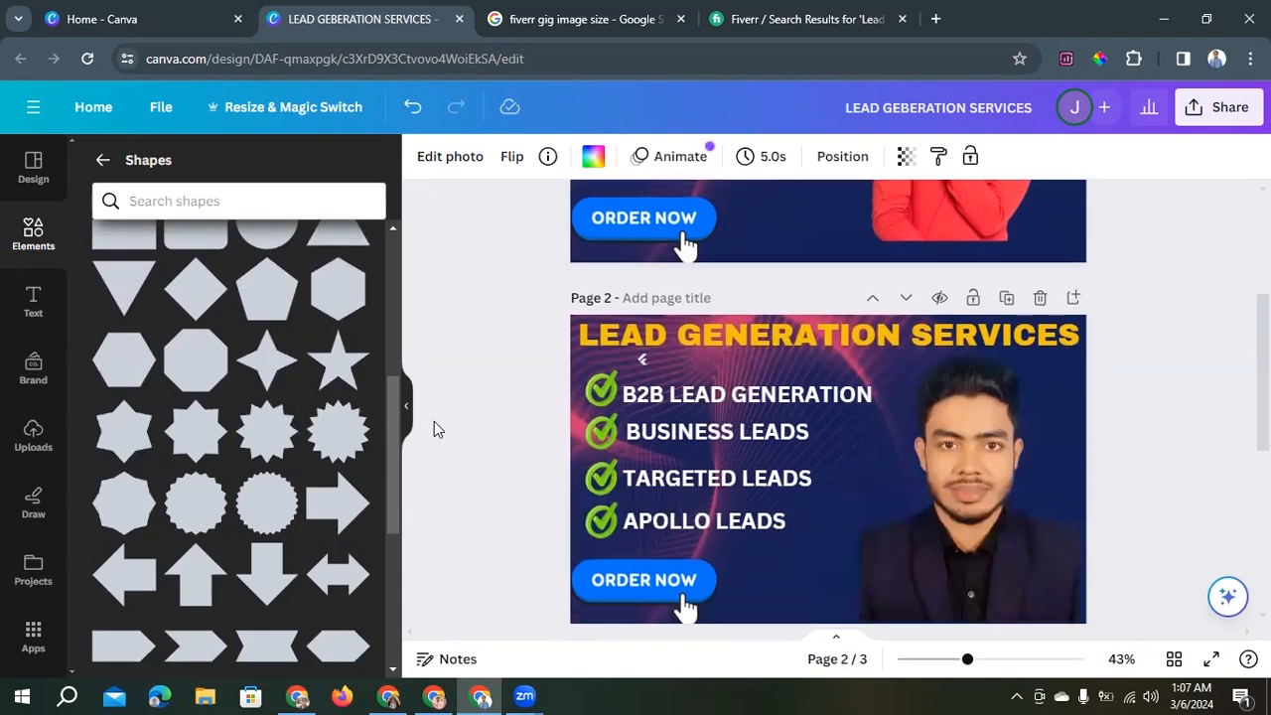
scroll(434, 421, down, 4)
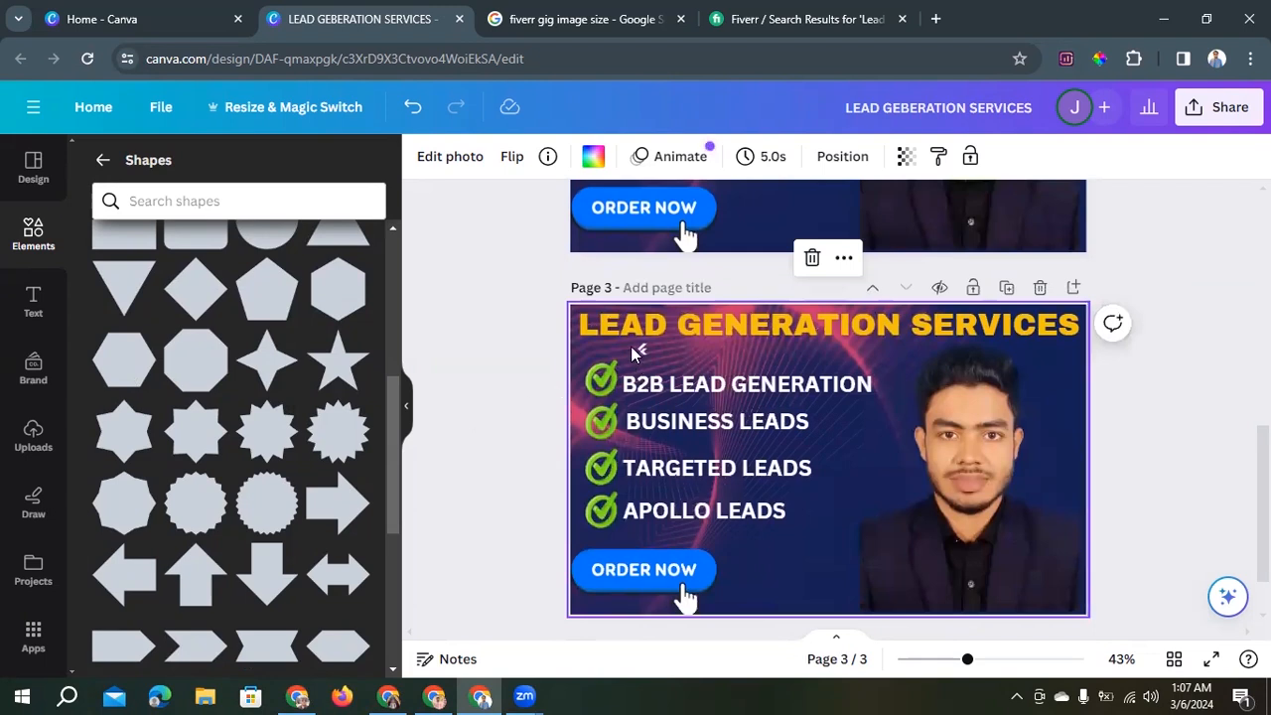
click(571, 316)
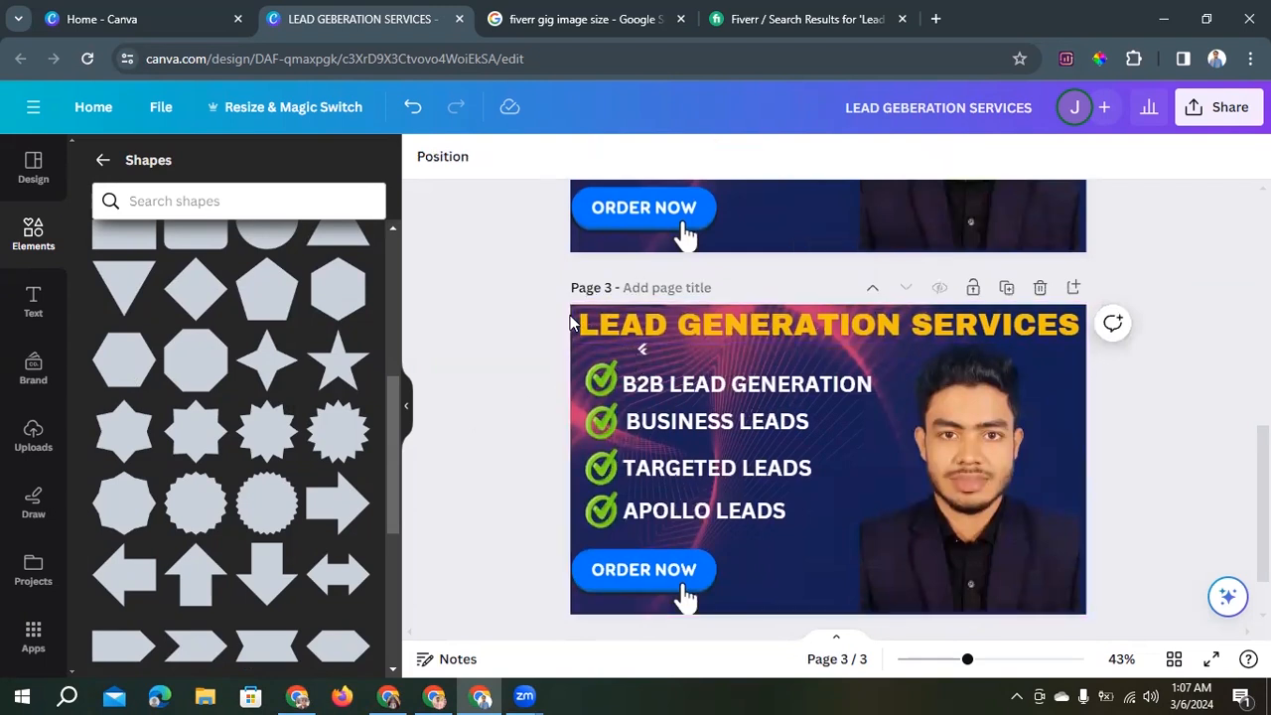
click(584, 409)
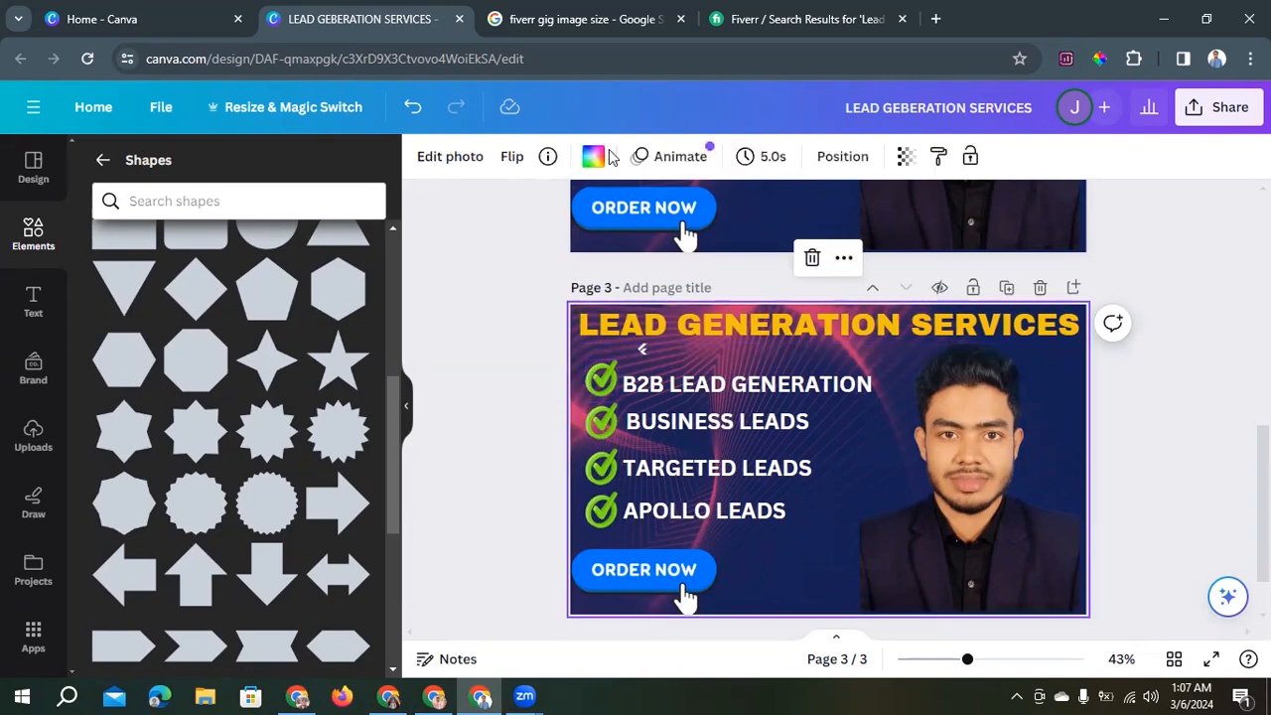
click(592, 159)
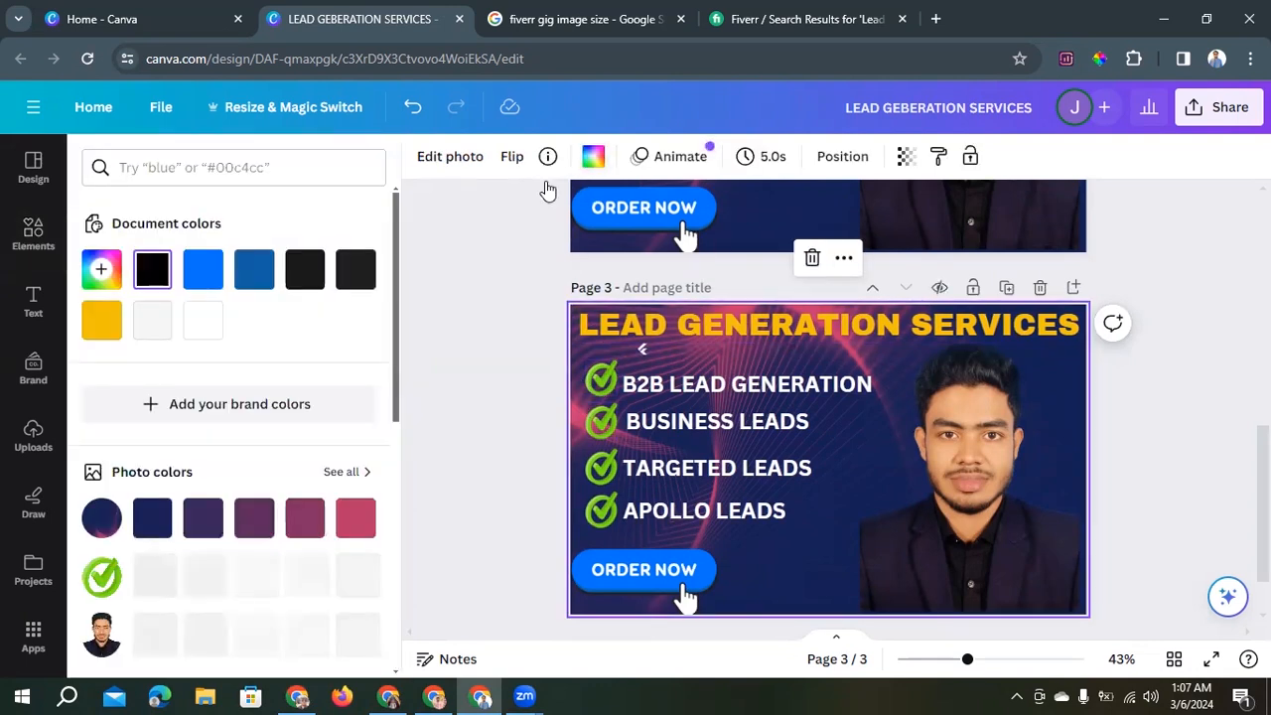
click(102, 271)
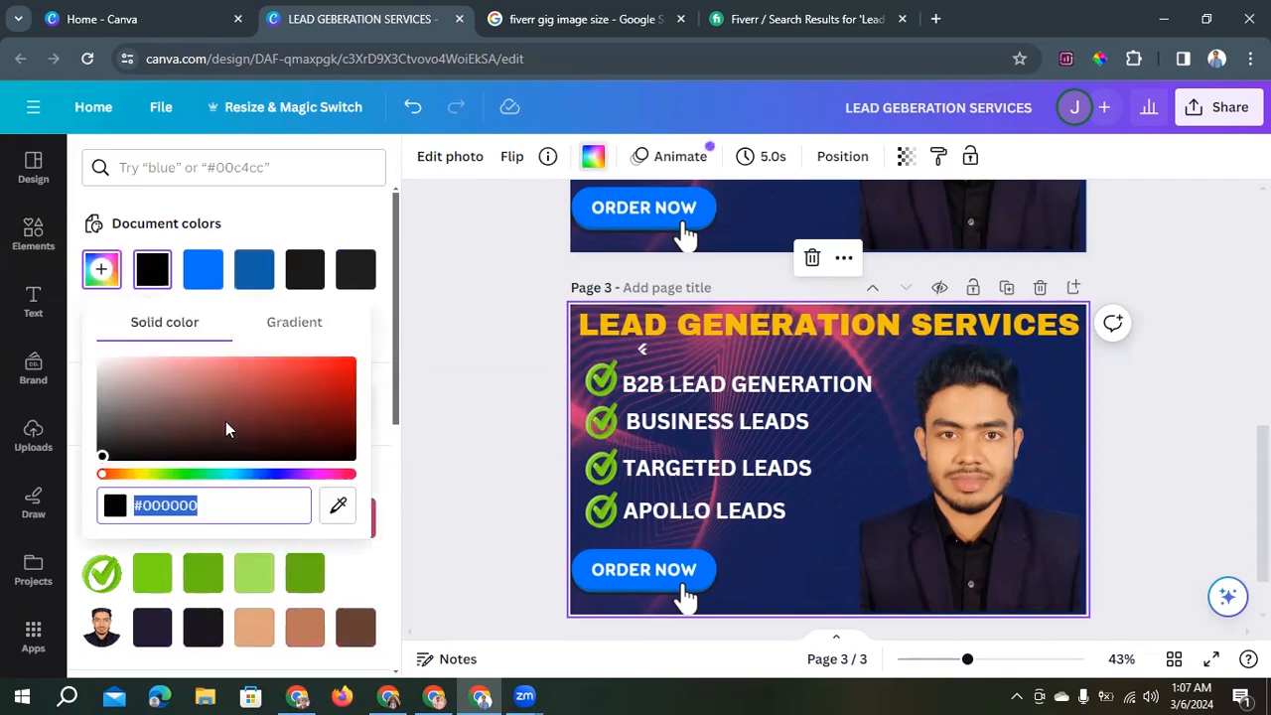
click(303, 386)
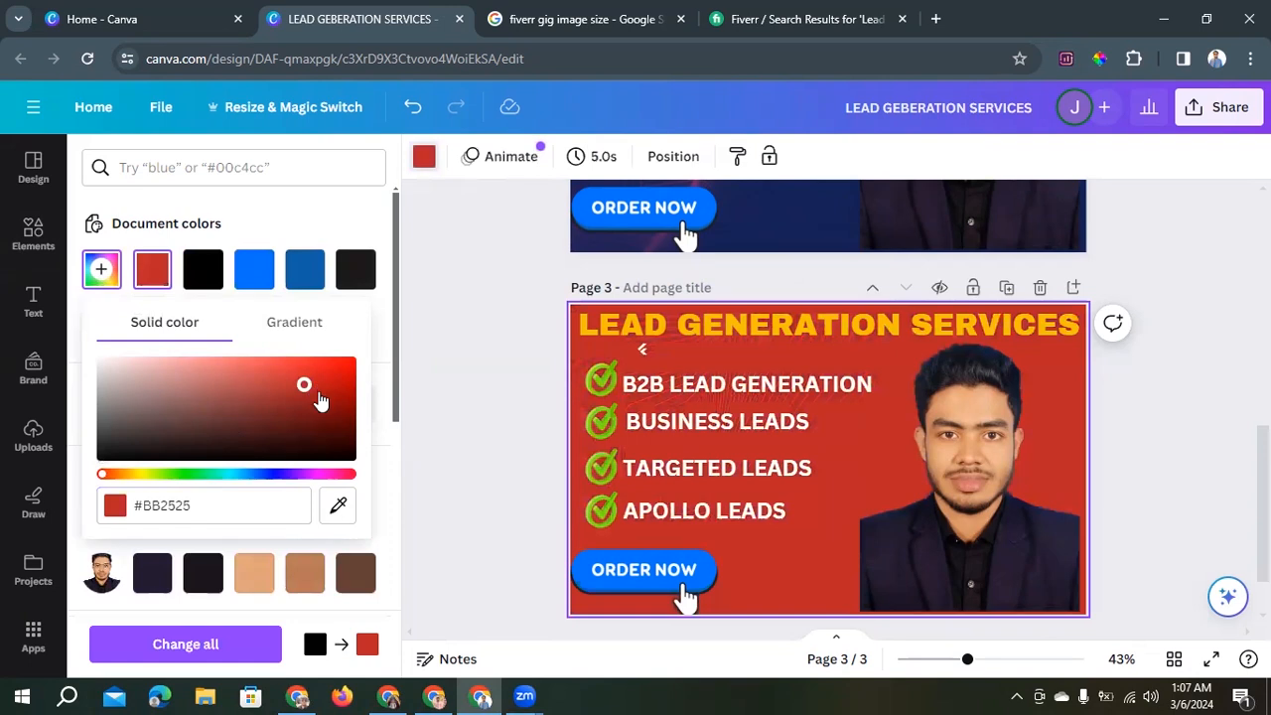
mouse_move(324, 409)
mouse_down()
mouse_move(341, 402)
mouse_move(344, 368)
mouse_move(343, 413)
mouse_up()
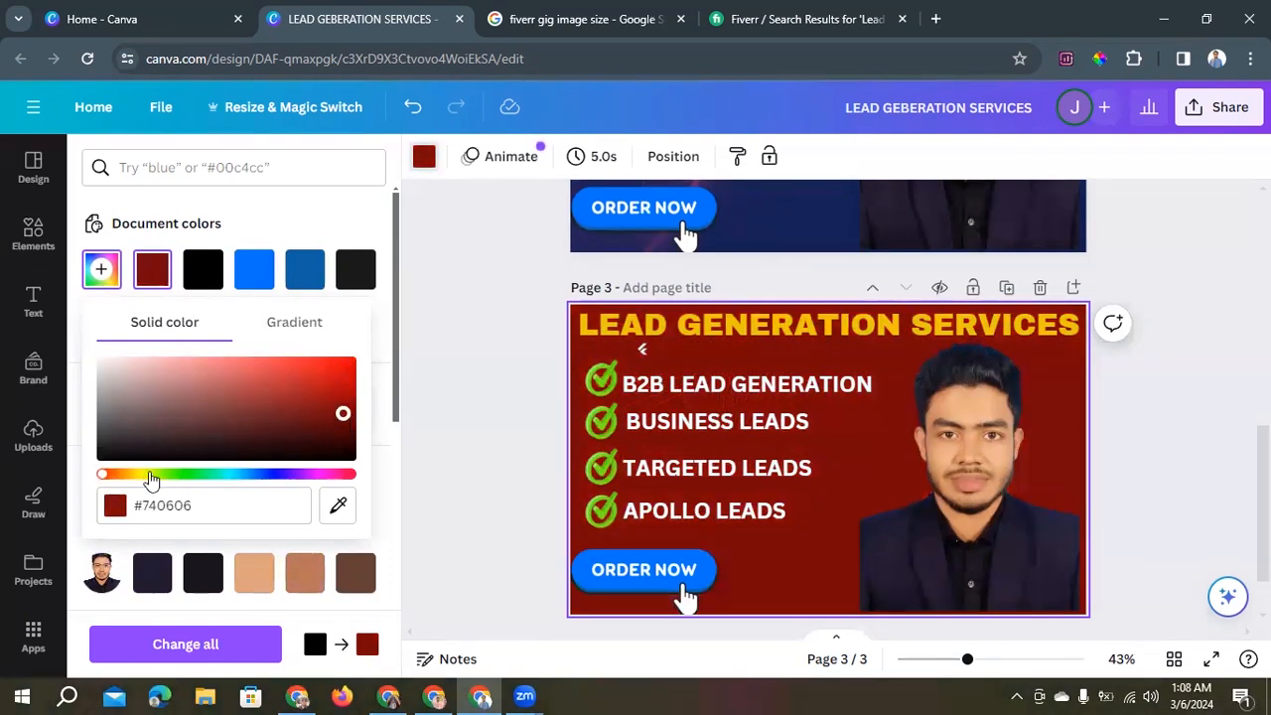
Try a bright yellow background, #E1D906, on page 3 and compare it with page 2.
click(144, 477)
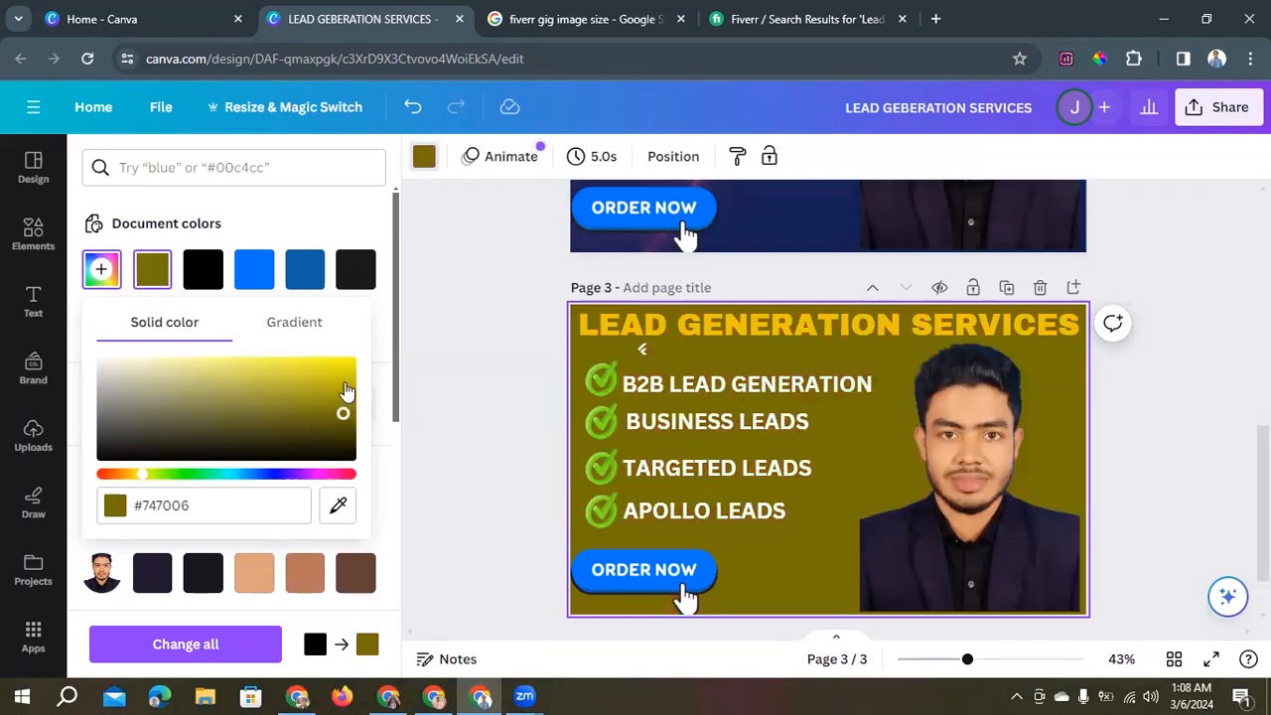
click(347, 380)
mouse_move(346, 381)
mouse_down()
mouse_move(344, 369)
mouse_move(340, 415)
mouse_move(315, 442)
mouse_move(285, 412)
mouse_move(348, 369)
mouse_up()
scroll(467, 347, up, 2)
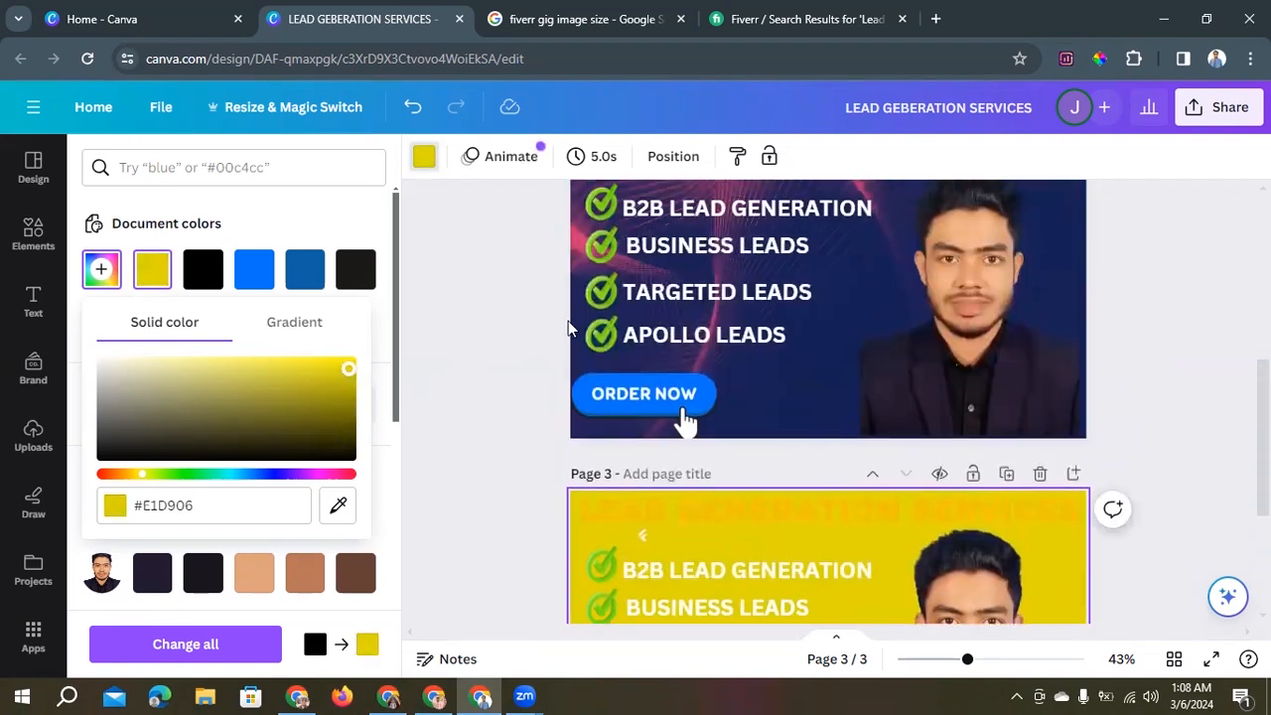
scroll(507, 395, down, 1)
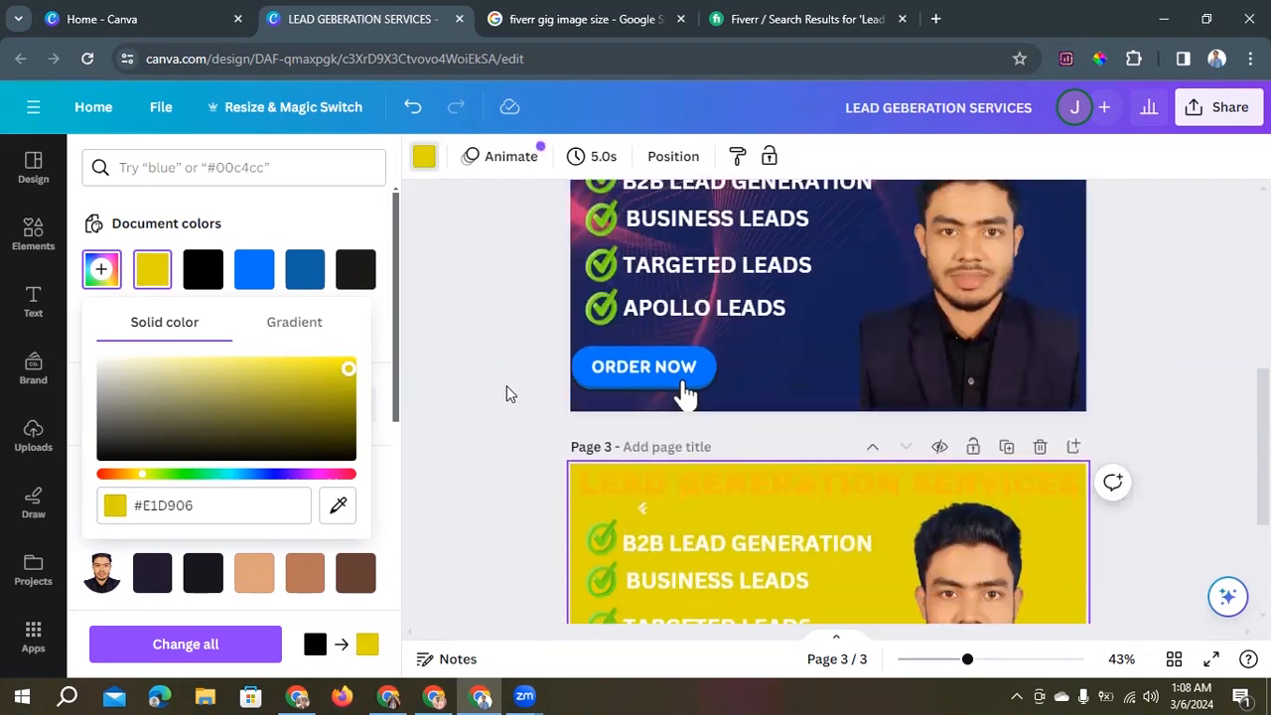
scroll(507, 394, down, 2)
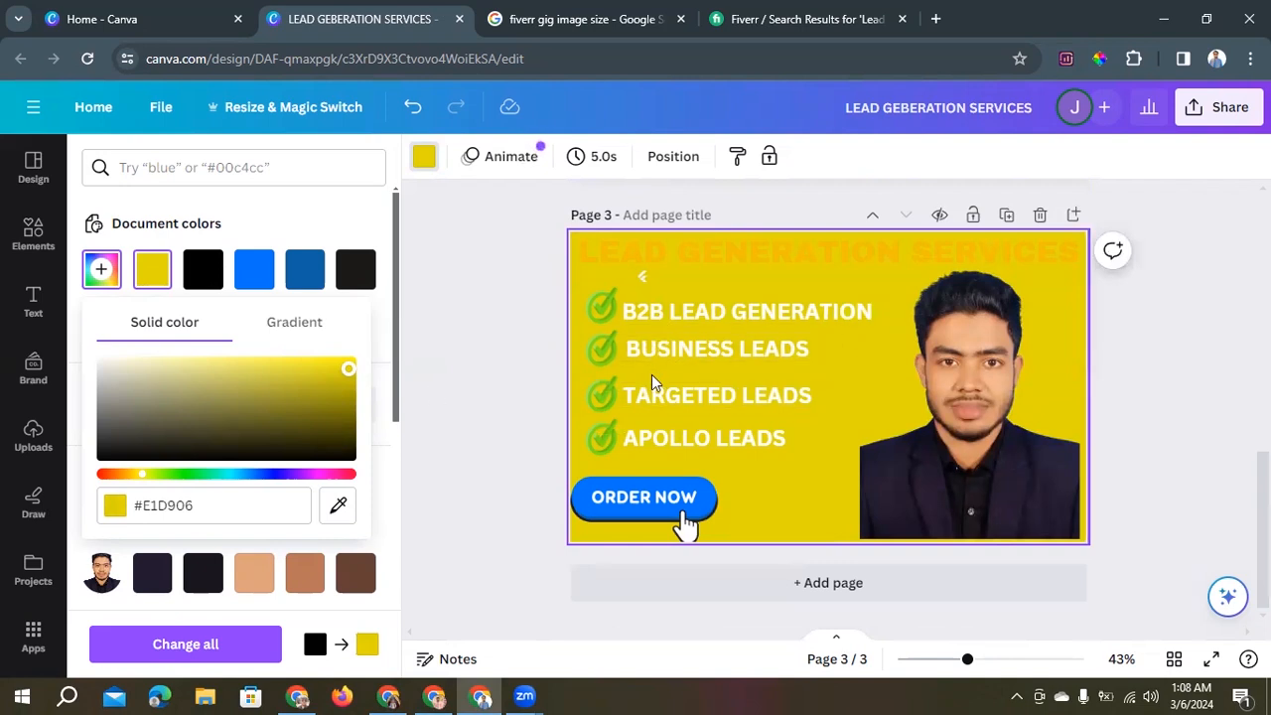
Duplicate page 2 with its patterned background and delete the yellow version of the page.
scroll(1052, 321, up, 3)
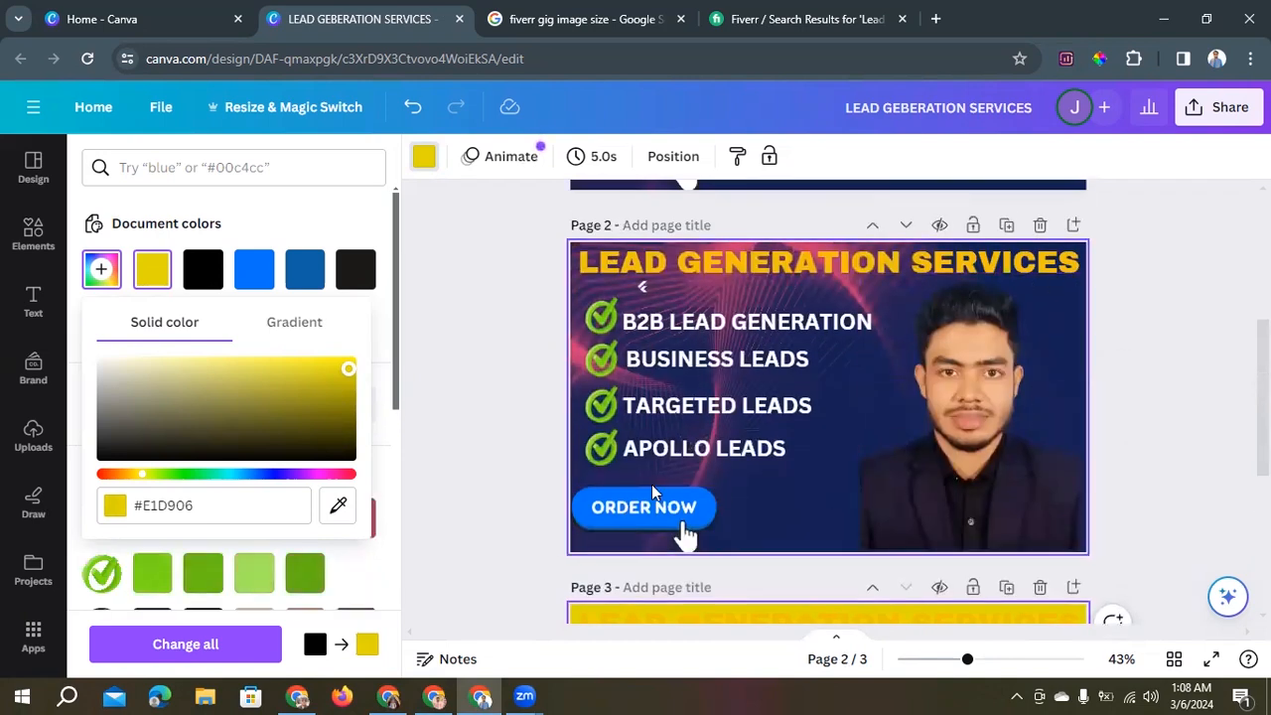
key(Escape)
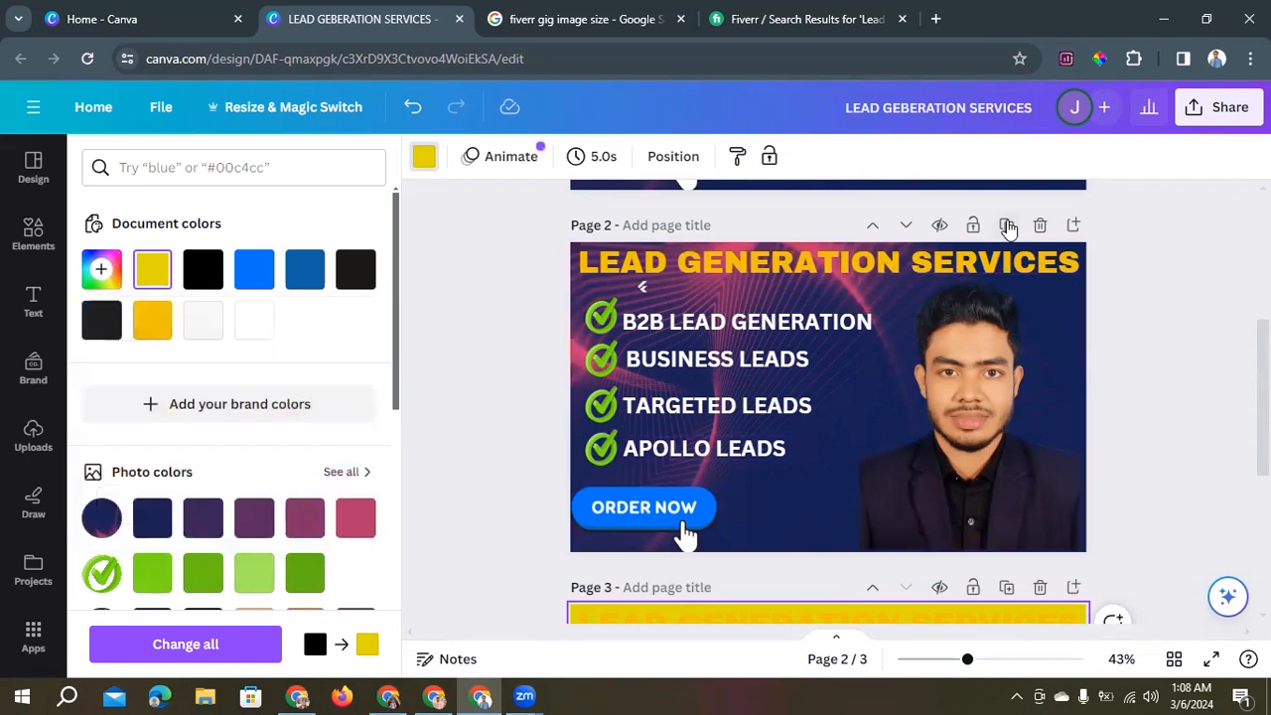
click(1007, 228)
click(964, 479)
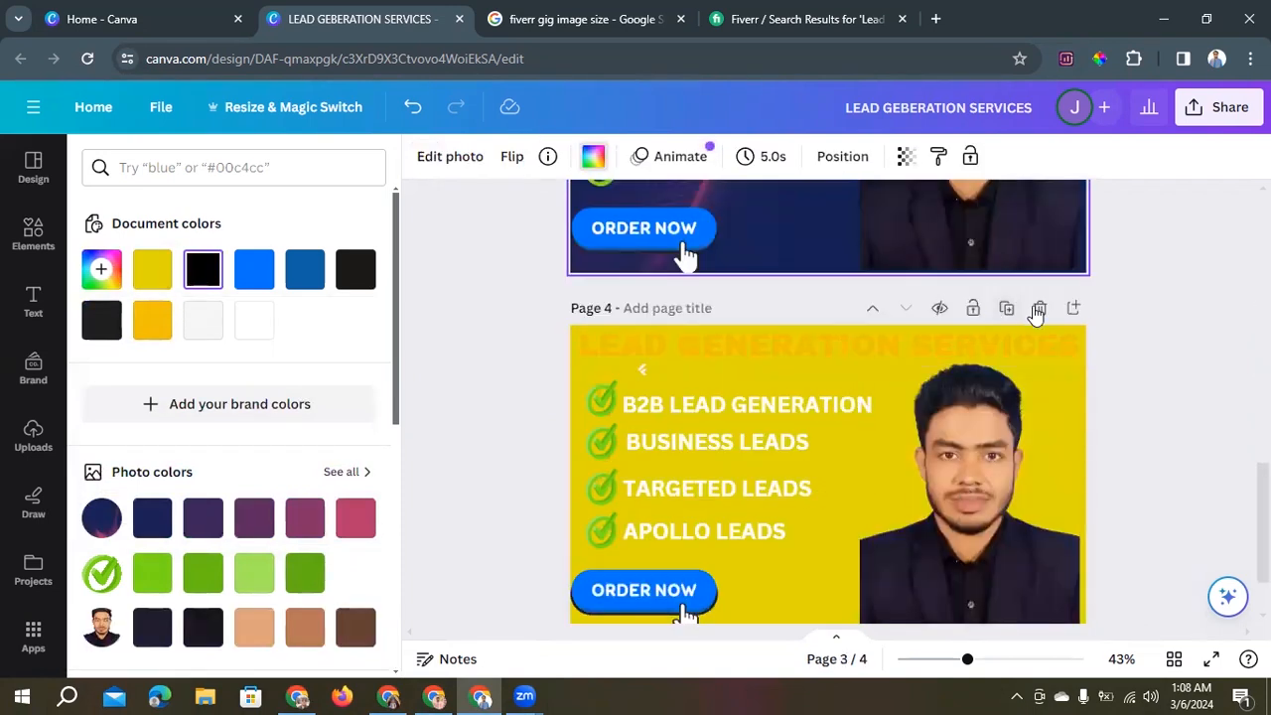
click(1039, 310)
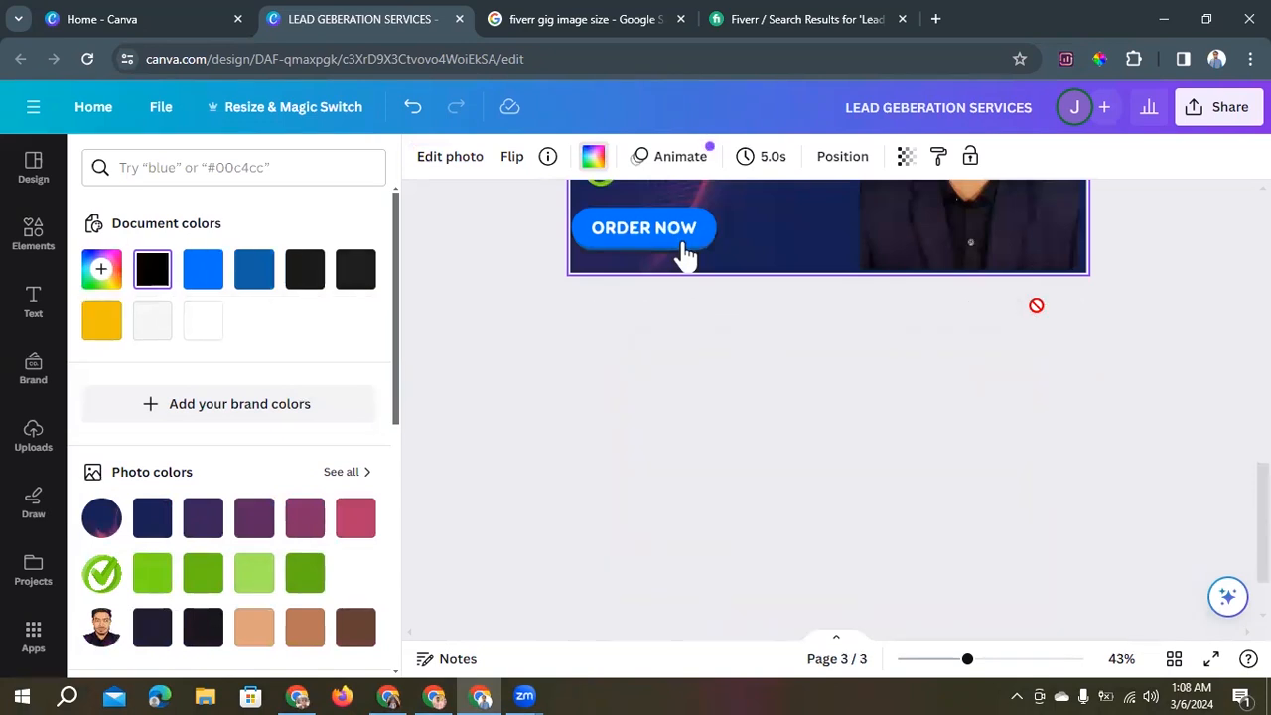
Compare the duplicated page 3 with the gig images on pages 1 and 2.
scroll(1165, 248, up, 10)
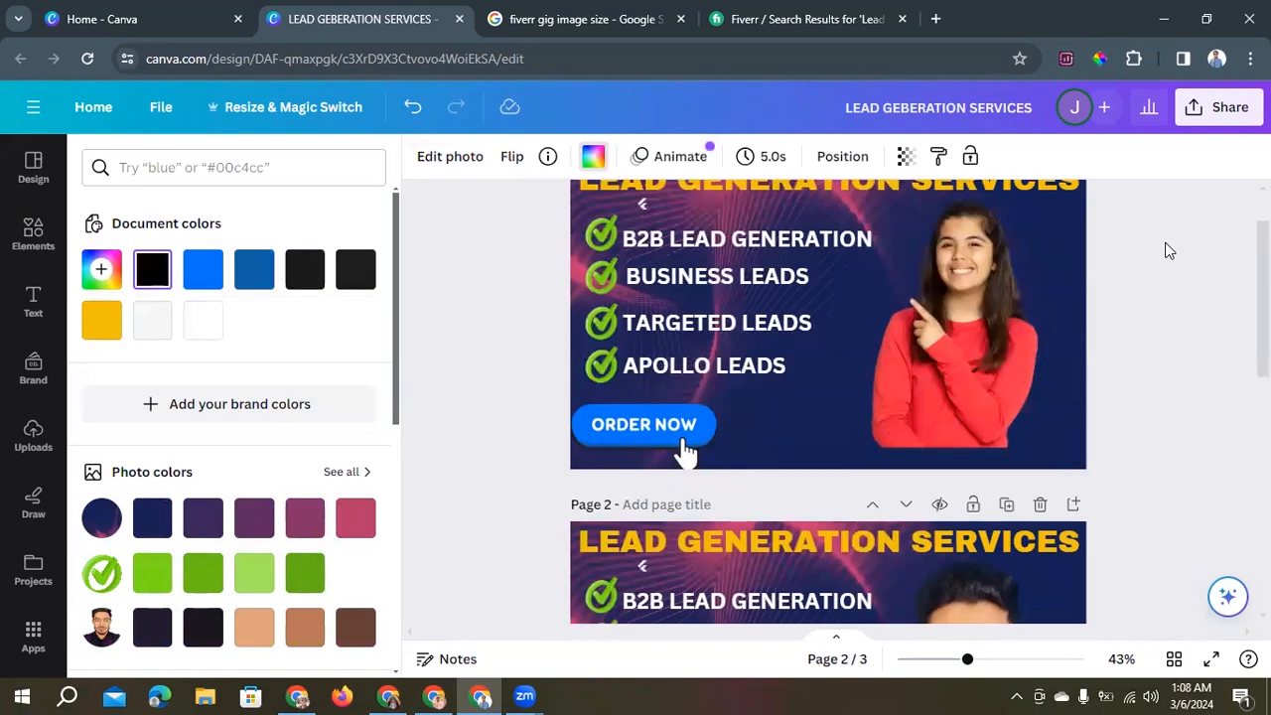
scroll(1154, 283, down, 8)
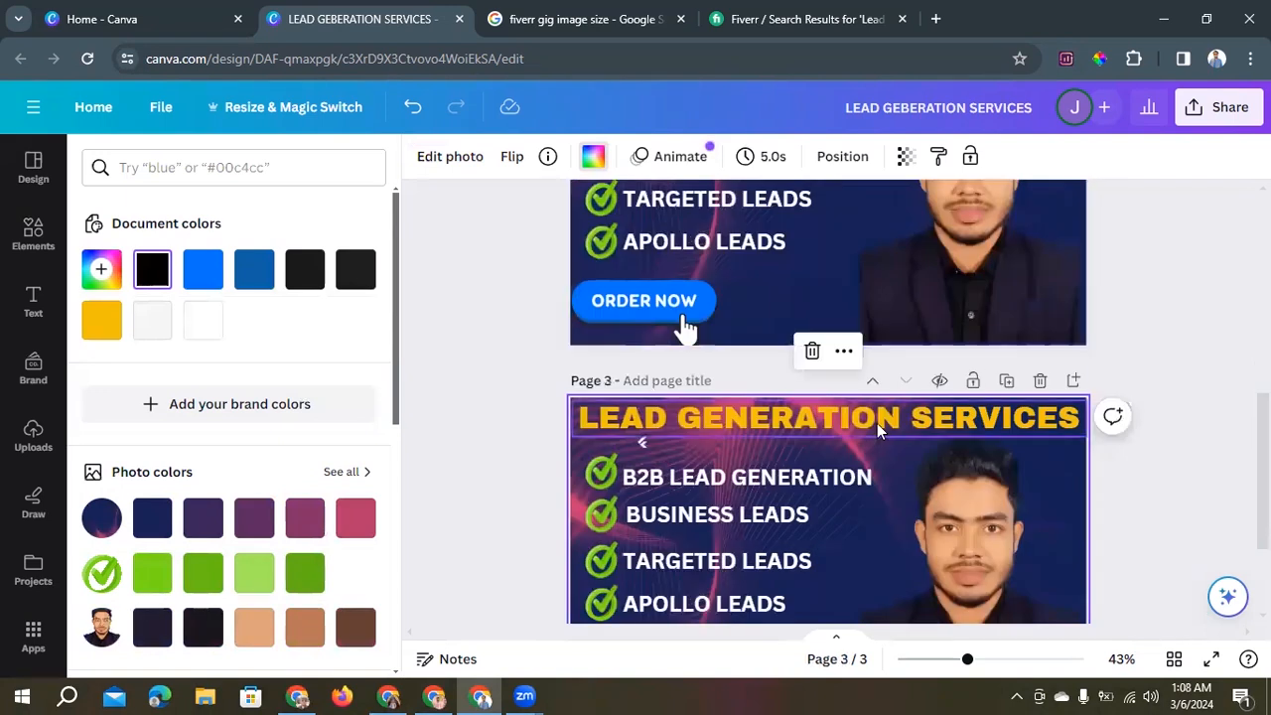
scroll(858, 432, up, 3)
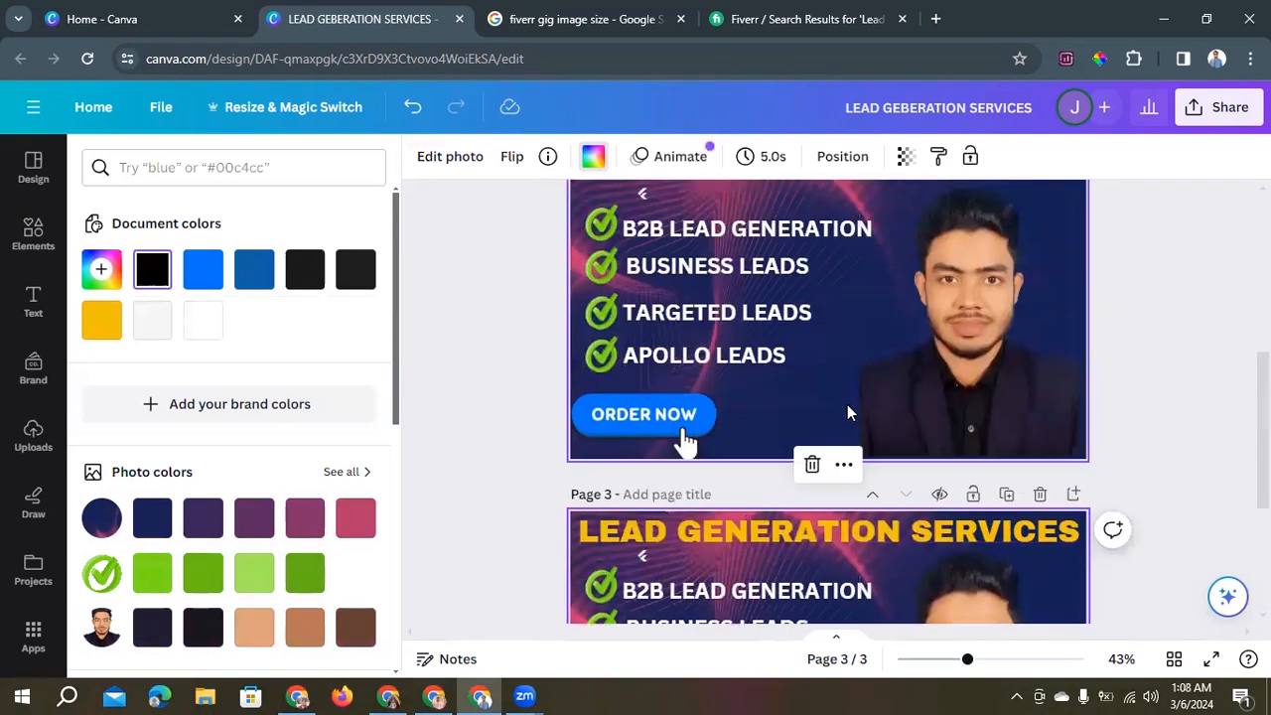
scroll(847, 408, down, 2)
scroll(847, 407, down, 1)
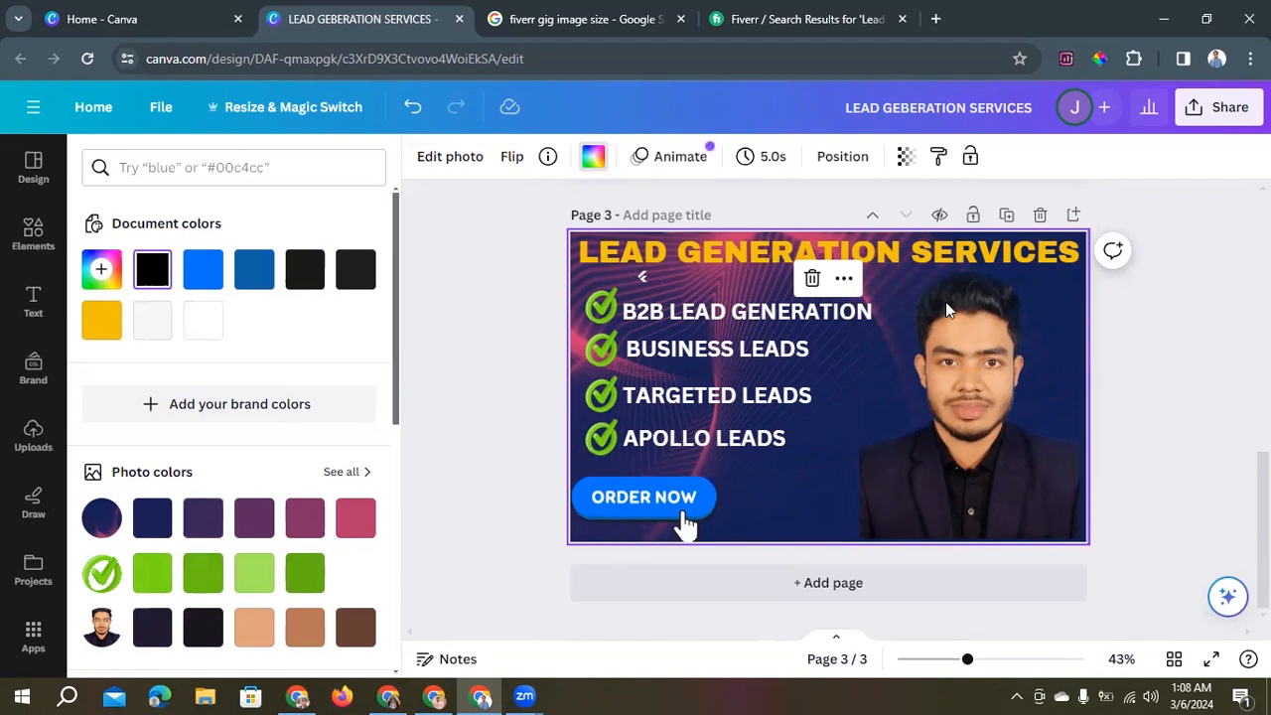
scroll(864, 412, up, 2)
scroll(735, 452, down, 2)
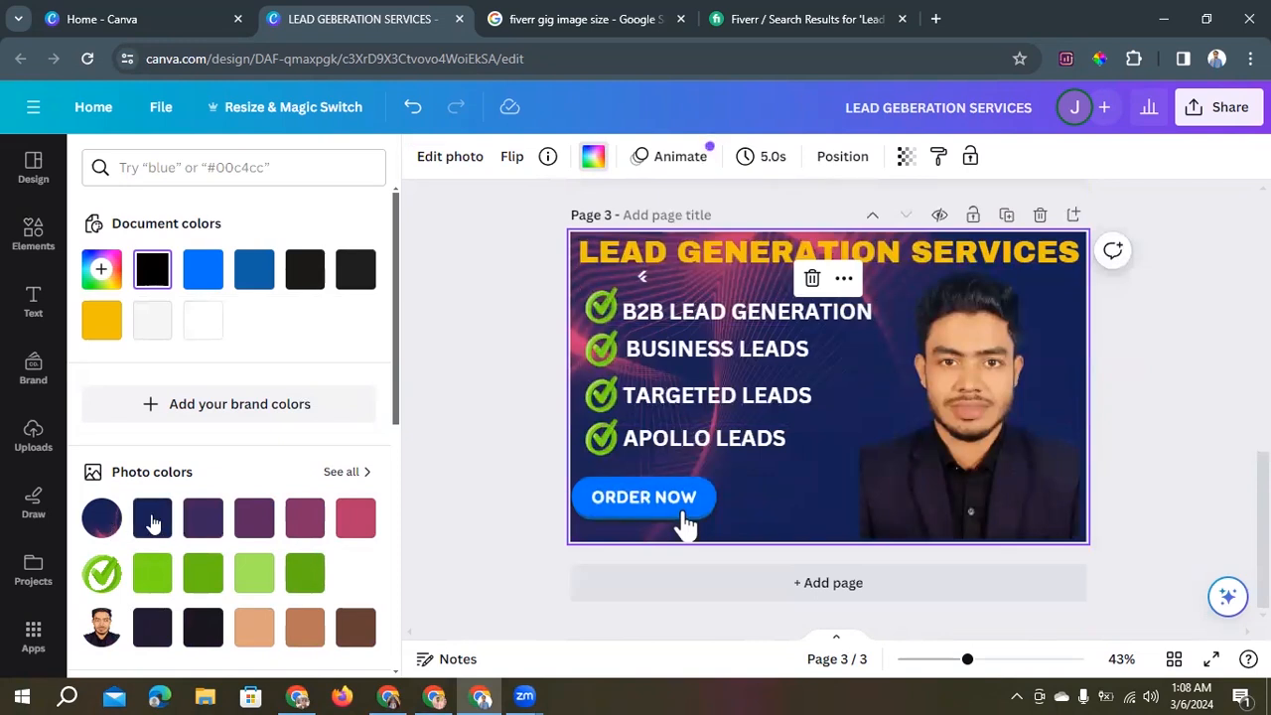
Try navy, green, light green and near-black photo colors as the solid background of page 3.
click(154, 523)
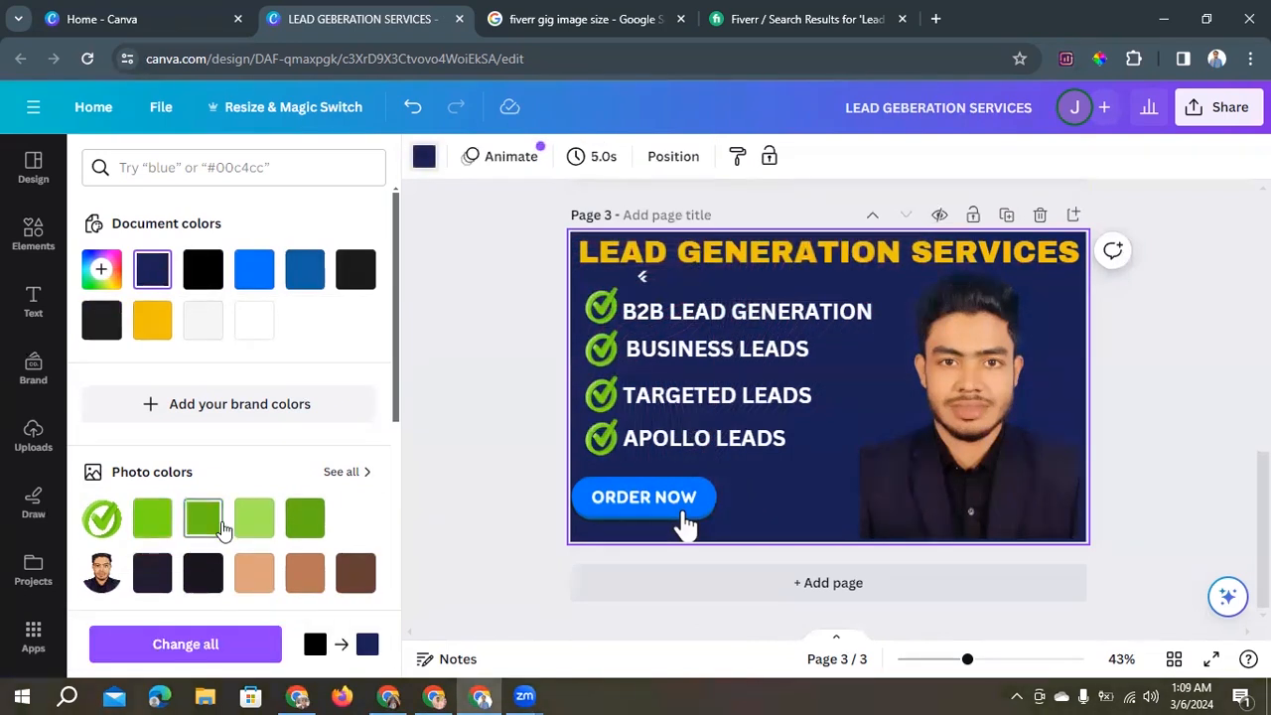
click(205, 518)
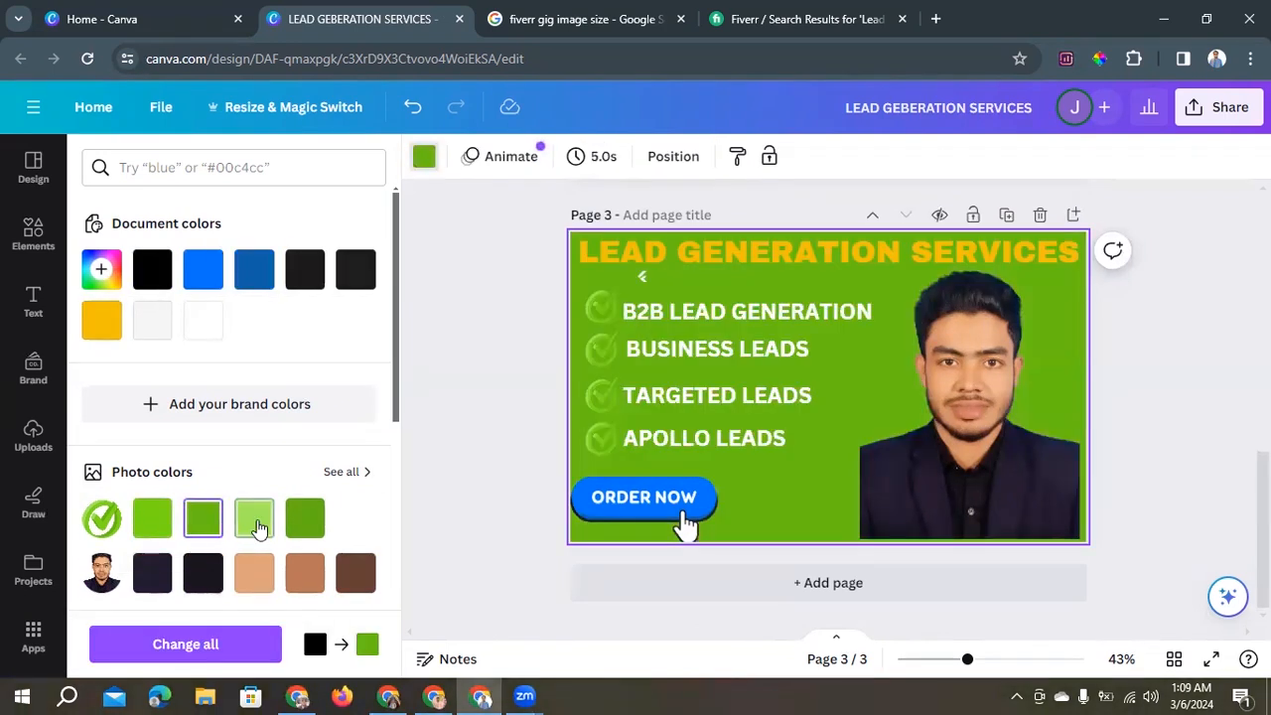
click(255, 520)
click(154, 574)
click(205, 576)
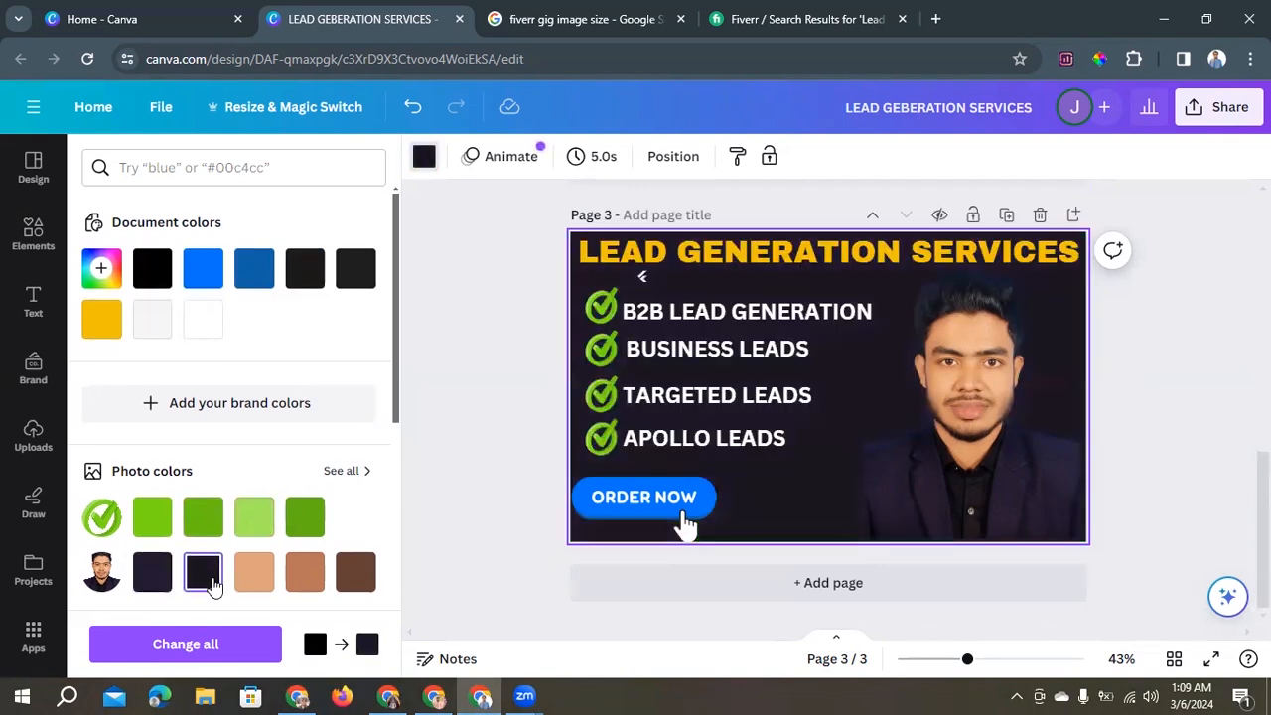
Show the full set of photo colors and compare the near-black page 3 with the other pages.
scroll(212, 582, down, 2)
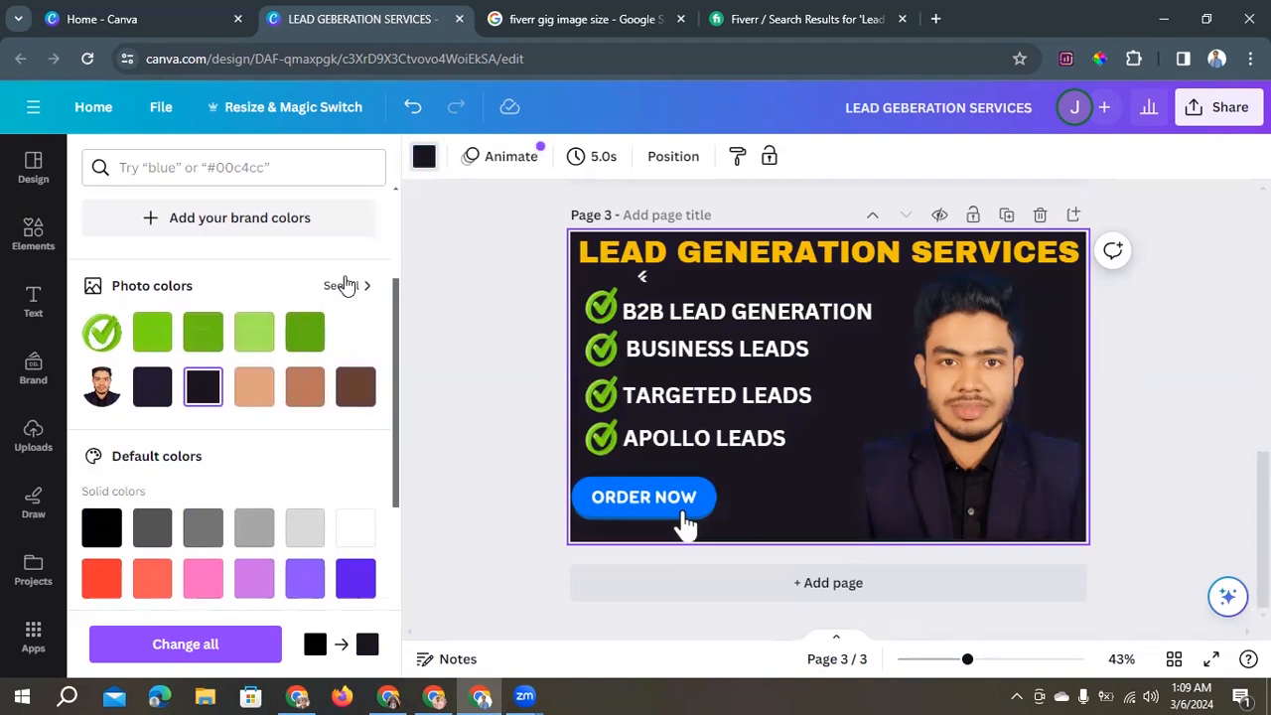
click(344, 285)
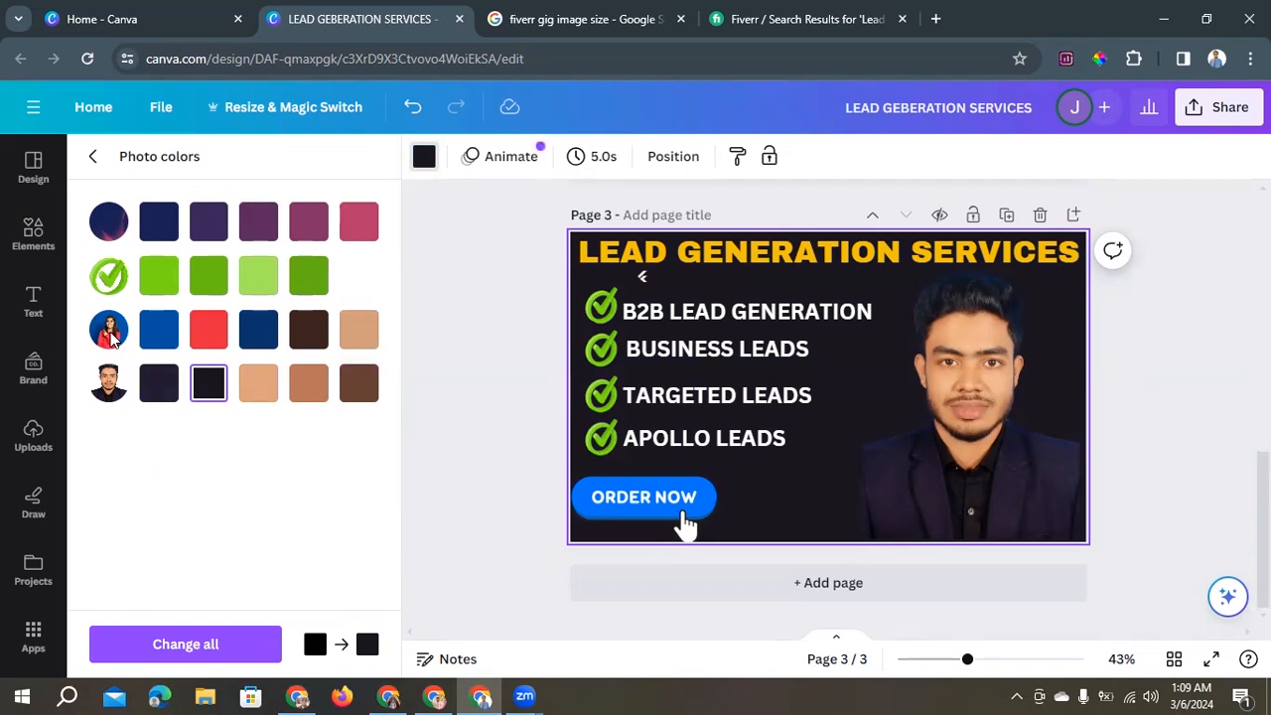
scroll(733, 376, up, 7)
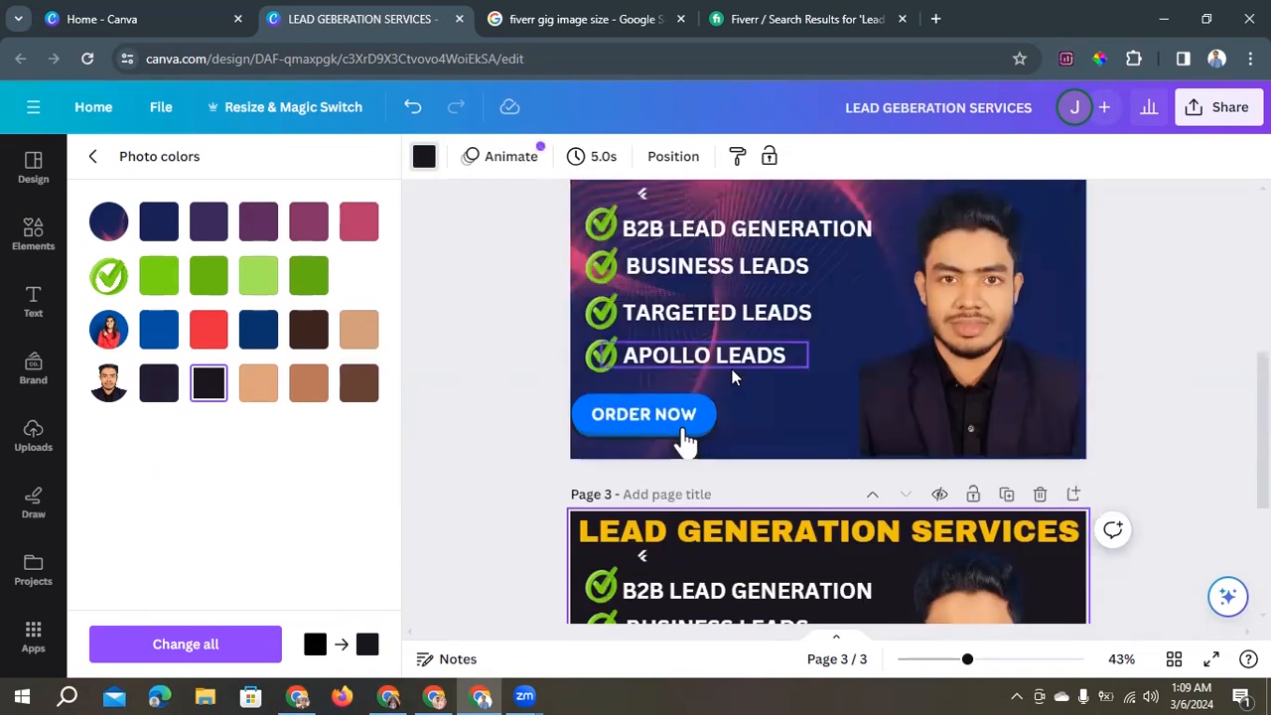
scroll(733, 375, down, 7)
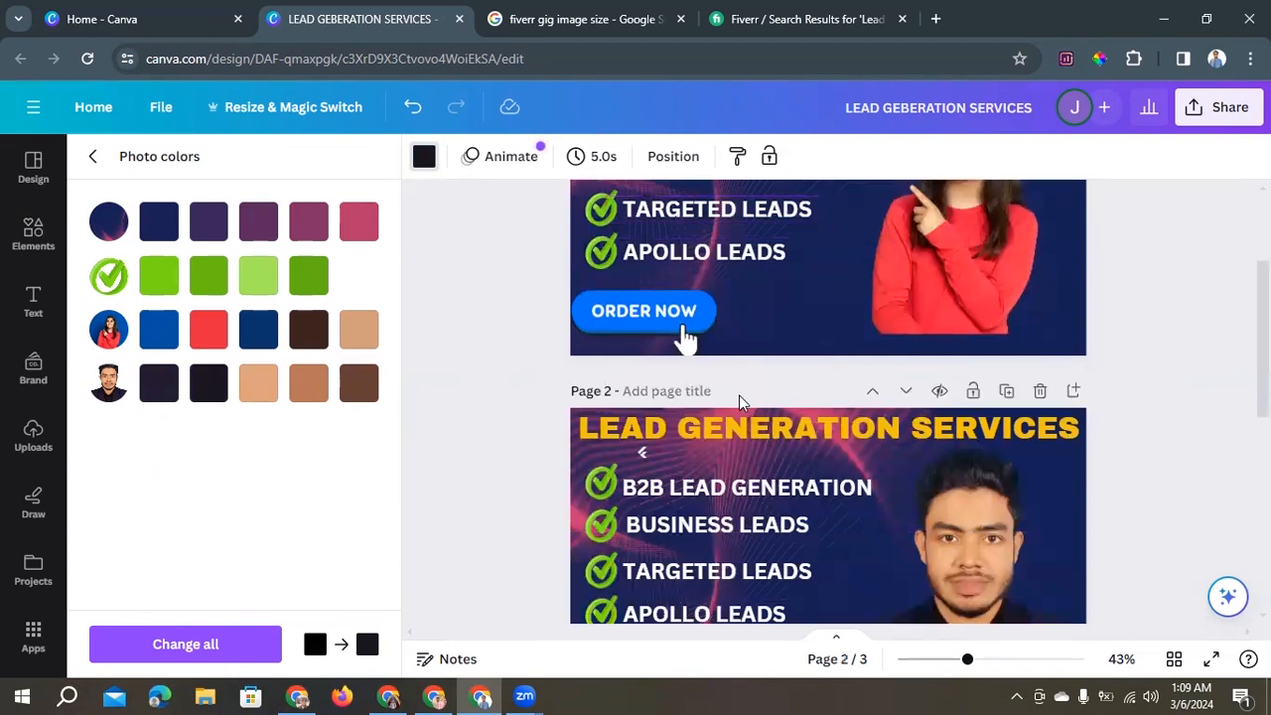
scroll(733, 425, down, 1)
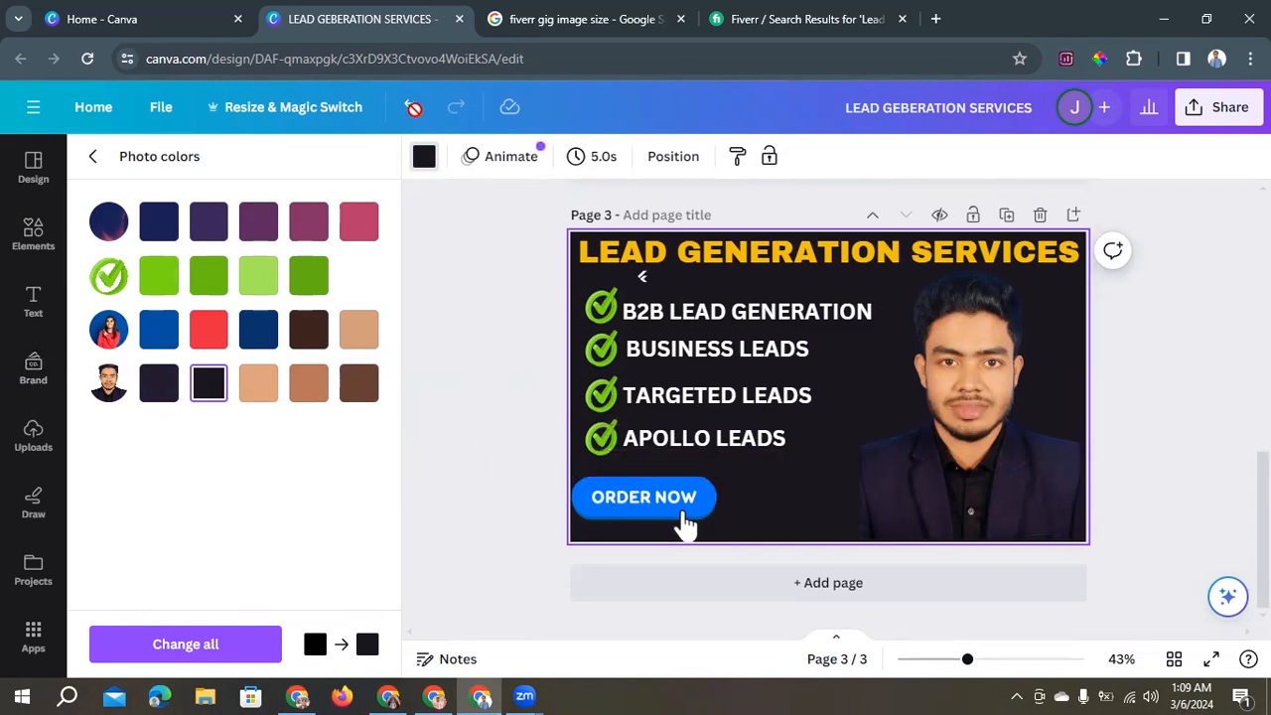
Undo the background color changes on page 3 back to the patterned image and deselect it.
click(412, 107)
click(413, 108)
click(412, 107)
click(412, 110)
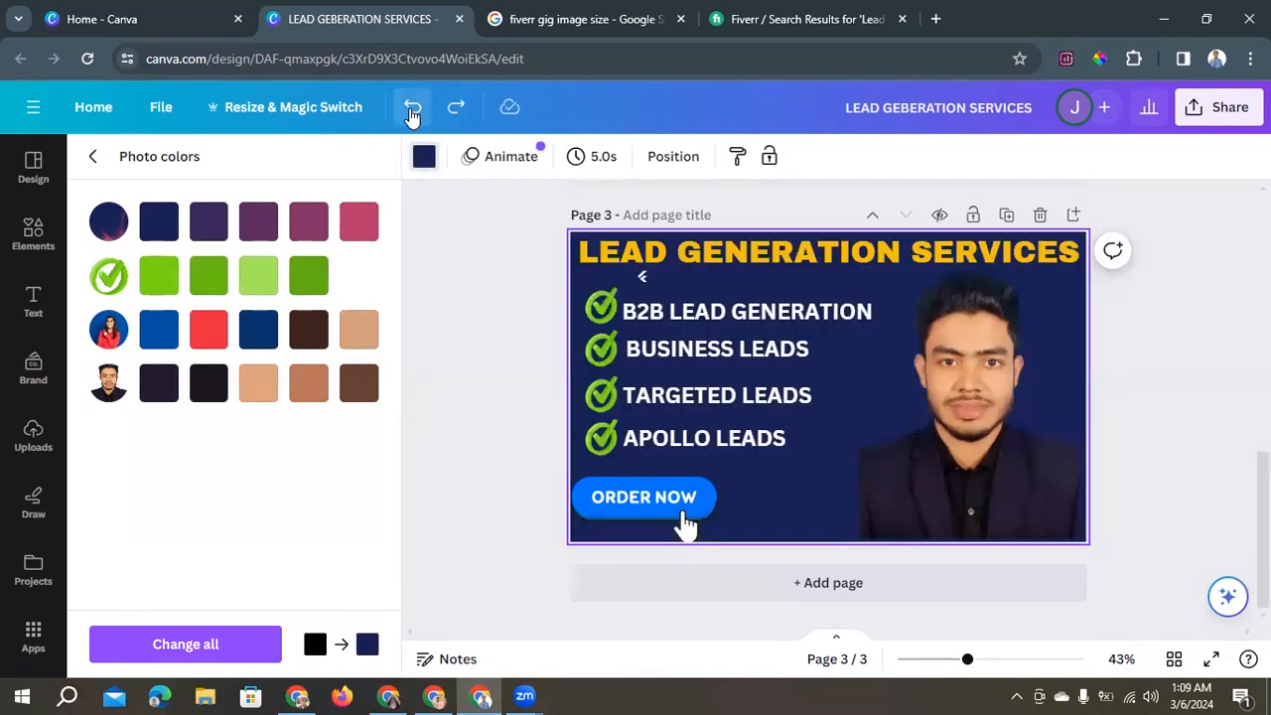
click(413, 109)
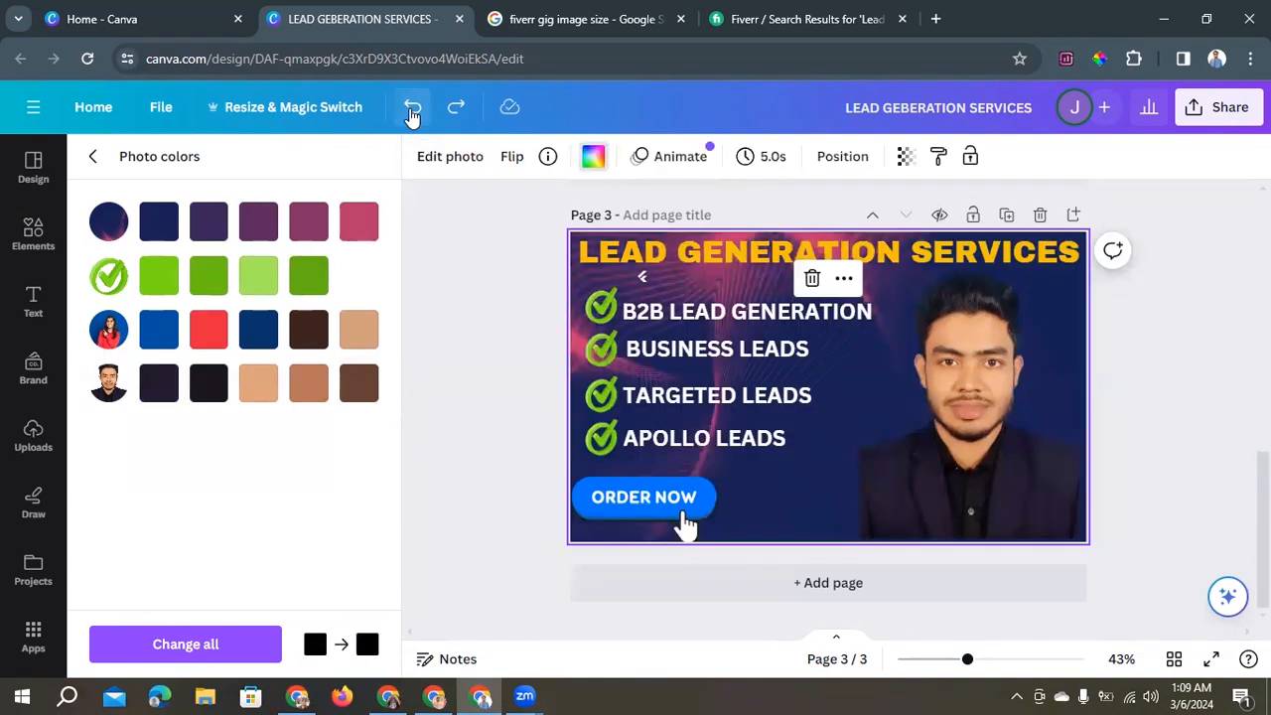
click(463, 284)
click(464, 287)
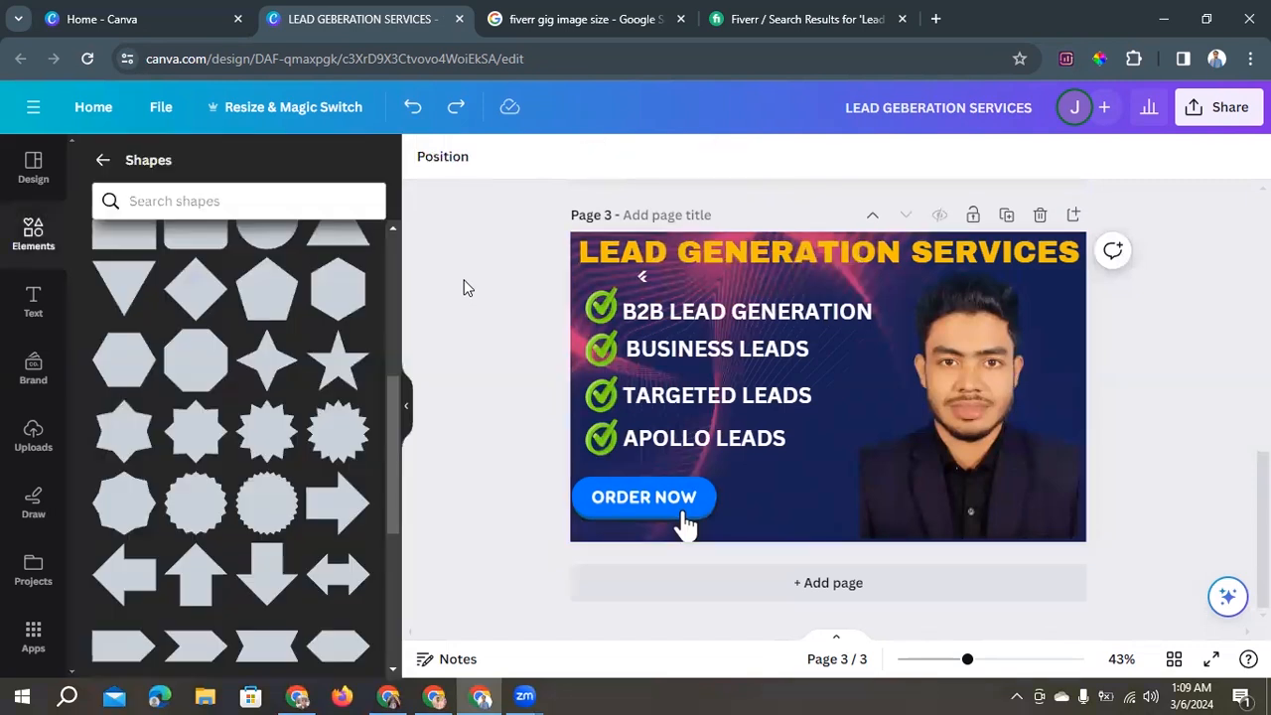
Download all three pages of the design as JPG images.
scroll(464, 285, up, 5)
scroll(464, 284, up, 2)
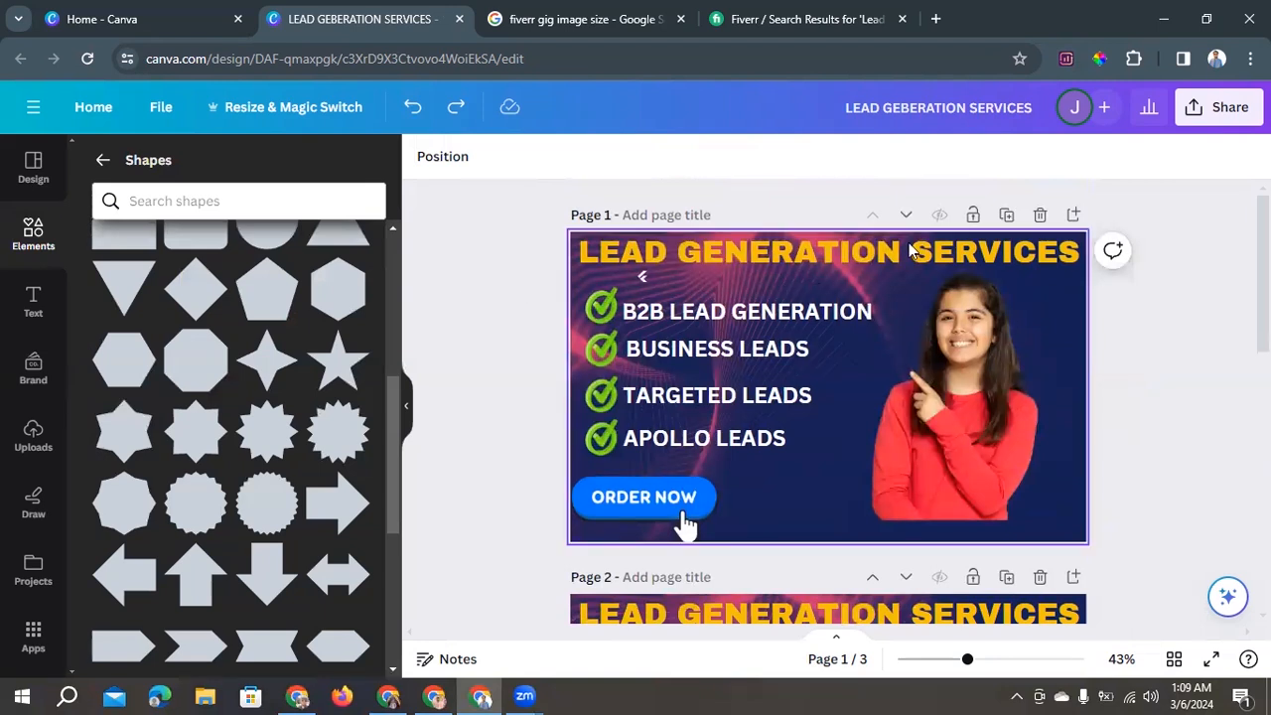
click(1225, 111)
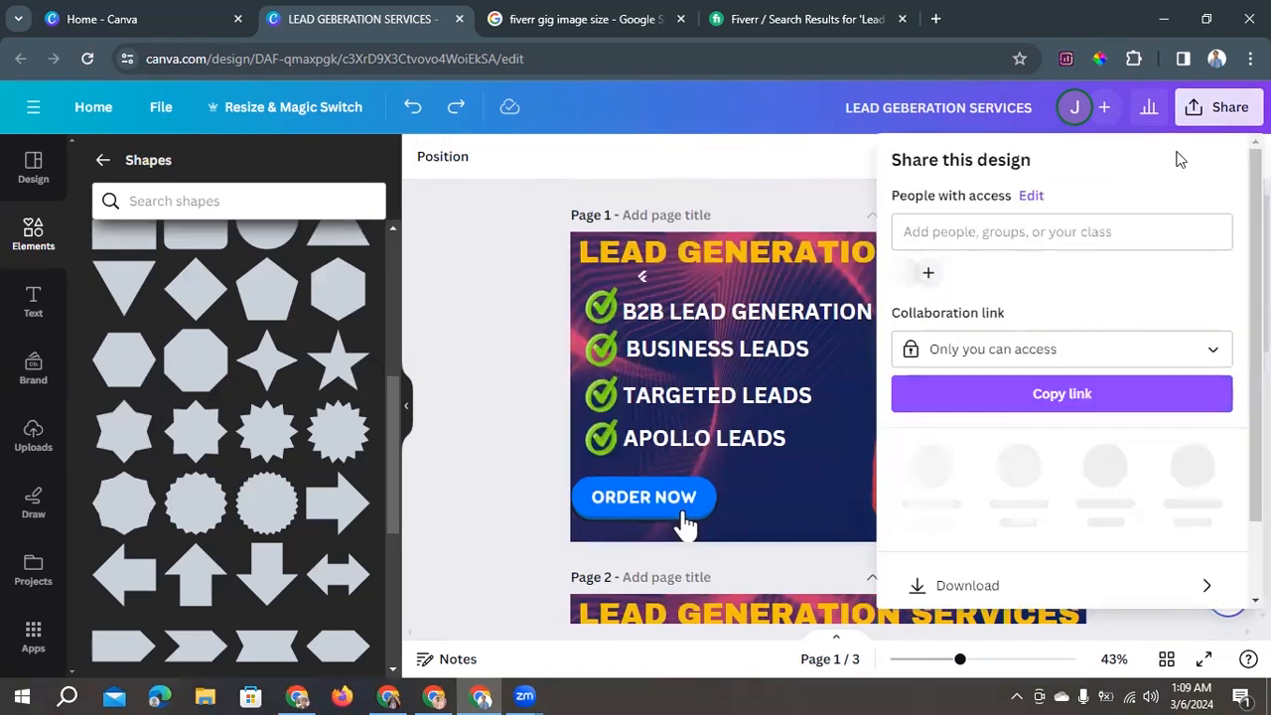
scroll(998, 425, down, 2)
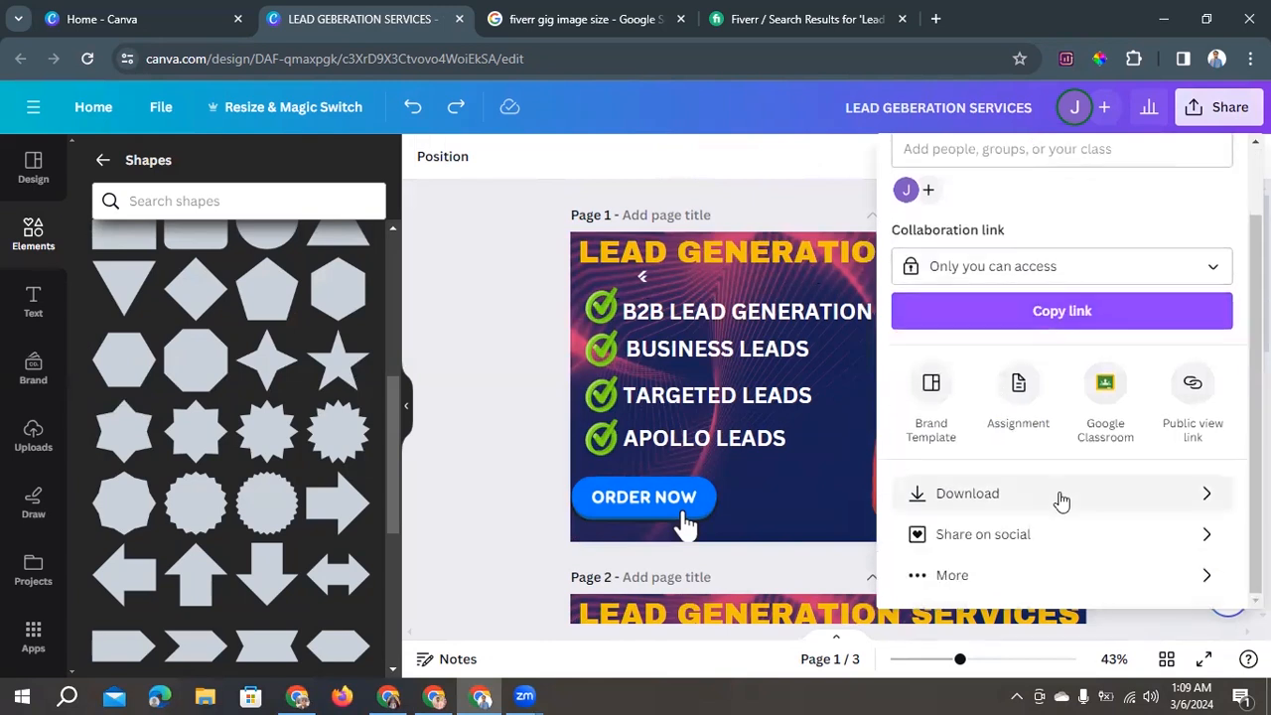
click(1172, 503)
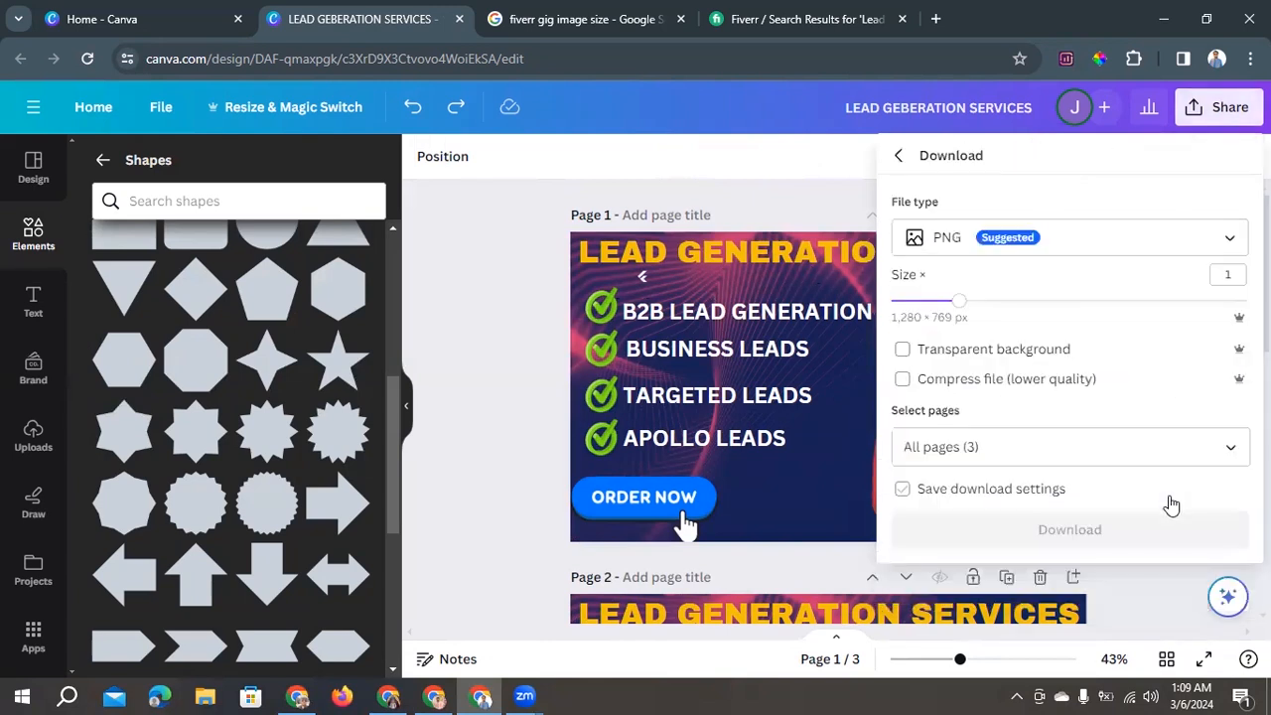
click(1211, 241)
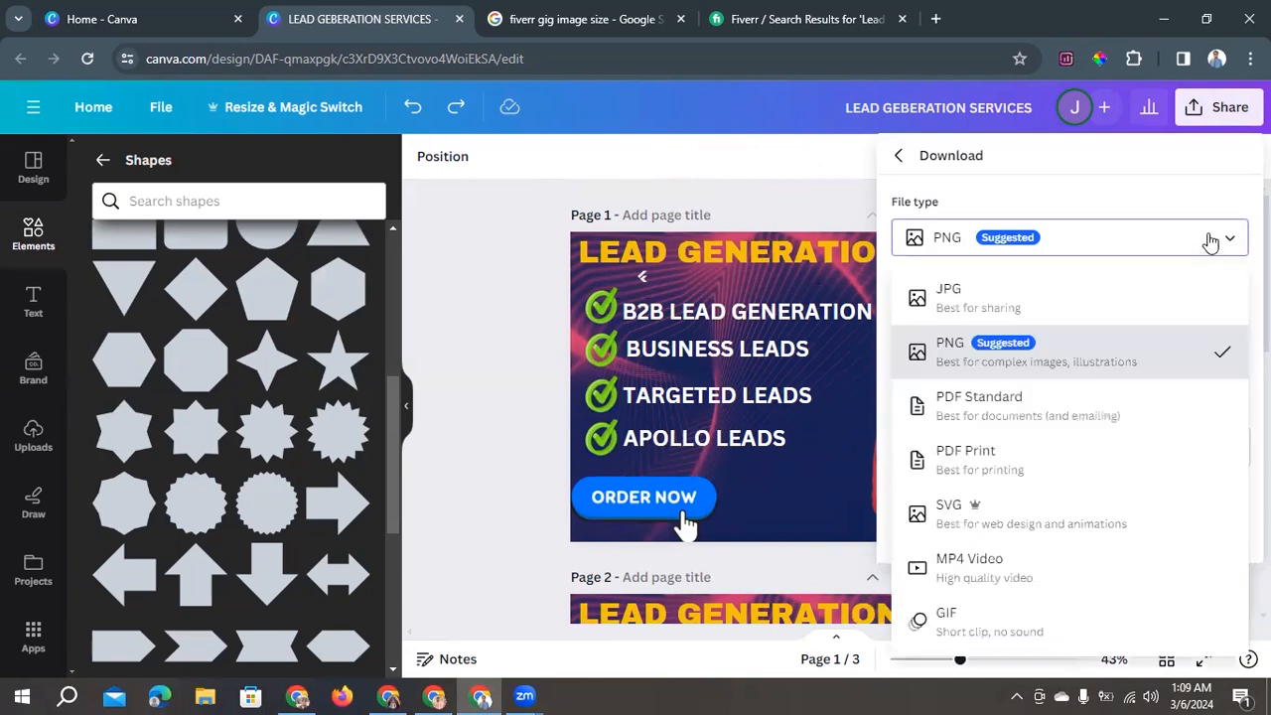
click(1029, 315)
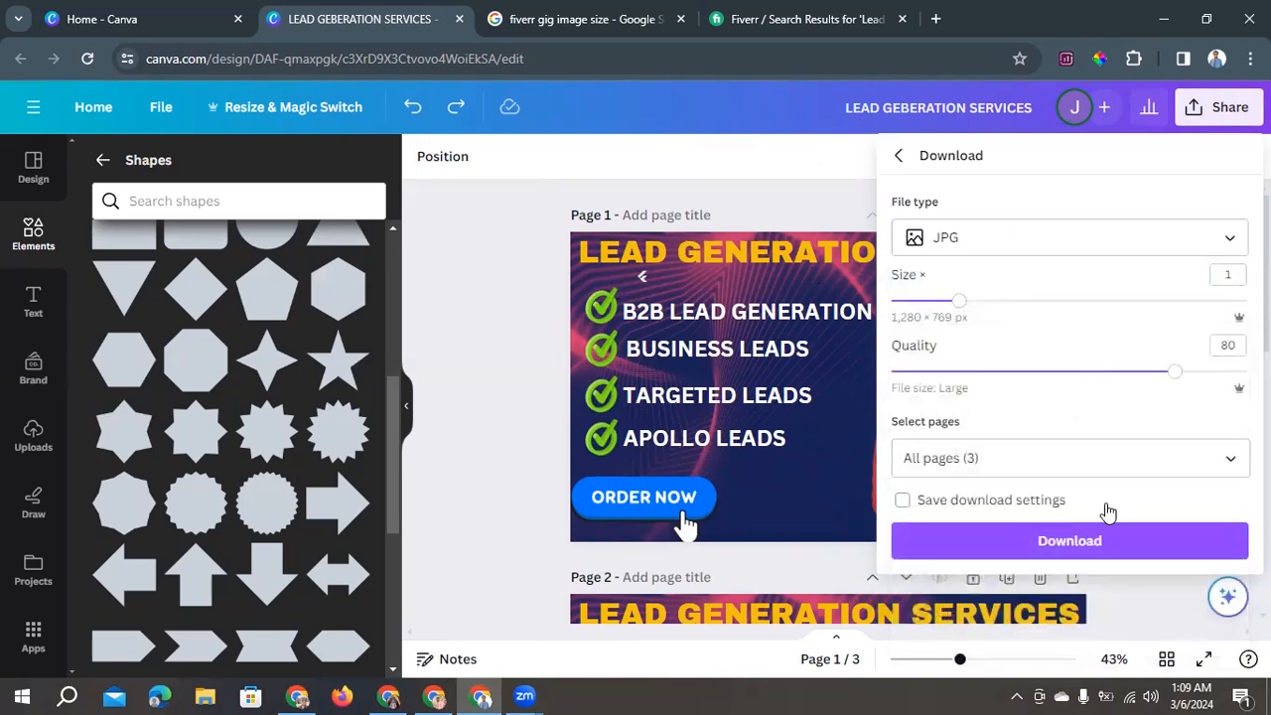
click(1089, 541)
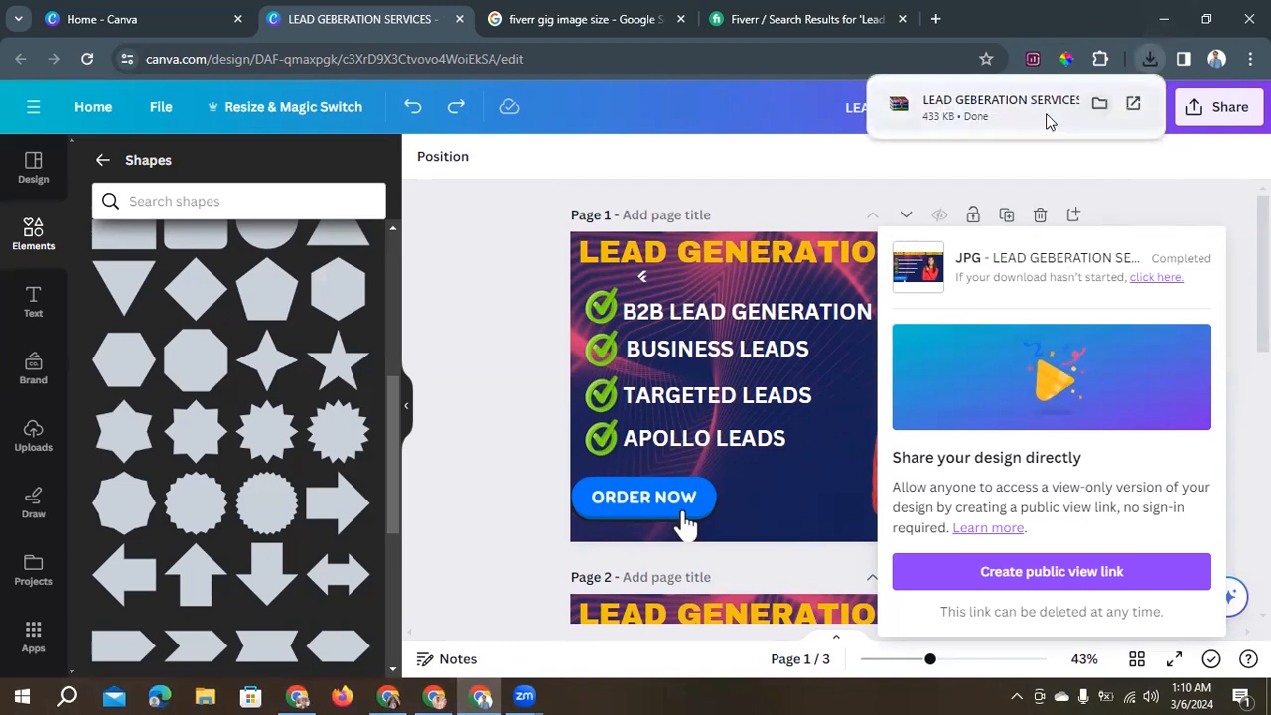
Minimize the browser windows, switch to File Explorer in a maximized window and open the Downloads folder.
click(1172, 20)
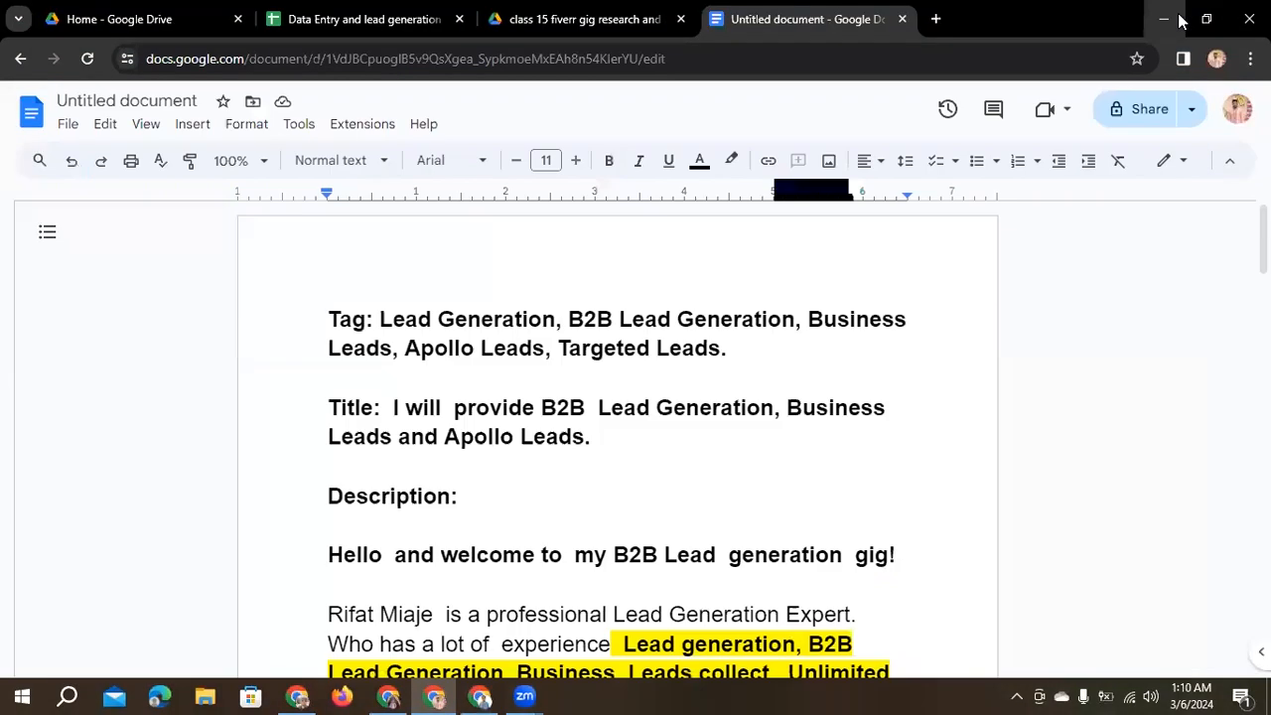
click(1177, 19)
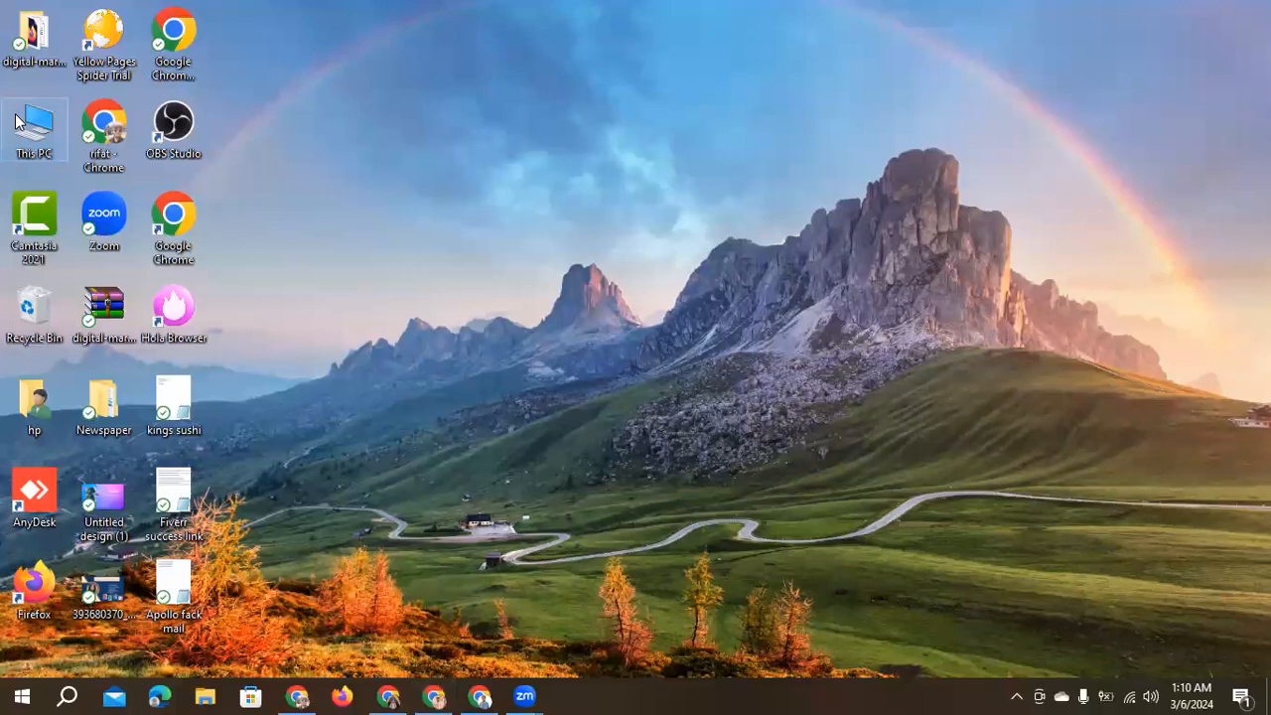
double_click(33, 124)
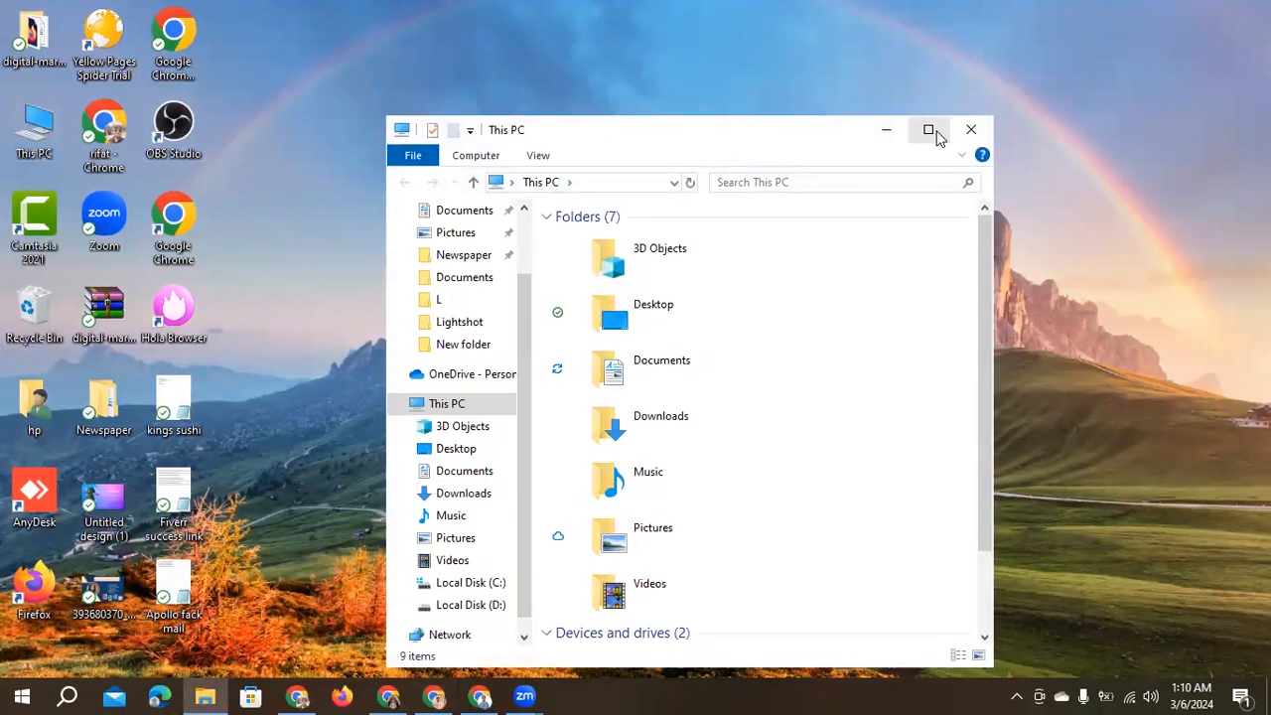
click(937, 135)
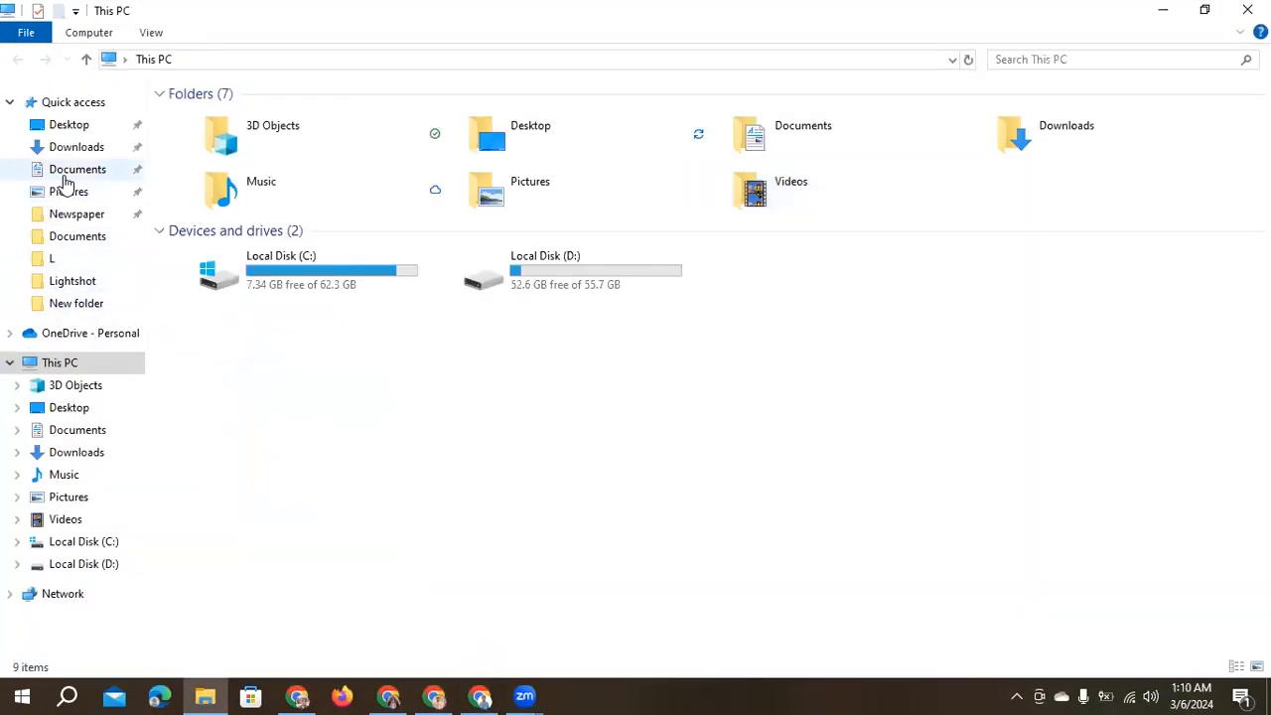
click(71, 150)
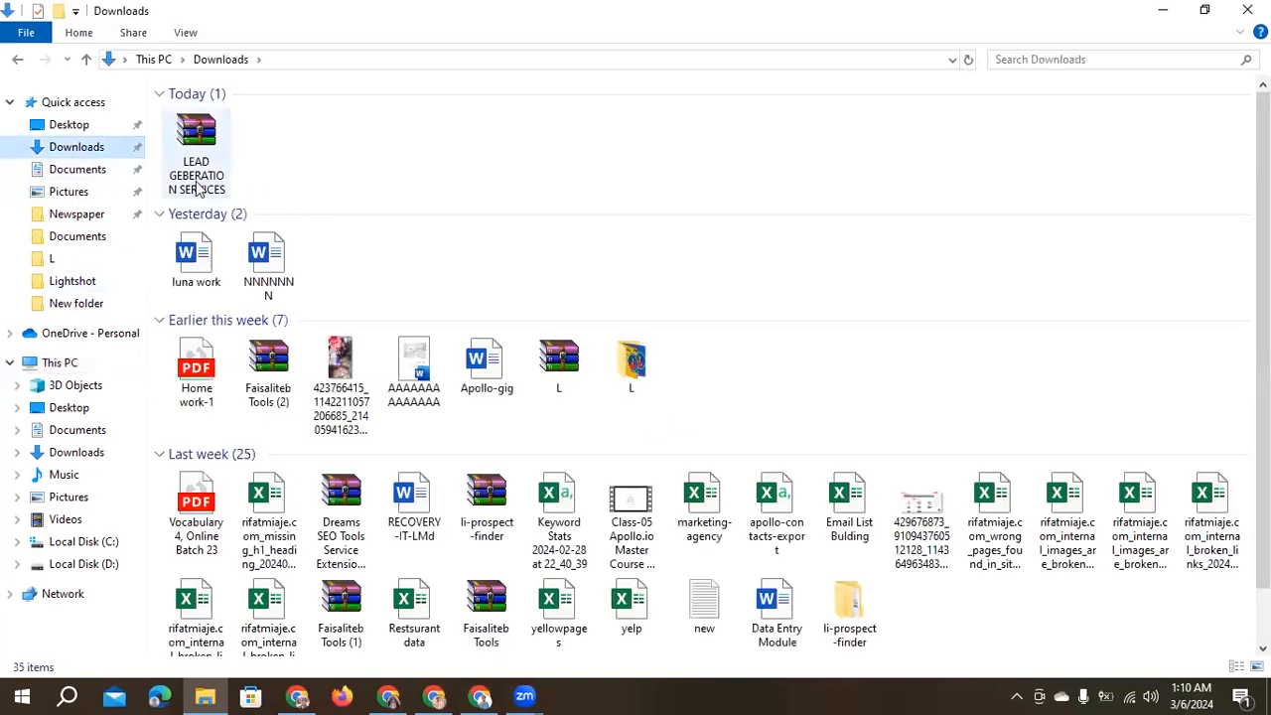
Check the file properties of the LEAD GEBERATION SERVICES zip archive.
click(203, 147)
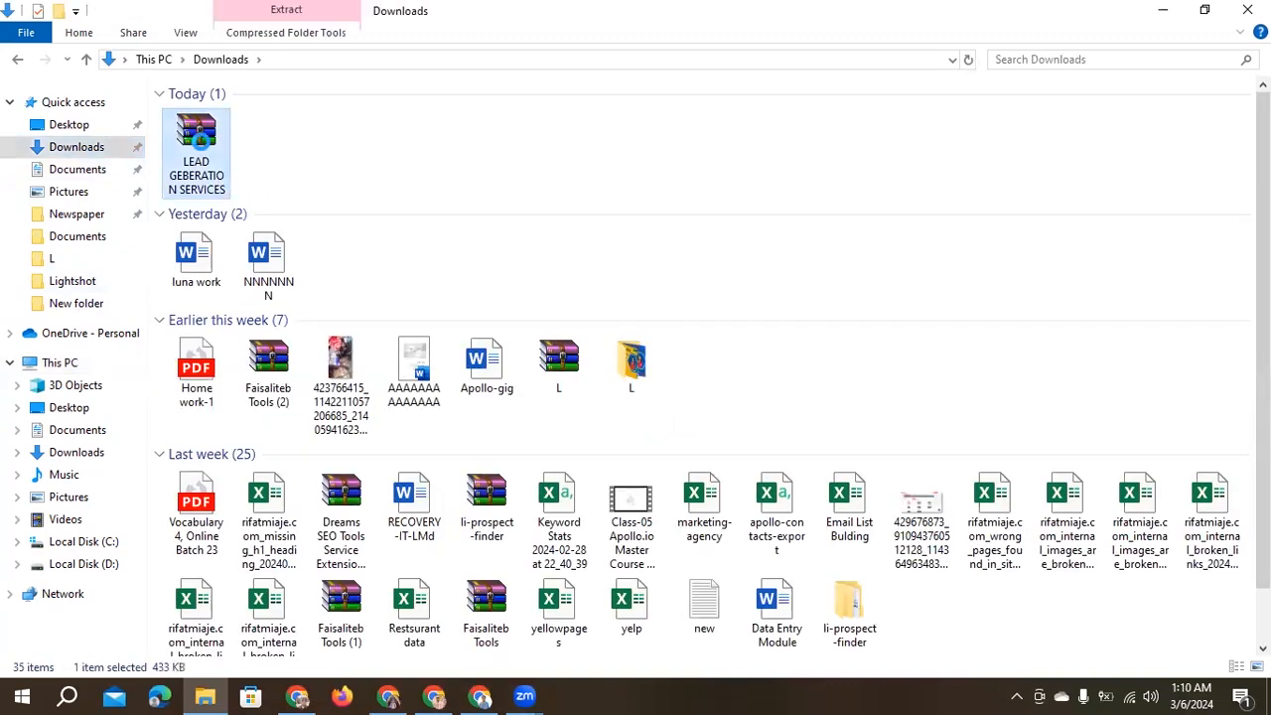
right_click(201, 144)
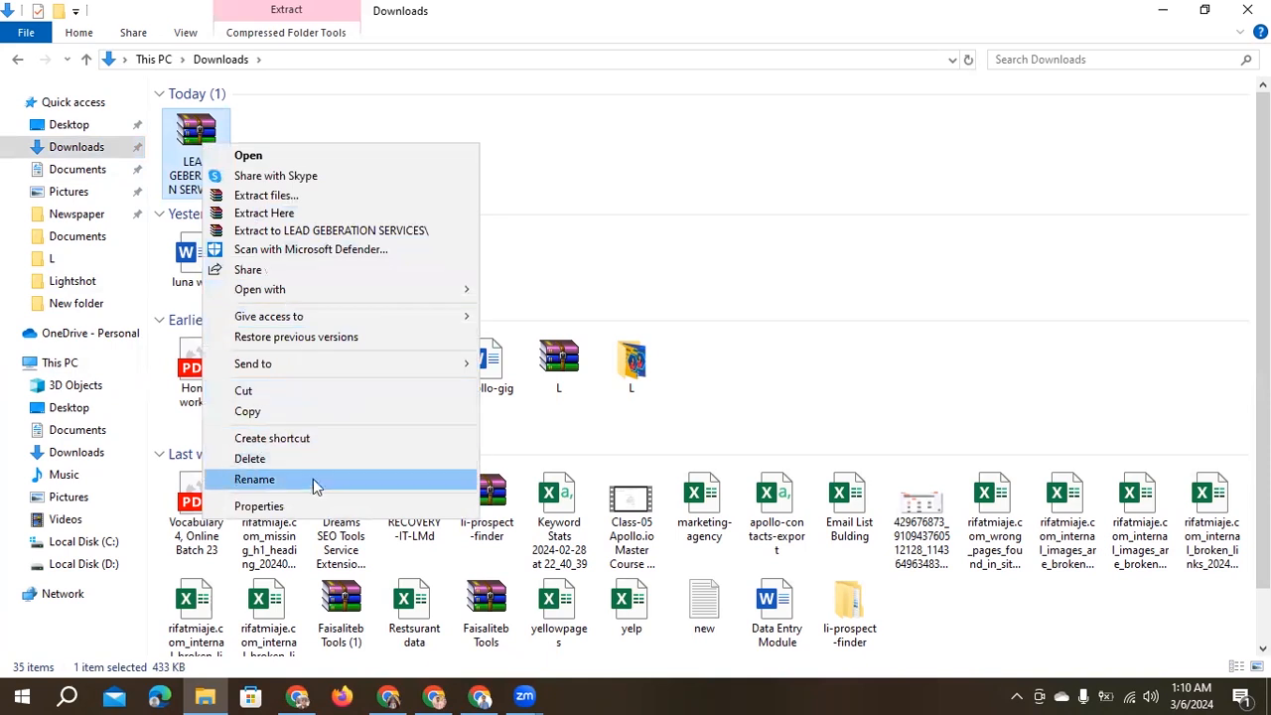
click(258, 506)
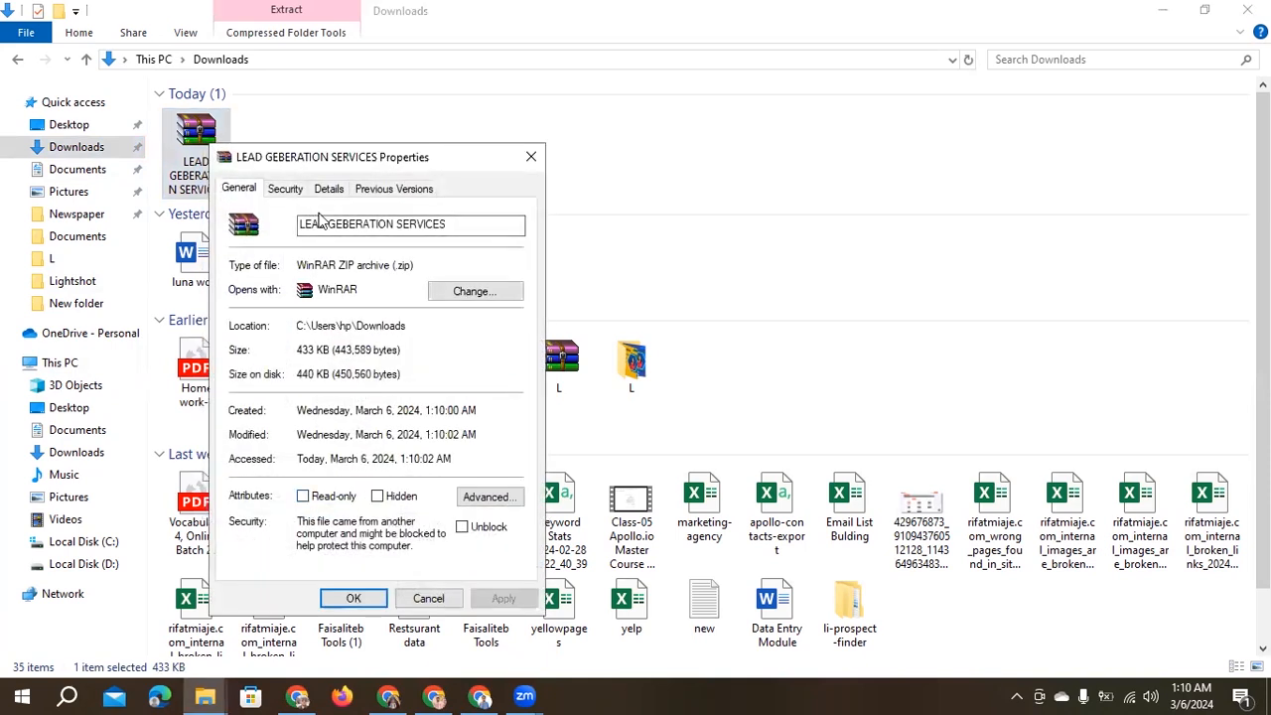
click(531, 157)
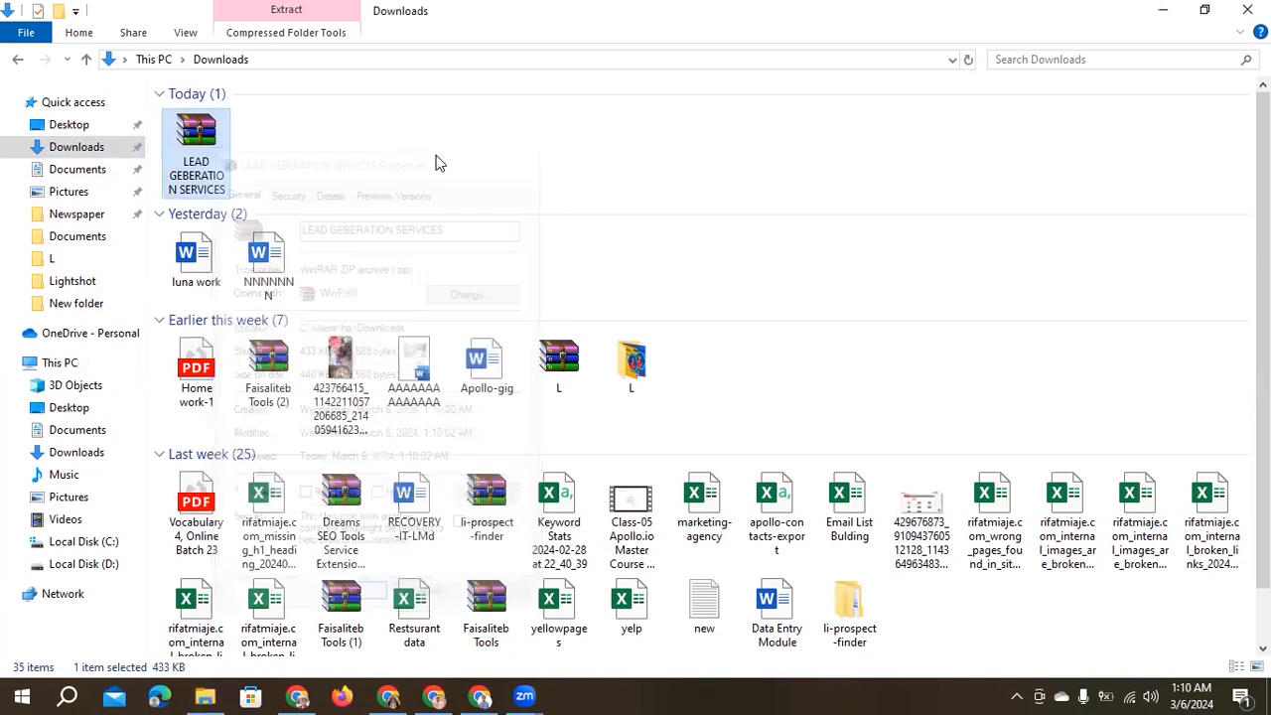
Extract the LEAD GEBERATION SERVICES archive into a folder of the same name in Downloads.
right_click(210, 156)
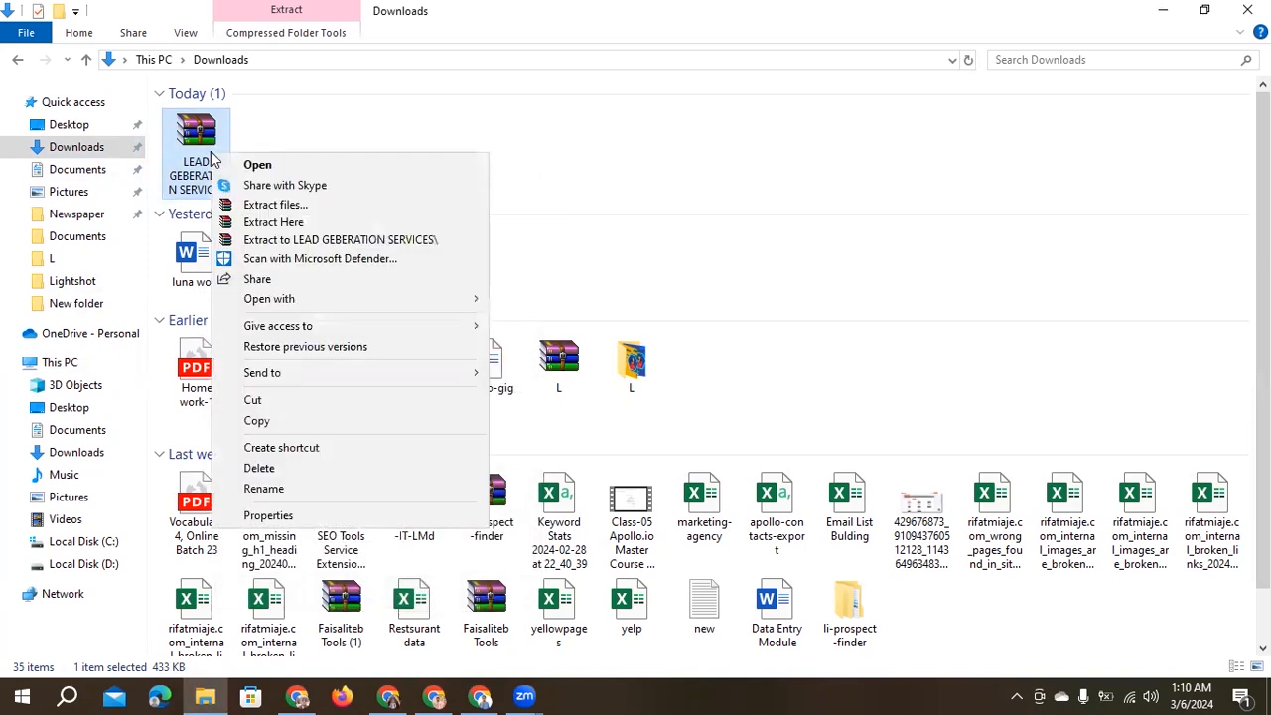
click(246, 209)
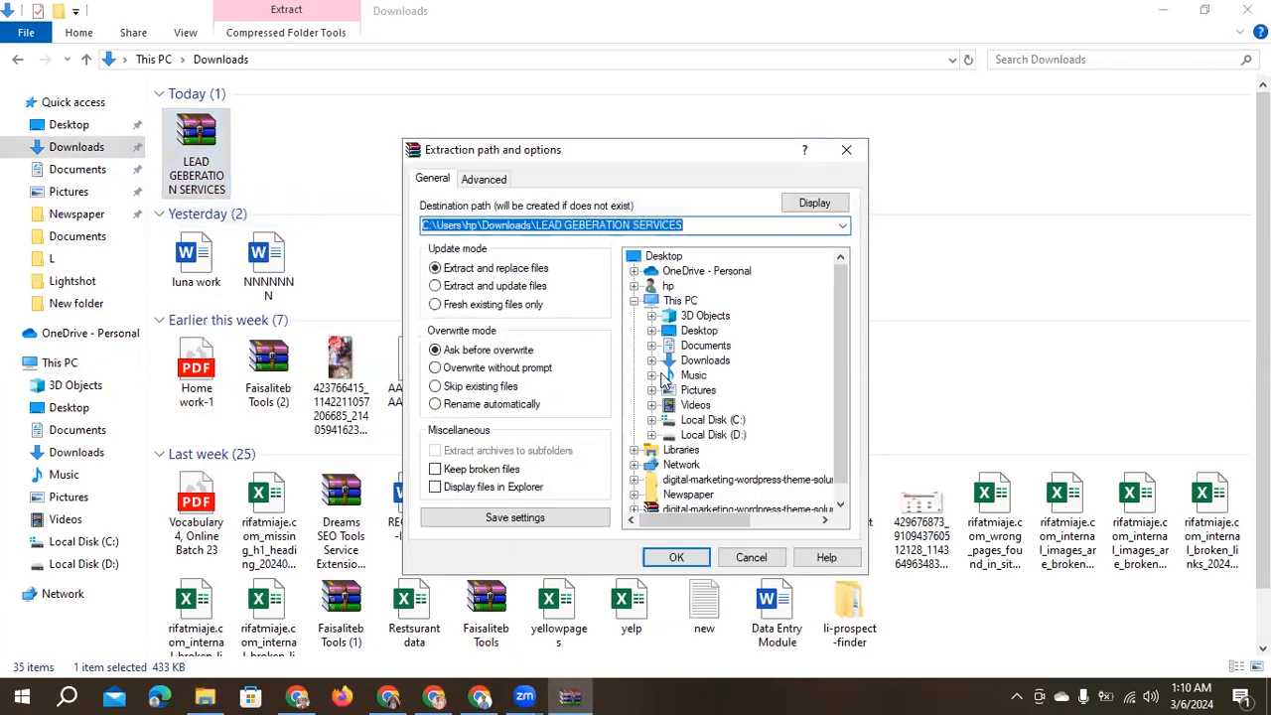
click(683, 558)
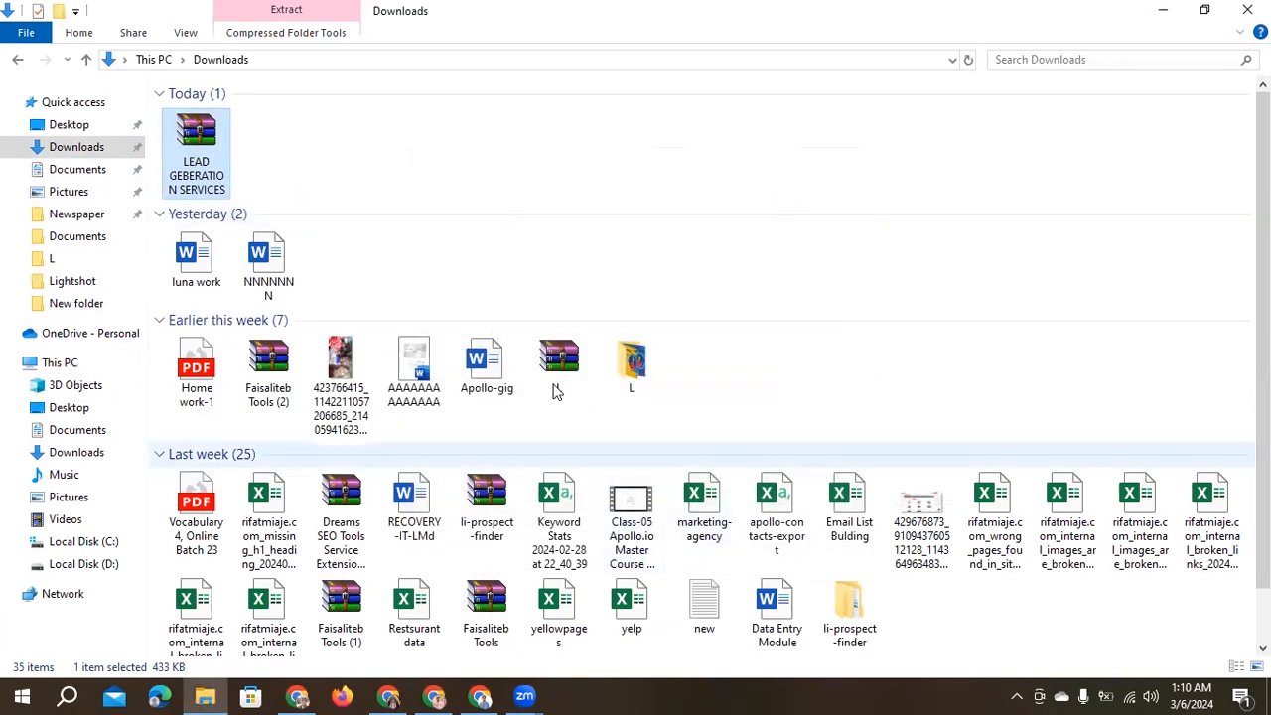
Open the extracted LEAD GEBERATION SERVICES folder and display the detailed properties of image 1.
click(516, 147)
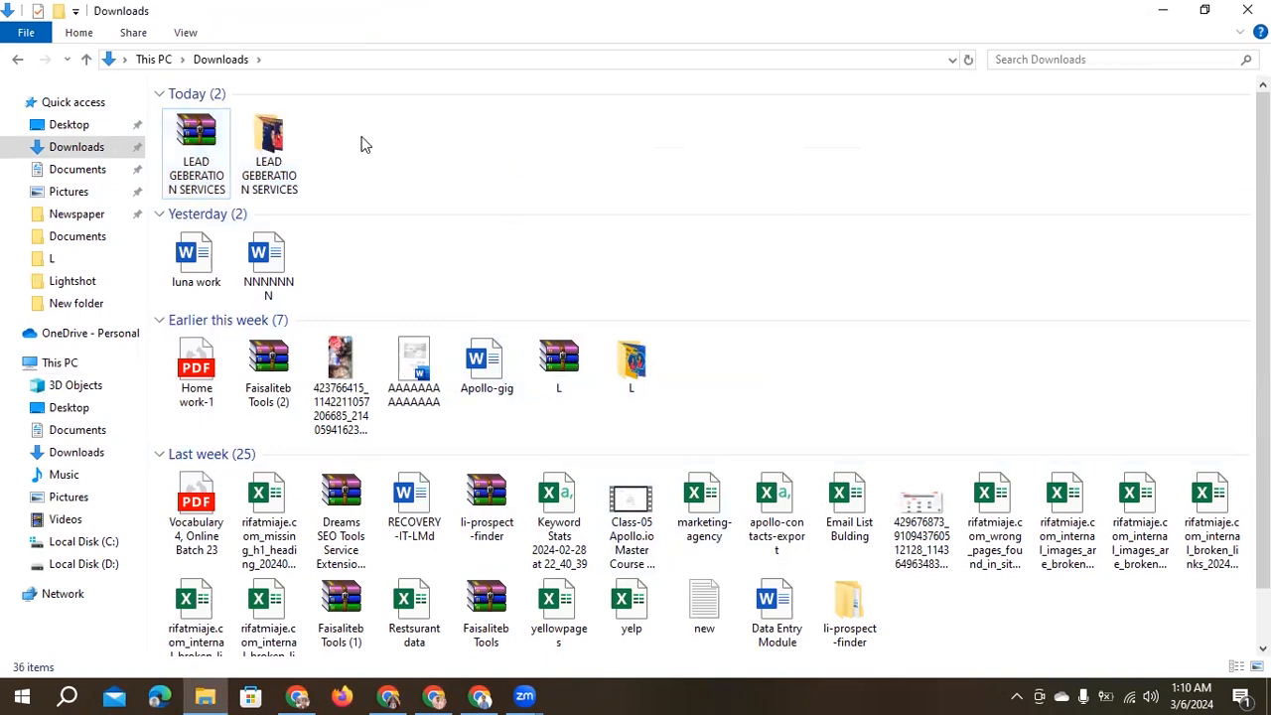
double_click(271, 149)
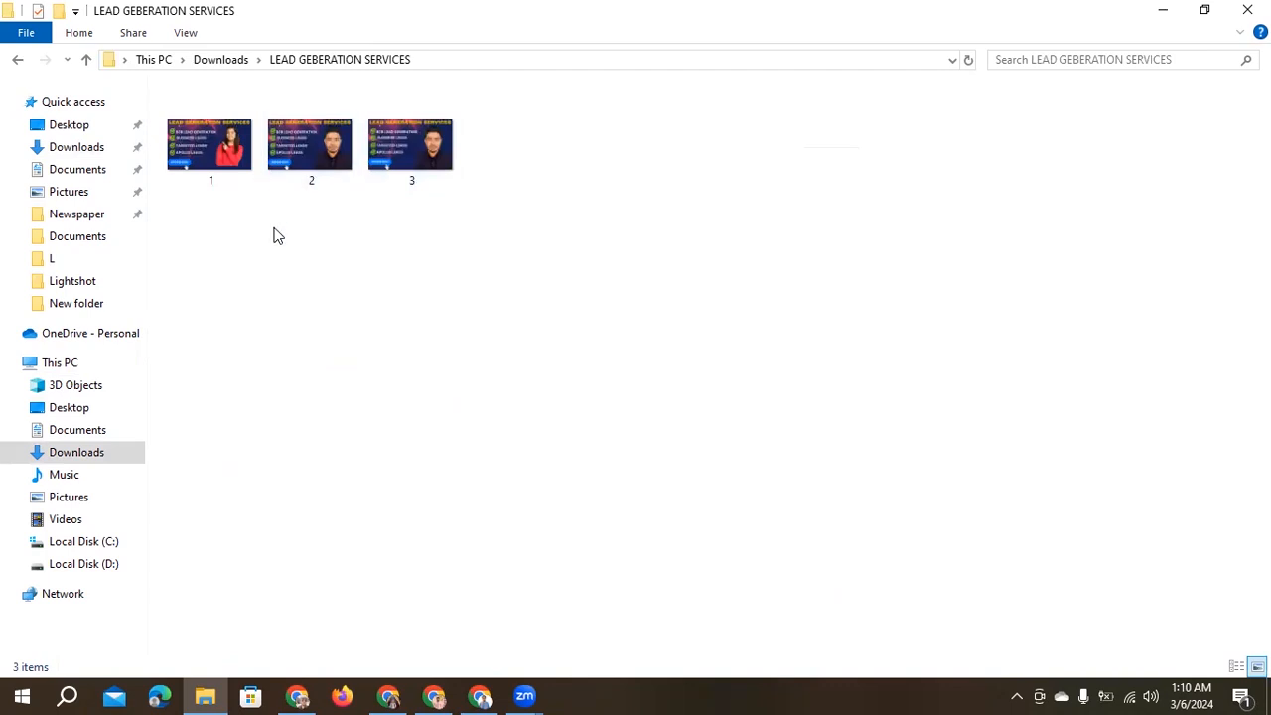
click(210, 162)
right_click(210, 162)
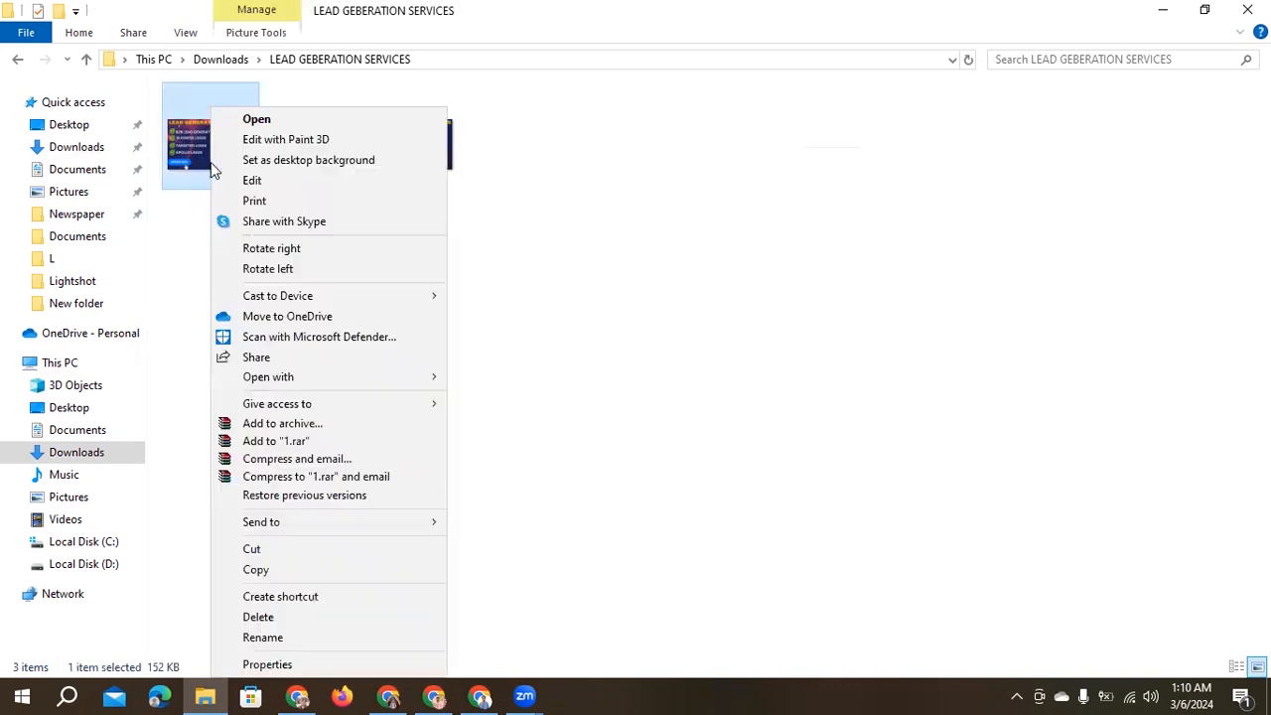
click(267, 664)
click(338, 210)
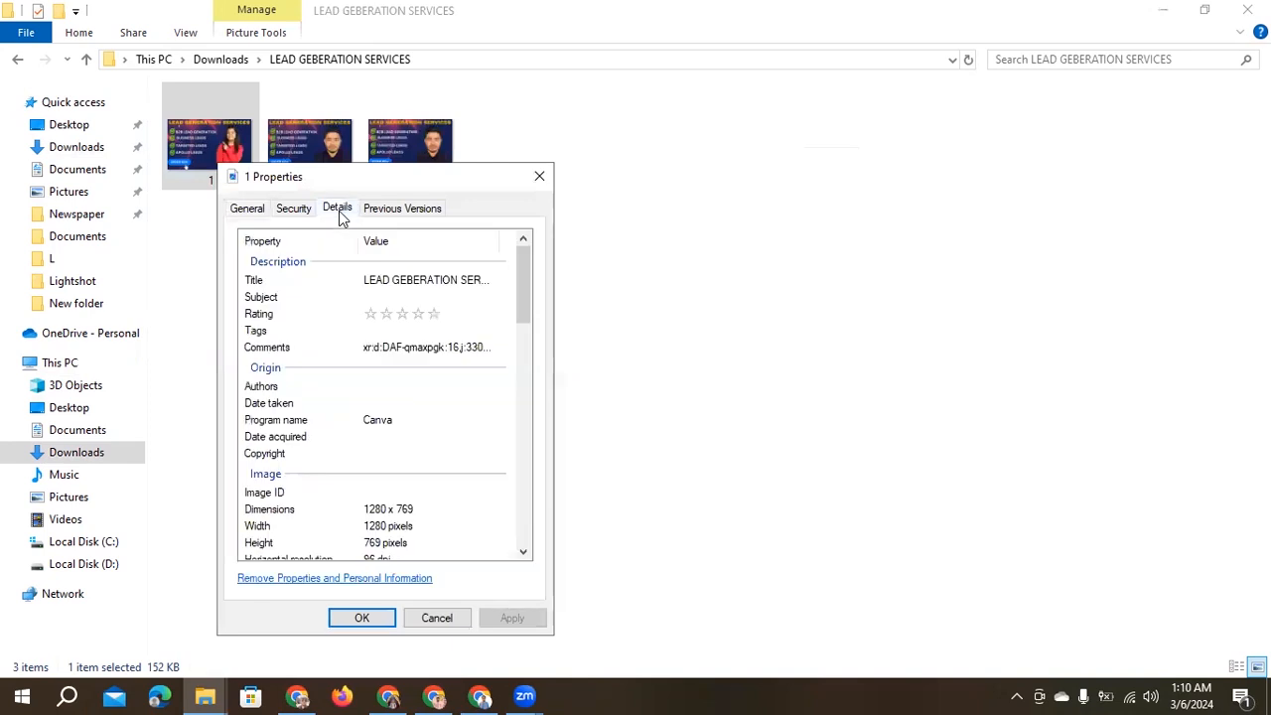
Clear the Title value in the details of image 1.
click(395, 283)
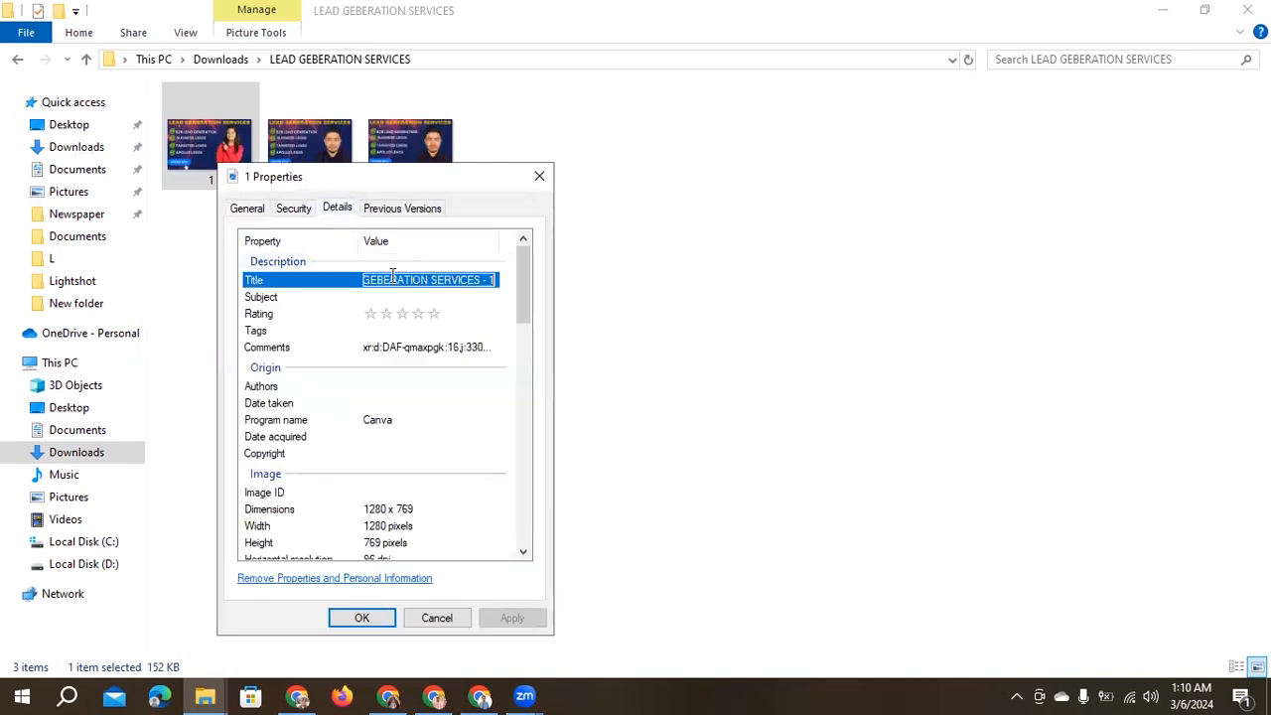
click(393, 279)
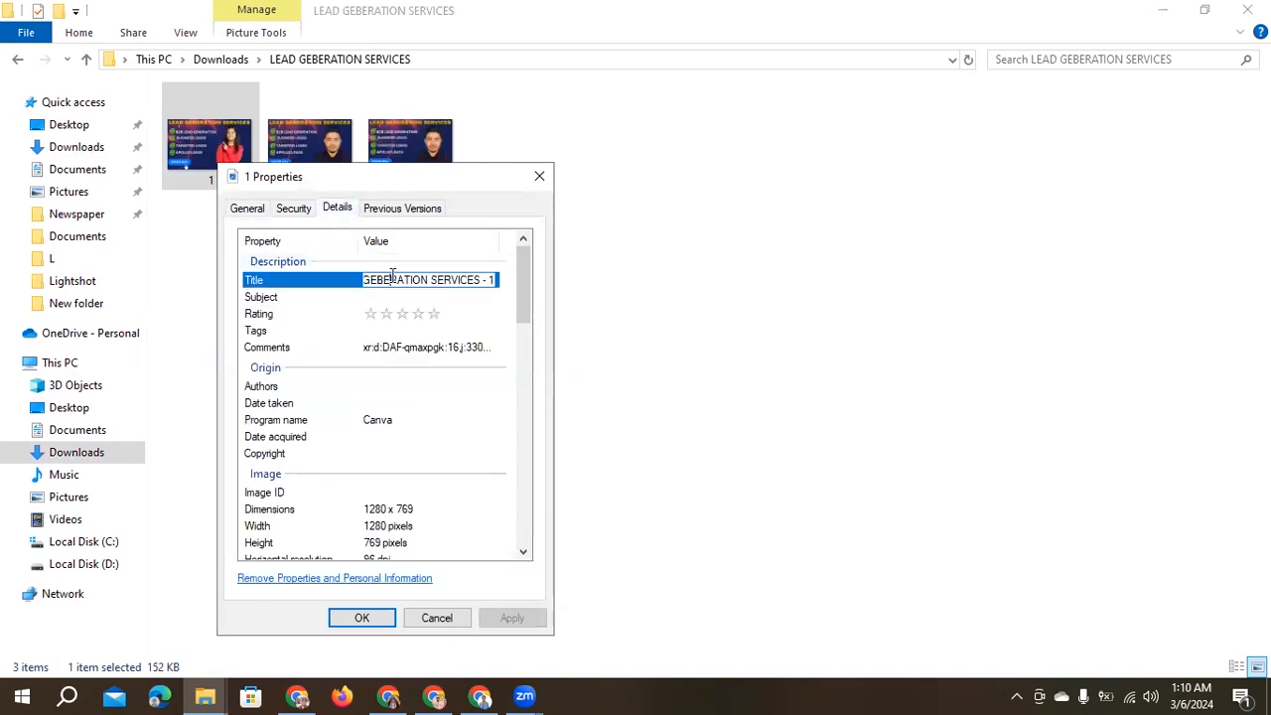
key(ctrl+a)
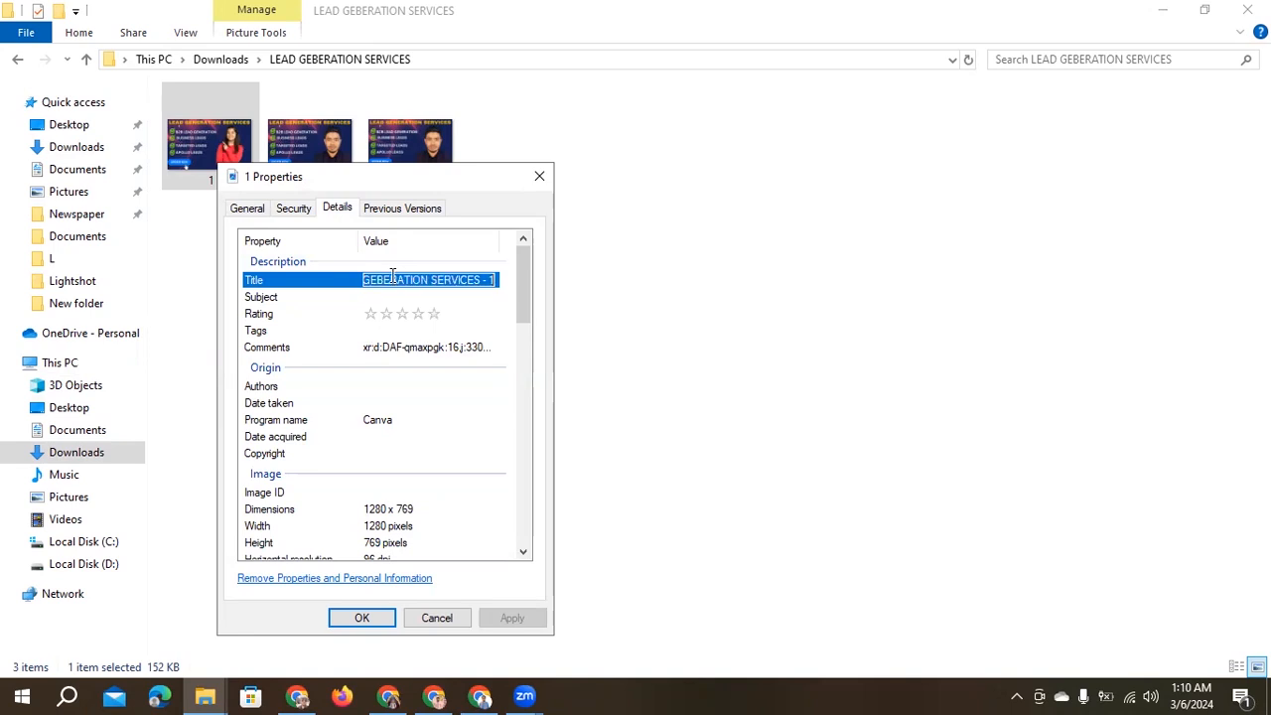
key(BackSpace)
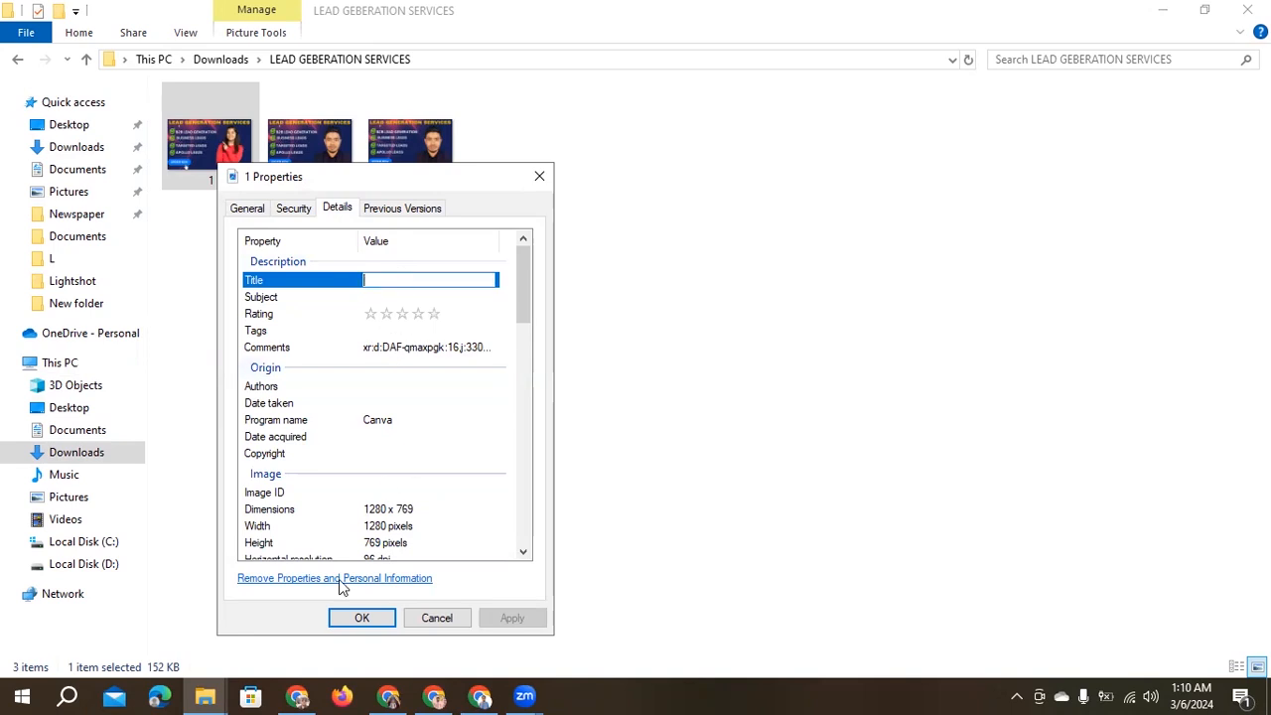
Switch to the Google Docs document and copy the title "I will provide B2B Lead Generation, Business Leads and Apollo Leads.".
mouse_move(437, 697)
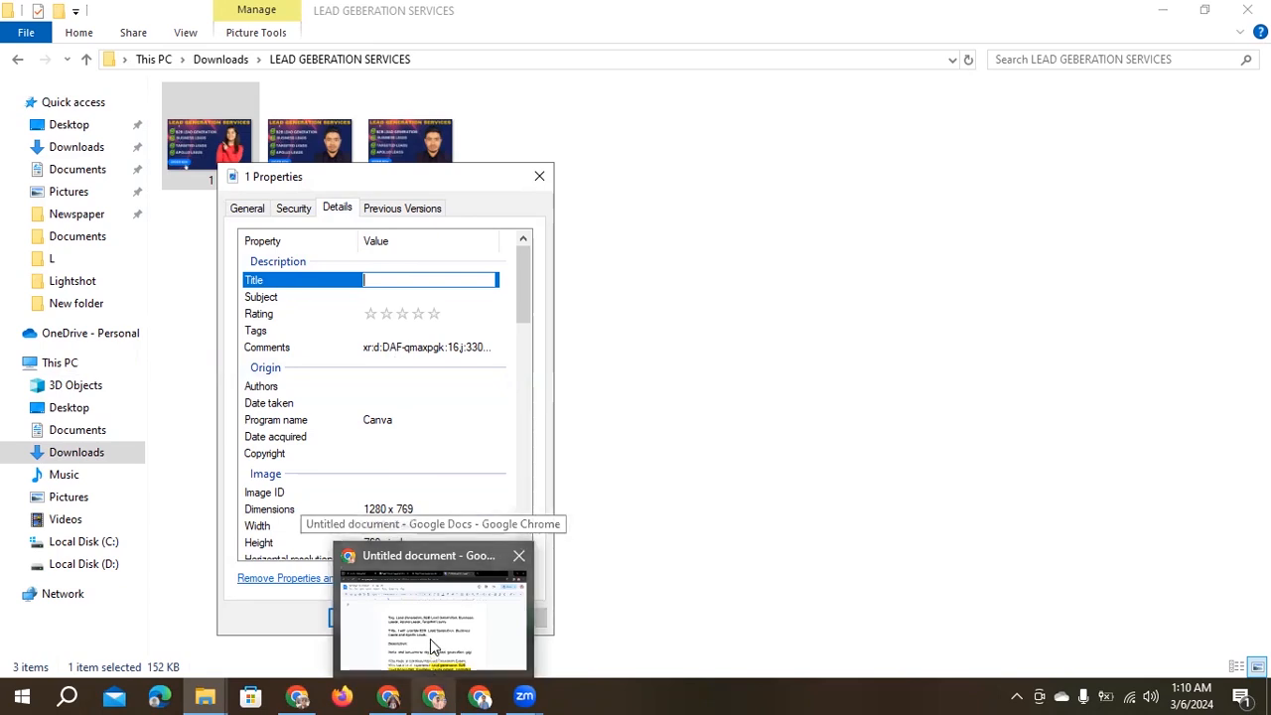
click(430, 639)
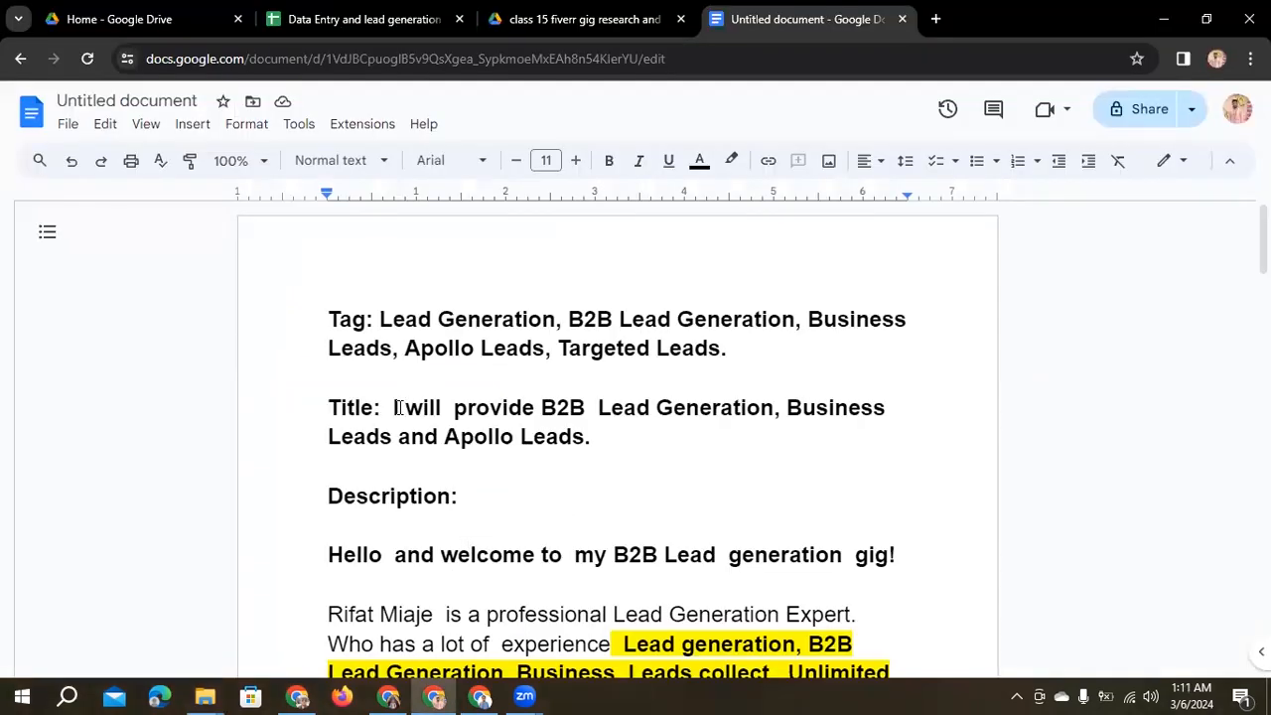
drag(391, 407, 594, 437)
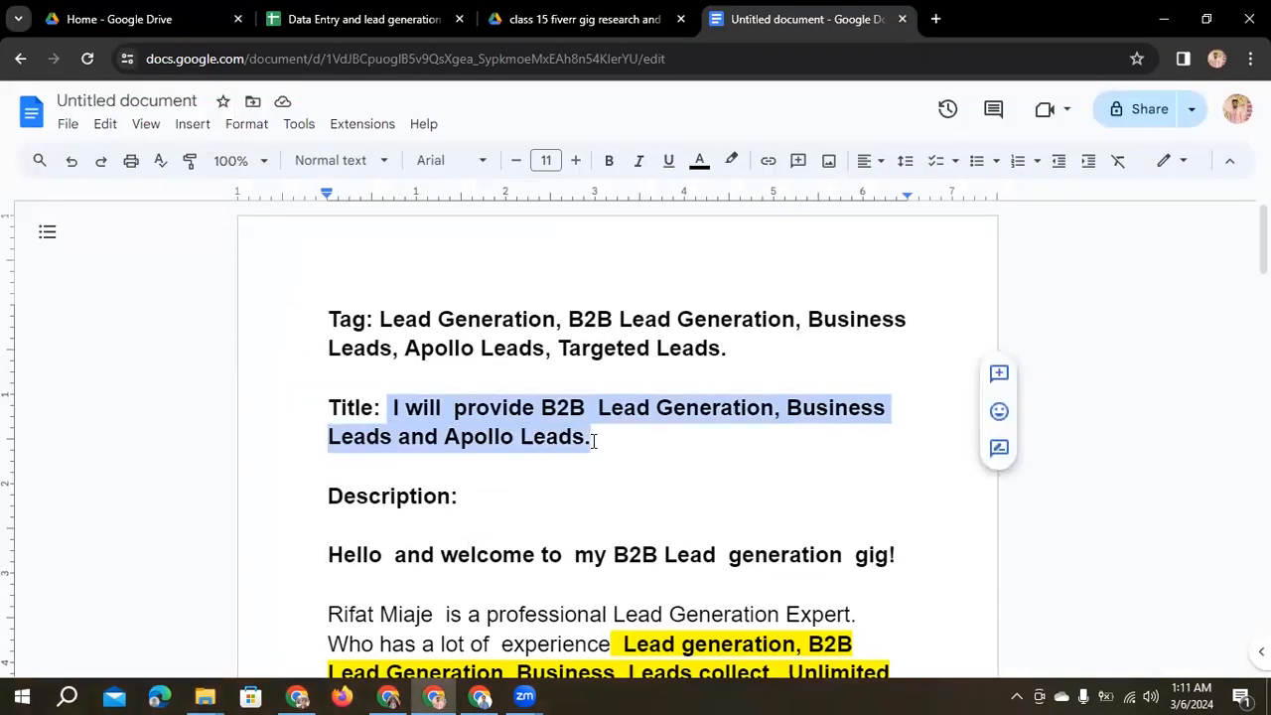
right_click(523, 437)
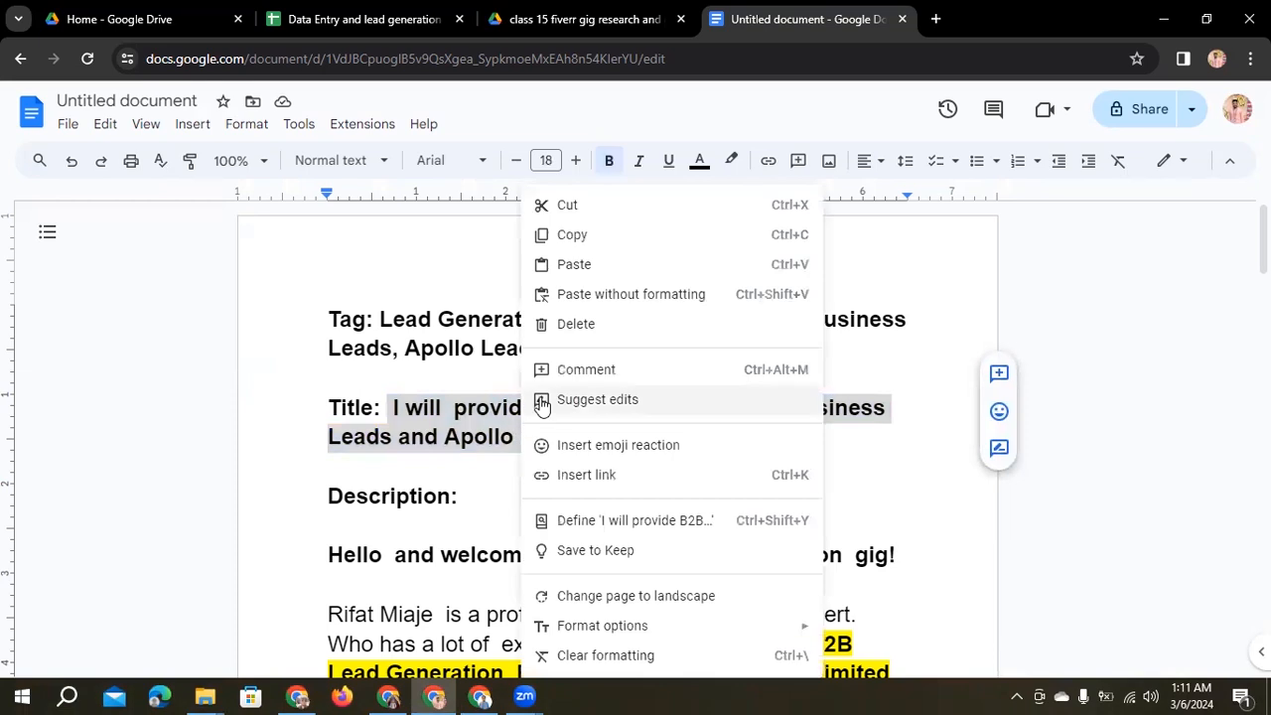
click(578, 239)
Switch back to File Explorer's properties dialog for image 1, at its Title value.
mouse_move(301, 695)
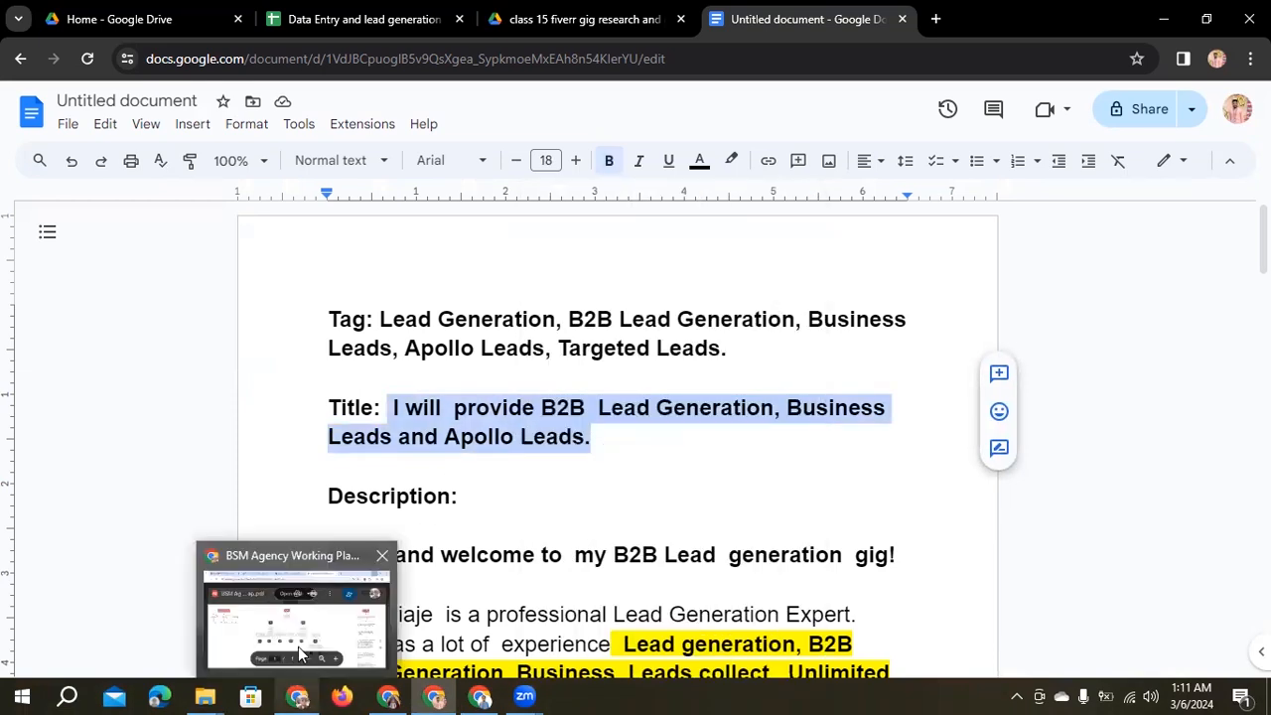
click(300, 584)
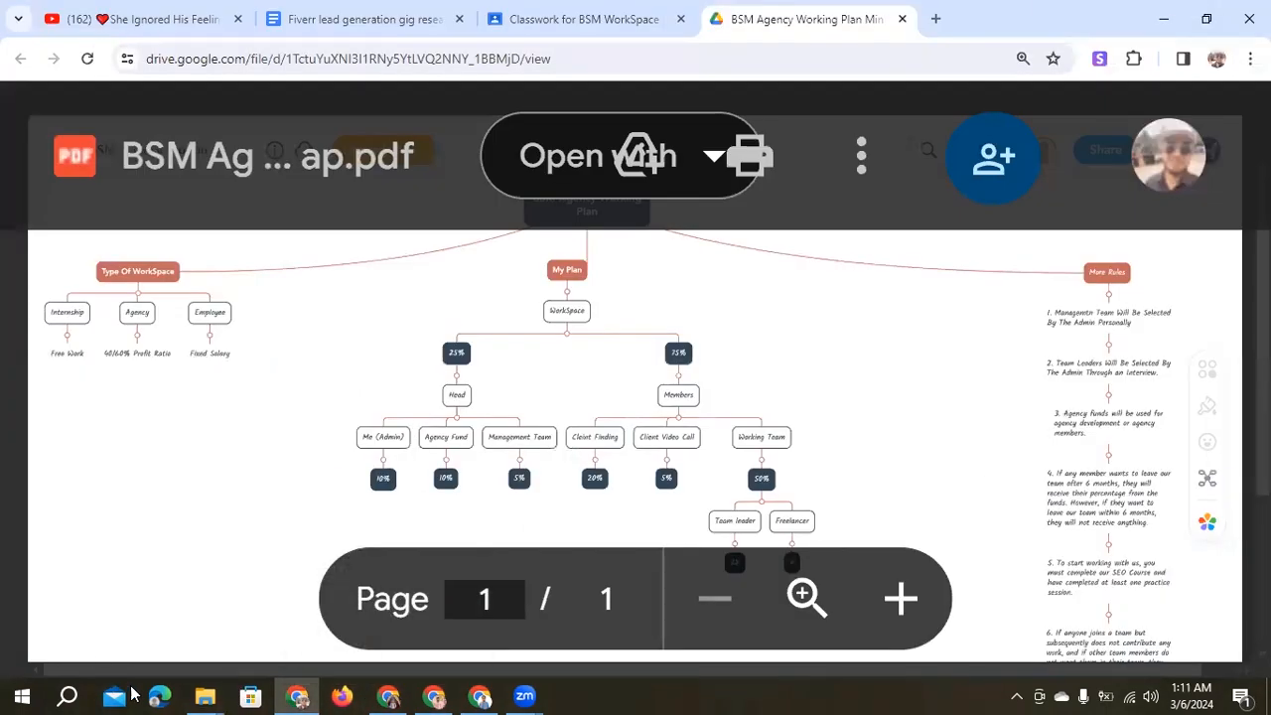
mouse_move(220, 693)
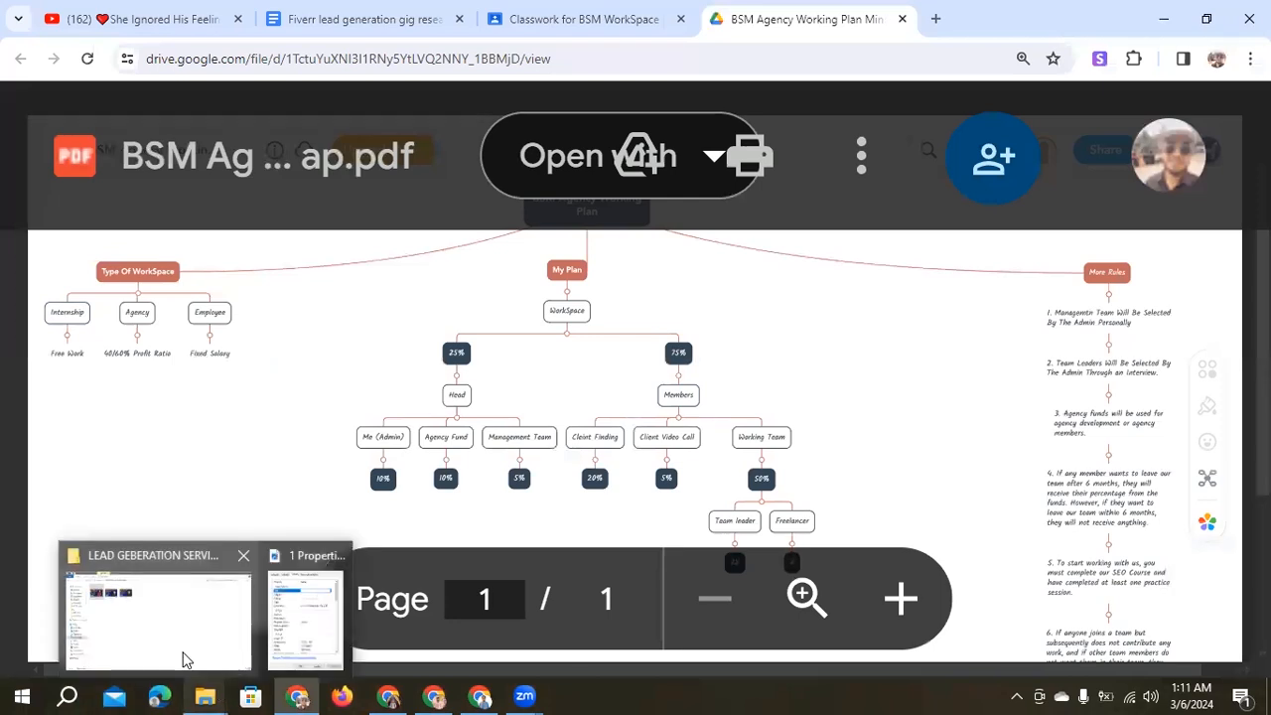
click(184, 659)
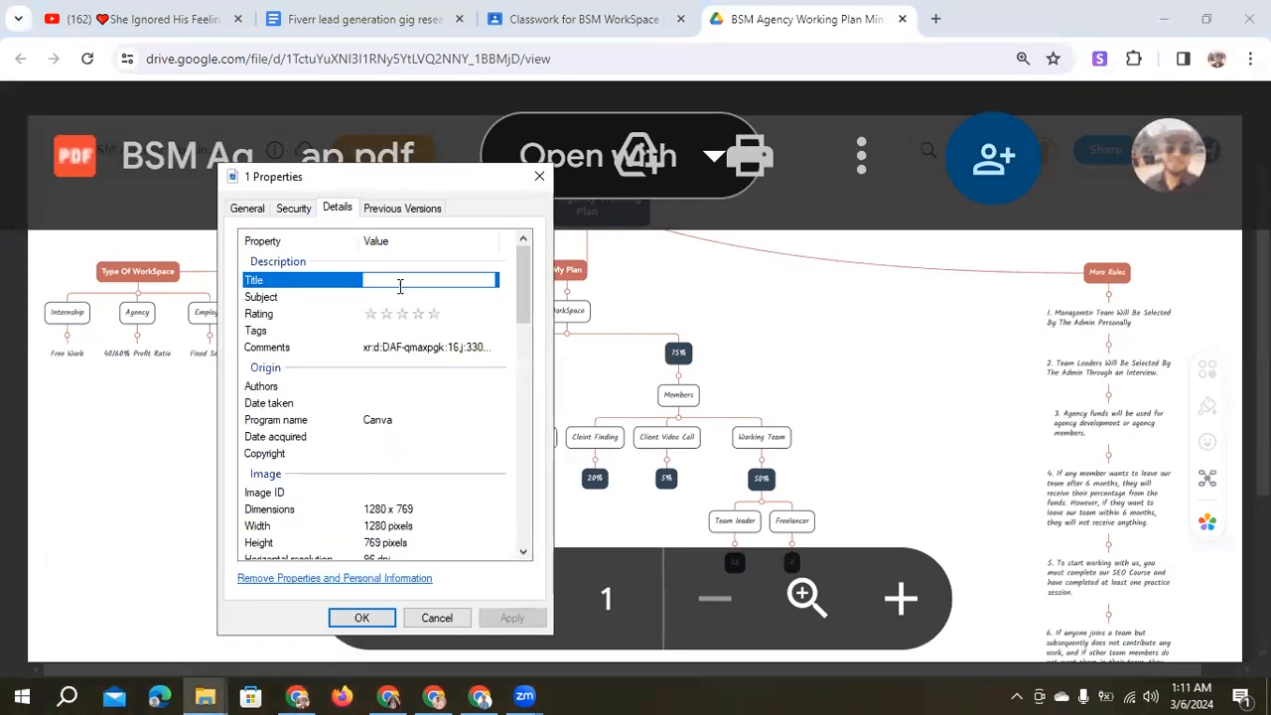